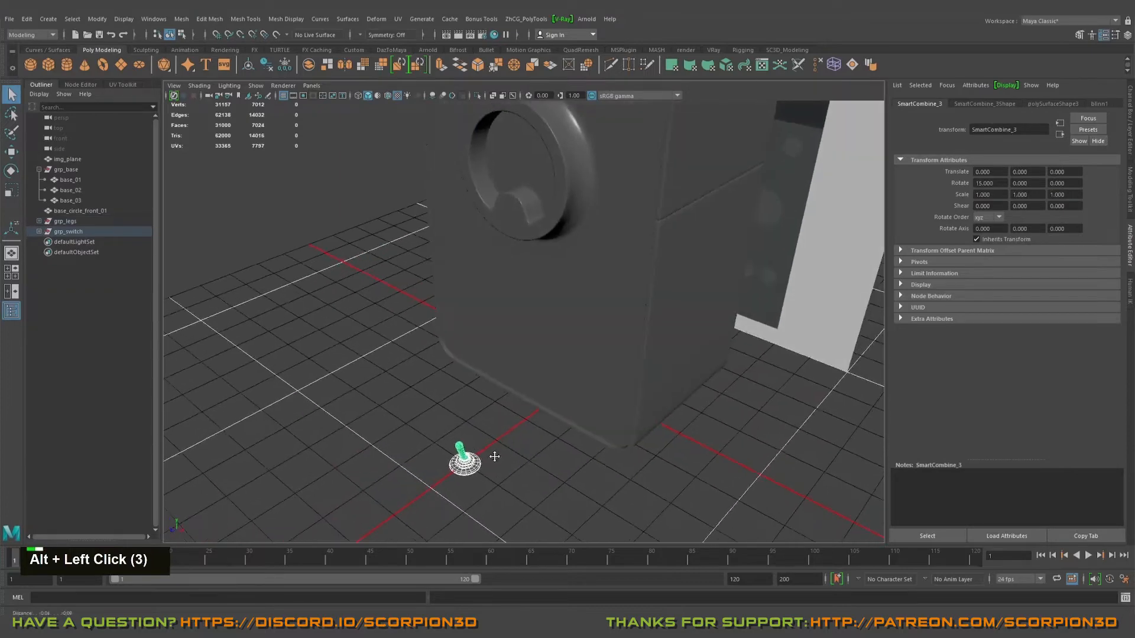
Step: Select base_circle_front_01 and examine its circular opening, front surface and the adjoining side seam from several angles
{"action": "right_click_drag", "start_coordinate": [494, 455], "coordinate": [499, 443], "text": "alt"}
{"action": "middle_click_drag", "start_coordinate": [499, 443], "coordinate": [589, 416], "text": "alt"}
{"action": "left_click_drag", "start_coordinate": [590, 416], "coordinate": [618, 349], "text": "alt"}
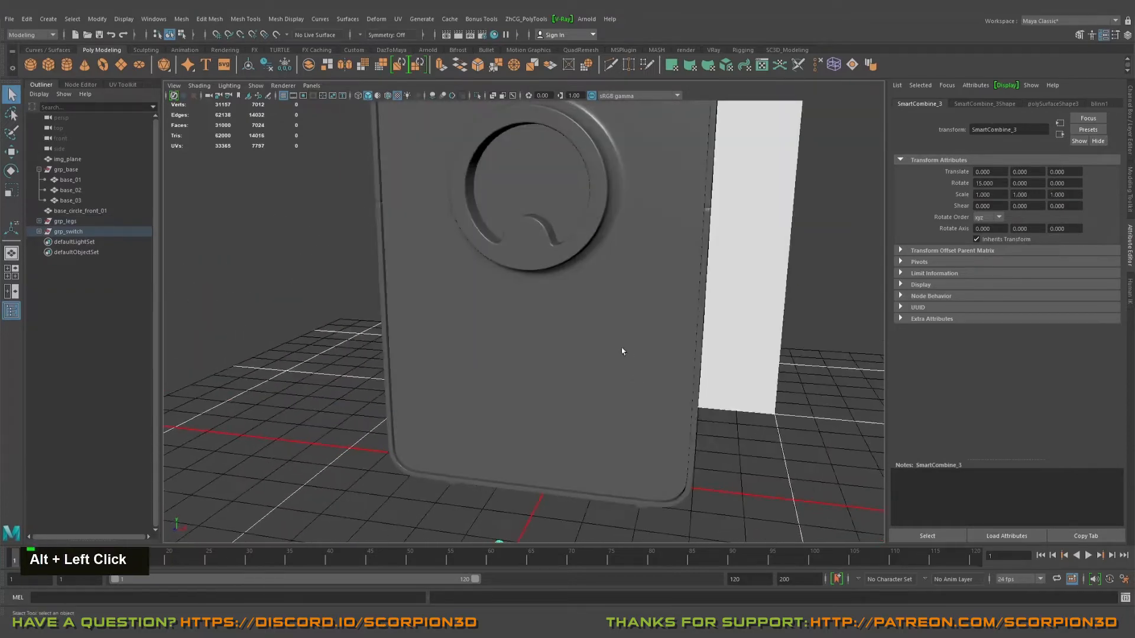
{"action": "middle_click_drag", "start_coordinate": [618, 349], "coordinate": [613, 365], "text": "alt"}
{"action": "left_click", "coordinate": [594, 269]}
{"action": "left_click_drag", "start_coordinate": [594, 269], "coordinate": [562, 182], "text": "alt"}
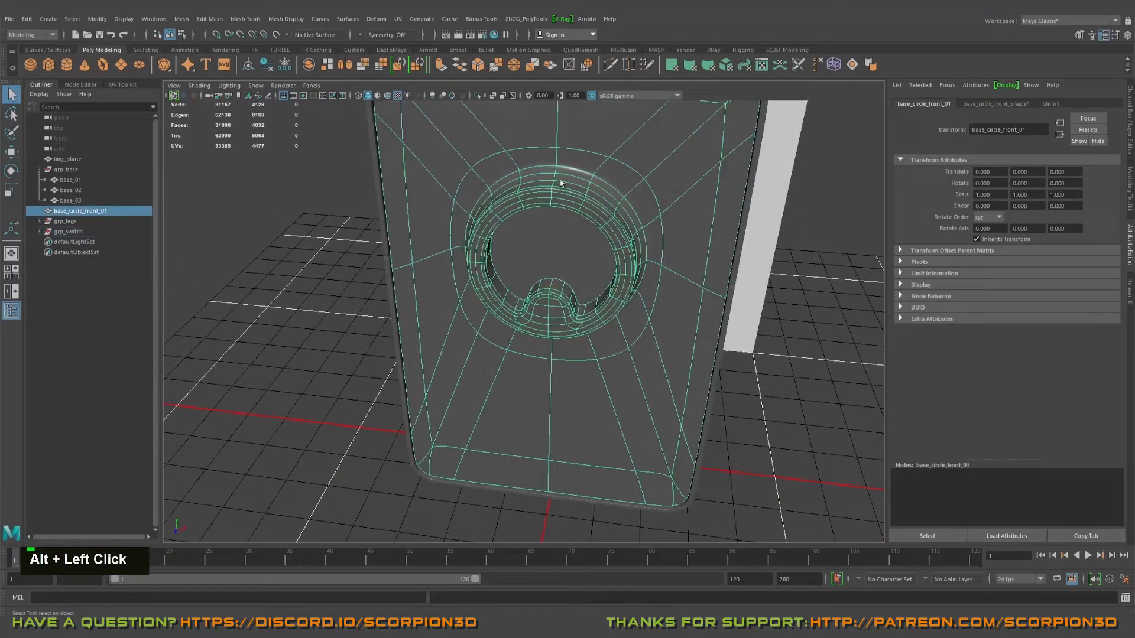
{"action": "left_click_drag", "start_coordinate": [461, 313], "coordinate": [512, 296], "text": "alt"}
{"action": "middle_click_drag", "start_coordinate": [513, 295], "coordinate": [514, 389], "text": "alt"}
{"action": "left_click_drag", "start_coordinate": [454, 282], "coordinate": [441, 260], "text": "alt"}
{"action": "middle_click_drag", "start_coordinate": [571, 436], "coordinate": [565, 374], "text": "alt"}
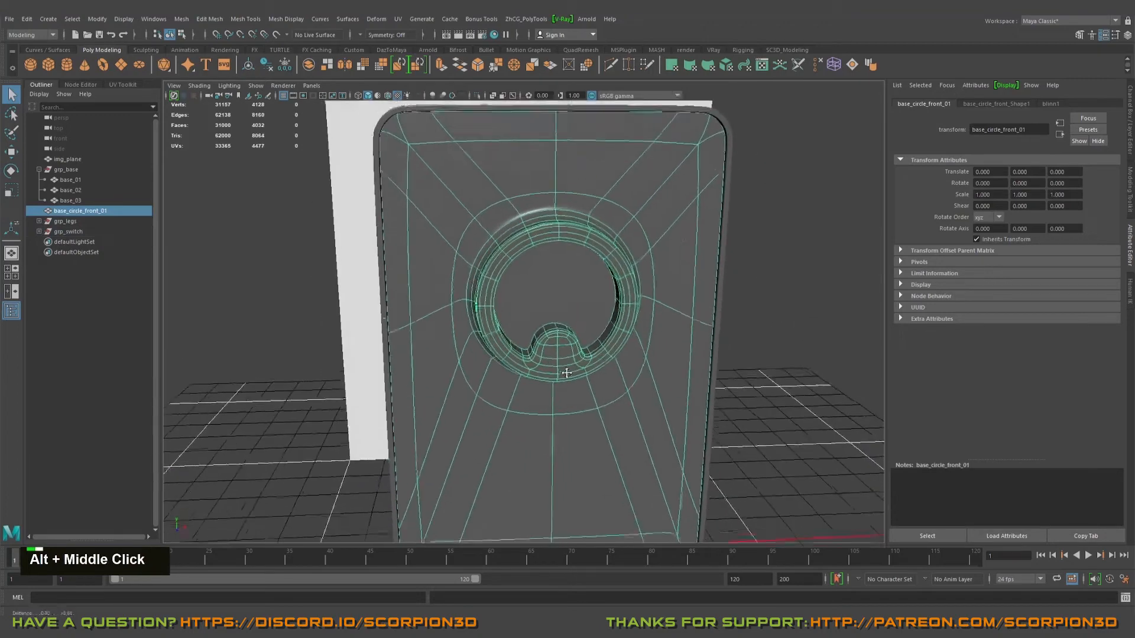
{"action": "left_click_drag", "start_coordinate": [576, 414], "coordinate": [523, 416], "text": "alt"}
{"action": "middle_click_drag", "start_coordinate": [556, 418], "coordinate": [585, 402], "text": "alt"}
{"action": "left_click_drag", "start_coordinate": [585, 401], "coordinate": [530, 336], "text": "alt"}
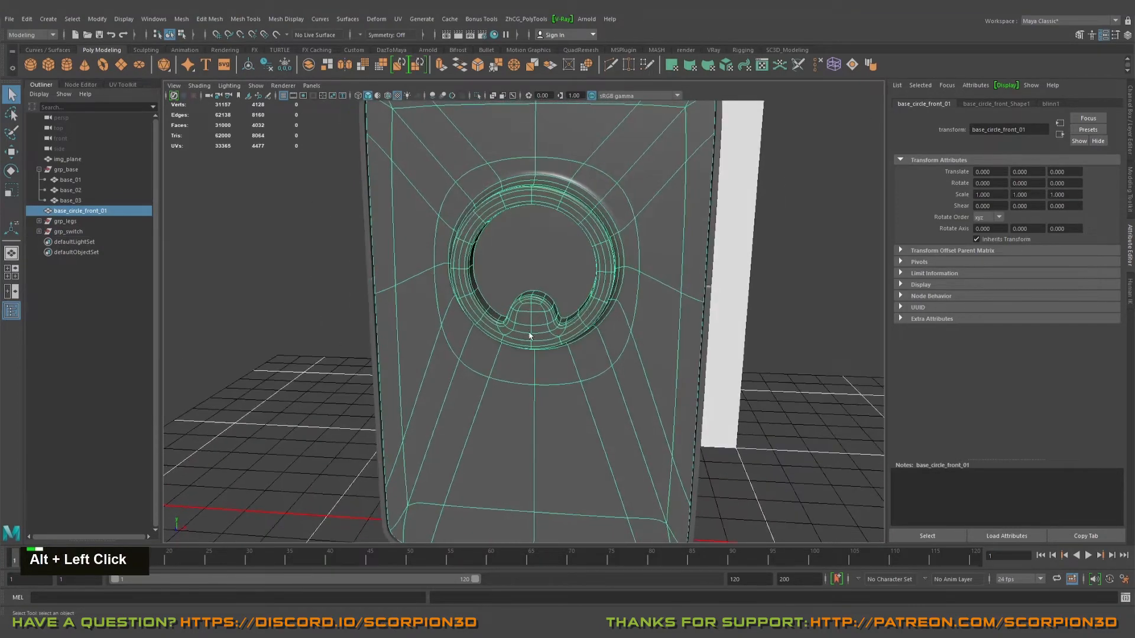
{"action": "left_click_drag", "start_coordinate": [563, 416], "coordinate": [481, 311], "text": "alt"}
{"action": "middle_click_drag", "start_coordinate": [481, 312], "coordinate": [522, 406], "text": "alt"}
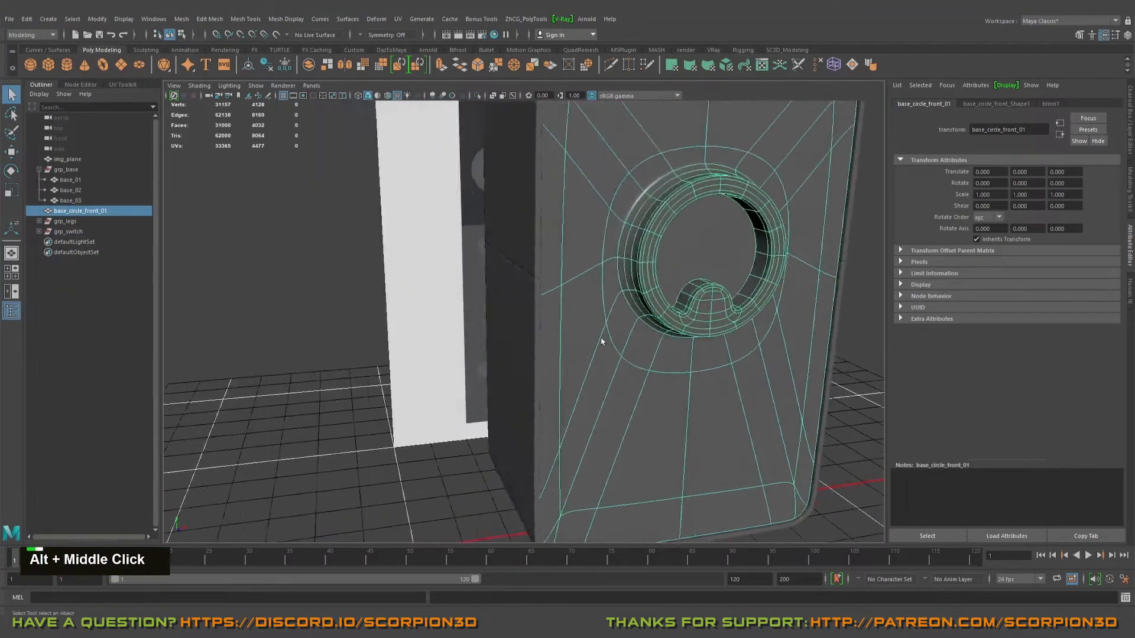
{"action": "left_click_drag", "start_coordinate": [522, 405], "coordinate": [615, 340], "text": "alt"}
{"action": "middle_click_drag", "start_coordinate": [615, 339], "coordinate": [517, 285], "text": "alt"}
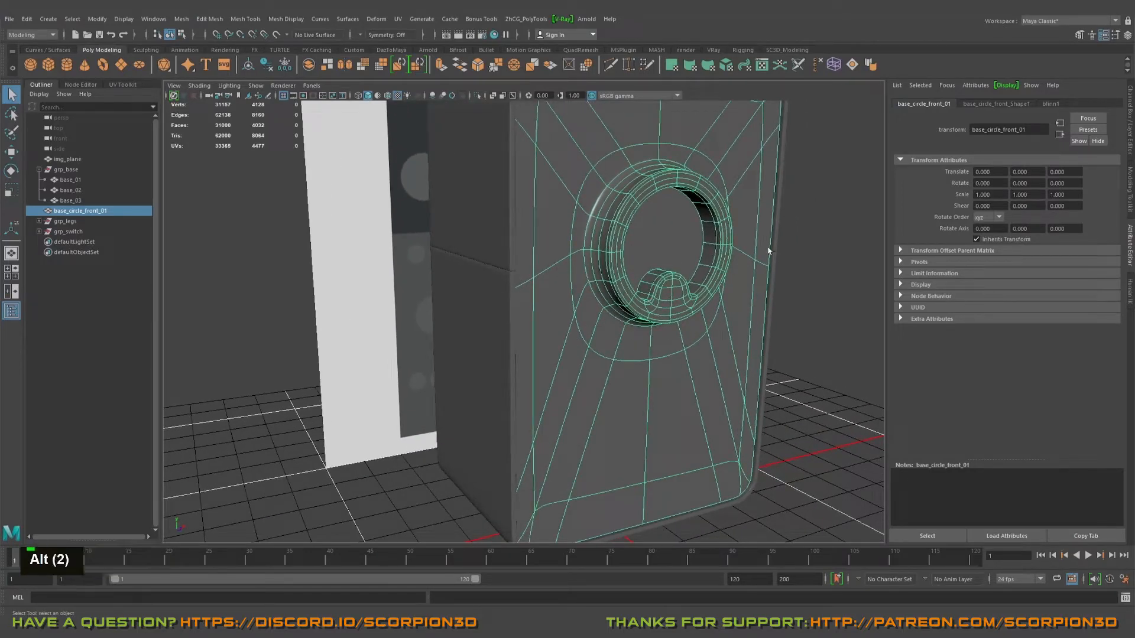
{"action": "left_click_drag", "start_coordinate": [768, 253], "coordinate": [288, 283], "text": "alt"}
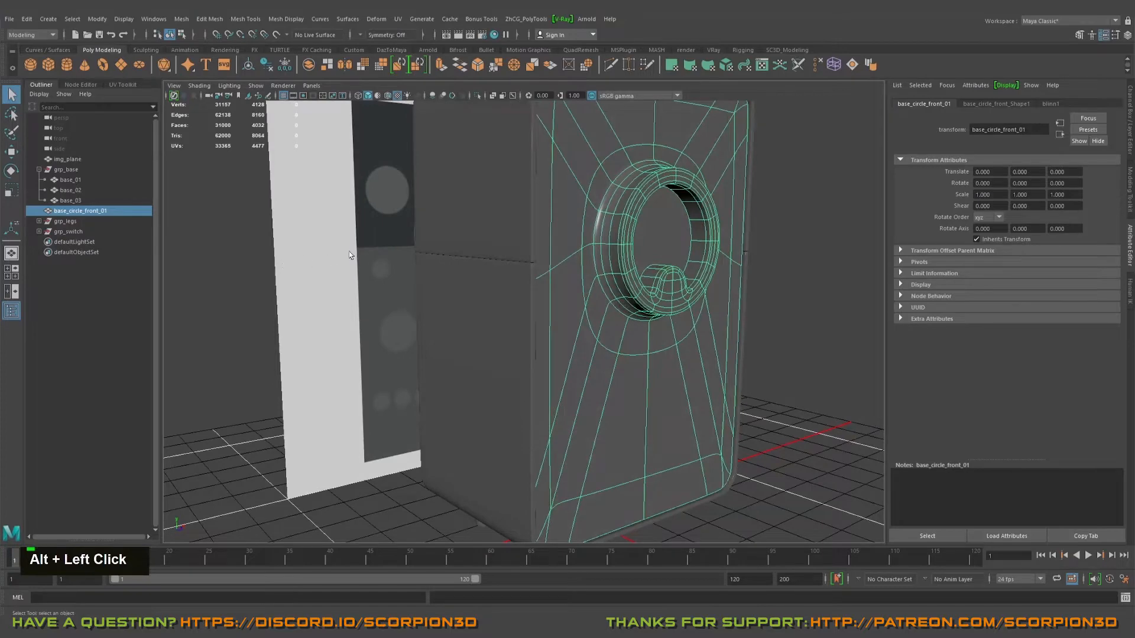
{"action": "left_click_drag", "start_coordinate": [544, 291], "coordinate": [551, 285], "text": "alt"}
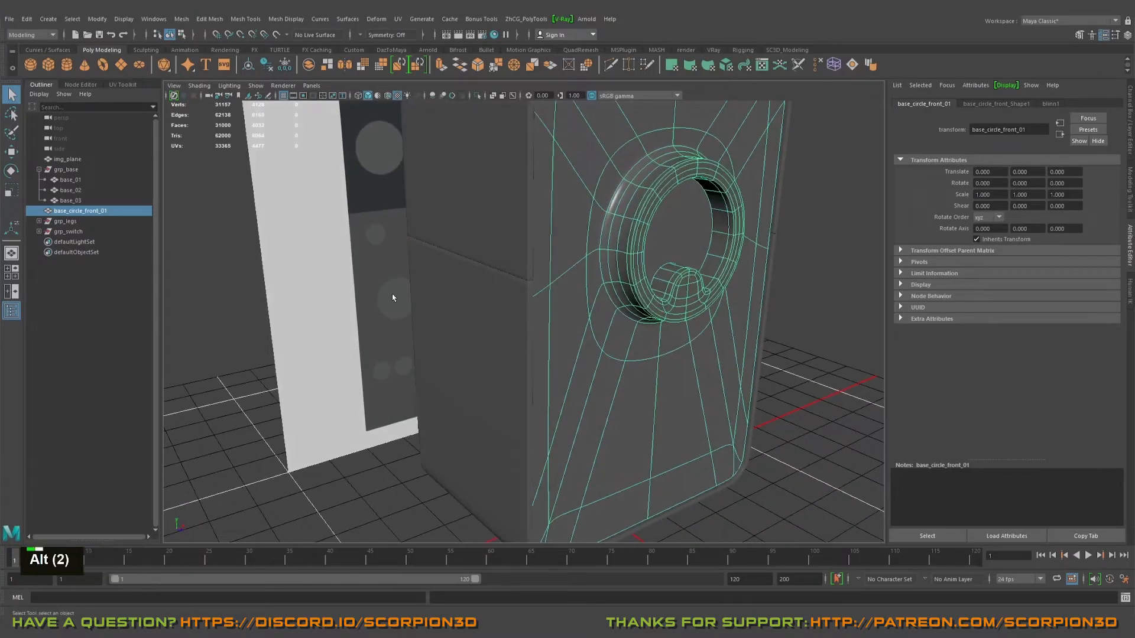
{"action": "left_click_drag", "start_coordinate": [392, 296], "coordinate": [321, 268], "text": "alt"}
{"action": "left_click_drag", "start_coordinate": [371, 301], "coordinate": [503, 285], "text": "alt"}
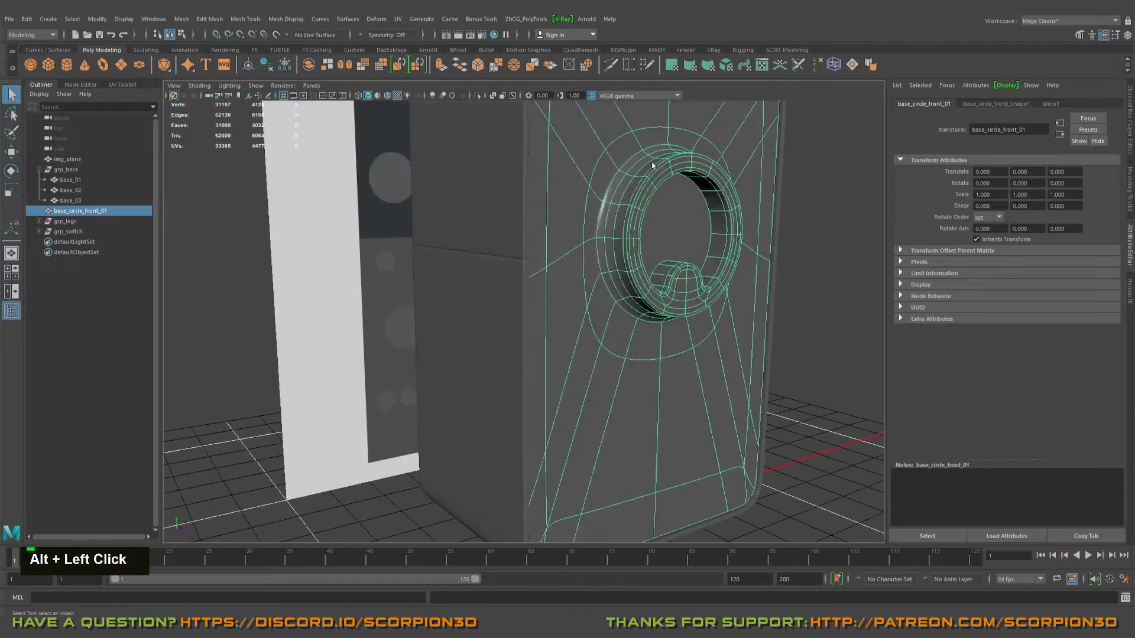
{"action": "left_click_drag", "start_coordinate": [628, 294], "coordinate": [604, 294], "text": "alt"}
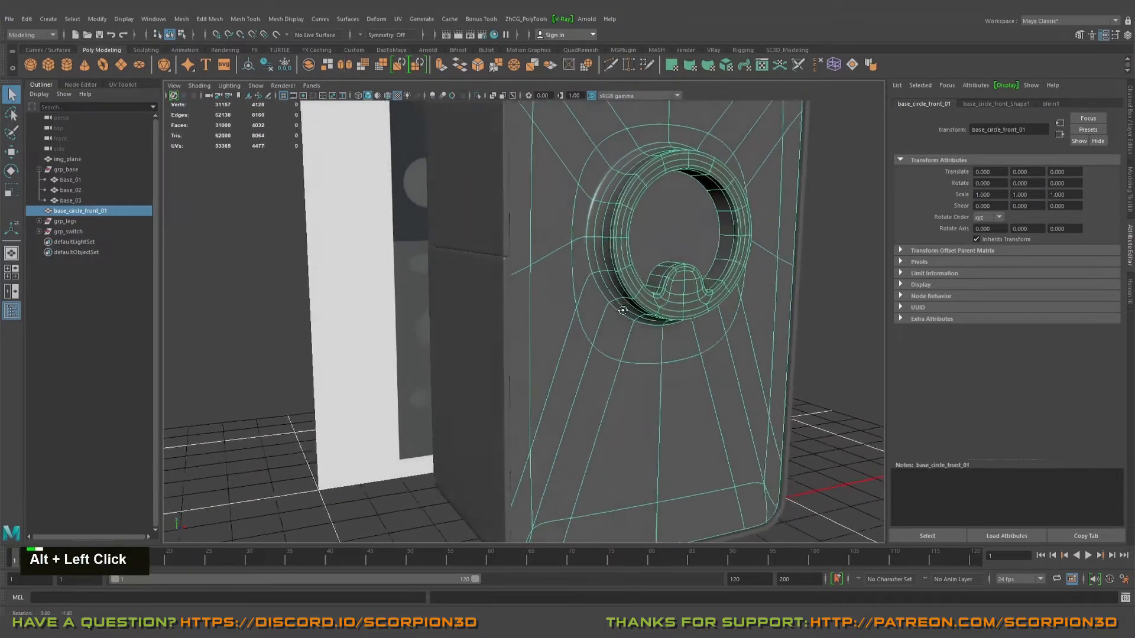
{"action": "middle_click_drag", "start_coordinate": [603, 294], "coordinate": [503, 268], "text": "alt"}
{"action": "left_click_drag", "start_coordinate": [502, 269], "coordinate": [456, 265], "text": "alt"}
Step: Turn off smooth preview on base_circle_front_01 and duplicate the front faces below and beside the lower half of its ring as a separate mesh
{"action": "right_click", "coordinate": [456, 263]}
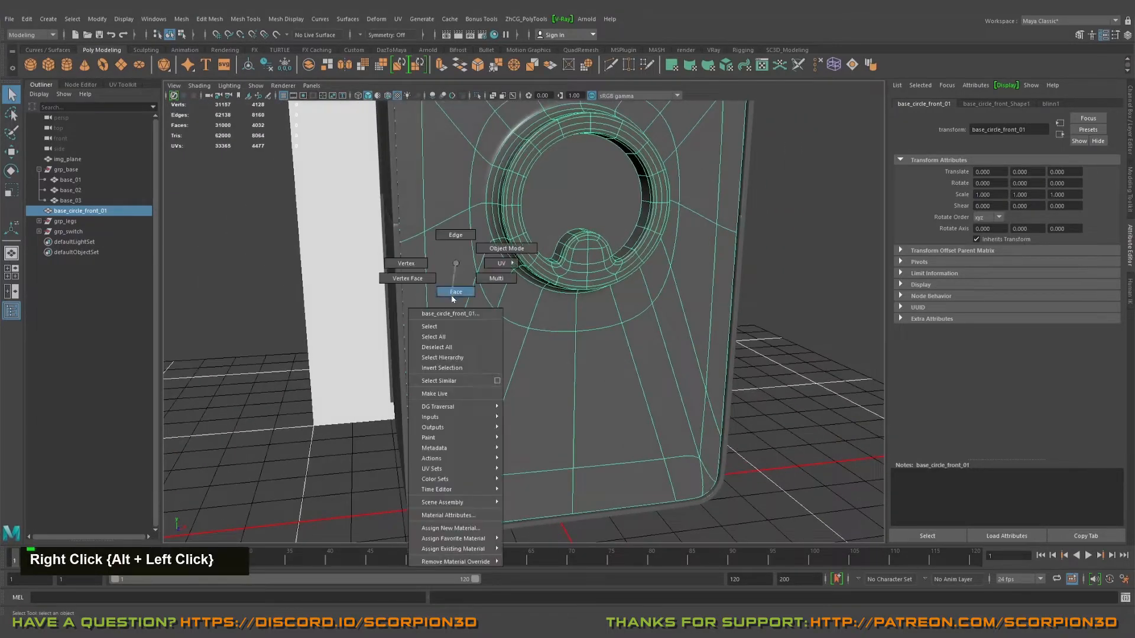
{"action": "right_click_drag", "start_coordinate": [451, 299], "coordinate": [453, 296]}
{"action": "left_click_drag", "start_coordinate": [547, 290], "coordinate": [532, 291], "text": "alt"}
{"action": "key", "text": "1"}
{"action": "left_click_drag", "start_coordinate": [461, 279], "coordinate": [481, 281], "text": "alt"}
{"action": "middle_click_drag", "start_coordinate": [482, 281], "coordinate": [479, 286], "text": "alt"}
{"action": "left_click_drag", "start_coordinate": [479, 286], "coordinate": [504, 307], "text": "alt"}
{"action": "scroll", "coordinate": [495, 294], "scroll_direction": "down", "scroll_amount": 3, "text": "alt"}
{"action": "left_click", "coordinate": [782, 470], "text": "ctrl+shift"}
{"action": "left_click_drag", "start_coordinate": [576, 357], "coordinate": [474, 332], "text": "alt"}
{"action": "key", "text": "ctrl+alt+d"}
Step: Inspect the duplicated panel alone and against the body, comparing its upper outer corner with the horizontal side seam
{"action": "key", "text": "ctrl+1"}
{"action": "right_click_drag", "start_coordinate": [467, 317], "coordinate": [420, 318]}
{"action": "right_click_drag", "start_coordinate": [421, 266], "coordinate": [474, 236], "text": "alt"}
{"action": "middle_click_drag", "start_coordinate": [443, 216], "coordinate": [467, 292], "text": "alt"}
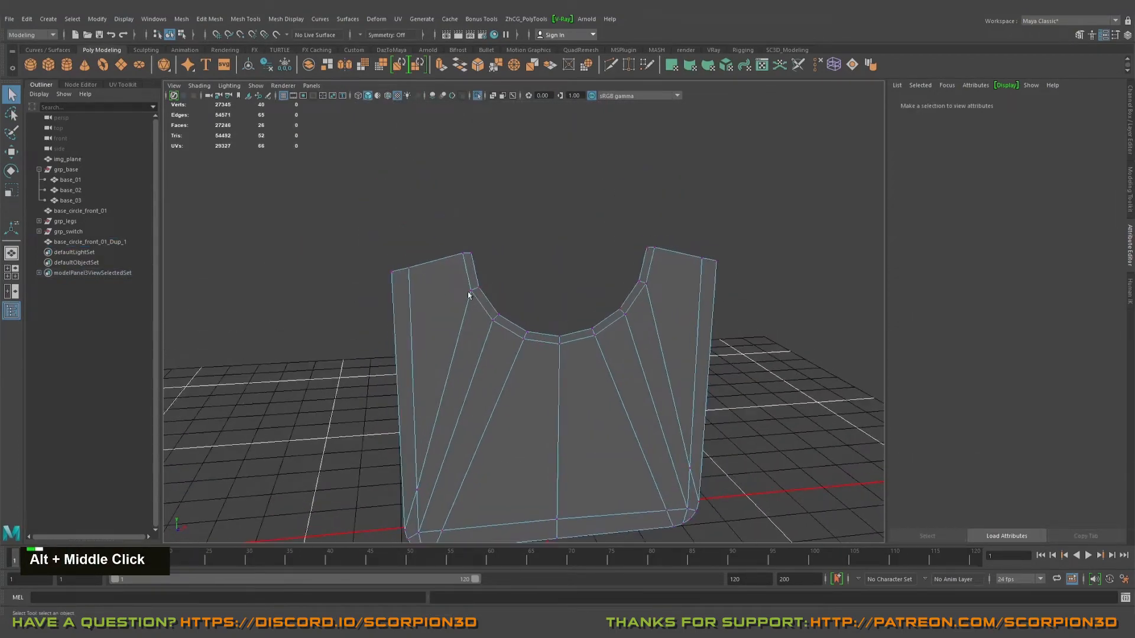
{"action": "left_click_drag", "start_coordinate": [468, 295], "coordinate": [447, 281], "text": "alt"}
{"action": "key", "text": "ctrl+1"}
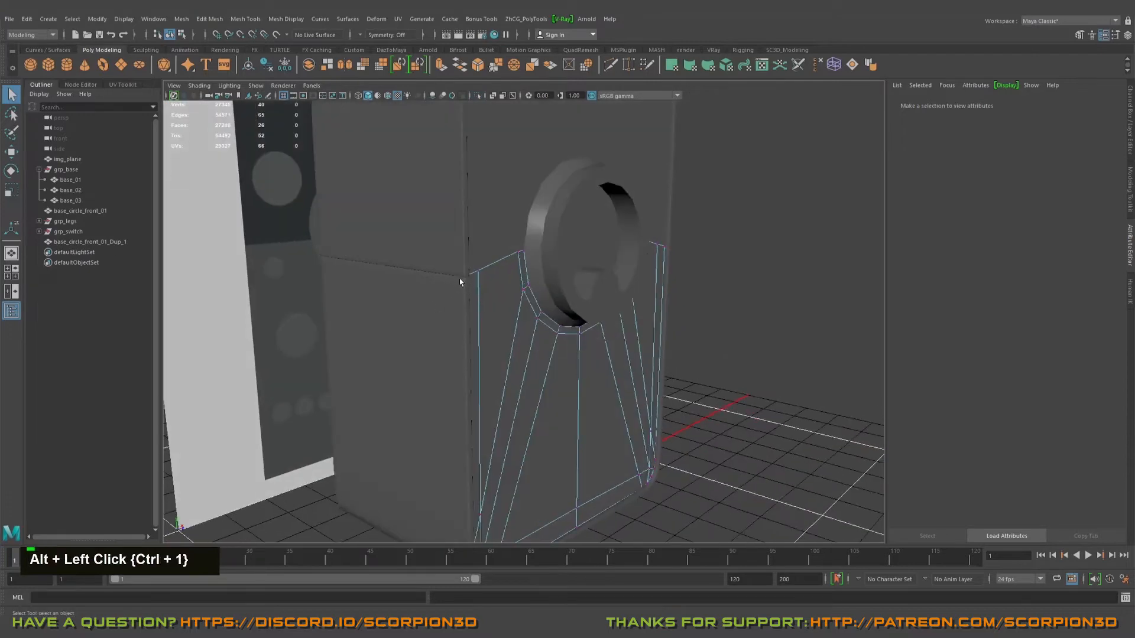
{"action": "middle_click_drag", "start_coordinate": [459, 282], "coordinate": [611, 311], "text": "alt"}
{"action": "left_click_drag", "start_coordinate": [610, 312], "coordinate": [590, 309], "text": "alt"}
{"action": "middle_click_drag", "start_coordinate": [590, 309], "coordinate": [550, 271], "text": "alt"}
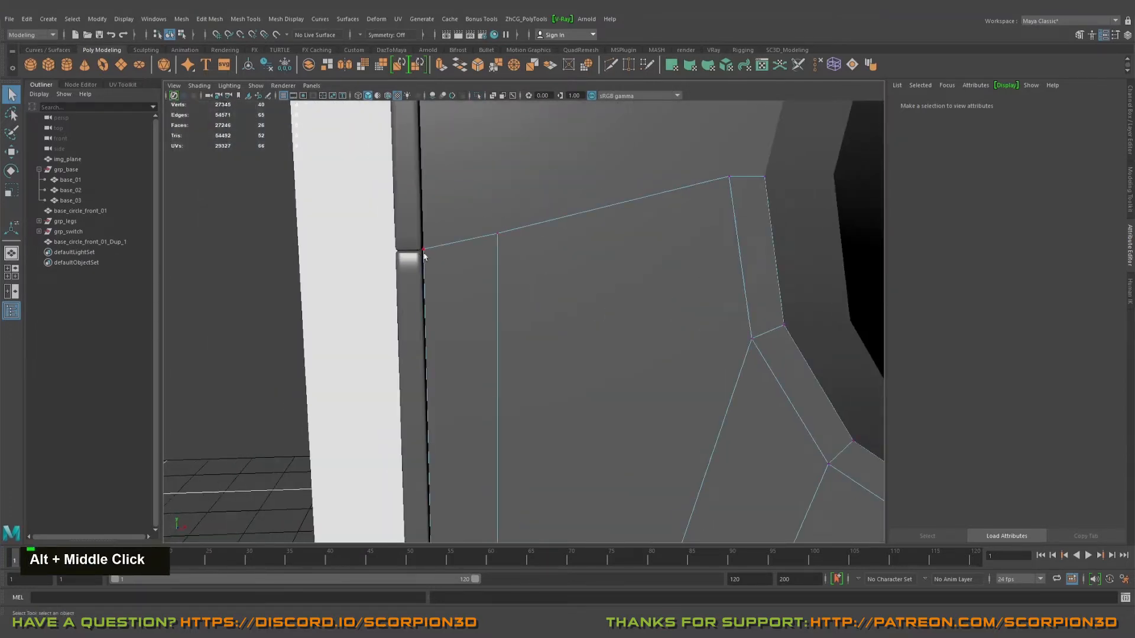
{"action": "right_click_drag", "start_coordinate": [549, 271], "coordinate": [555, 286], "text": "alt"}
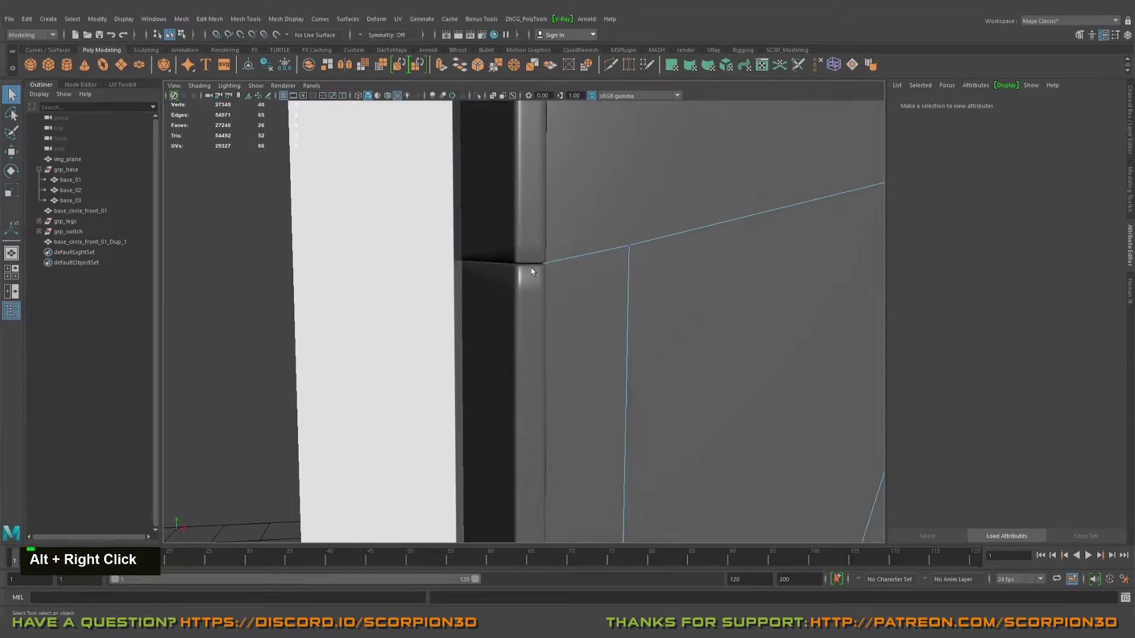
{"action": "middle_click_drag", "start_coordinate": [531, 272], "coordinate": [534, 299], "text": "alt"}
{"action": "left_click_drag", "start_coordinate": [534, 299], "coordinate": [524, 298], "text": "alt"}
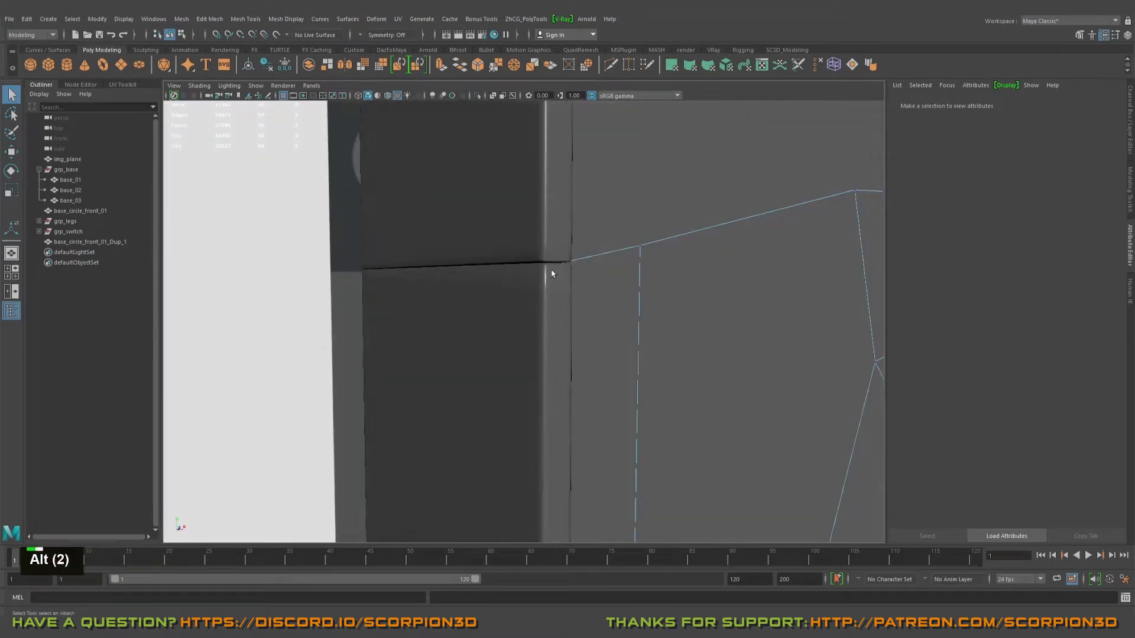
{"action": "middle_click_drag", "start_coordinate": [654, 289], "coordinate": [396, 235], "text": "alt"}
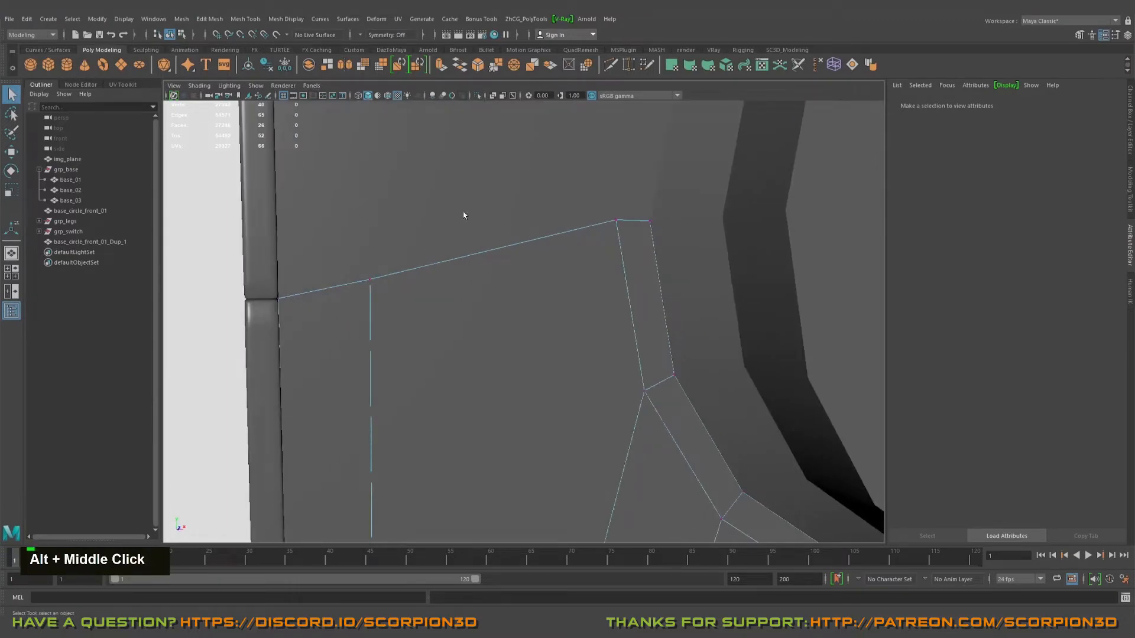
{"action": "right_click_drag", "start_coordinate": [463, 215], "coordinate": [266, 278], "text": "alt"}
{"action": "middle_click_drag", "start_coordinate": [526, 339], "coordinate": [512, 311], "text": "alt"}
Step: Isolate the duplicated panel and flatten its six inner top vertices vertically into a straight horizontal line
{"action": "right_click_drag", "start_coordinate": [522, 319], "coordinate": [547, 314]}
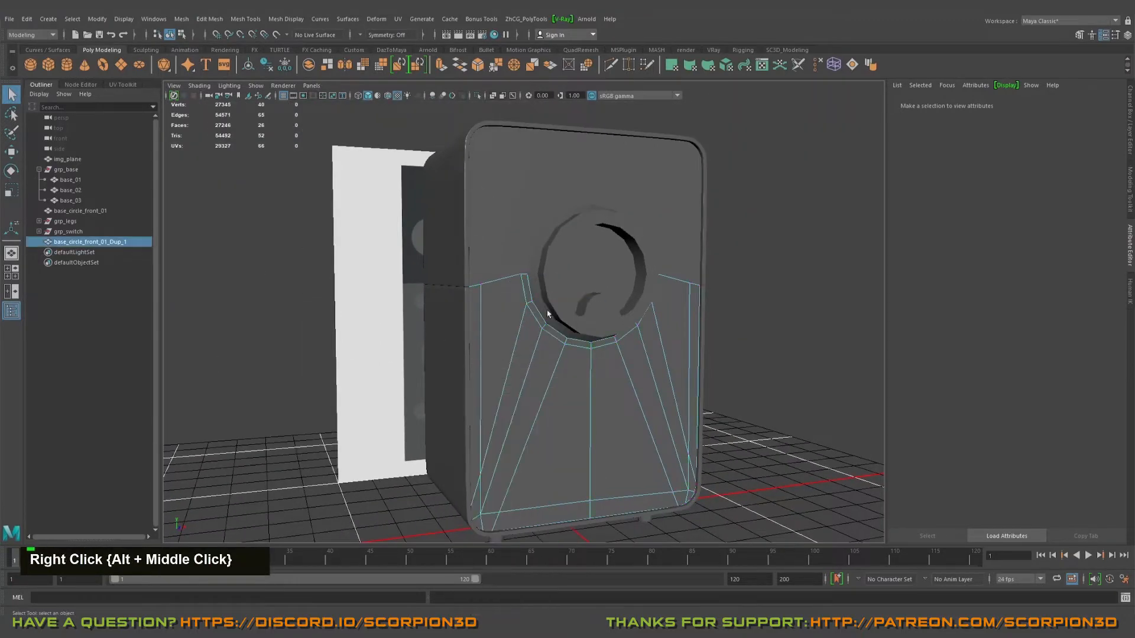
{"action": "key", "text": "ctrl+1"}
{"action": "middle_click_drag", "start_coordinate": [574, 301], "coordinate": [579, 324], "text": "alt"}
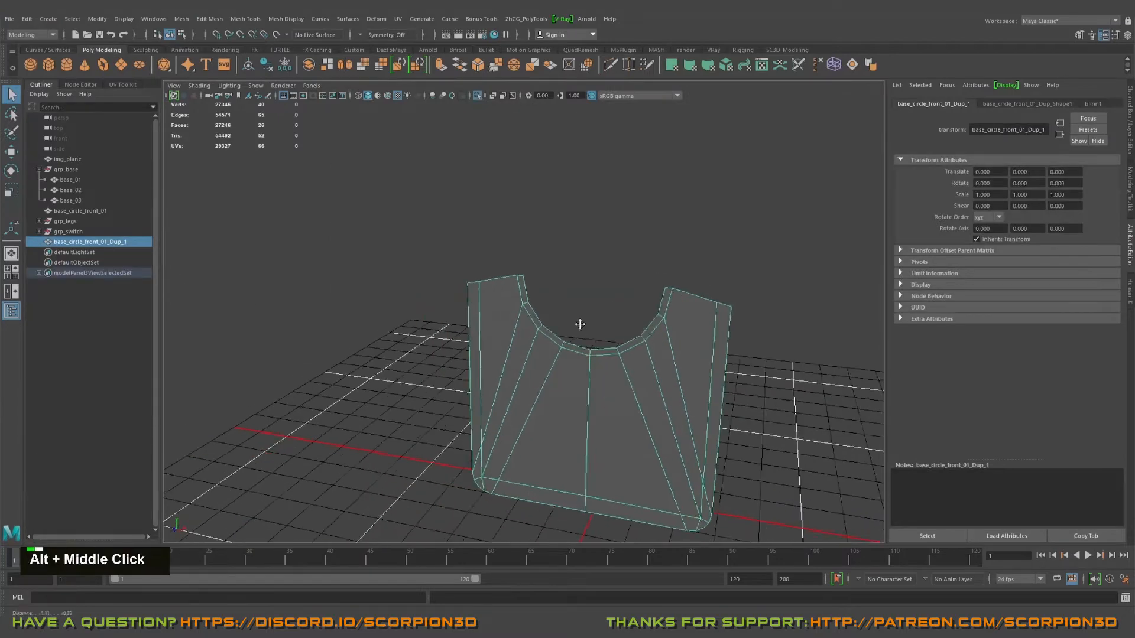
{"action": "left_click_drag", "start_coordinate": [580, 324], "coordinate": [603, 300], "text": "alt"}
{"action": "key", "text": "q"}
{"action": "left_click", "coordinate": [511, 256]}
{"action": "left_click_drag", "start_coordinate": [746, 249], "coordinate": [860, 298], "text": "shift"}
{"action": "middle_click_drag", "start_coordinate": [792, 309], "coordinate": [726, 319], "text": "alt"}
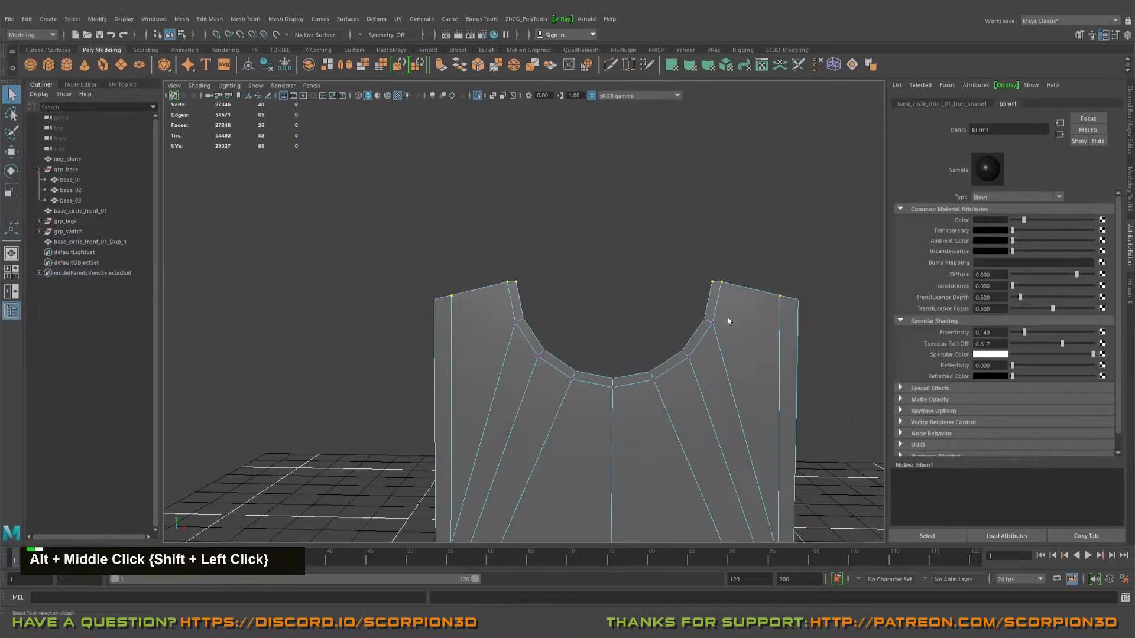
{"action": "key", "text": "r"}
{"action": "left_click_drag", "start_coordinate": [613, 242], "coordinate": [614, 290]}
Step: Snap the flattened top vertices vertically to the height of the outer corner vertex, and return to object mode
{"action": "key", "text": "w"}
{"action": "left_click_drag", "start_coordinate": [542, 301], "coordinate": [582, 296], "text": "alt"}
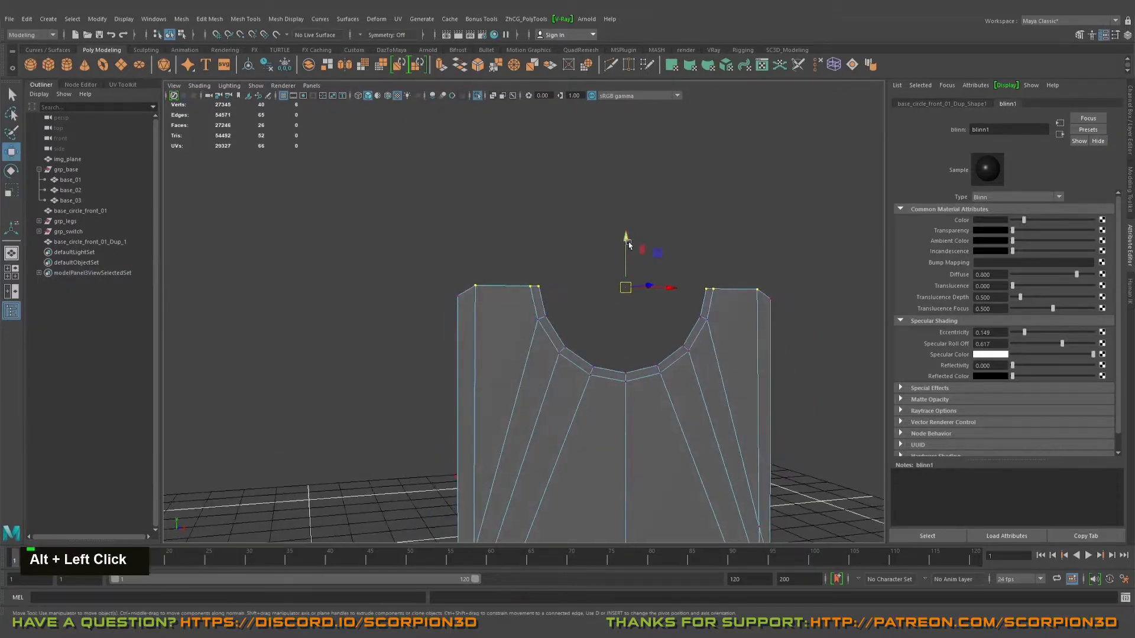
{"action": "left_click", "coordinate": [626, 242]}
{"action": "key", "text": "v"}
{"action": "middle_click_drag", "start_coordinate": [457, 297], "coordinate": [456, 297]}
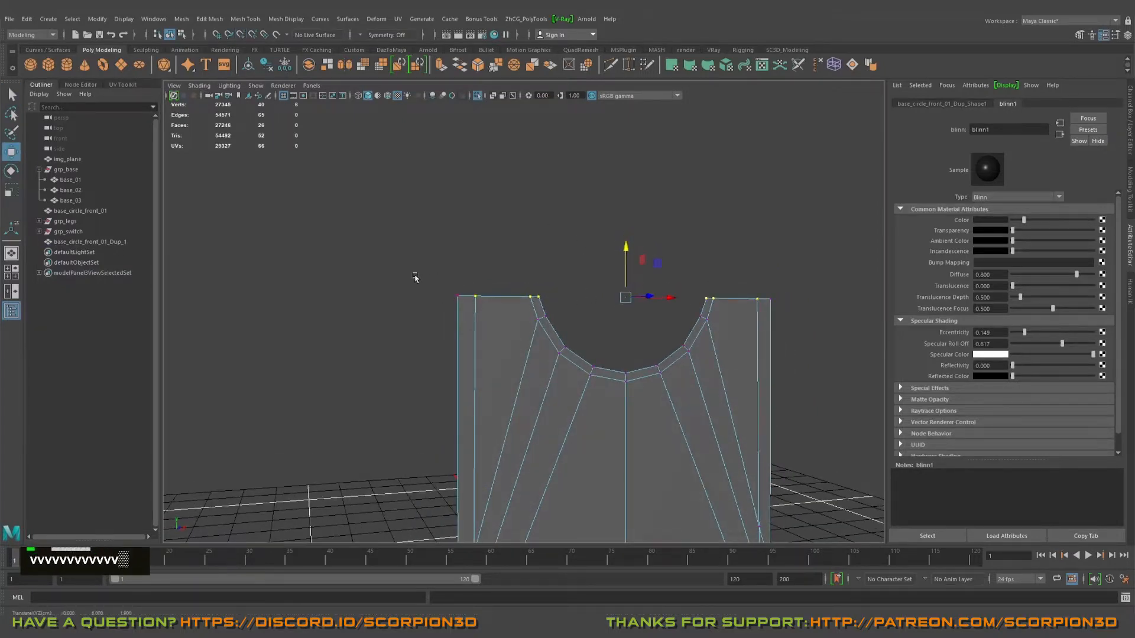
{"action": "key", "text": "w"}
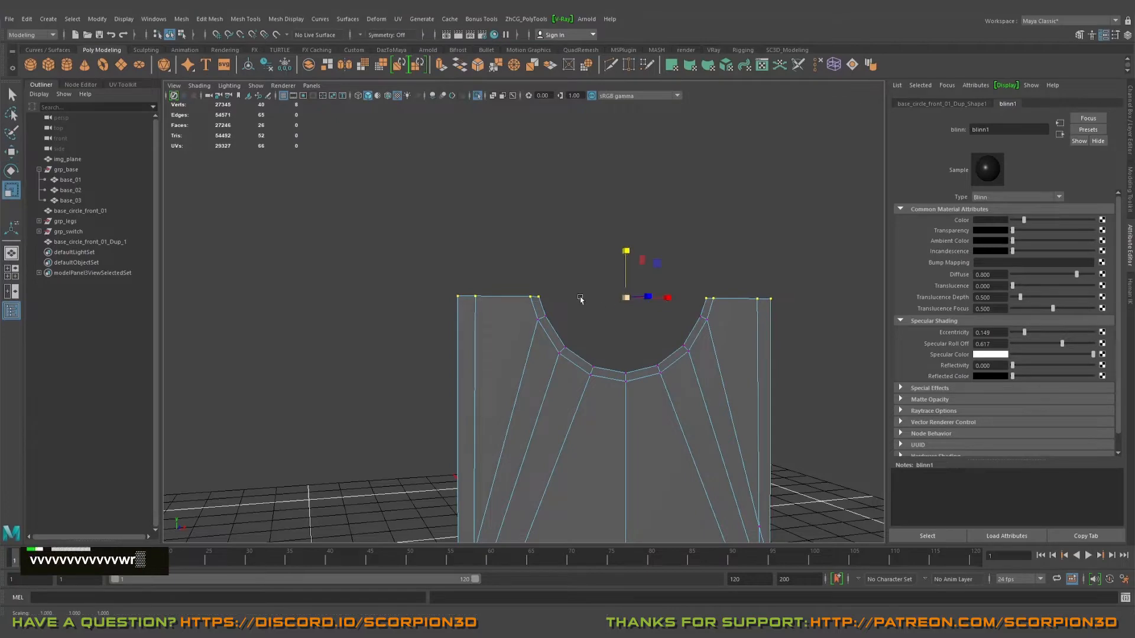
{"action": "middle_click_drag", "start_coordinate": [580, 302], "coordinate": [544, 304], "text": "alt"}
{"action": "key", "text": "q"}
{"action": "right_click_drag", "start_coordinate": [545, 304], "coordinate": [620, 278]}
{"action": "middle_click_drag", "start_coordinate": [620, 278], "coordinate": [531, 367], "text": "alt"}
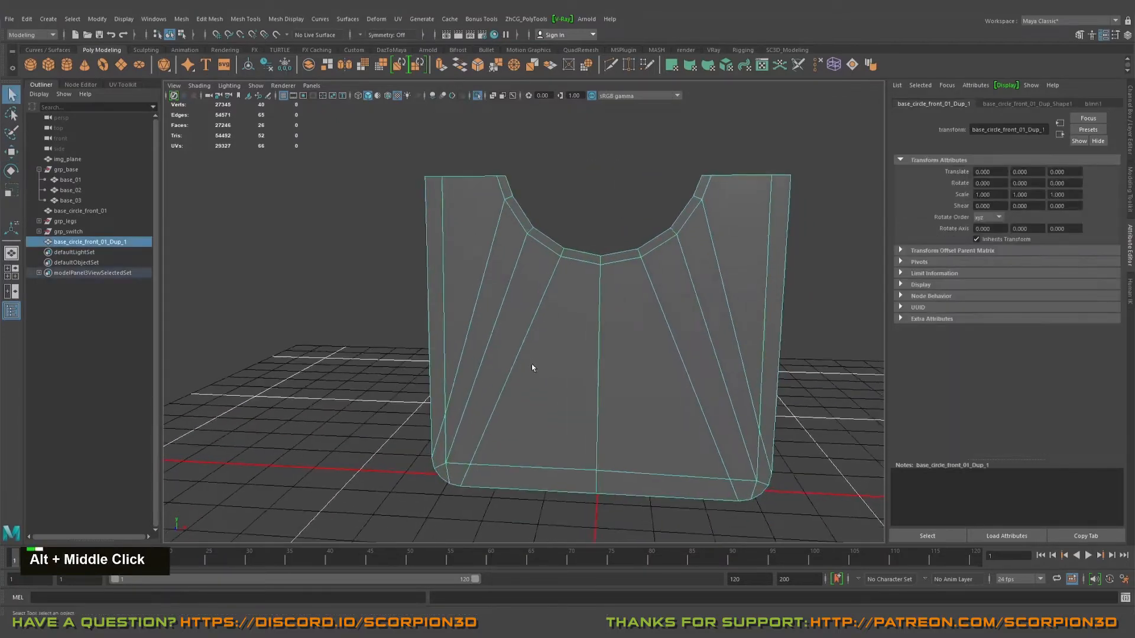
Step: Select the interior edges of the duplicated panel, including the diagonals, the inset border loop and the vertical centre edge
{"action": "left_click_drag", "start_coordinate": [459, 383], "coordinate": [473, 380], "text": "alt"}
{"action": "middle_click_drag", "start_coordinate": [473, 380], "coordinate": [514, 377], "text": "alt"}
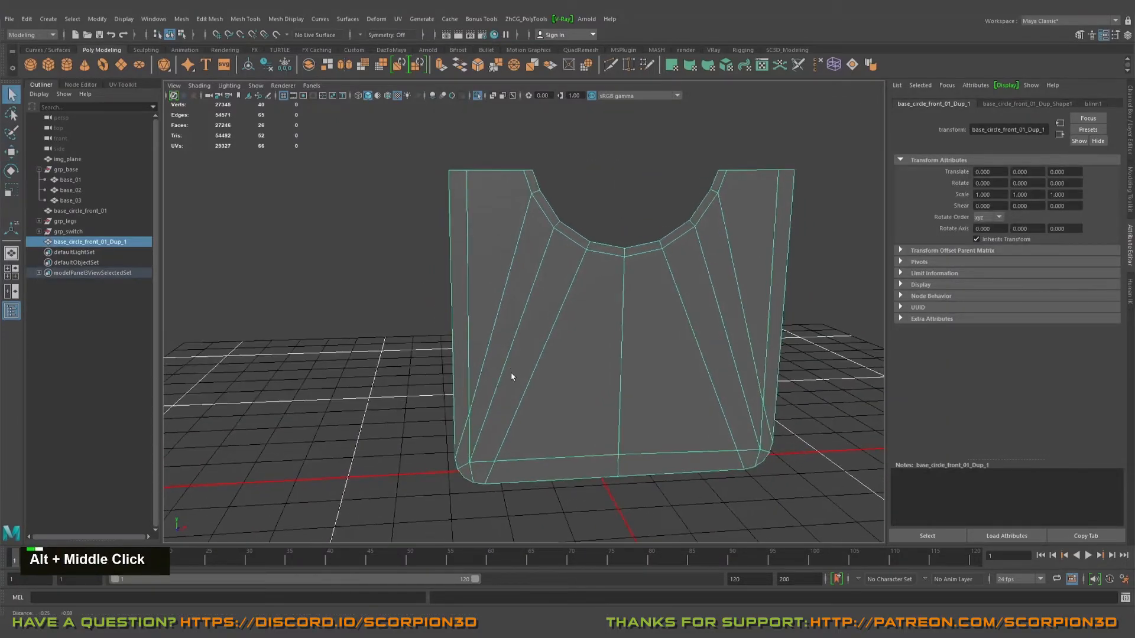
{"action": "left_click_drag", "start_coordinate": [514, 378], "coordinate": [532, 370], "text": "alt"}
{"action": "middle_click_drag", "start_coordinate": [532, 370], "coordinate": [532, 380], "text": "alt"}
{"action": "left_click_drag", "start_coordinate": [532, 380], "coordinate": [527, 371], "text": "alt"}
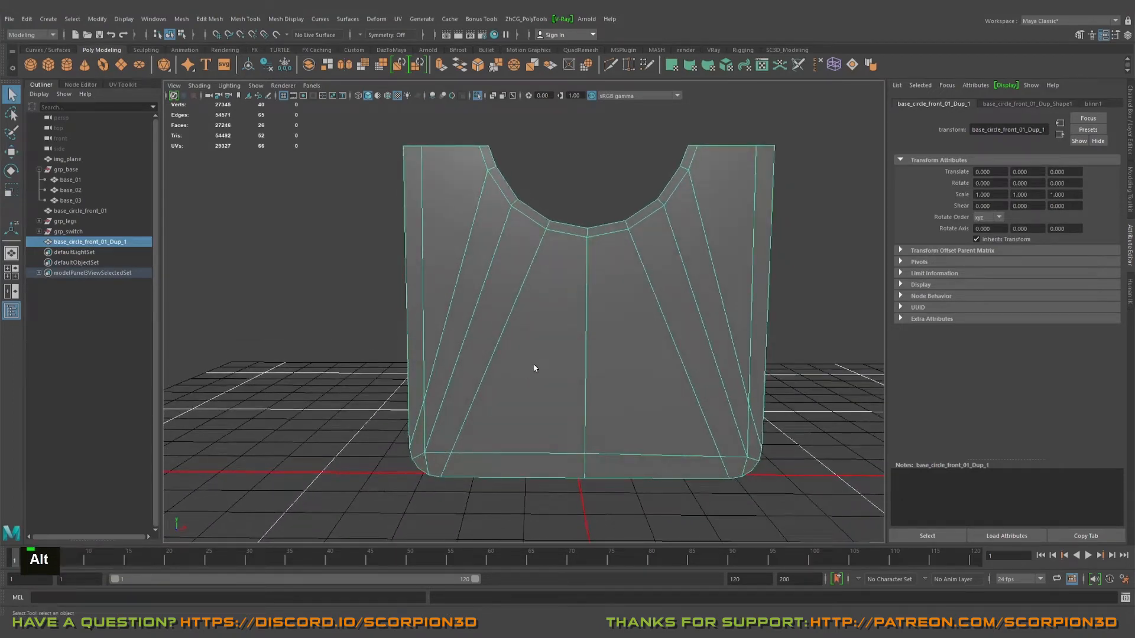
{"action": "right_click", "coordinate": [524, 372]}
{"action": "key", "text": "q"}
{"action": "right_click_drag", "start_coordinate": [451, 262], "coordinate": [446, 246]}
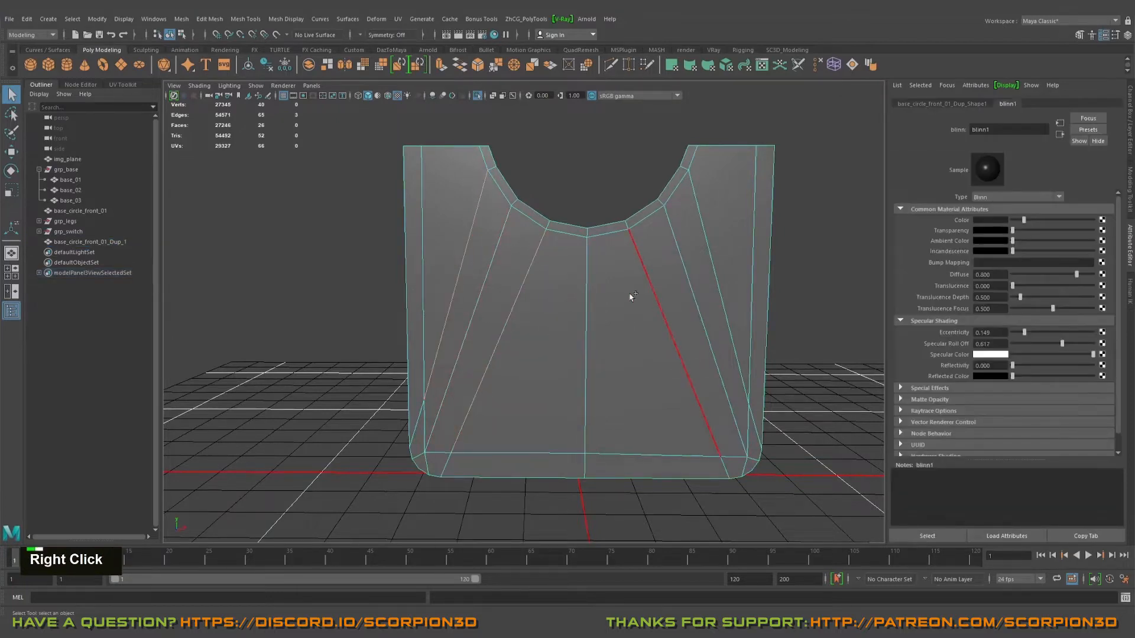
{"action": "left_click", "coordinate": [725, 304], "text": "ctrl+shift"}
{"action": "middle_click_drag", "start_coordinate": [726, 304], "coordinate": [669, 330], "text": "alt"}
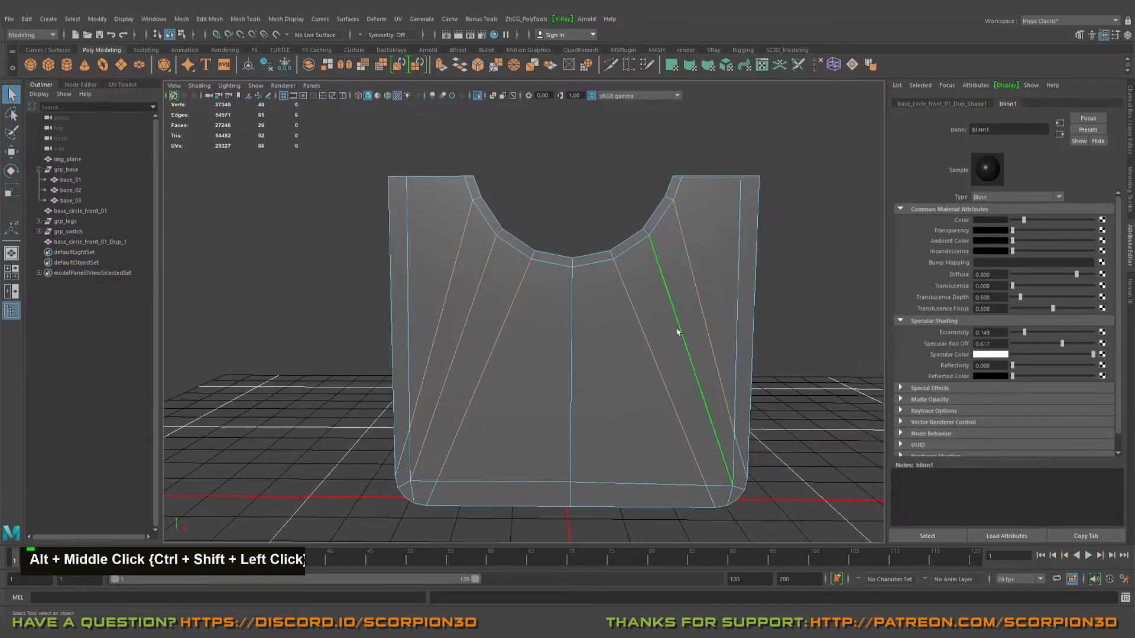
{"action": "left_click", "coordinate": [416, 400]}
{"action": "left_click_drag", "start_coordinate": [400, 382], "coordinate": [733, 492]}
{"action": "left_click_drag", "start_coordinate": [595, 479], "coordinate": [568, 443], "text": "alt"}
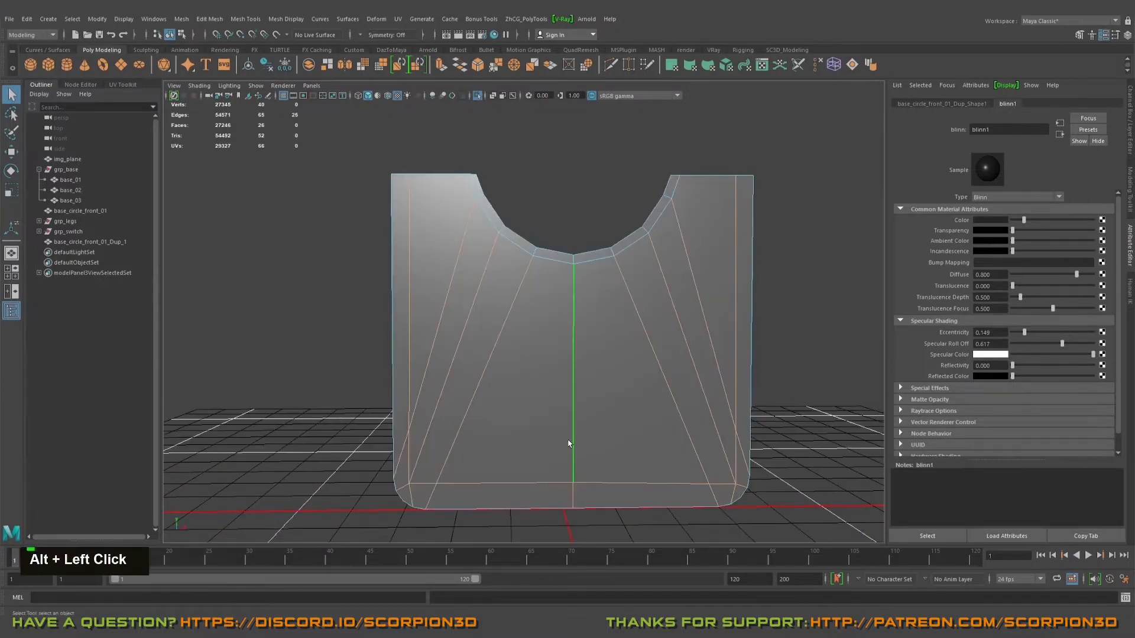
Step: Try deleting all the selected interior edges, including the vertical centre edge, and undo the deletion
{"action": "key", "text": "shift"}
{"action": "key", "text": "Delete"}
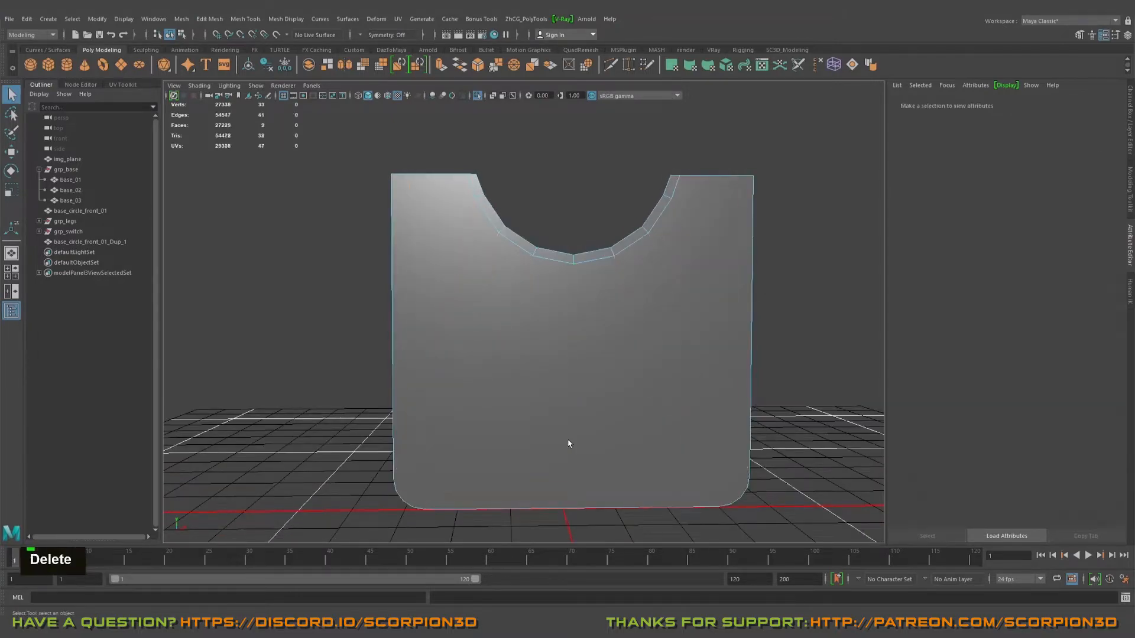
{"action": "left_click_drag", "start_coordinate": [569, 443], "coordinate": [592, 409], "text": "alt"}
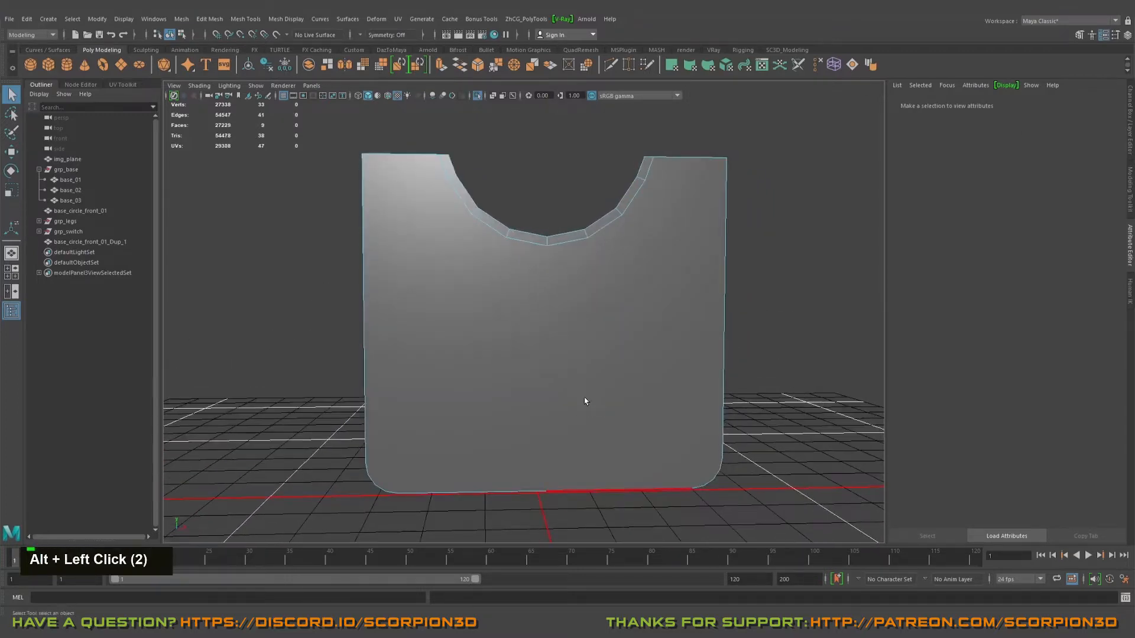
{"action": "key", "text": "ctrl+z"}
{"action": "key", "text": "ctrl+z"}
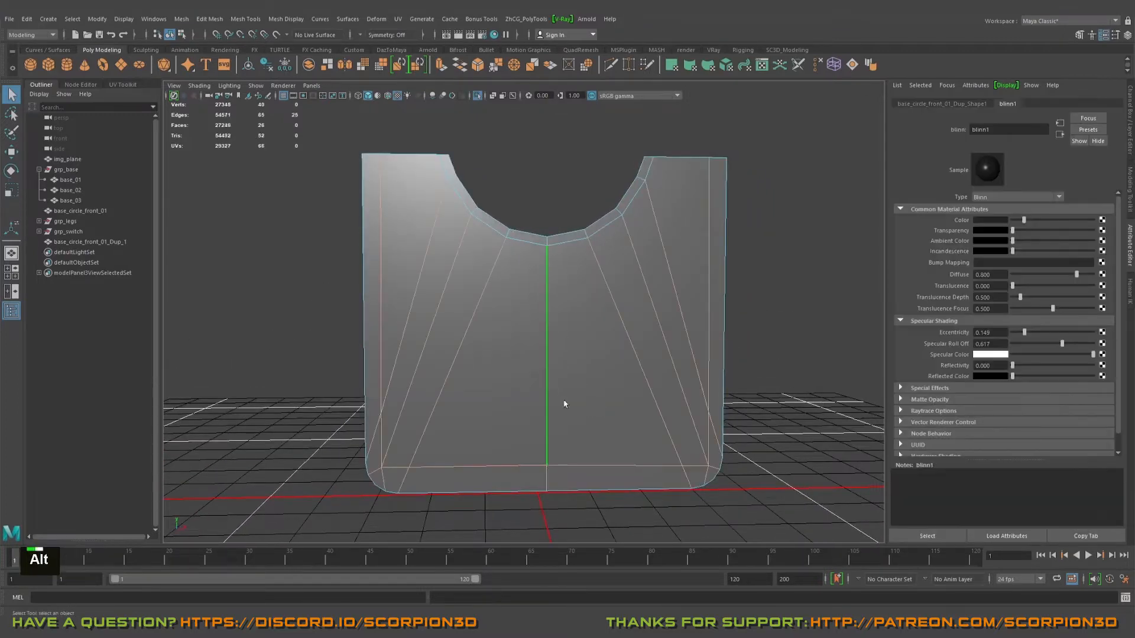
Step: Exclude the vertical centre edges from the selection and delete the remaining interior edges of the panel
{"action": "left_click_drag", "start_coordinate": [565, 404], "coordinate": [518, 354], "text": "alt"}
{"action": "left_click", "coordinate": [544, 481], "text": "ctrl"}
{"action": "left_click", "coordinate": [602, 488], "text": "ctrl"}
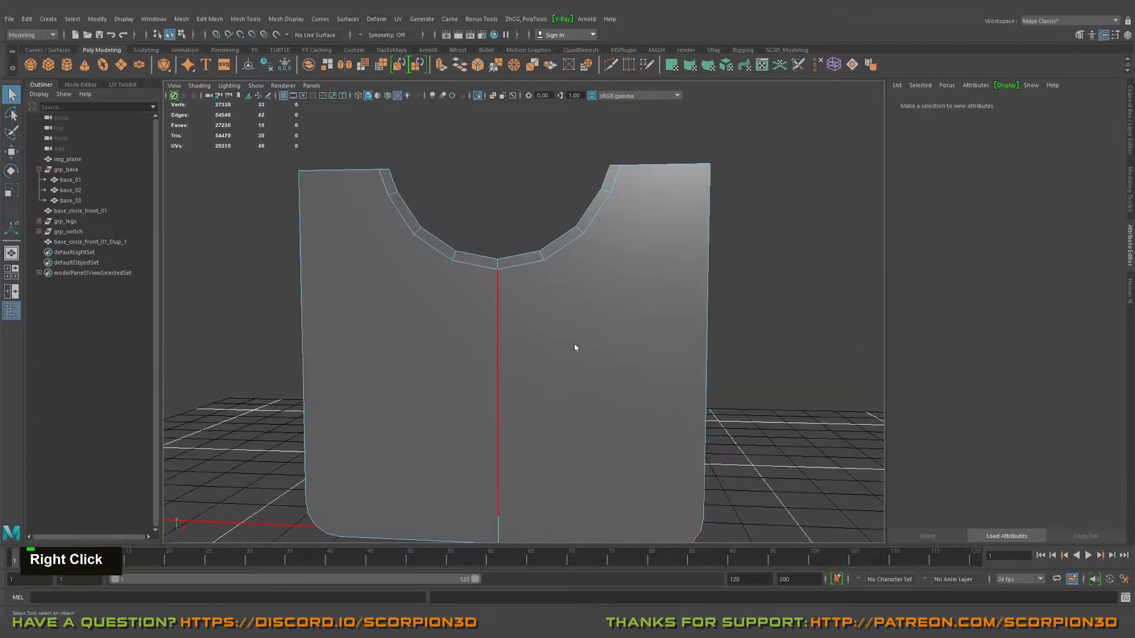
Step: Select the two large front faces of the panel and extrude them inward with an offset of 0.1
{"action": "right_click_drag", "start_coordinate": [575, 334], "coordinate": [575, 365]}
{"action": "left_click_drag", "start_coordinate": [575, 365], "coordinate": [591, 405], "text": "alt"}
{"action": "middle_click_drag", "start_coordinate": [591, 406], "coordinate": [590, 361], "text": "alt"}
{"action": "left_click", "coordinate": [591, 354]}
{"action": "left_click_drag", "start_coordinate": [590, 354], "coordinate": [571, 352], "text": "alt"}
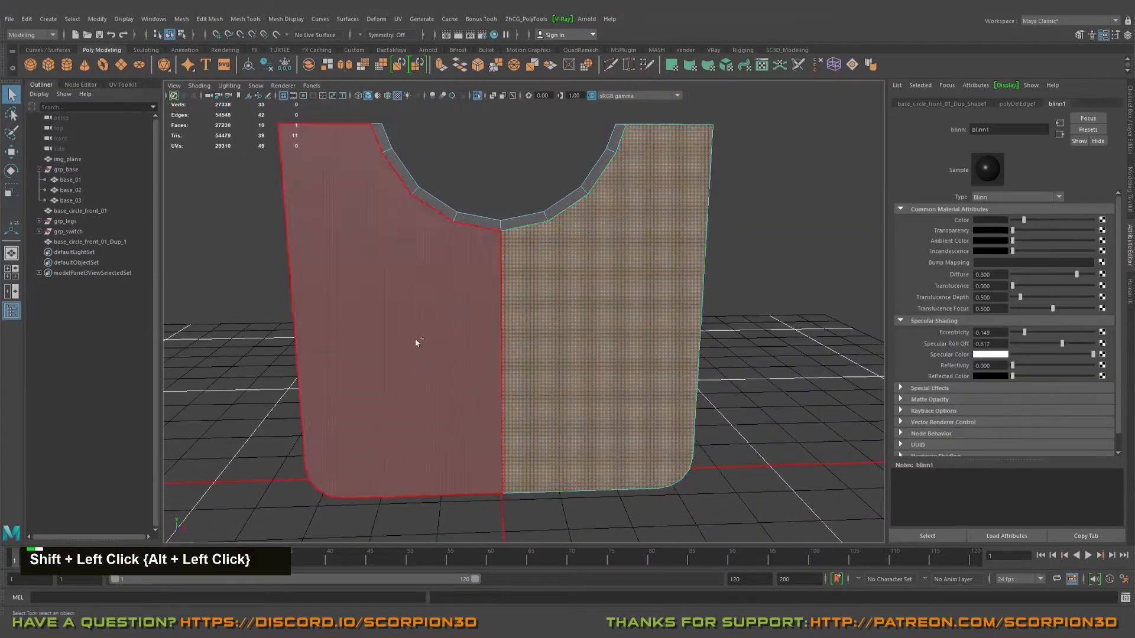
{"action": "left_click", "coordinate": [416, 343], "text": "shift"}
{"action": "right_click_drag", "start_coordinate": [595, 341], "coordinate": [590, 367], "text": "shift"}
{"action": "middle_click_drag", "start_coordinate": [518, 353], "coordinate": [547, 372], "text": "alt"}
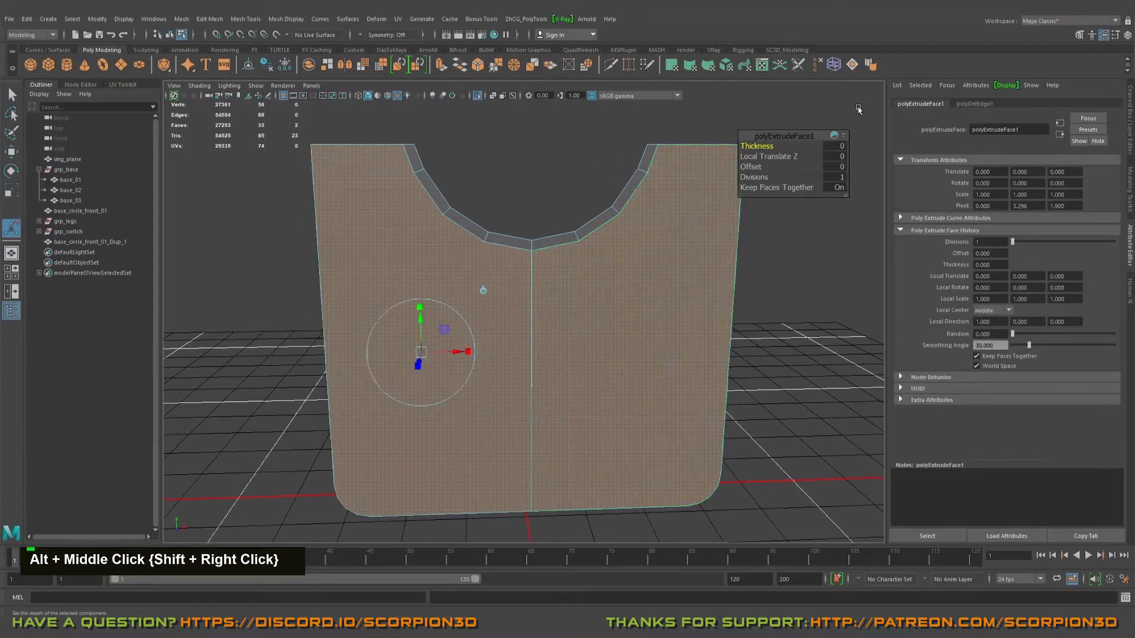
{"action": "left_click_drag", "start_coordinate": [745, 166], "coordinate": [746, 167]}
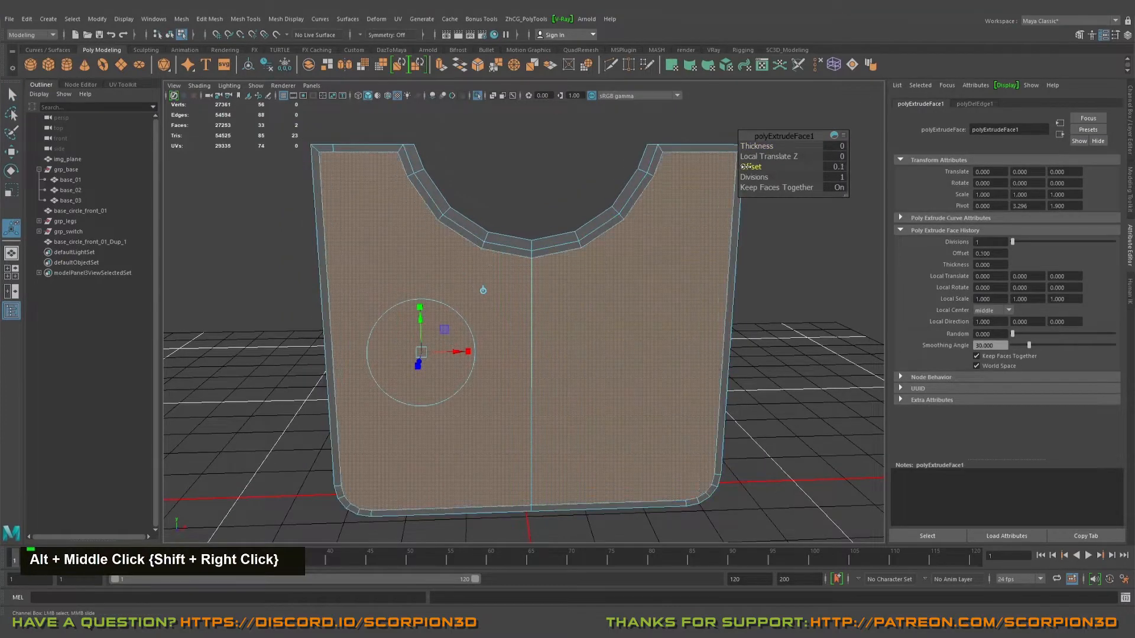
Step: Delete the redundant short edge crossing the inset border strip at the panel's upper left
{"action": "left_click_drag", "start_coordinate": [638, 248], "coordinate": [588, 257], "text": "alt"}
{"action": "middle_click_drag", "start_coordinate": [588, 257], "coordinate": [610, 291], "text": "alt"}
{"action": "left_click_drag", "start_coordinate": [611, 291], "coordinate": [630, 292], "text": "alt"}
{"action": "middle_click_drag", "start_coordinate": [630, 291], "coordinate": [633, 286], "text": "alt"}
{"action": "left_click_drag", "start_coordinate": [633, 286], "coordinate": [621, 284], "text": "alt"}
{"action": "middle_click_drag", "start_coordinate": [620, 284], "coordinate": [629, 250], "text": "alt"}
{"action": "left_click_drag", "start_coordinate": [629, 250], "coordinate": [620, 278], "text": "alt"}
{"action": "middle_click_drag", "start_coordinate": [621, 277], "coordinate": [666, 317], "text": "alt"}
{"action": "key", "text": "q"}
{"action": "right_click_drag", "start_coordinate": [459, 206], "coordinate": [459, 178]}
{"action": "left_click", "coordinate": [453, 197]}
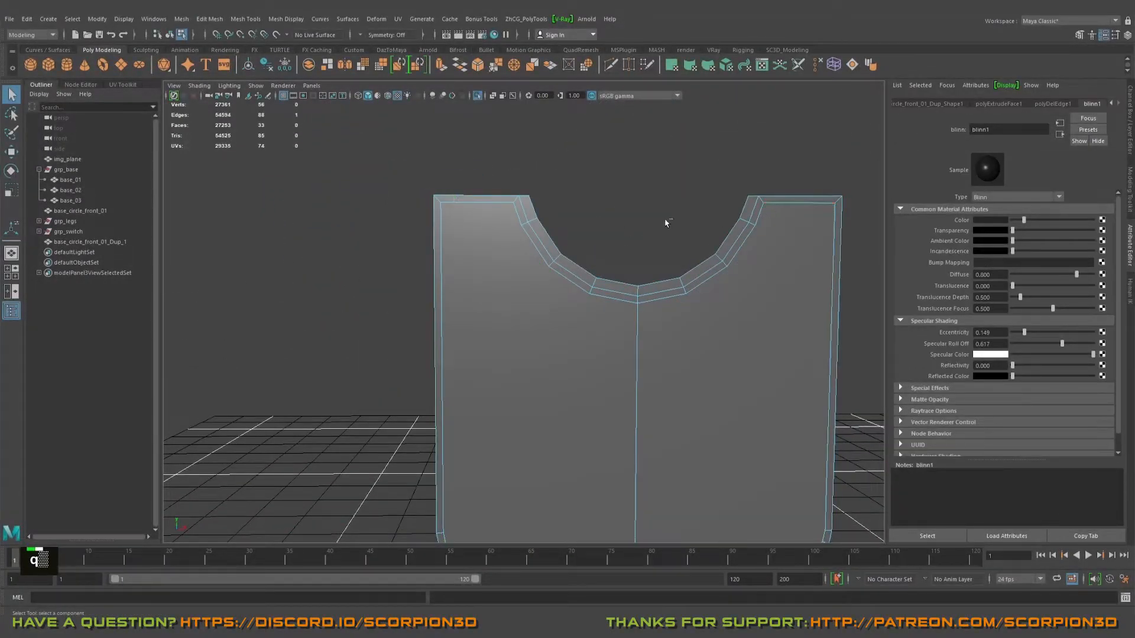
{"action": "key", "text": "ctrl+Delete"}
Step: Examine the inset border along the arc, the top corners and the whole panel from several angles
{"action": "middle_click_drag", "start_coordinate": [593, 318], "coordinate": [558, 339], "text": "alt"}
{"action": "right_click_drag", "start_coordinate": [558, 339], "coordinate": [594, 336], "text": "alt"}
{"action": "left_click_drag", "start_coordinate": [594, 337], "coordinate": [585, 357], "text": "alt"}
{"action": "middle_click_drag", "start_coordinate": [585, 357], "coordinate": [591, 352], "text": "alt"}
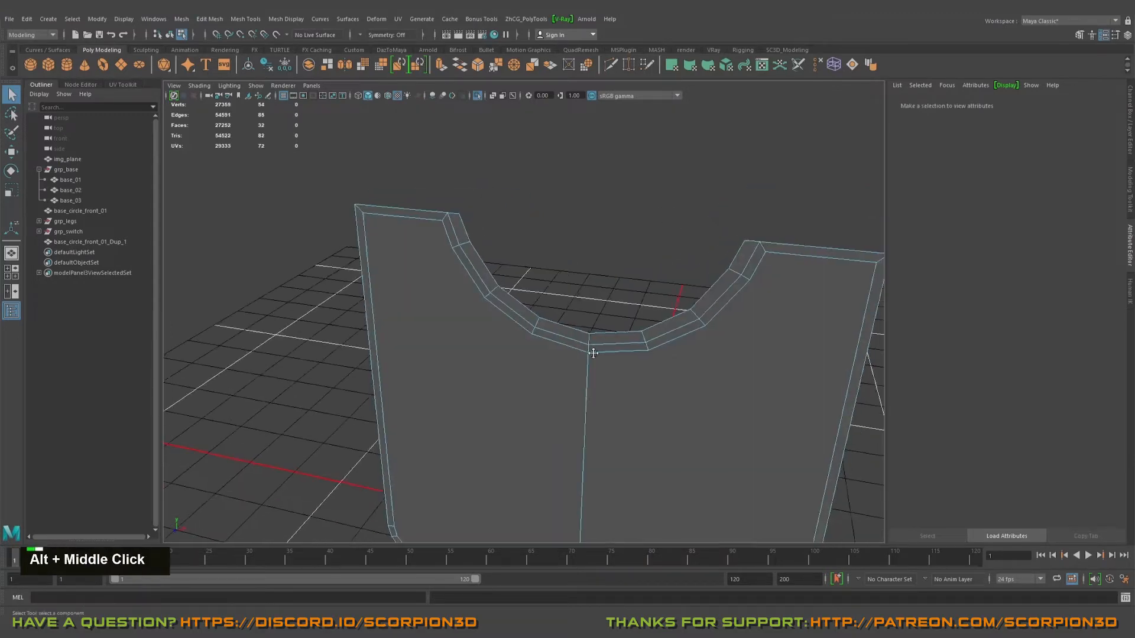
{"action": "right_click_drag", "start_coordinate": [590, 352], "coordinate": [617, 349], "text": "alt"}
{"action": "left_click_drag", "start_coordinate": [618, 349], "coordinate": [560, 335], "text": "alt"}
{"action": "middle_click_drag", "start_coordinate": [560, 335], "coordinate": [576, 330], "text": "alt"}
{"action": "left_click_drag", "start_coordinate": [576, 330], "coordinate": [580, 307], "text": "alt"}
{"action": "middle_click_drag", "start_coordinate": [580, 307], "coordinate": [597, 327], "text": "alt"}
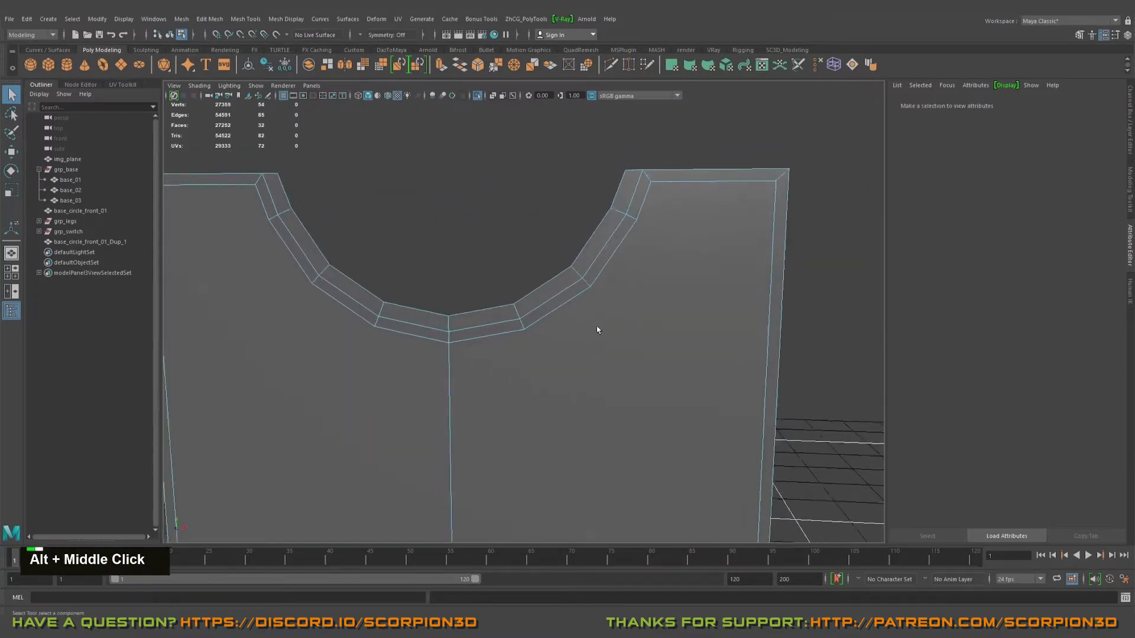
{"action": "scroll", "coordinate": [598, 327], "scroll_direction": "down", "scroll_amount": 2, "text": "alt"}
{"action": "left_click_drag", "start_coordinate": [606, 319], "coordinate": [562, 349], "text": "alt"}
{"action": "scroll", "coordinate": [590, 299], "scroll_direction": "down", "scroll_amount": 3, "text": "alt"}
{"action": "left_click_drag", "start_coordinate": [590, 298], "coordinate": [588, 308], "text": "alt"}
Step: Cut two vertical edges with Multi-Cut from the arc vertices right of centre down to the panel's bottom edge
{"action": "key", "text": "ctrl+shift+x"}
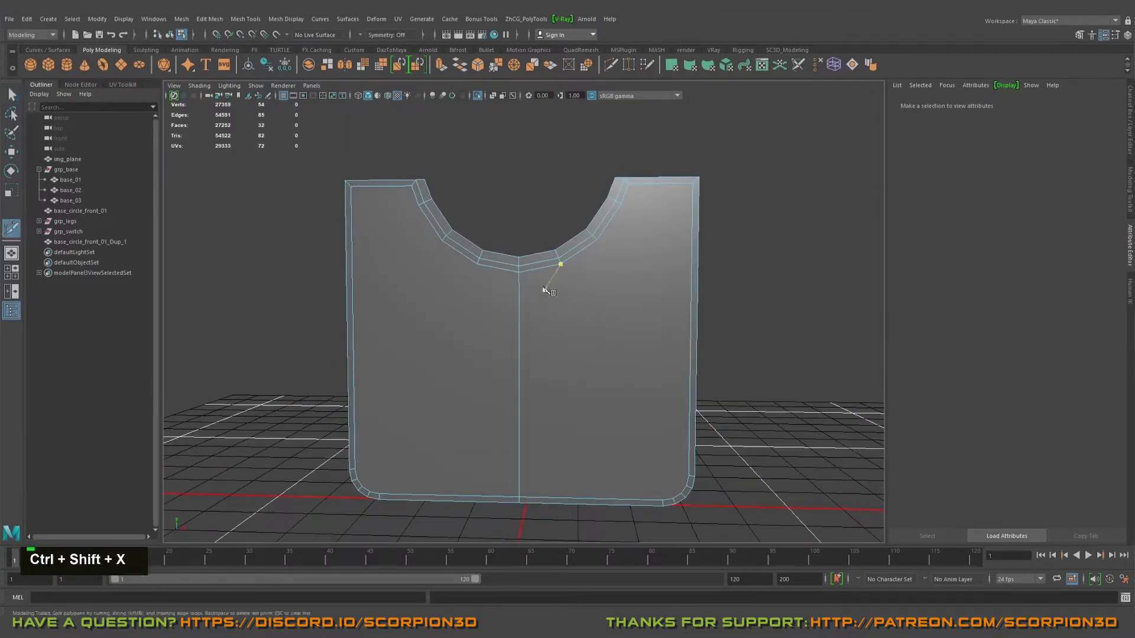
{"action": "left_click", "coordinate": [560, 265]}
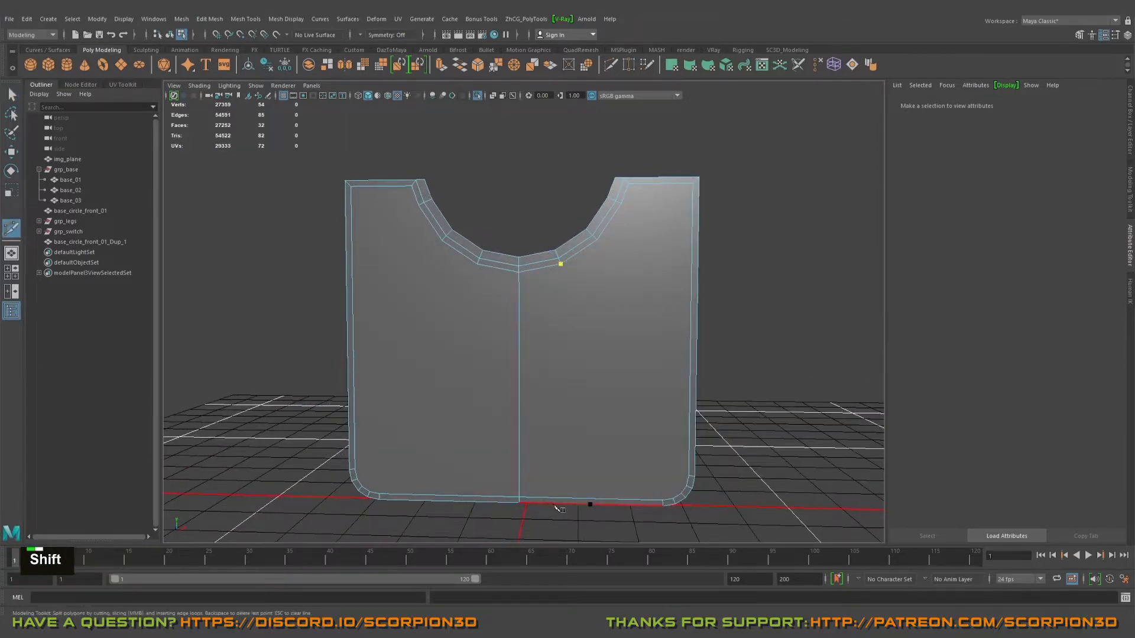
{"action": "left_click", "coordinate": [559, 506], "text": "shift"}
{"action": "key", "text": "Return"}
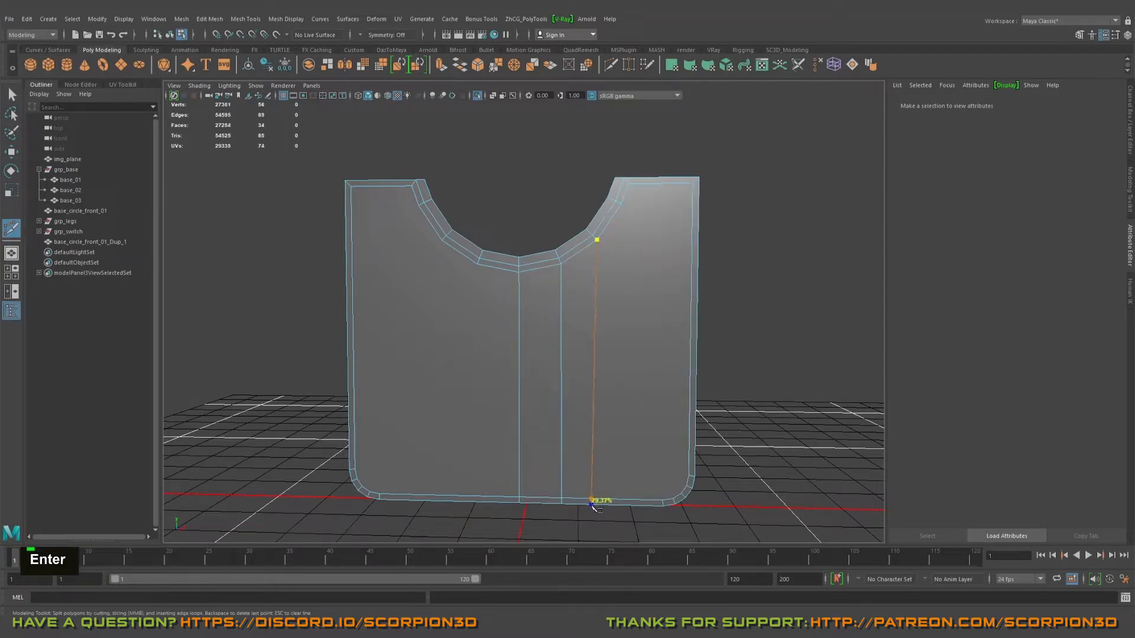
{"action": "key", "text": "Return"}
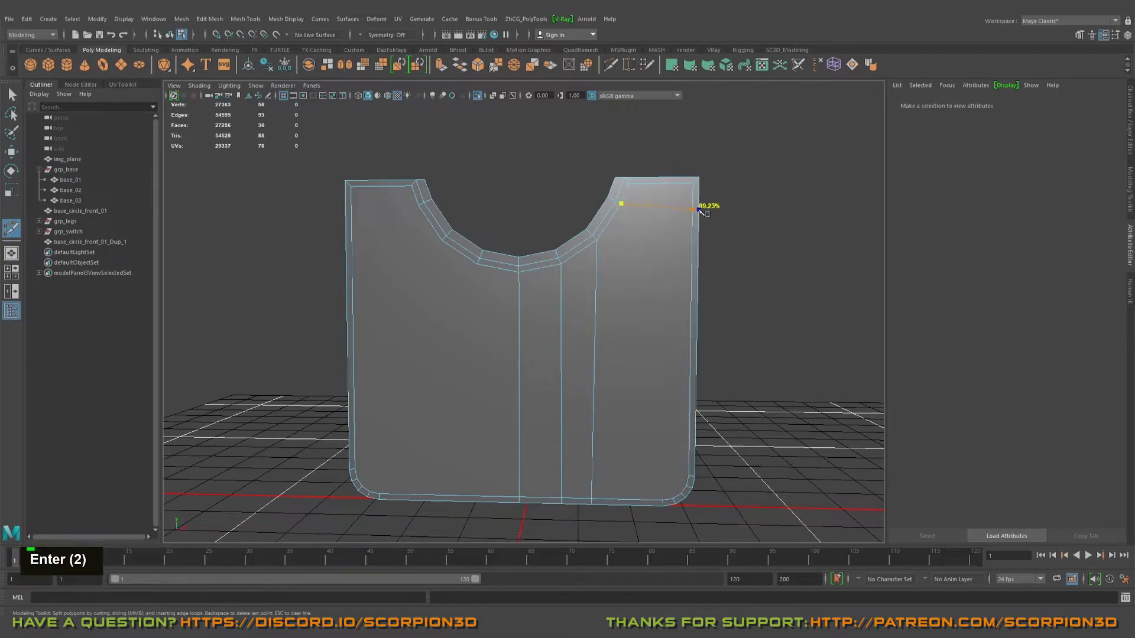
Step: Cut horizontal edges from the two right-hand arc vertices to the right edge, and a vertical edge from the lower-right corner to the top
{"action": "left_click", "coordinate": [596, 239]}
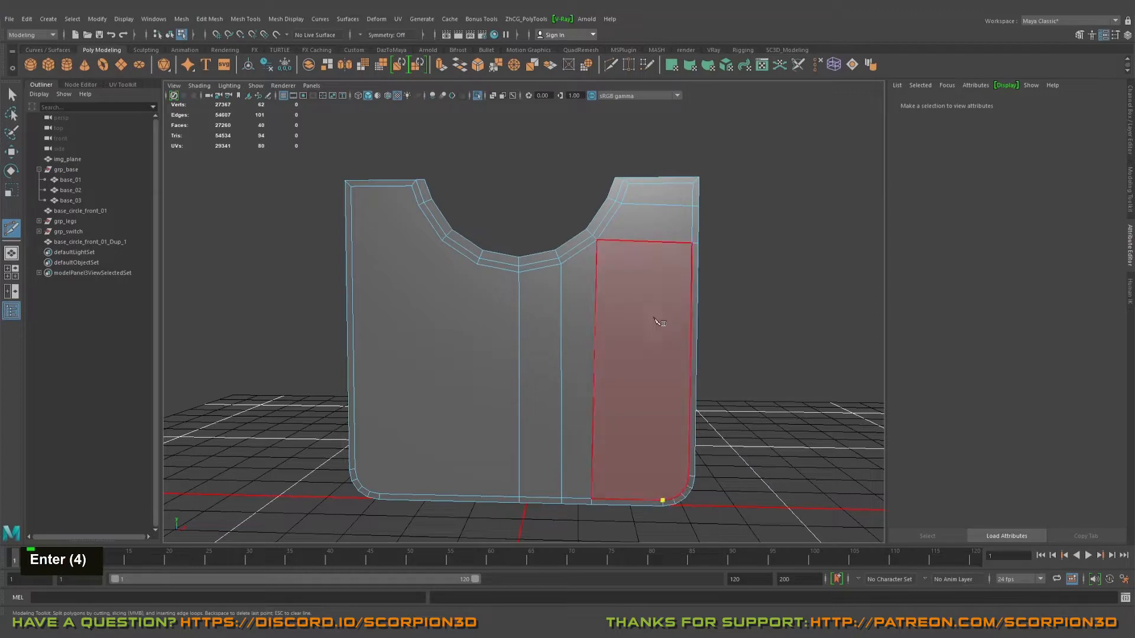
{"action": "left_click", "coordinate": [663, 500]}
{"action": "left_click", "coordinate": [663, 179]}
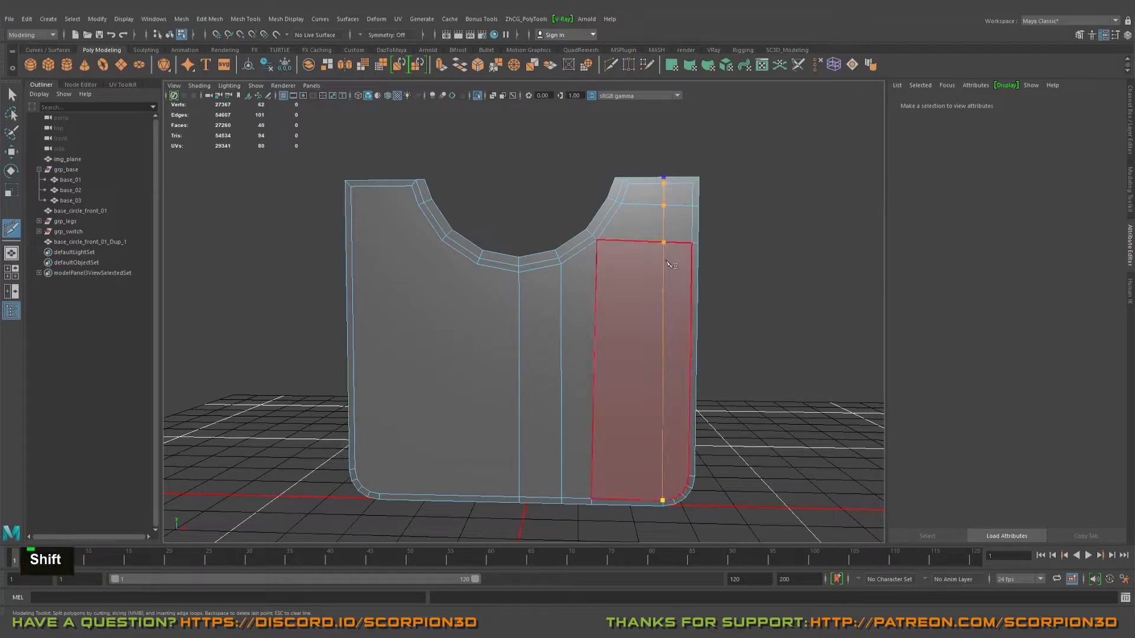
{"action": "key", "text": "Return"}
Step: Cut a horizontal edge across the panel just above the rounded lower corners and add a diagonal edge into the lower-right corner
{"action": "middle_click_drag", "start_coordinate": [592, 451], "coordinate": [597, 373], "text": "alt"}
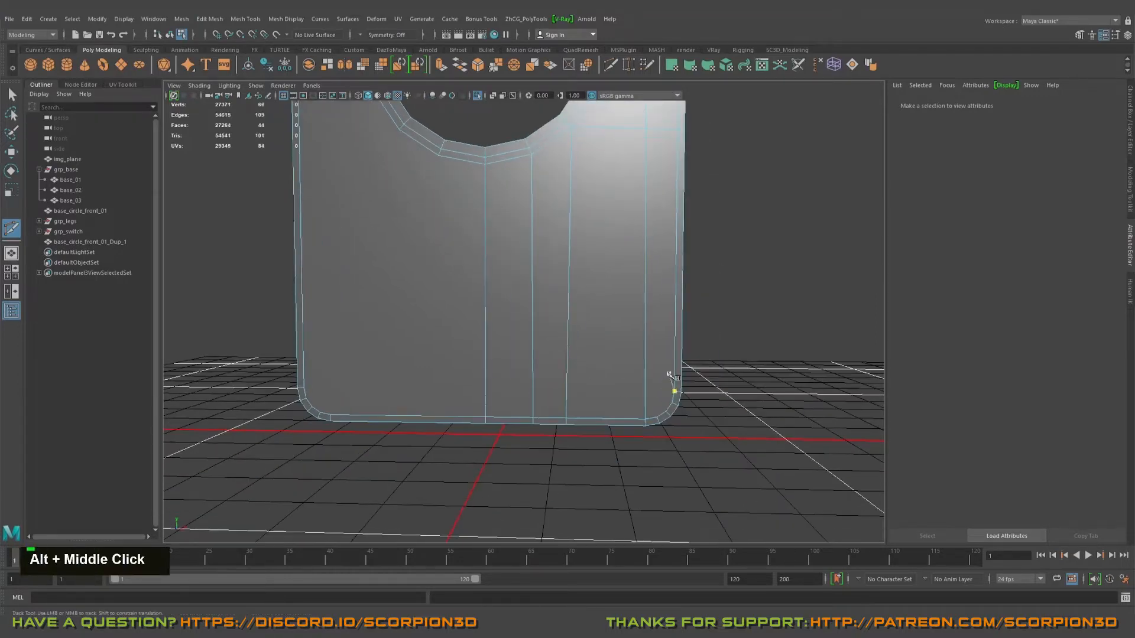
{"action": "left_click", "coordinate": [310, 383], "text": "ctrl"}
{"action": "key", "text": "Return"}
{"action": "right_click_drag", "start_coordinate": [517, 431], "coordinate": [625, 431], "text": "alt"}
{"action": "middle_click_drag", "start_coordinate": [625, 432], "coordinate": [610, 429], "text": "alt"}
{"action": "left_click", "coordinate": [695, 413]}
{"action": "key", "text": "Return"}
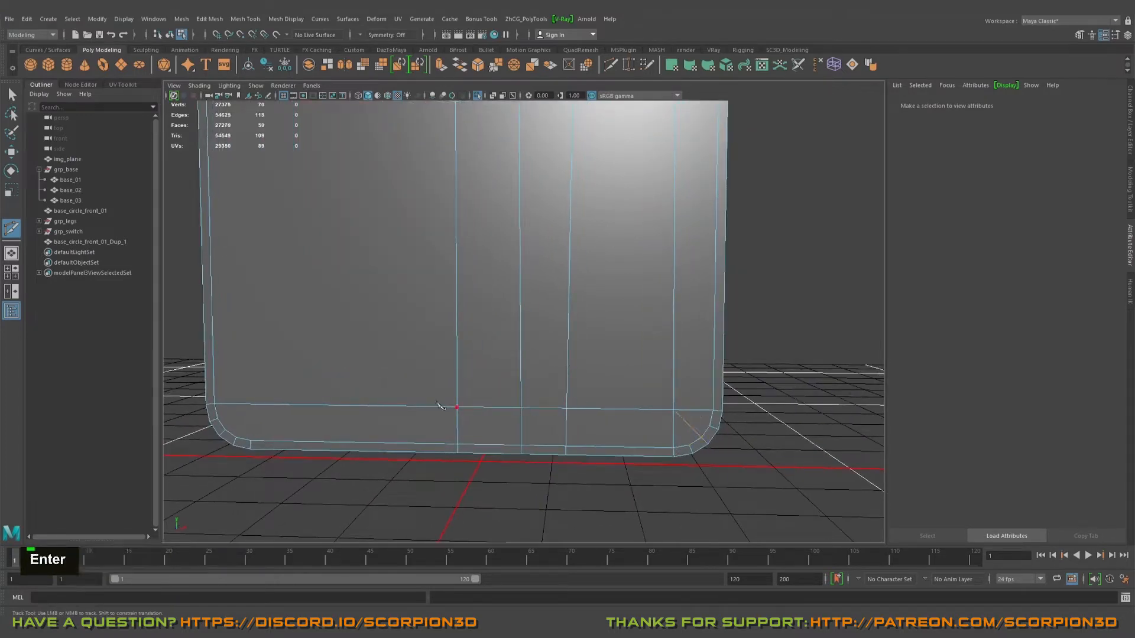
Step: Cut a vertical edge from the lower-left corner vertex up to the panel's top edge
{"action": "scroll", "coordinate": [319, 348], "scroll_direction": "down", "scroll_amount": 3}
{"action": "middle_click_drag", "start_coordinate": [319, 348], "coordinate": [408, 347], "text": "alt"}
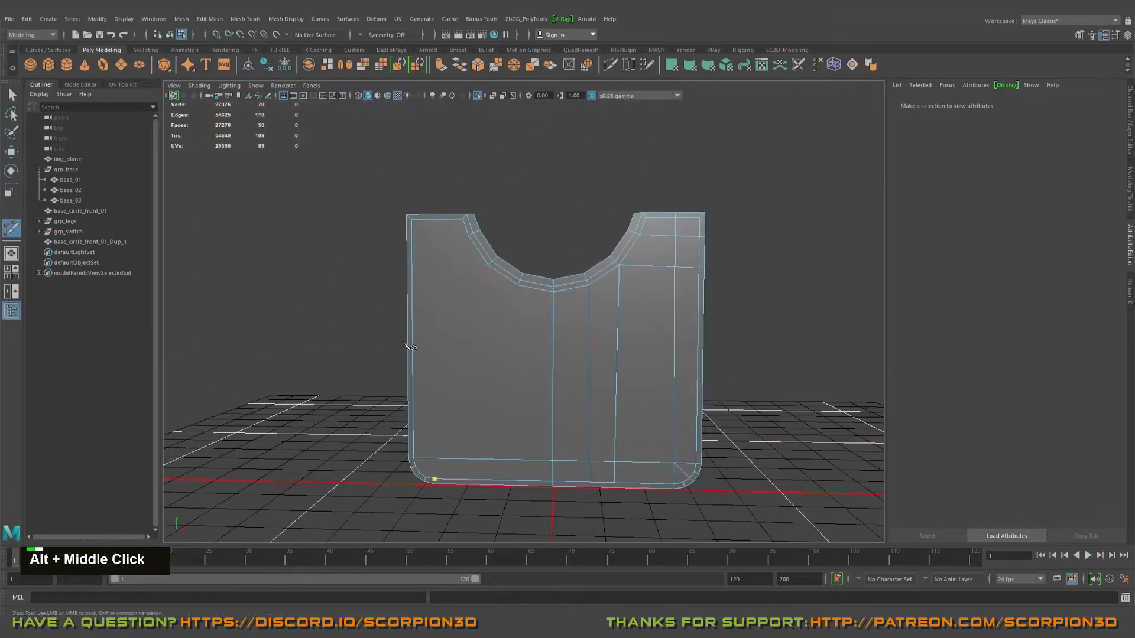
{"action": "left_click", "coordinate": [435, 217]}
{"action": "key", "text": "Return"}
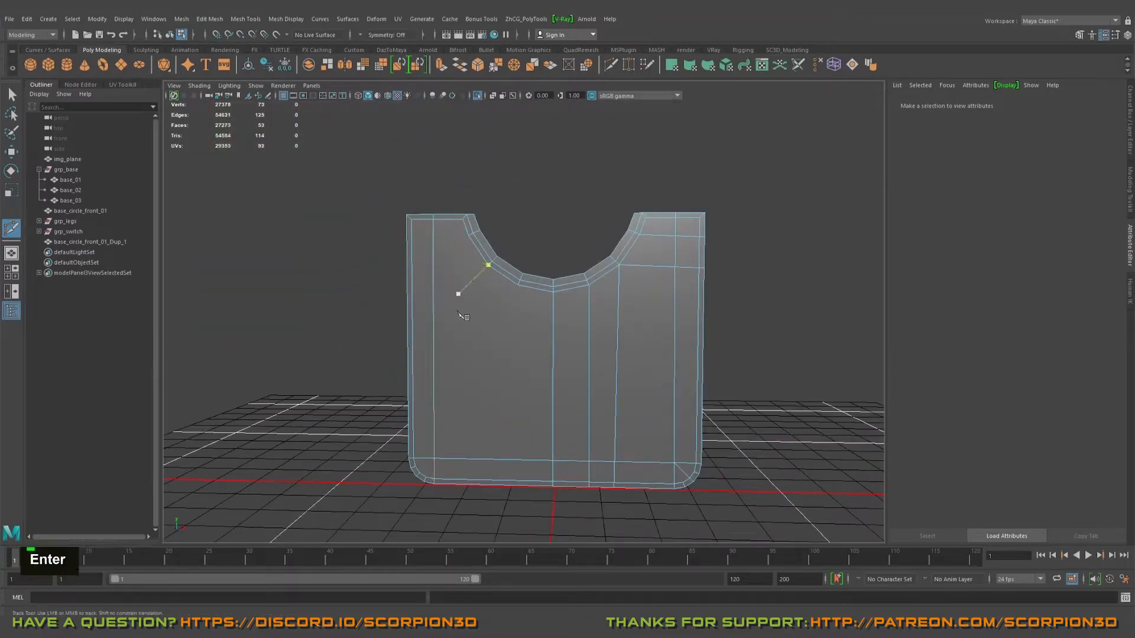
Step: Align the lower vertices of the outer of the two arc-to-bottom cuts and snap them horizontally beneath the cut's arc vertex
{"action": "right_click_drag", "start_coordinate": [463, 315], "coordinate": [520, 372], "text": "alt"}
{"action": "middle_click_drag", "start_coordinate": [520, 372], "coordinate": [544, 413], "text": "alt"}
{"action": "right_click_drag", "start_coordinate": [544, 413], "coordinate": [579, 377], "text": "alt"}
{"action": "key", "text": "q"}
{"action": "left_click_drag", "start_coordinate": [585, 502], "coordinate": [585, 502]}
{"action": "key", "text": "w"}
{"action": "key", "text": "r"}
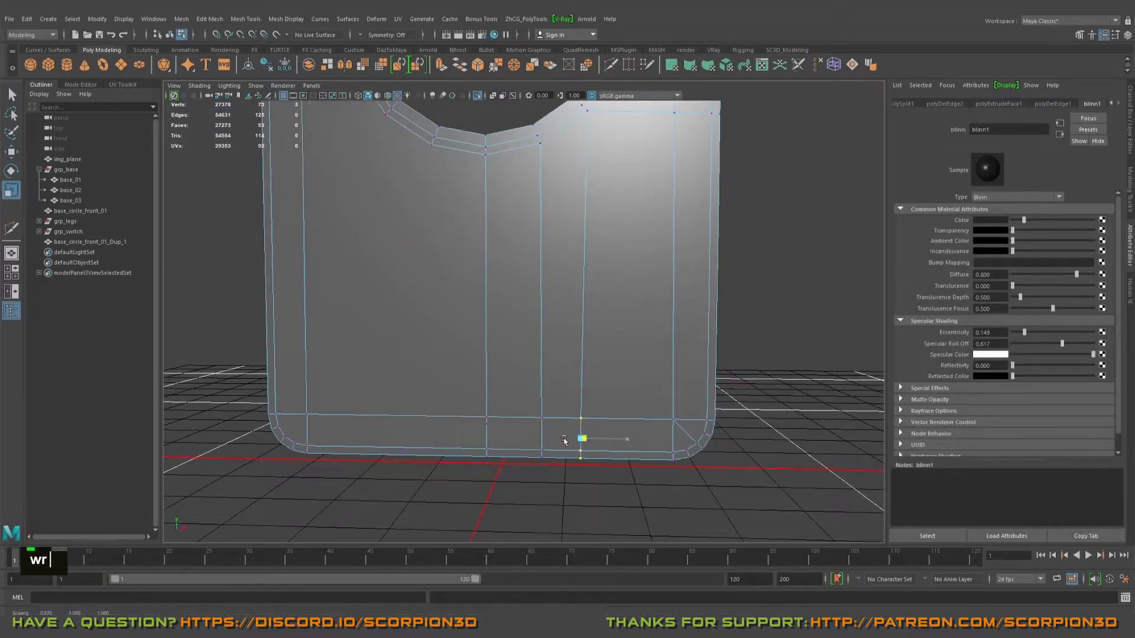
{"action": "key", "text": "w"}
{"action": "middle_click_drag", "start_coordinate": [630, 438], "coordinate": [598, 370], "text": "alt"}
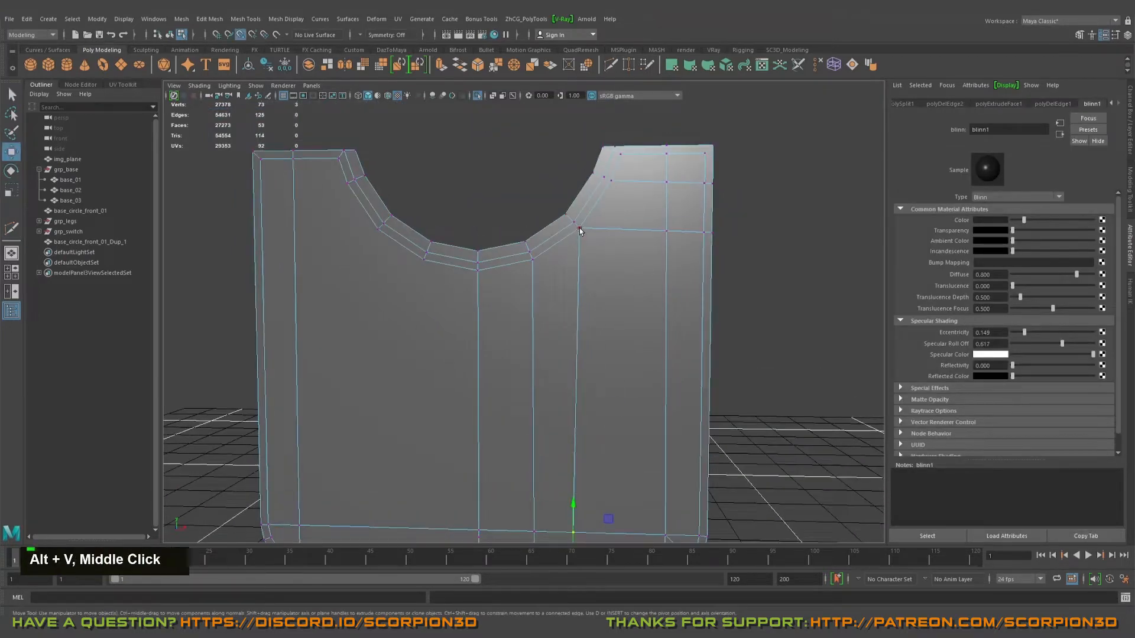
{"action": "middle_click_drag", "start_coordinate": [578, 228], "coordinate": [556, 539], "text": "alt"}
{"action": "key", "text": "v"}
Step: Align the lower vertices of the vertical cut nearest the centre and snap them horizontally beneath its arc vertex
{"action": "key", "text": "r"}
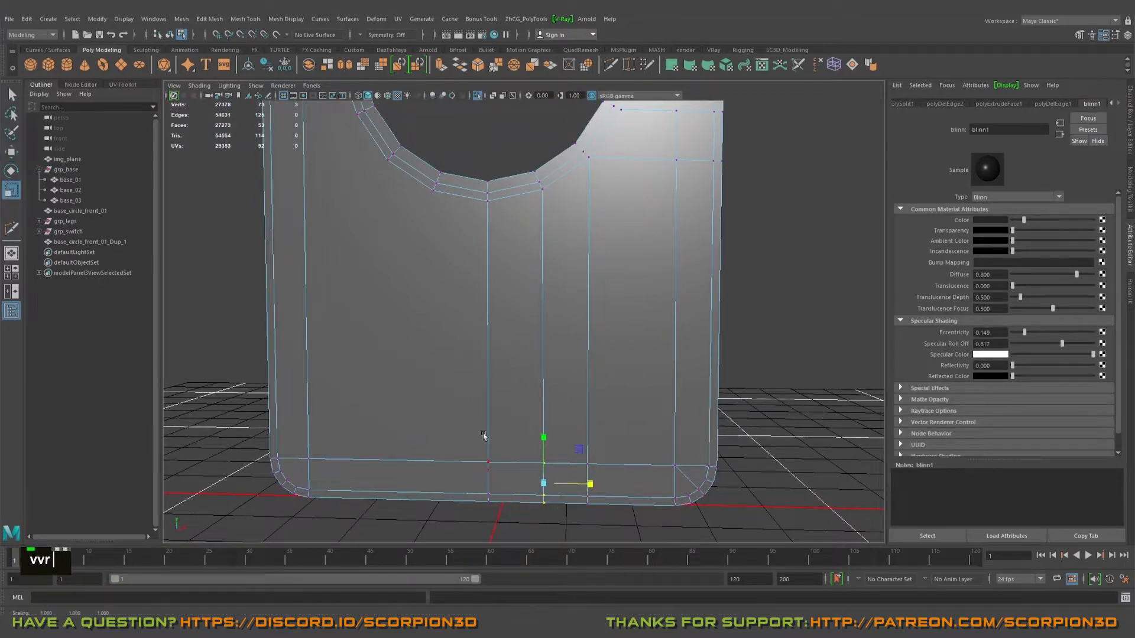
{"action": "key", "text": "w"}
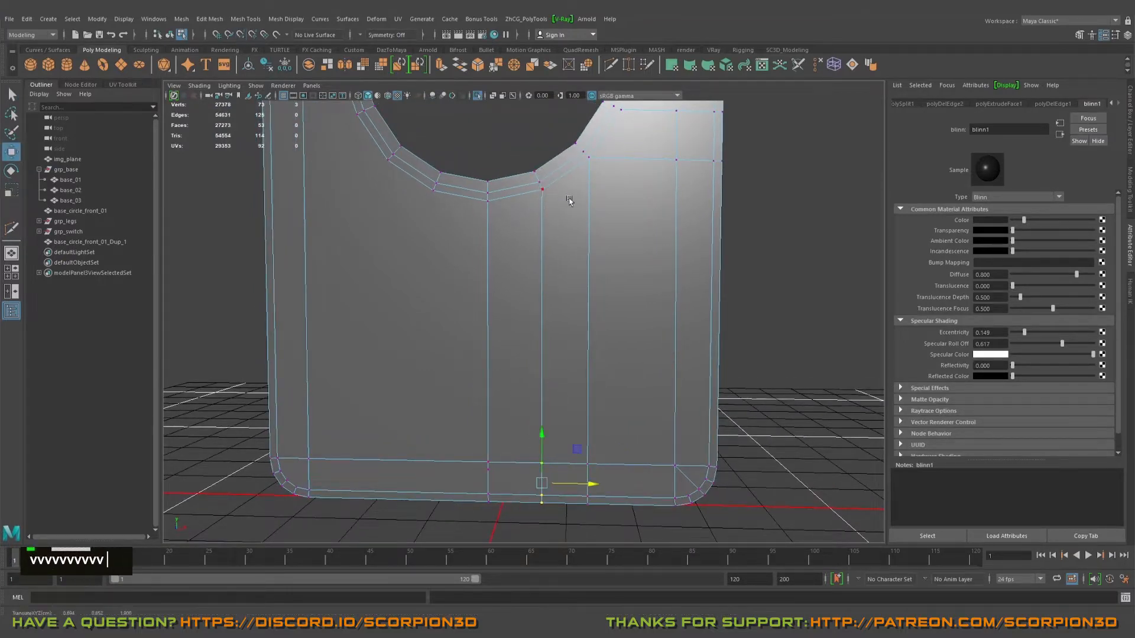
{"action": "middle_click_drag", "start_coordinate": [579, 194], "coordinate": [546, 269], "text": "alt"}
Step: Flatten the right-hand vertices of the lower horizontal cut and snap them to the height of its arc vertex
{"action": "key", "text": "w"}
{"action": "key", "text": "r"}
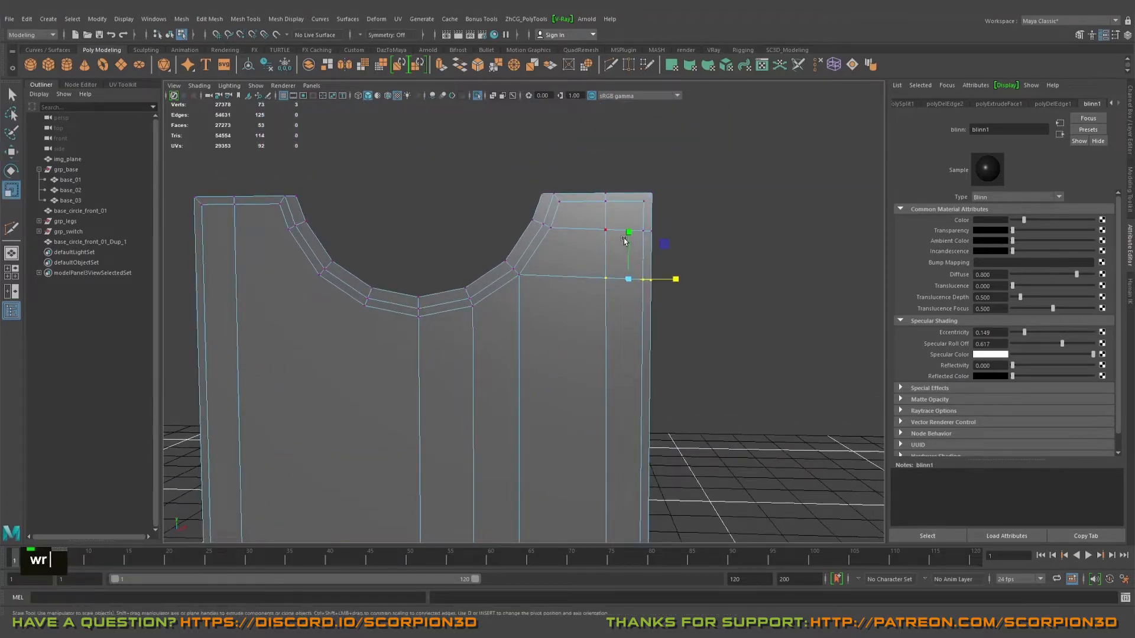
{"action": "key", "text": "w"}
{"action": "key", "text": "v"}
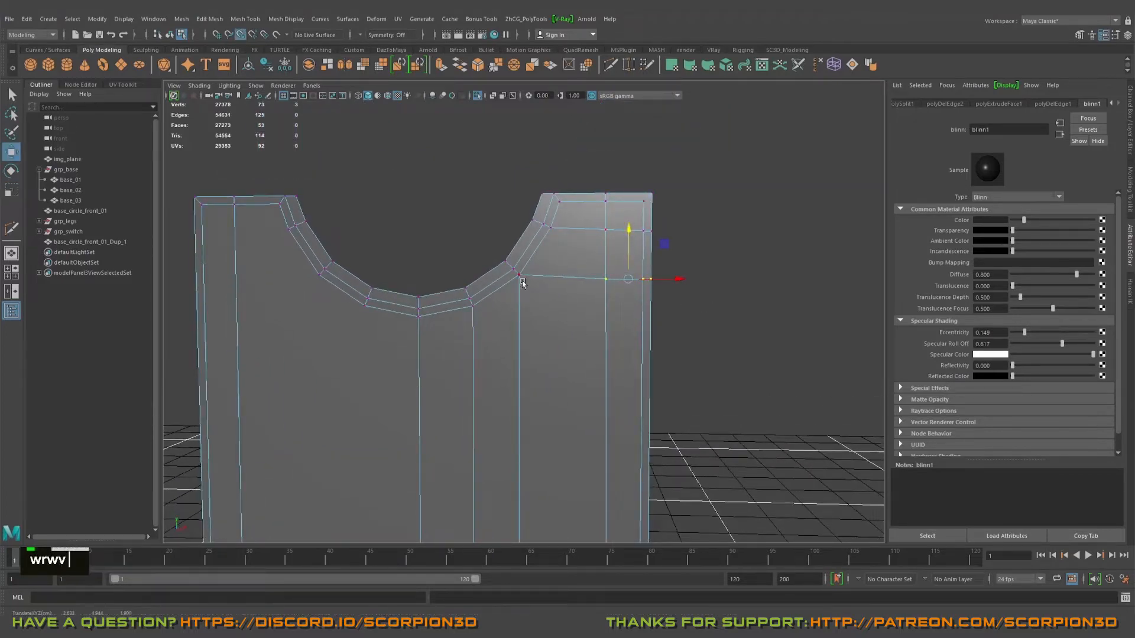
{"action": "middle_click_drag", "start_coordinate": [518, 277], "coordinate": [498, 327], "text": "alt"}
Step: Flatten the right-hand vertices of the upper horizontal cut and snap them to the height of its arc vertex
{"action": "key", "text": "w"}
{"action": "key", "text": "r"}
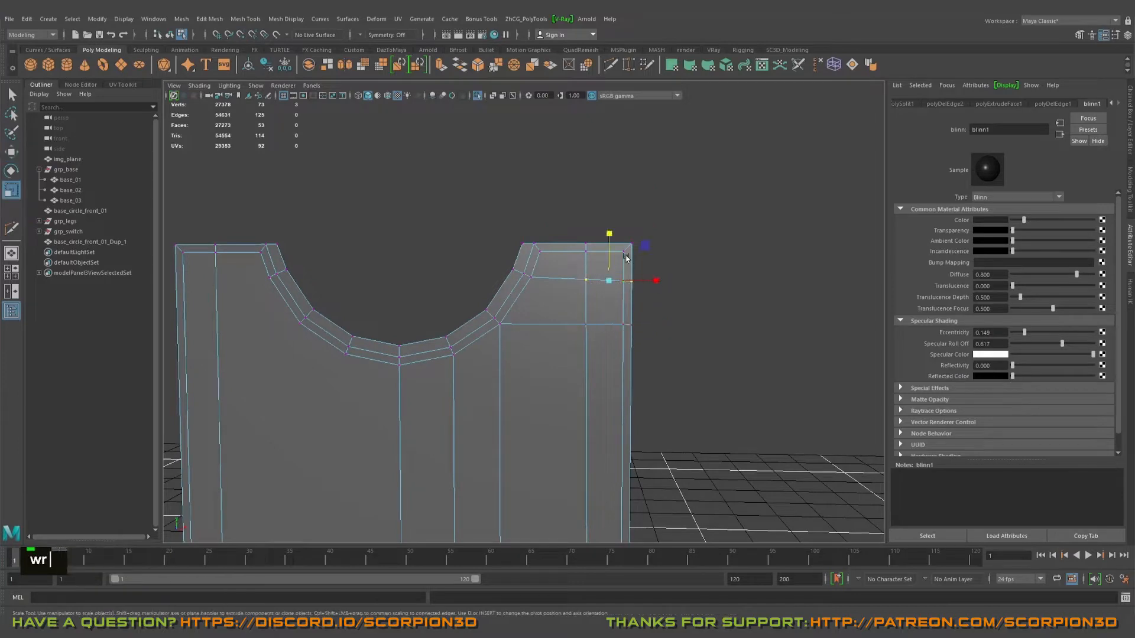
{"action": "key", "text": "w"}
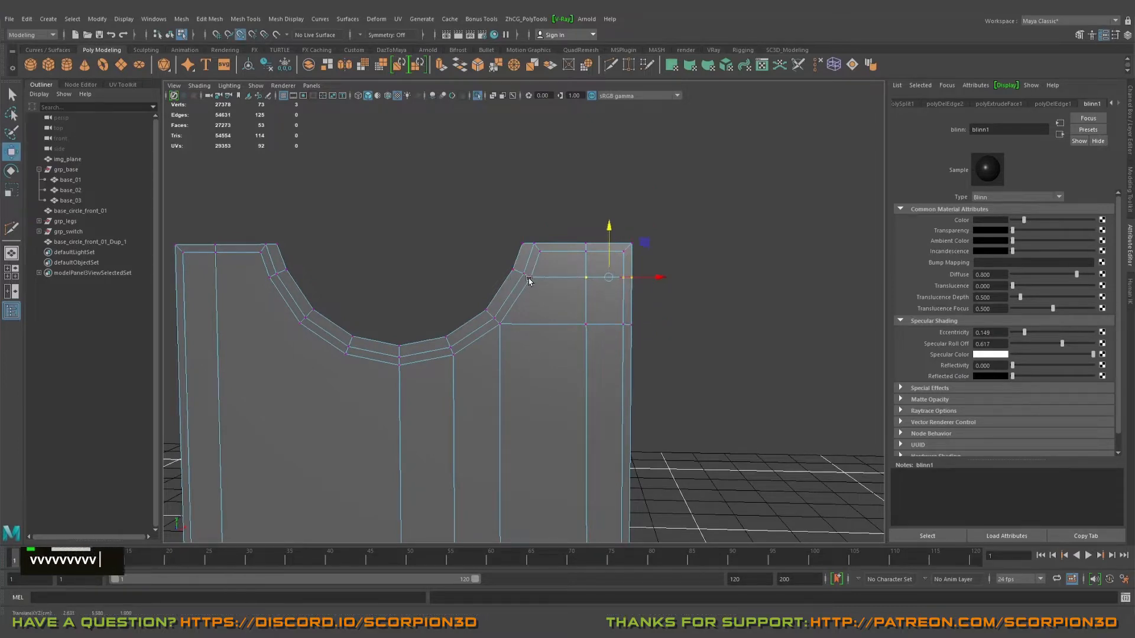
{"action": "middle_click_drag", "start_coordinate": [527, 282], "coordinate": [591, 276], "text": "alt"}
{"action": "key", "text": "q"}
Step: Preview the panel smoothed in object mode, examine its edge flow, and return to the unsmoothed display
{"action": "right_click_drag", "start_coordinate": [628, 256], "coordinate": [576, 331], "text": "alt"}
{"action": "key", "text": "3"}
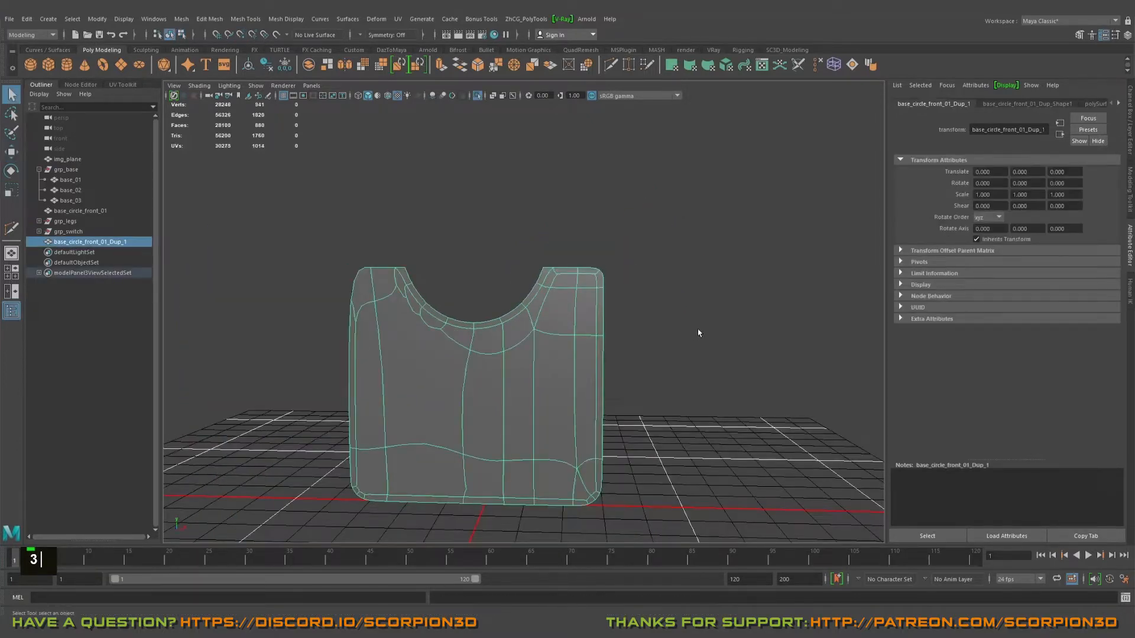
{"action": "left_click_drag", "start_coordinate": [698, 333], "coordinate": [686, 354], "text": "alt"}
{"action": "middle_click_drag", "start_coordinate": [686, 354], "coordinate": [618, 271], "text": "alt"}
{"action": "left_click_drag", "start_coordinate": [618, 271], "coordinate": [535, 310], "text": "alt"}
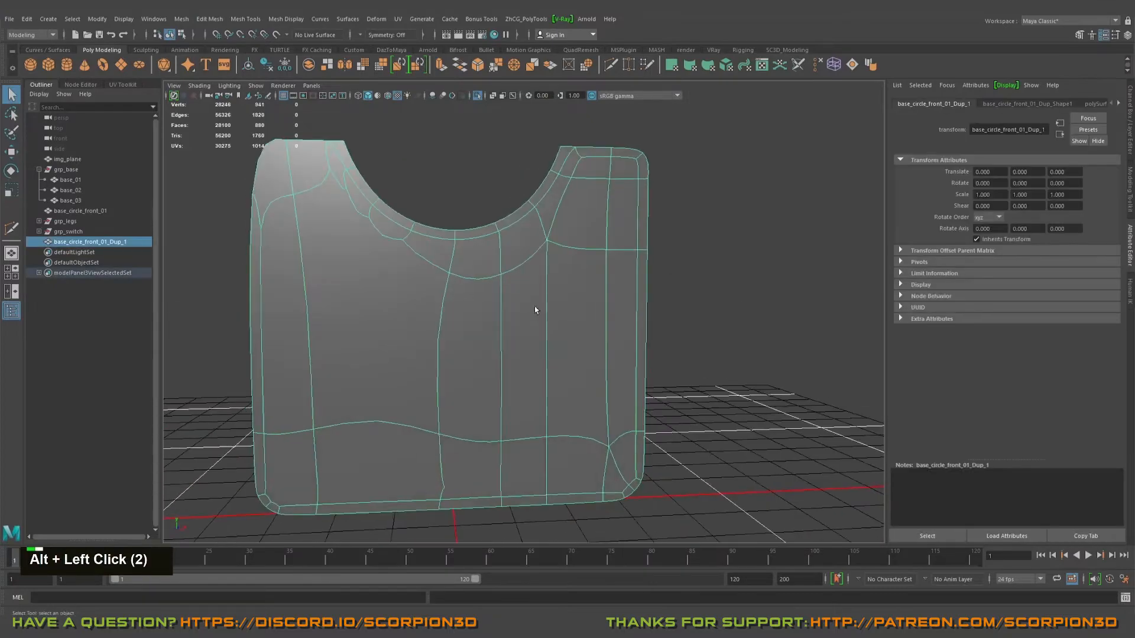
{"action": "left_click_drag", "start_coordinate": [525, 355], "coordinate": [519, 325], "text": "alt"}
{"action": "middle_click_drag", "start_coordinate": [519, 325], "coordinate": [550, 317], "text": "alt"}
{"action": "key", "text": "1"}
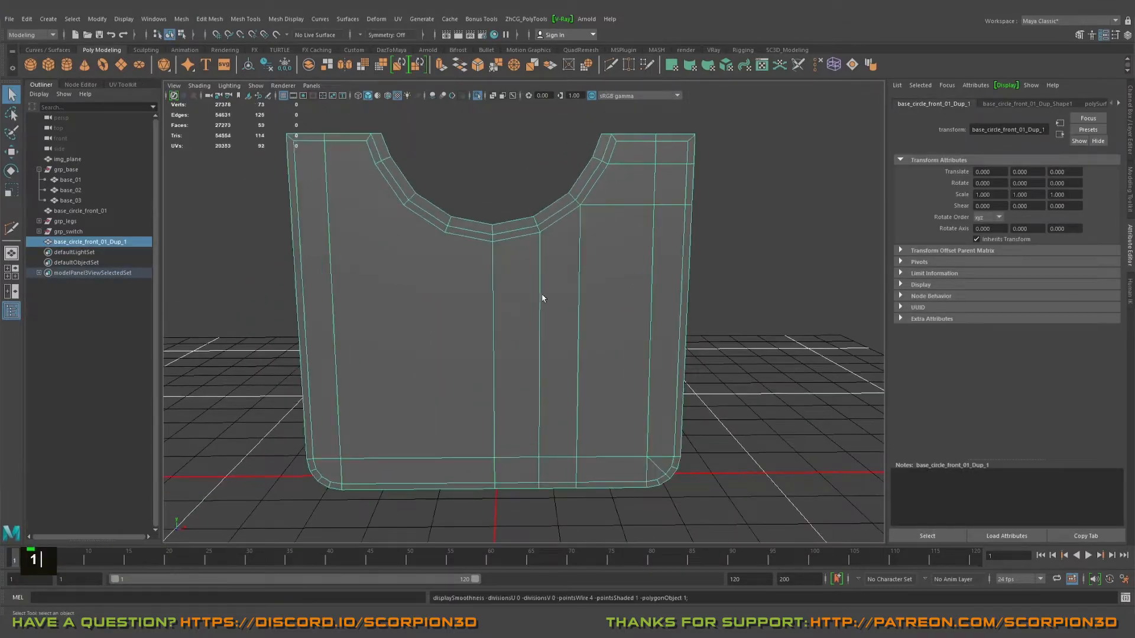
Step: Select all faces on the panel's left half, delete them, and return to object mode
{"action": "right_click_drag", "start_coordinate": [540, 294], "coordinate": [540, 307]}
{"action": "scroll", "coordinate": [386, 205], "scroll_direction": "down", "scroll_amount": 4}
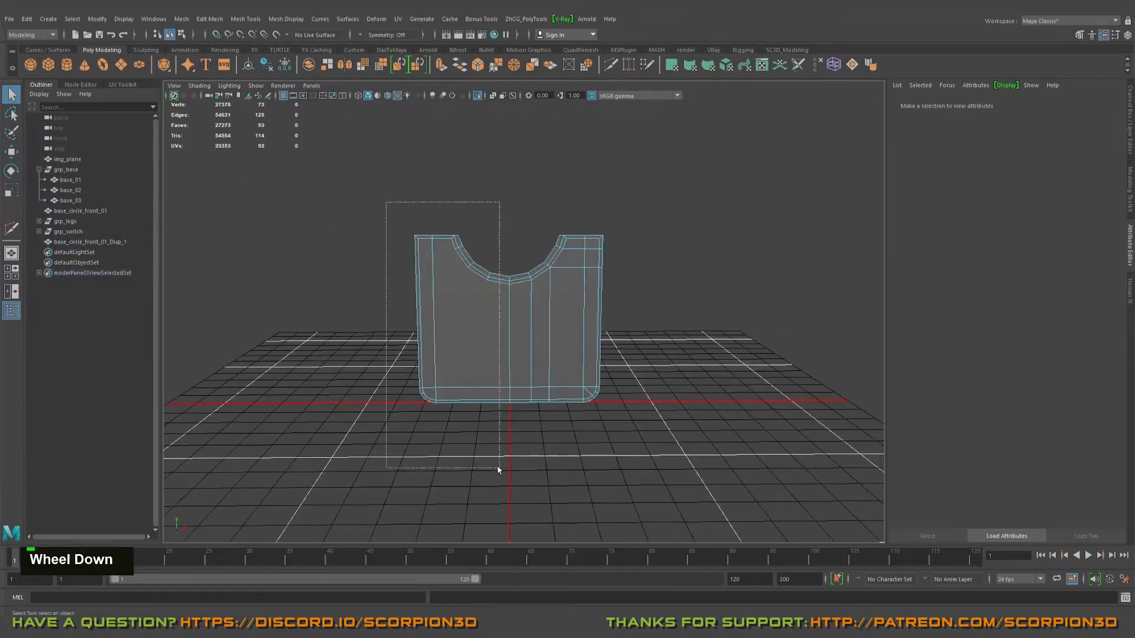
{"action": "left_click_drag", "start_coordinate": [498, 469], "coordinate": [499, 469]}
{"action": "key", "text": "Delete"}
{"action": "middle_click_drag", "start_coordinate": [334, 338], "coordinate": [509, 342], "text": "alt"}
{"action": "left_click_drag", "start_coordinate": [509, 342], "coordinate": [516, 337], "text": "alt"}
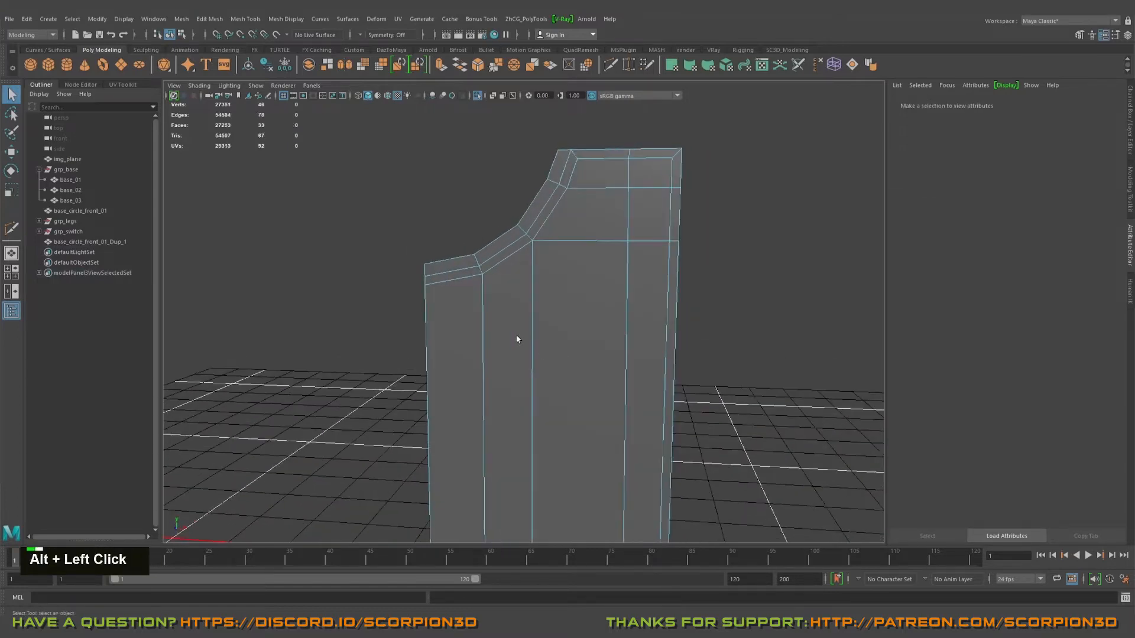
{"action": "middle_click_drag", "start_coordinate": [516, 337], "coordinate": [456, 312], "text": "alt"}
{"action": "middle_click_drag", "start_coordinate": [609, 217], "coordinate": [565, 387], "text": "alt"}
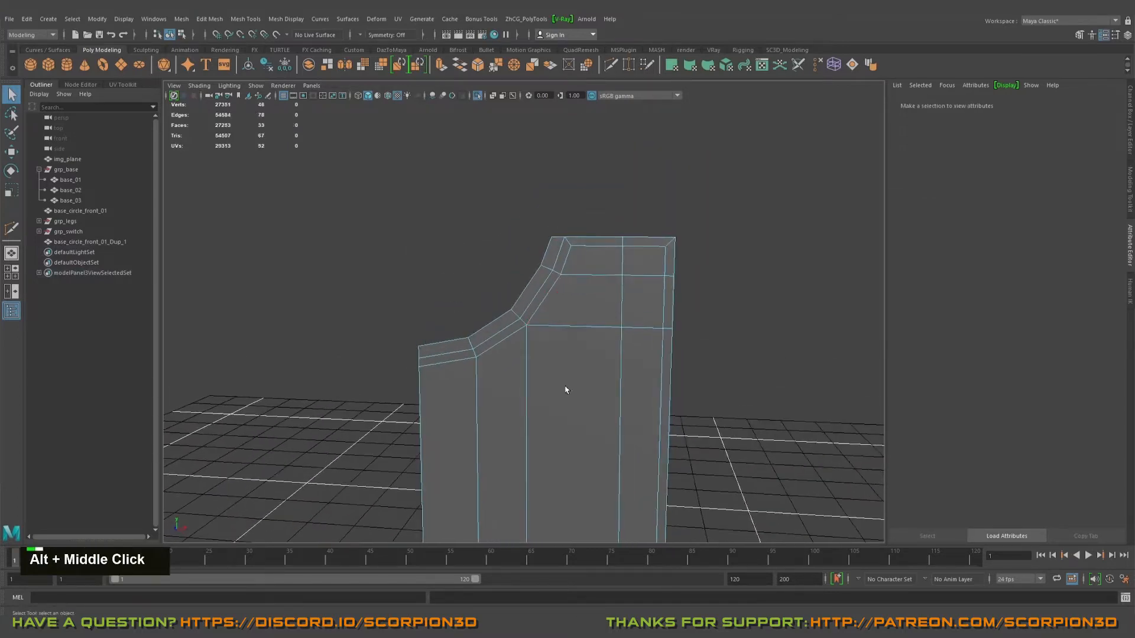
{"action": "right_click_drag", "start_coordinate": [572, 314], "coordinate": [548, 311]}
Step: Move the half panel's pivot to the topmost vertex of its cut centre edge using vertex snapping
{"action": "middle_click_drag", "start_coordinate": [547, 311], "coordinate": [592, 316], "text": "alt"}
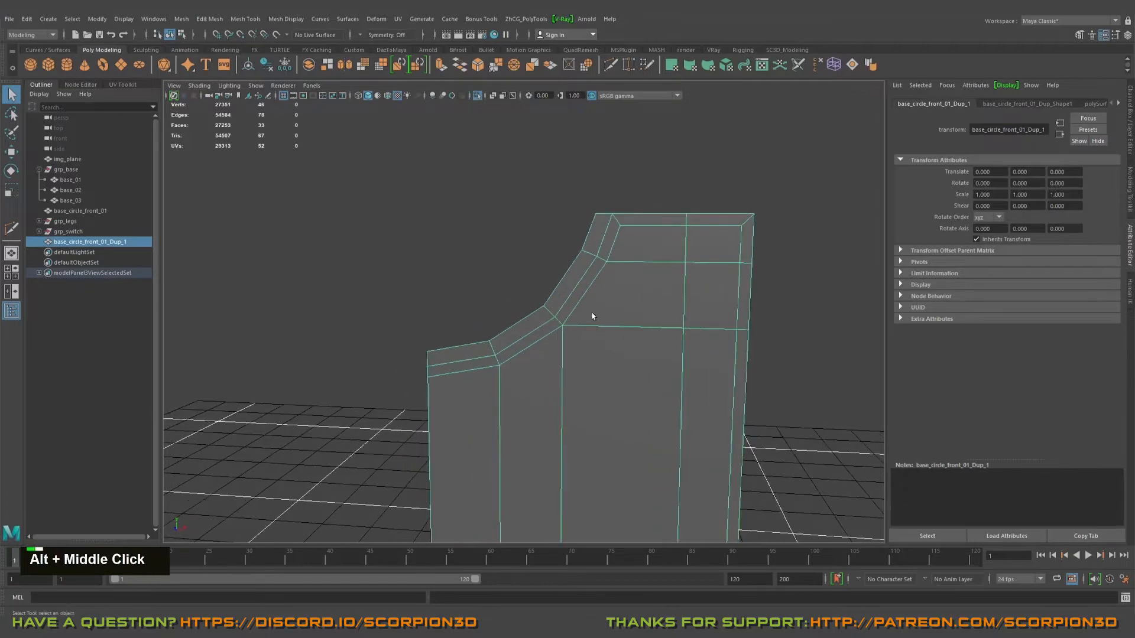
{"action": "left_click_drag", "start_coordinate": [617, 320], "coordinate": [611, 309], "text": "alt"}
{"action": "mouse_move", "coordinate": [610, 309]}
{"action": "middle_mouse_down", "text": "alt"}
{"action": "mouse_move", "coordinate": [593, 289]}
{"action": "mouse_move", "coordinate": [603, 293]}
{"action": "middle_mouse_up", "text": "alt"}
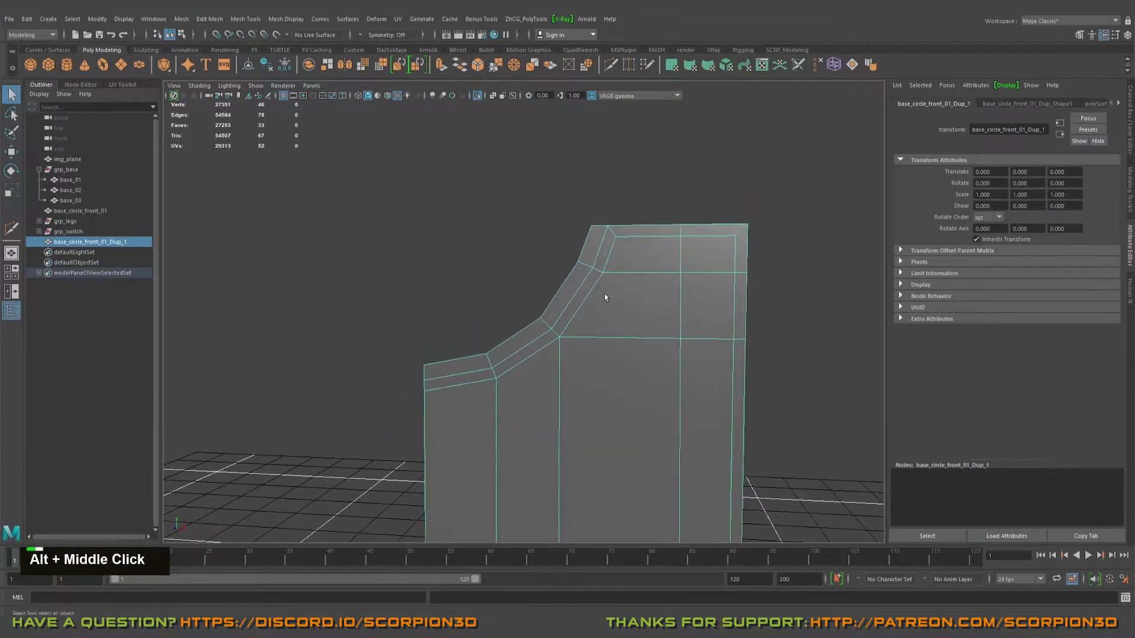
{"action": "mouse_move", "coordinate": [604, 294]}
{"action": "left_mouse_down", "text": "alt"}
{"action": "mouse_move", "coordinate": [595, 299]}
{"action": "mouse_move", "coordinate": [606, 286]}
{"action": "left_mouse_up", "text": "alt"}
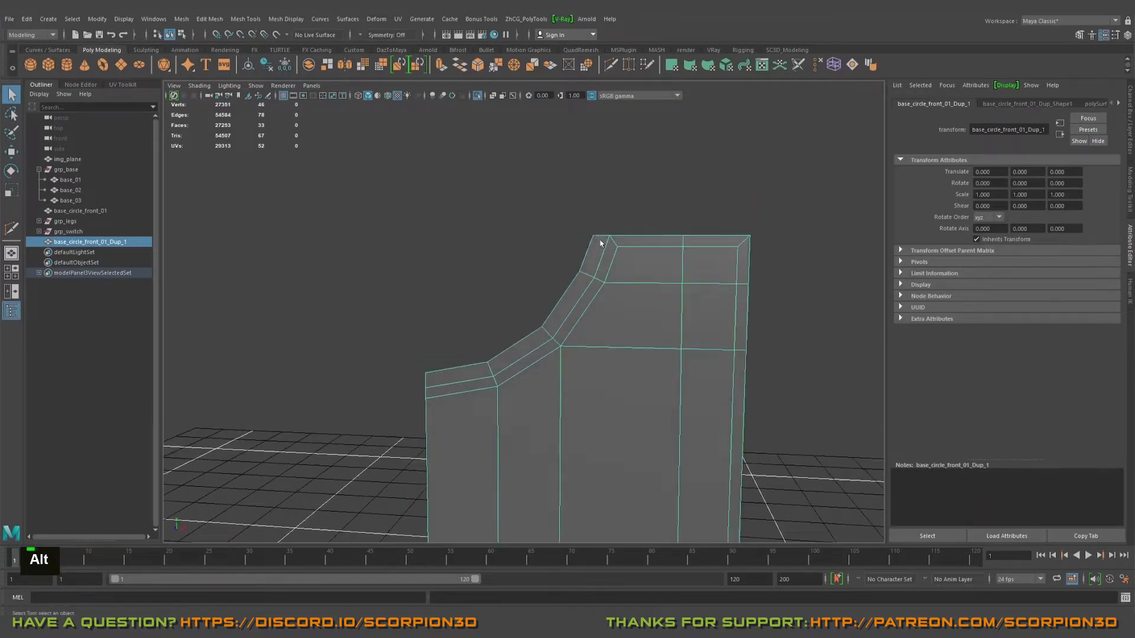
{"action": "middle_click_drag", "start_coordinate": [592, 399], "coordinate": [613, 390], "text": "alt"}
{"action": "scroll", "coordinate": [602, 397], "scroll_direction": "down", "scroll_amount": 2}
{"action": "left_click_drag", "start_coordinate": [603, 398], "coordinate": [612, 404], "text": "alt"}
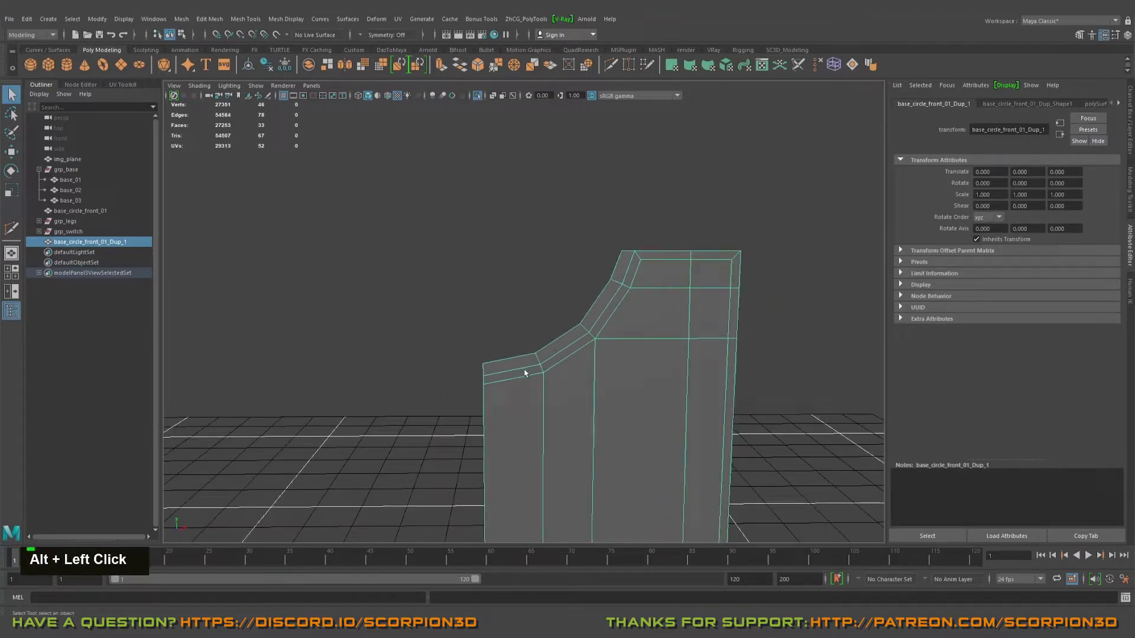
{"action": "key", "text": "w"}
{"action": "middle_click_drag", "start_coordinate": [512, 392], "coordinate": [540, 375], "text": "alt"}
{"action": "key", "text": "d"}
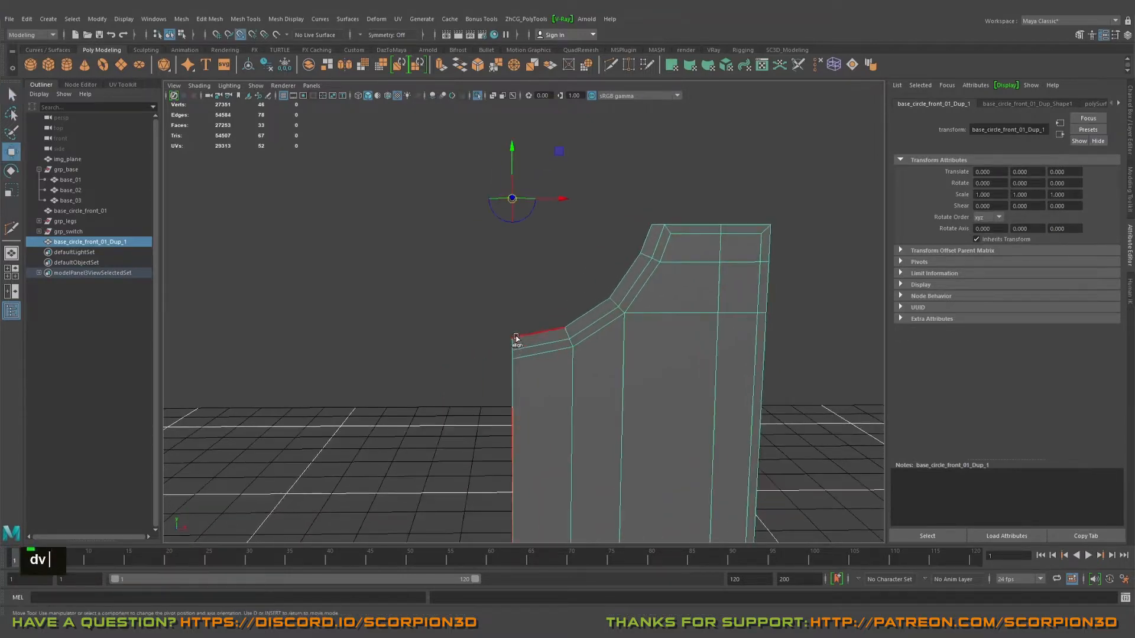
{"action": "middle_click", "coordinate": [520, 338]}
Step: Duplicate the half panel and show the Channel Box for the copy
{"action": "right_click_drag", "start_coordinate": [565, 399], "coordinate": [545, 397], "text": "alt"}
{"action": "key", "text": "ctrl+d"}
{"action": "left_click_drag", "start_coordinate": [603, 375], "coordinate": [578, 385], "text": "alt"}
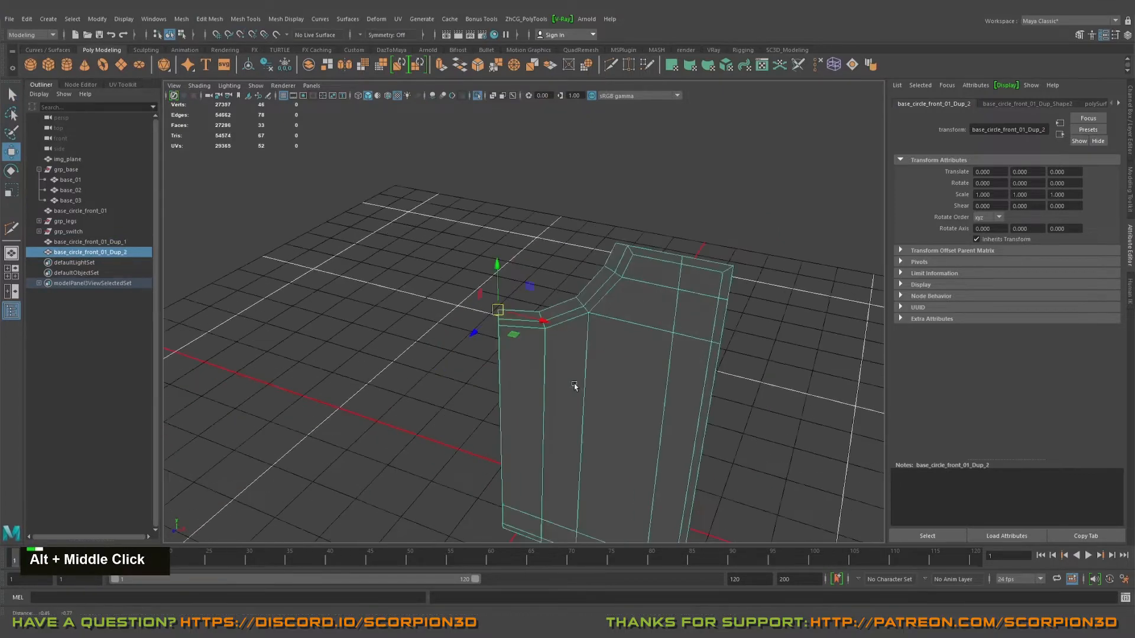
{"action": "middle_click_drag", "start_coordinate": [578, 386], "coordinate": [599, 354], "text": "alt"}
{"action": "key", "text": "ctrl+a"}
{"action": "key", "text": "ctrl+a"}
{"action": "key", "text": "ctrl+a"}
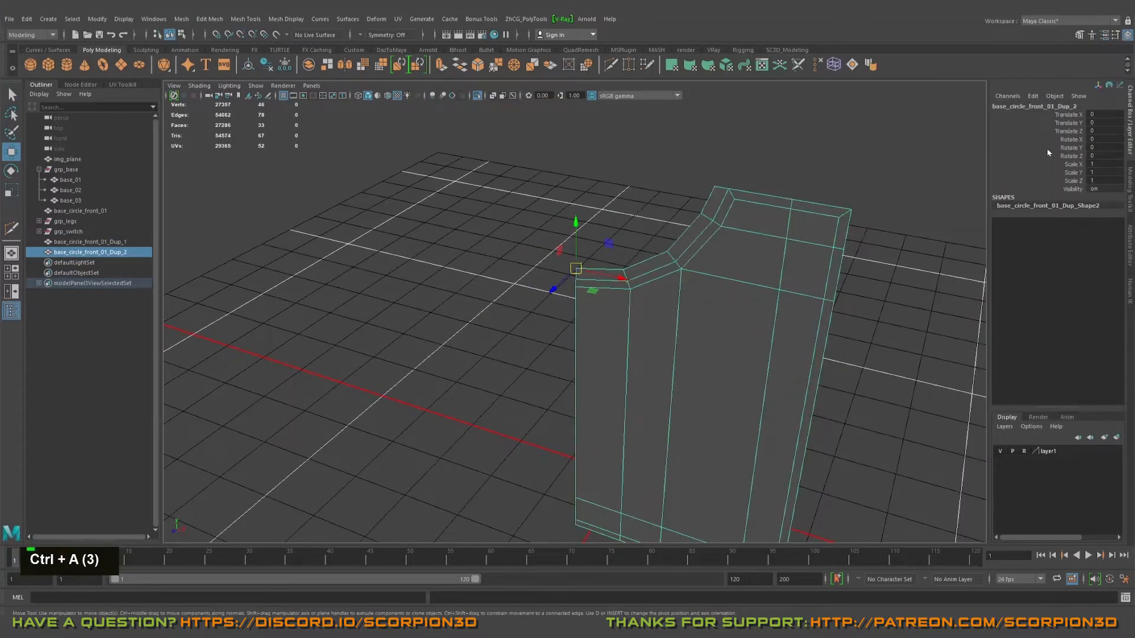
Step: Examine the copied half panel's centre edge, arc and pivot placement from several angles
{"action": "left_click_drag", "start_coordinate": [578, 329], "coordinate": [676, 324], "text": "alt"}
{"action": "middle_click_drag", "start_coordinate": [604, 270], "coordinate": [555, 260], "text": "alt"}
{"action": "right_click_drag", "start_coordinate": [677, 272], "coordinate": [582, 263]}
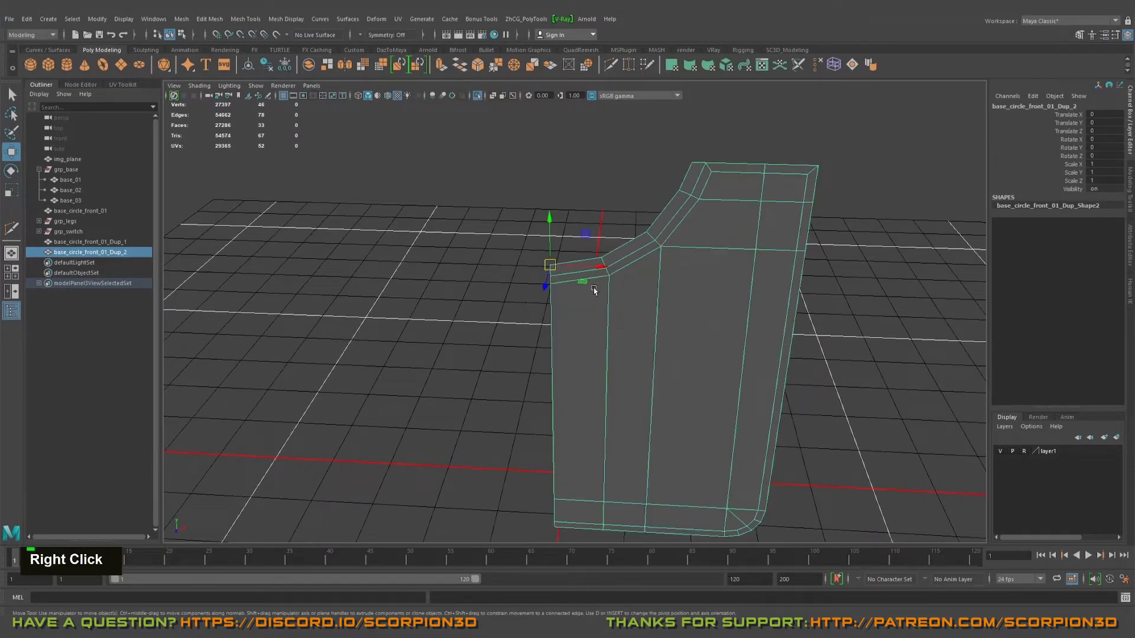
{"action": "left_click_drag", "start_coordinate": [593, 290], "coordinate": [550, 277], "text": "alt"}
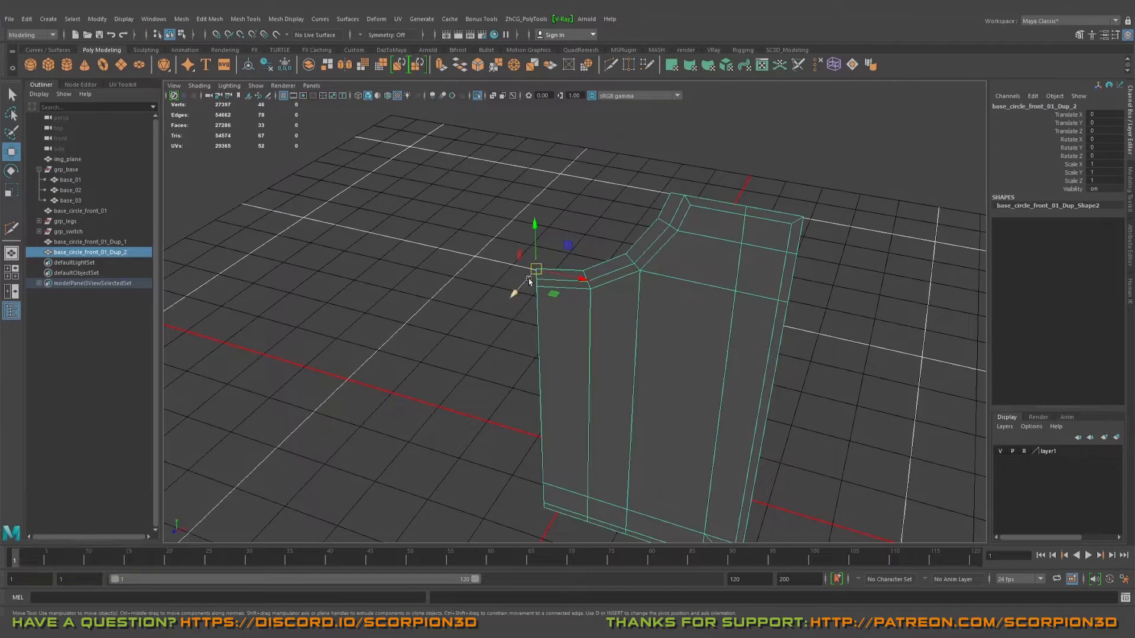
{"action": "left_click_drag", "start_coordinate": [520, 286], "coordinate": [471, 344], "text": "alt"}
{"action": "right_click_drag", "start_coordinate": [471, 345], "coordinate": [489, 297], "text": "alt"}
{"action": "middle_click_drag", "start_coordinate": [519, 320], "coordinate": [559, 319], "text": "alt"}
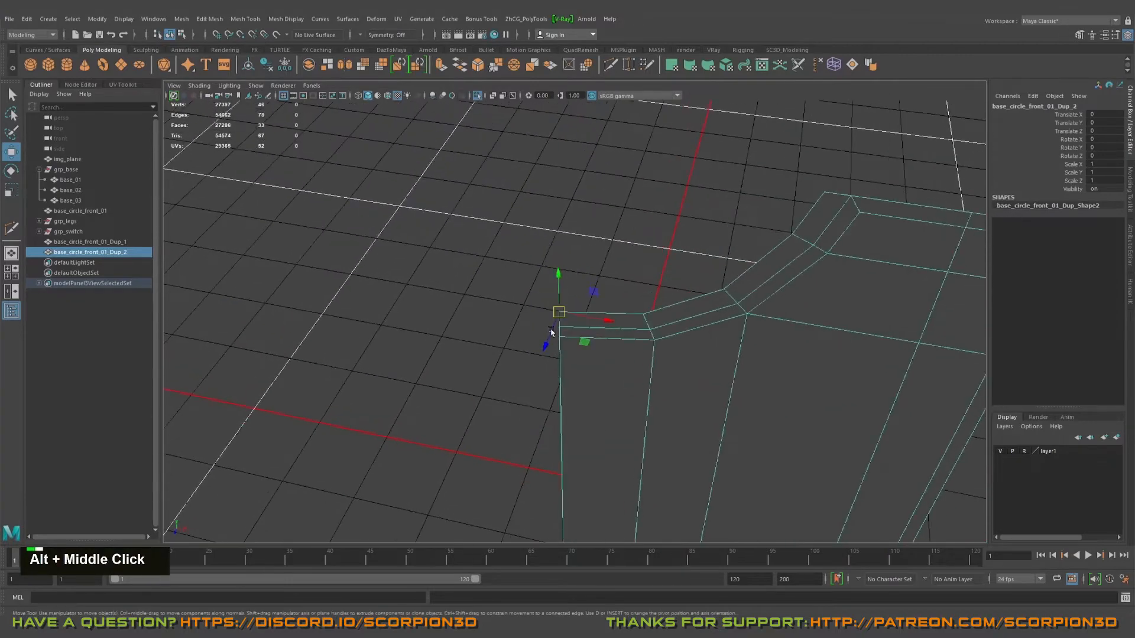
{"action": "right_click_drag", "start_coordinate": [559, 319], "coordinate": [560, 301], "text": "alt"}
{"action": "middle_click_drag", "start_coordinate": [723, 385], "coordinate": [587, 322], "text": "alt"}
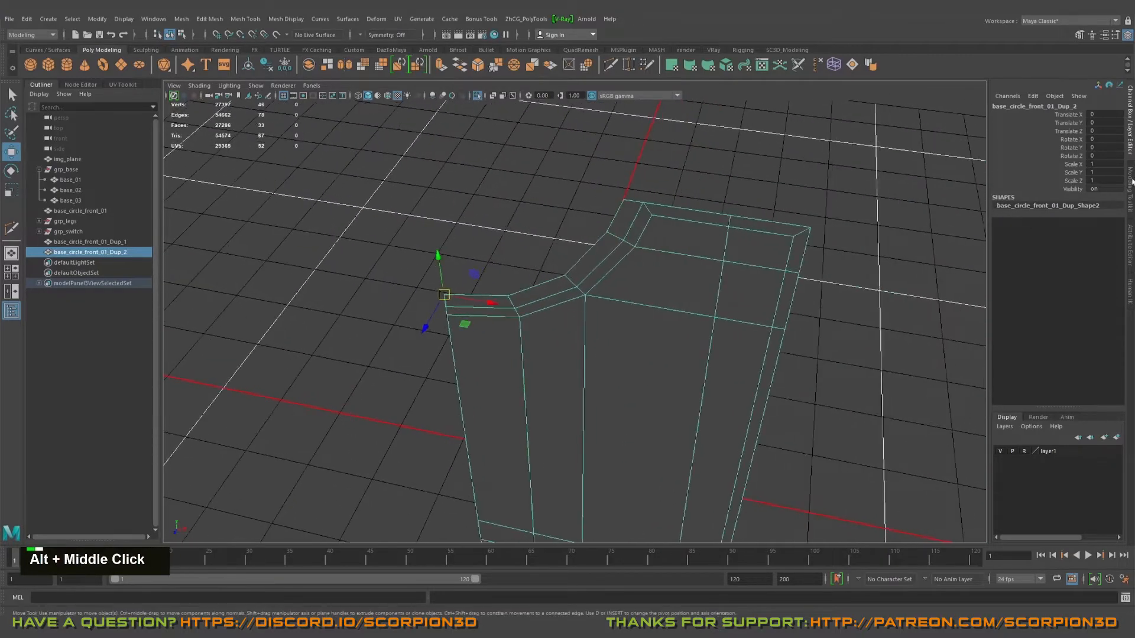
Step: Duplicate the half panel again and mirror the new copy by setting its Scale X to -1
{"action": "key", "text": "ctrl+d"}
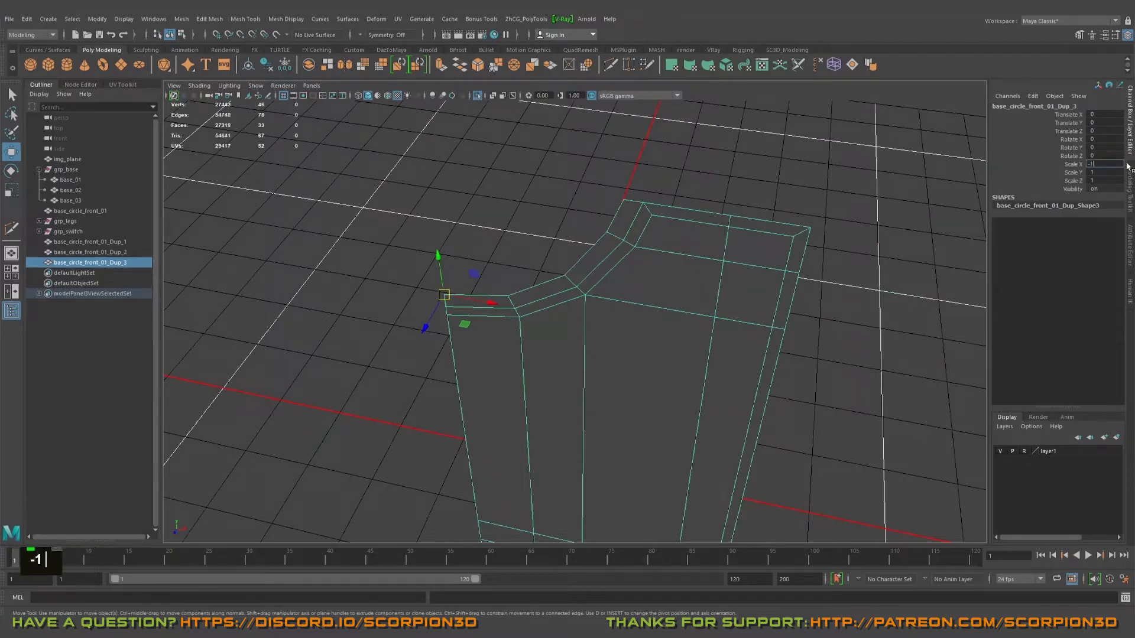
{"action": "key", "text": "Return"}
{"action": "right_click_drag", "start_coordinate": [449, 295], "coordinate": [472, 301], "text": "alt"}
{"action": "left_click_drag", "start_coordinate": [473, 301], "coordinate": [520, 299], "text": "alt"}
Step: Combine the two panel halves into one mesh and merge the overlapping vertices along the centre seam
{"action": "left_click", "coordinate": [577, 366], "text": "shift"}
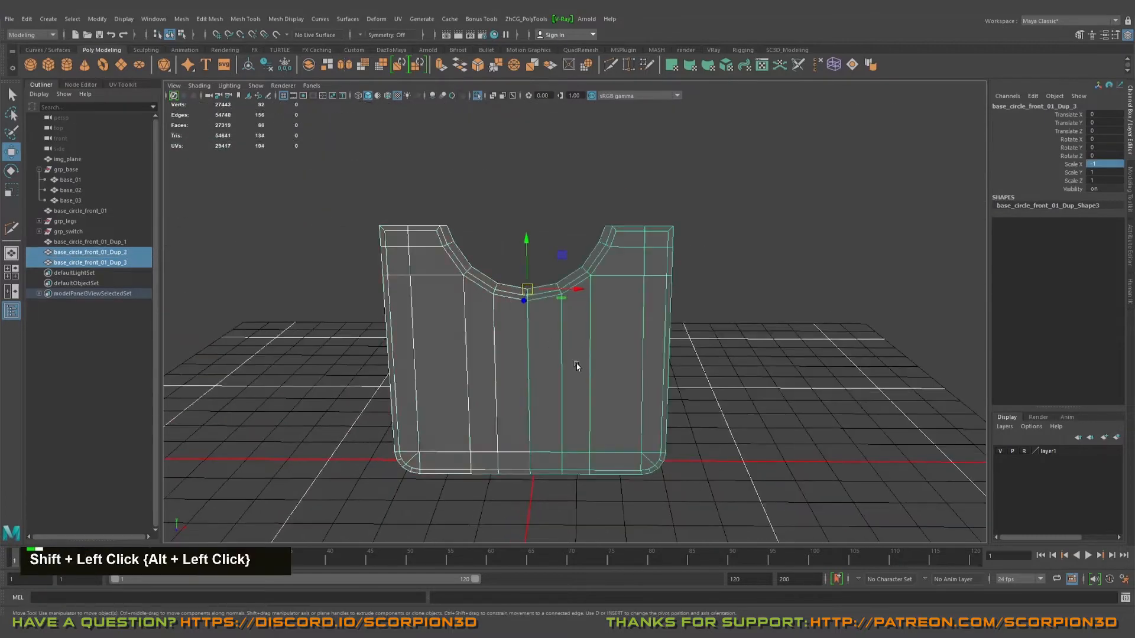
{"action": "key", "text": "ctrl+alt+c"}
{"action": "right_click_drag", "start_coordinate": [528, 318], "coordinate": [483, 318]}
{"action": "key", "text": "q"}
{"action": "left_click_drag", "start_coordinate": [519, 255], "coordinate": [528, 349]}
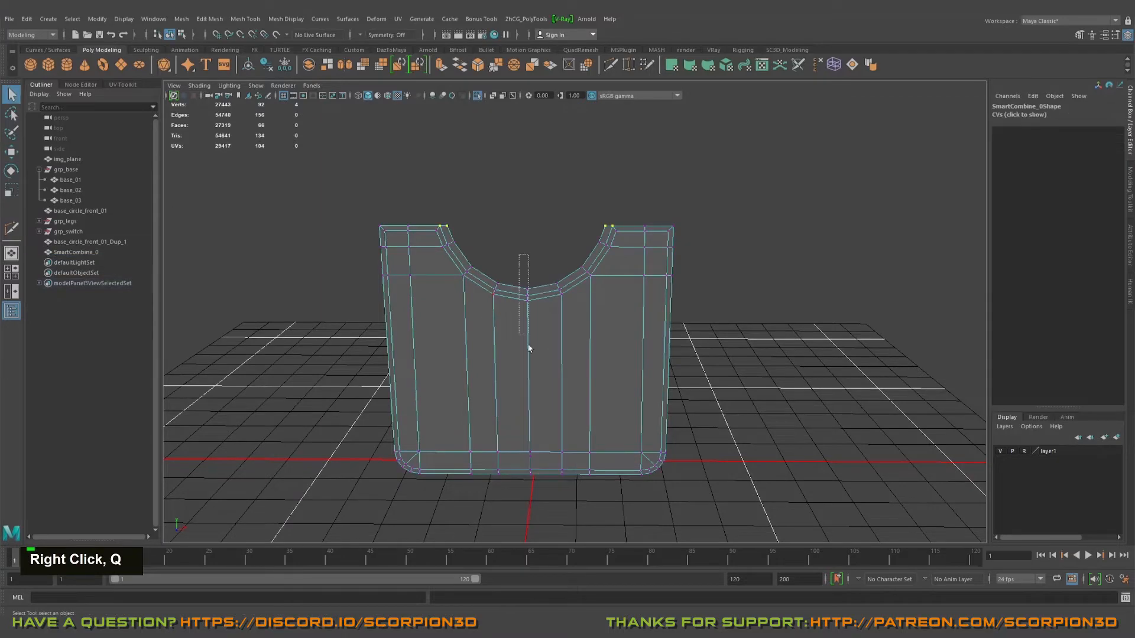
{"action": "right_click_drag", "start_coordinate": [531, 352], "coordinate": [558, 295], "text": "shift"}
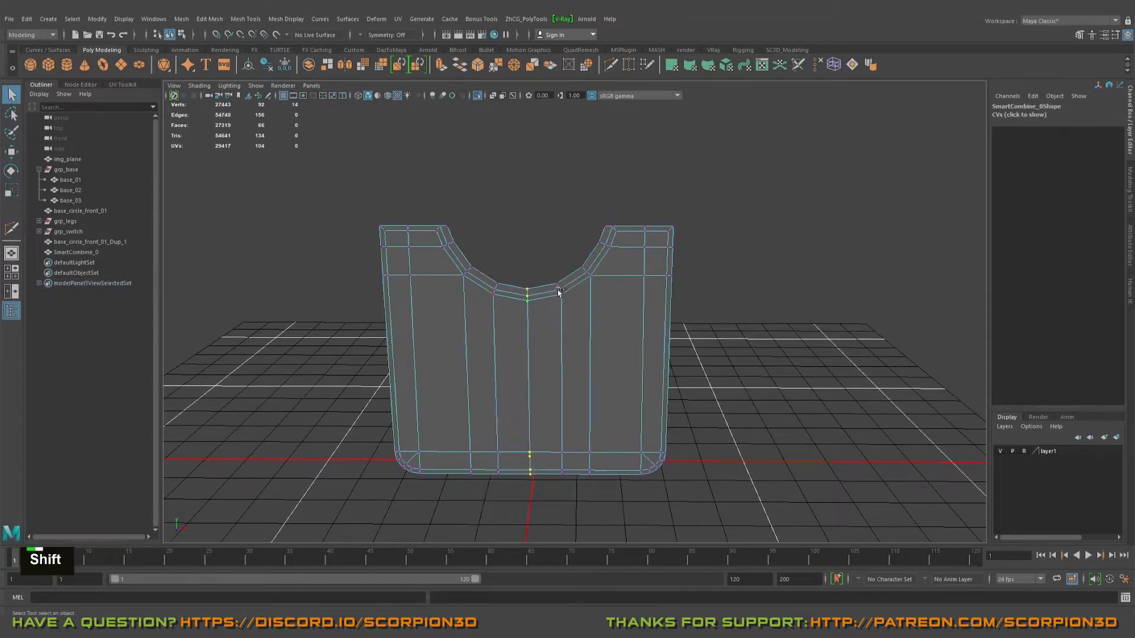
Step: Preview the combined panel smoothed in object mode, examine its shape, and return to the unsmoothed display
{"action": "middle_click_drag", "start_coordinate": [477, 337], "coordinate": [531, 336], "text": "alt"}
{"action": "right_click_drag", "start_coordinate": [532, 337], "coordinate": [658, 311], "text": "alt"}
{"action": "scroll", "coordinate": [658, 311], "scroll_direction": "down", "scroll_amount": 5}
{"action": "key", "text": "3"}
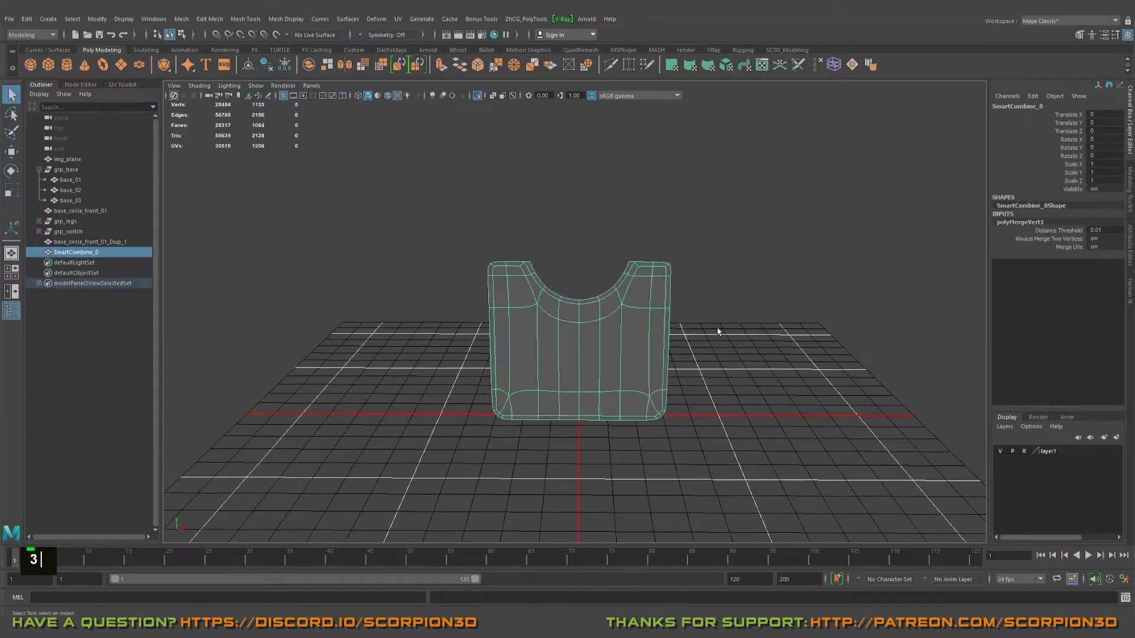
{"action": "left_click_drag", "start_coordinate": [718, 331], "coordinate": [562, 360], "text": "alt"}
{"action": "key", "text": "1"}
Step: Select all faces of the combined panel and extrude them forward to give it thickness
{"action": "right_click_drag", "start_coordinate": [562, 360], "coordinate": [624, 372], "text": "alt"}
{"action": "key", "text": "q"}
{"action": "middle_click_drag", "start_coordinate": [620, 382], "coordinate": [658, 340], "text": "alt"}
{"action": "double_click", "coordinate": [656, 337]}
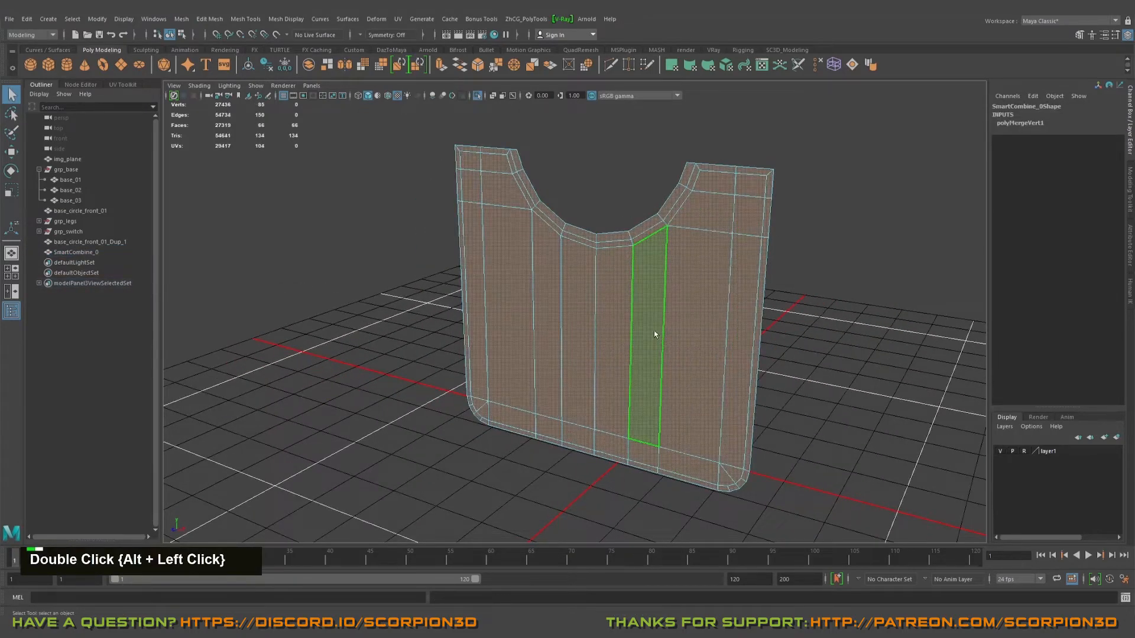
{"action": "key", "text": "w"}
{"action": "left_click_drag", "start_coordinate": [654, 335], "coordinate": [540, 347], "text": "alt"}
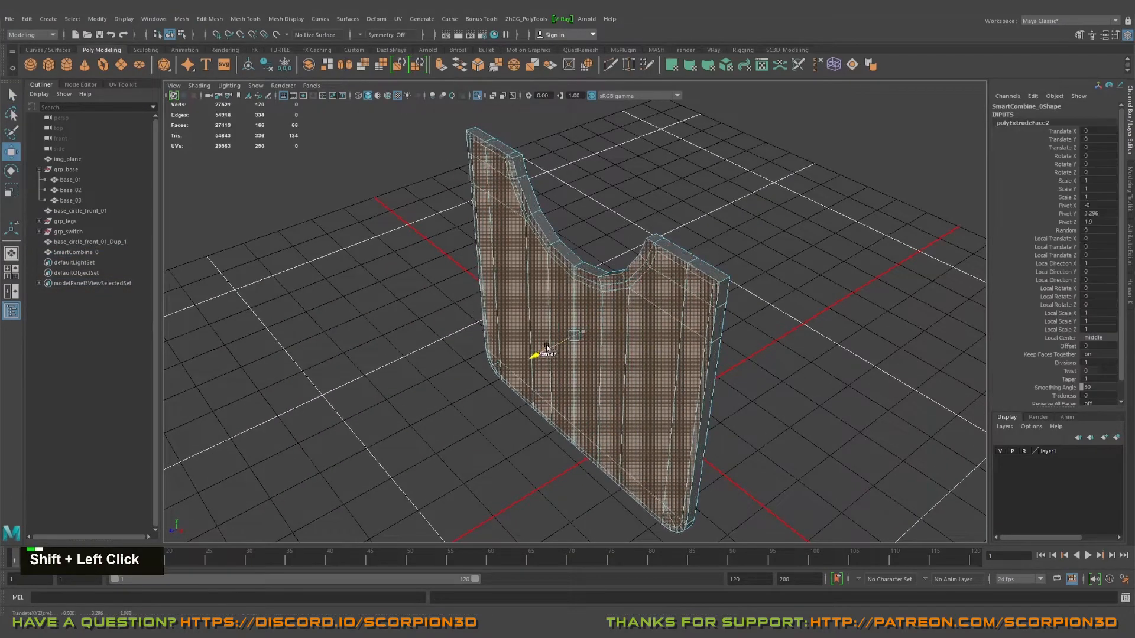
{"action": "right_click_drag", "start_coordinate": [540, 347], "coordinate": [572, 332], "text": "alt"}
{"action": "left_click_drag", "start_coordinate": [573, 332], "coordinate": [579, 384], "text": "alt"}
Step: Leave isolated view to bring back the rest of the device, and display base_03 unsmoothed
{"action": "key", "text": "ctrl+1"}
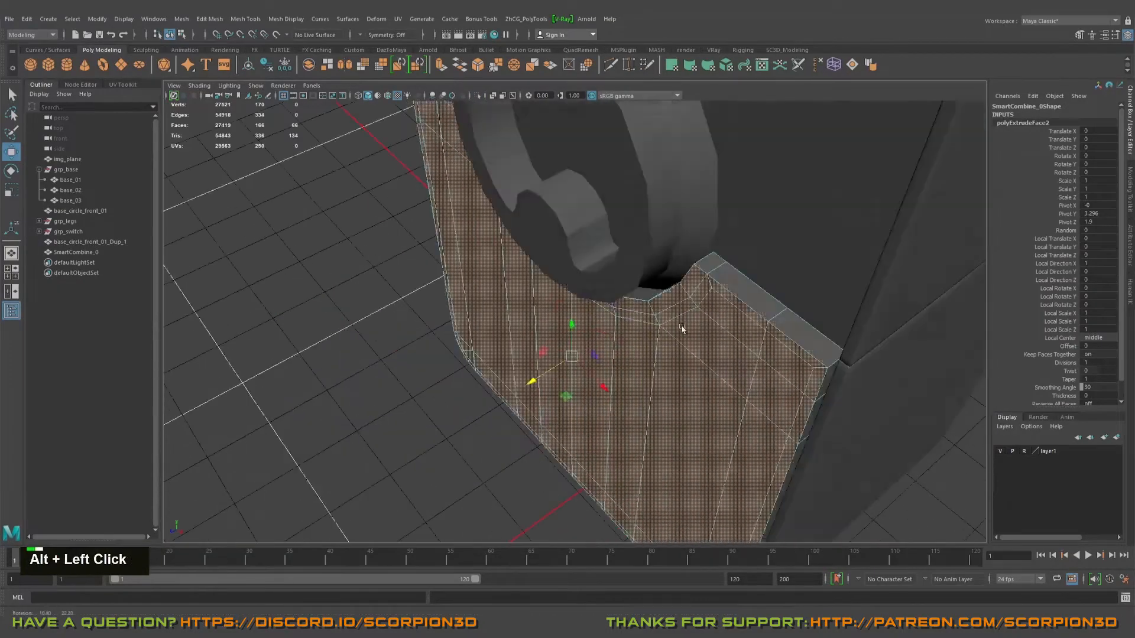
{"action": "middle_click_drag", "start_coordinate": [579, 385], "coordinate": [674, 434], "text": "alt"}
{"action": "left_click_drag", "start_coordinate": [674, 434], "coordinate": [767, 350], "text": "alt"}
{"action": "right_click_drag", "start_coordinate": [768, 349], "coordinate": [778, 392], "text": "alt"}
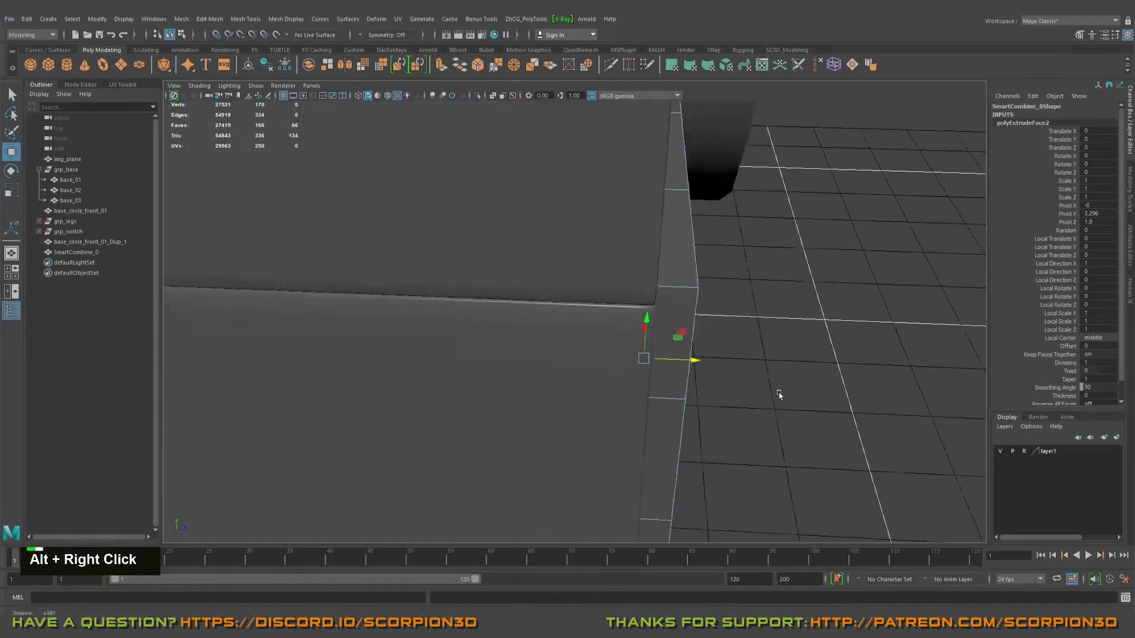
{"action": "left_click_drag", "start_coordinate": [778, 392], "coordinate": [459, 311], "text": "alt"}
{"action": "middle_click_drag", "start_coordinate": [447, 328], "coordinate": [558, 337], "text": "alt"}
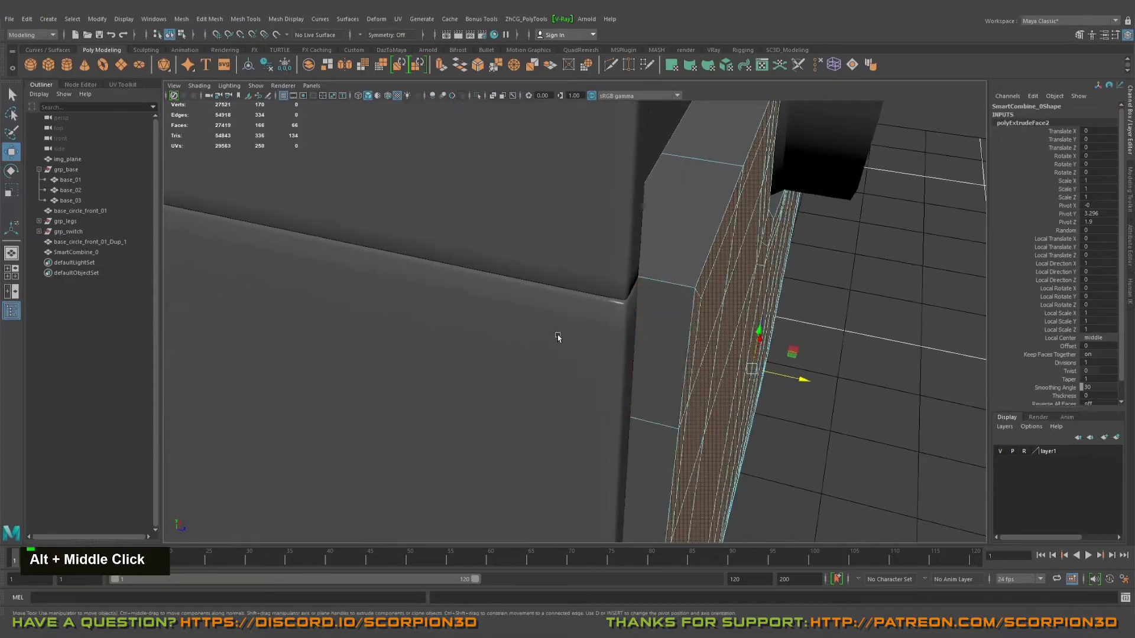
{"action": "left_click", "coordinate": [557, 338]}
{"action": "key", "text": "1"}
{"action": "left_click_drag", "start_coordinate": [574, 339], "coordinate": [568, 314], "text": "alt"}
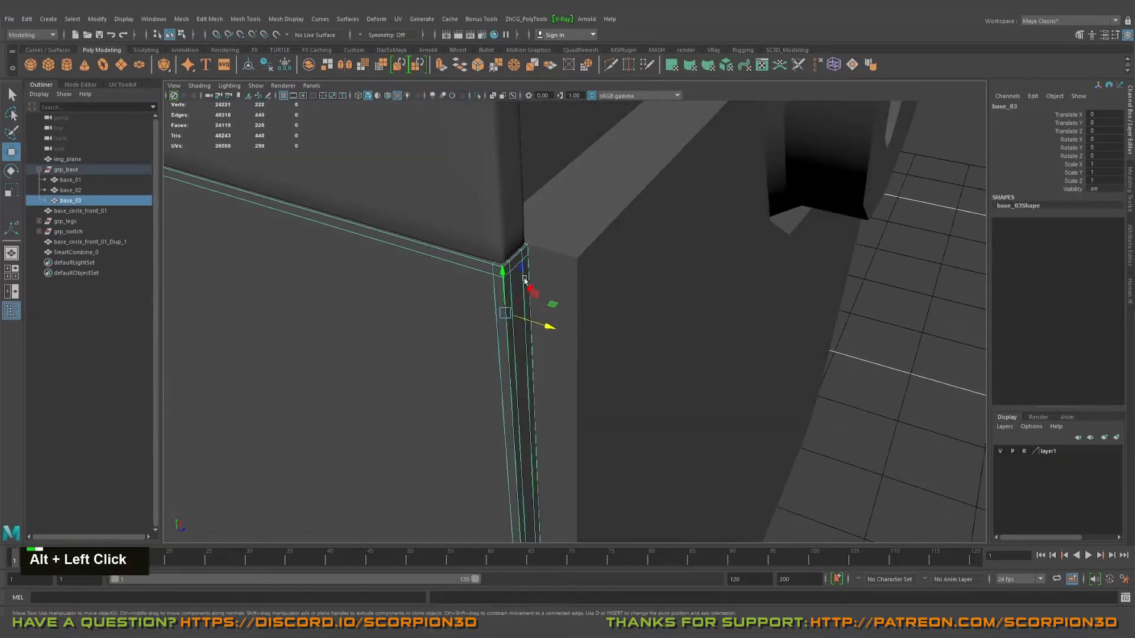
Step: Select the panel's extruded front faces and snap their depth to the corner of base_03
{"action": "left_click", "coordinate": [606, 273]}
{"action": "right_click_drag", "start_coordinate": [620, 284], "coordinate": [670, 319]}
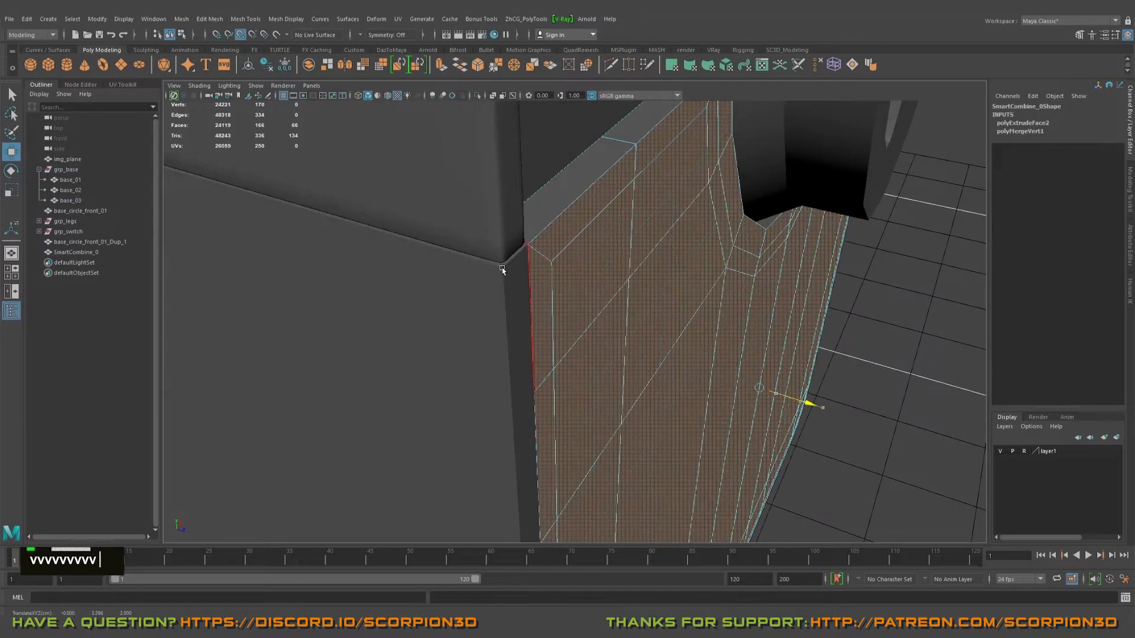
{"action": "left_click_drag", "start_coordinate": [499, 266], "coordinate": [516, 266], "text": "alt"}
{"action": "middle_click_drag", "start_coordinate": [516, 266], "coordinate": [548, 311], "text": "alt"}
Step: Display the panel smoothed, return to object mode, and examine its upper corner against the device body
{"action": "key", "text": "3"}
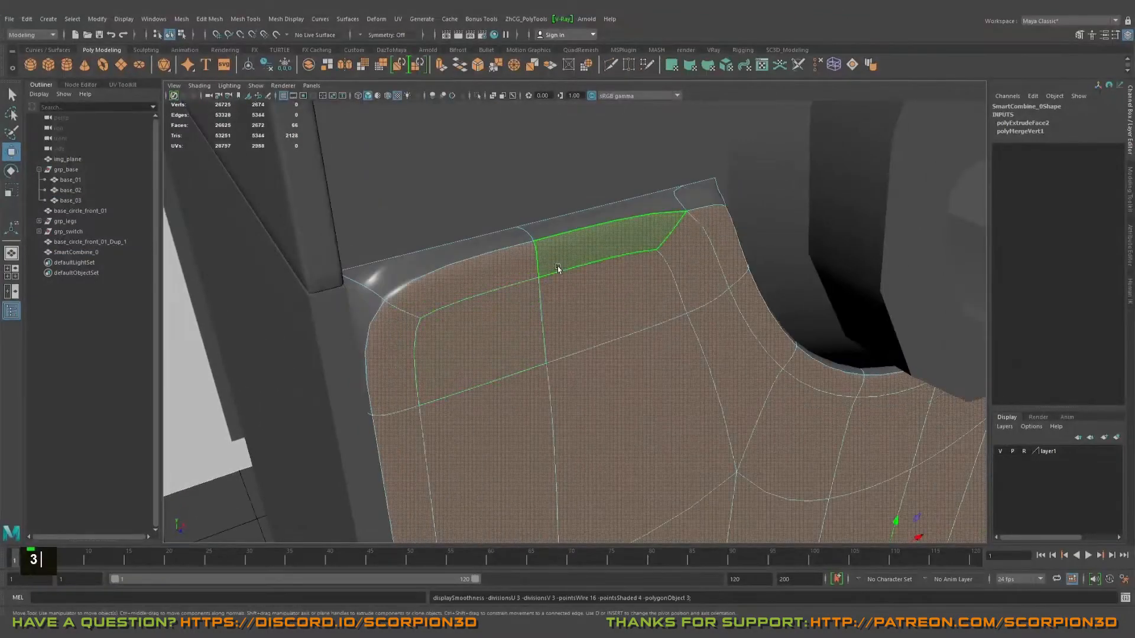
{"action": "right_click_drag", "start_coordinate": [556, 269], "coordinate": [587, 253]}
{"action": "scroll", "coordinate": [587, 253], "scroll_direction": "down", "scroll_amount": 4}
{"action": "left_click_drag", "start_coordinate": [605, 317], "coordinate": [709, 331], "text": "alt"}
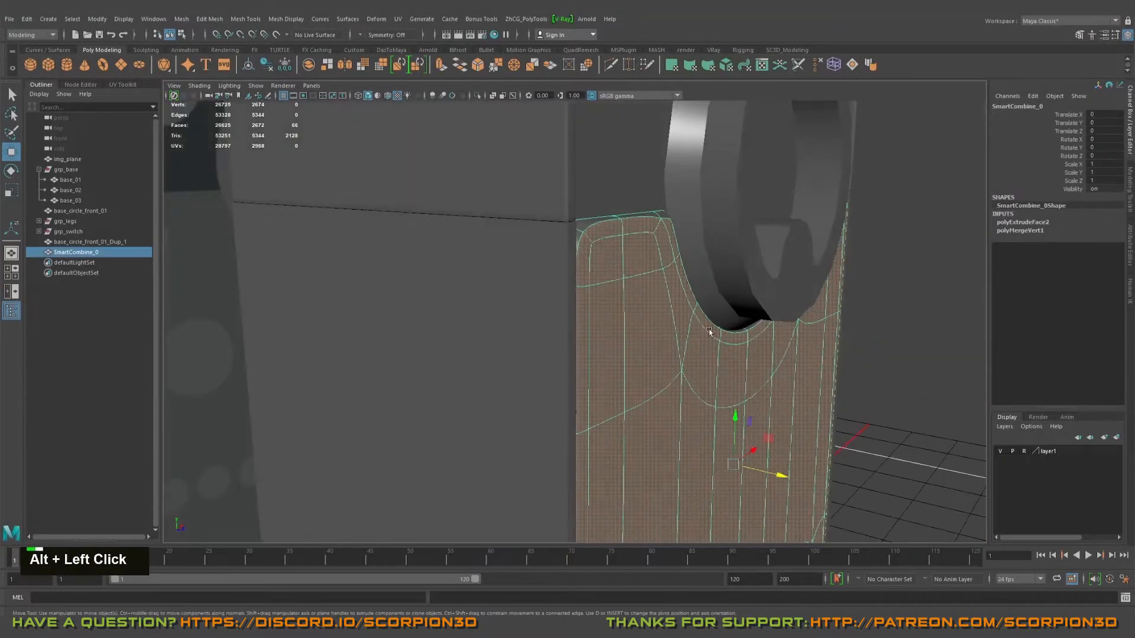
{"action": "left_click", "coordinate": [918, 301]}
{"action": "left_click_drag", "start_coordinate": [918, 301], "coordinate": [828, 334], "text": "alt"}
{"action": "right_click_drag", "start_coordinate": [473, 332], "coordinate": [537, 332], "text": "alt"}
{"action": "left_click_drag", "start_coordinate": [537, 332], "coordinate": [431, 349], "text": "alt"}
{"action": "right_click_drag", "start_coordinate": [431, 349], "coordinate": [671, 257], "text": "alt"}
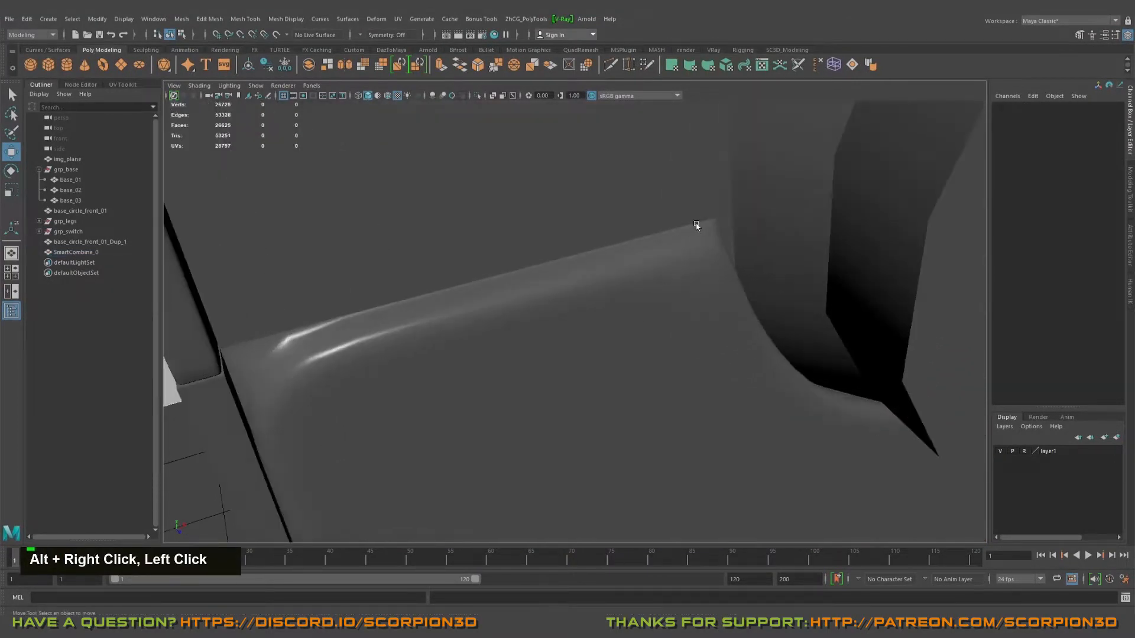
{"action": "left_click_drag", "start_coordinate": [603, 367], "coordinate": [489, 329], "text": "alt"}
{"action": "scroll", "coordinate": [491, 324], "scroll_direction": "down", "scroll_amount": 2}
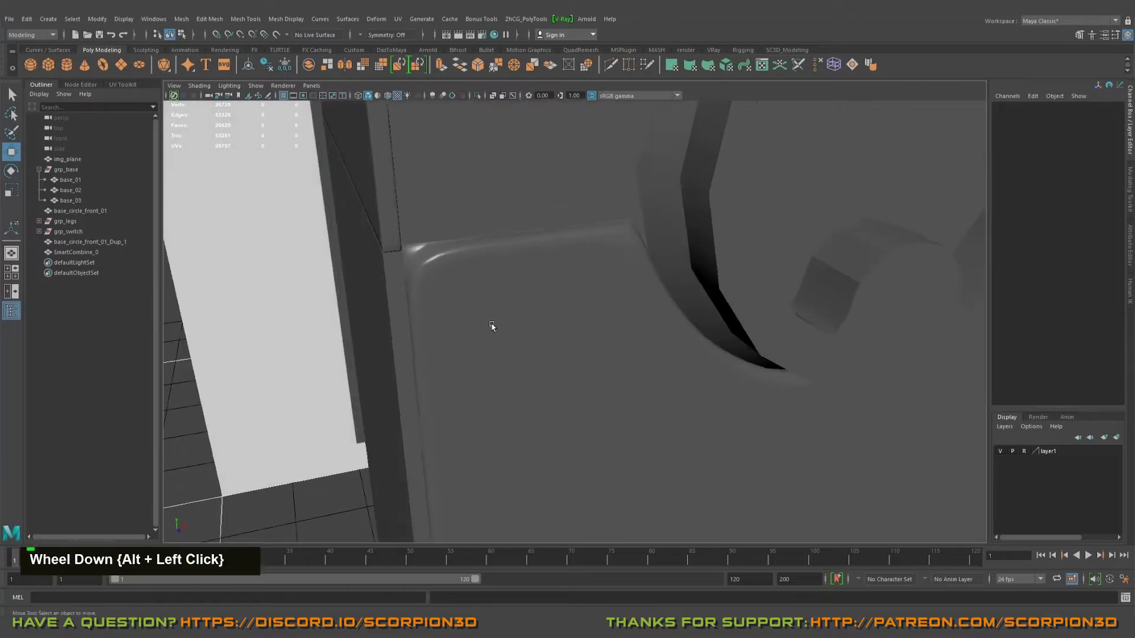
Step: Select the panel and examine its smoothed edge flow at the upper corner and around the ring cutout
{"action": "left_click", "coordinate": [496, 327]}
{"action": "scroll", "coordinate": [623, 385], "scroll_direction": "down", "scroll_amount": 3, "text": "alt"}
{"action": "left_click_drag", "start_coordinate": [624, 386], "coordinate": [721, 271], "text": "alt"}
{"action": "middle_click_drag", "start_coordinate": [721, 272], "coordinate": [631, 304], "text": "alt"}
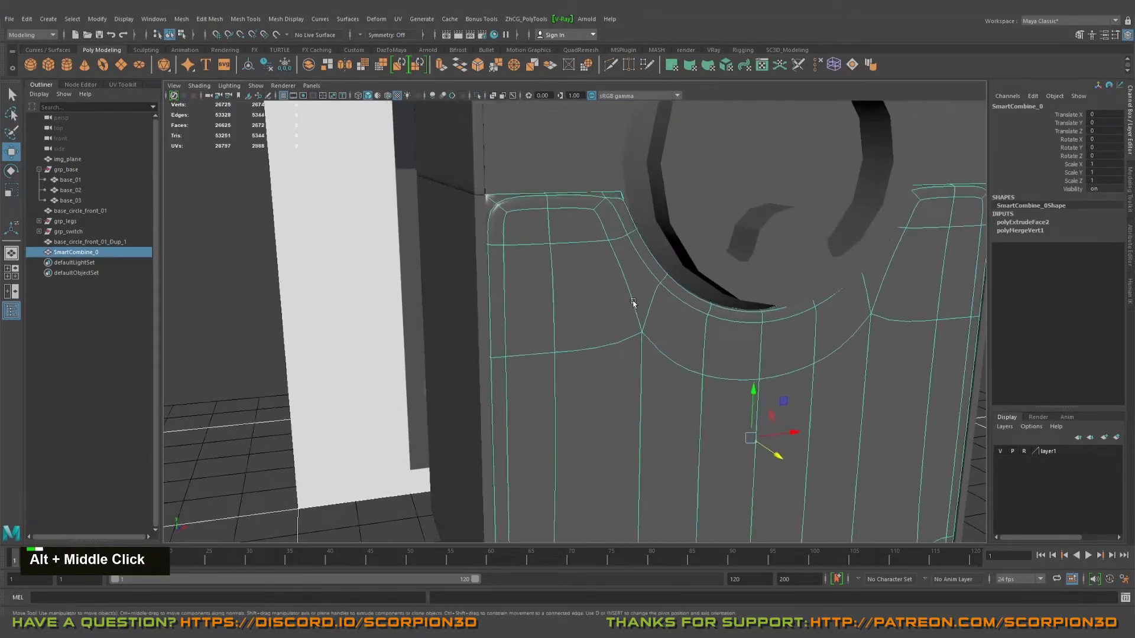
{"action": "left_click_drag", "start_coordinate": [631, 304], "coordinate": [574, 316], "text": "alt"}
{"action": "right_click_drag", "start_coordinate": [574, 316], "coordinate": [562, 293], "text": "alt"}
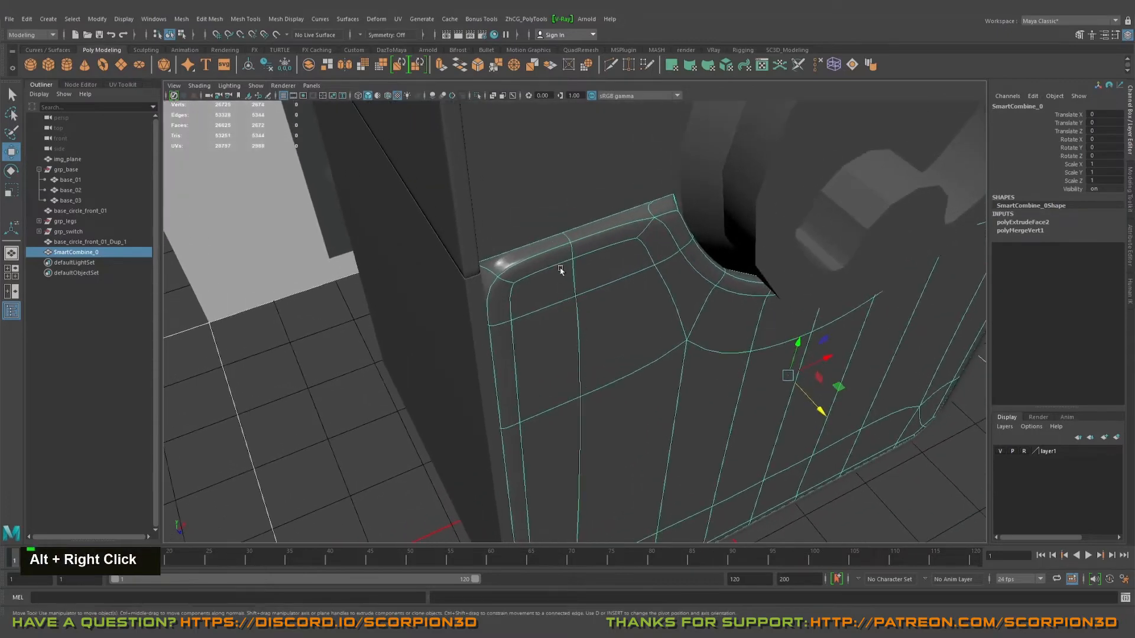
{"action": "left_click_drag", "start_coordinate": [562, 293], "coordinate": [560, 280], "text": "alt"}
{"action": "middle_click_drag", "start_coordinate": [560, 280], "coordinate": [587, 304], "text": "alt"}
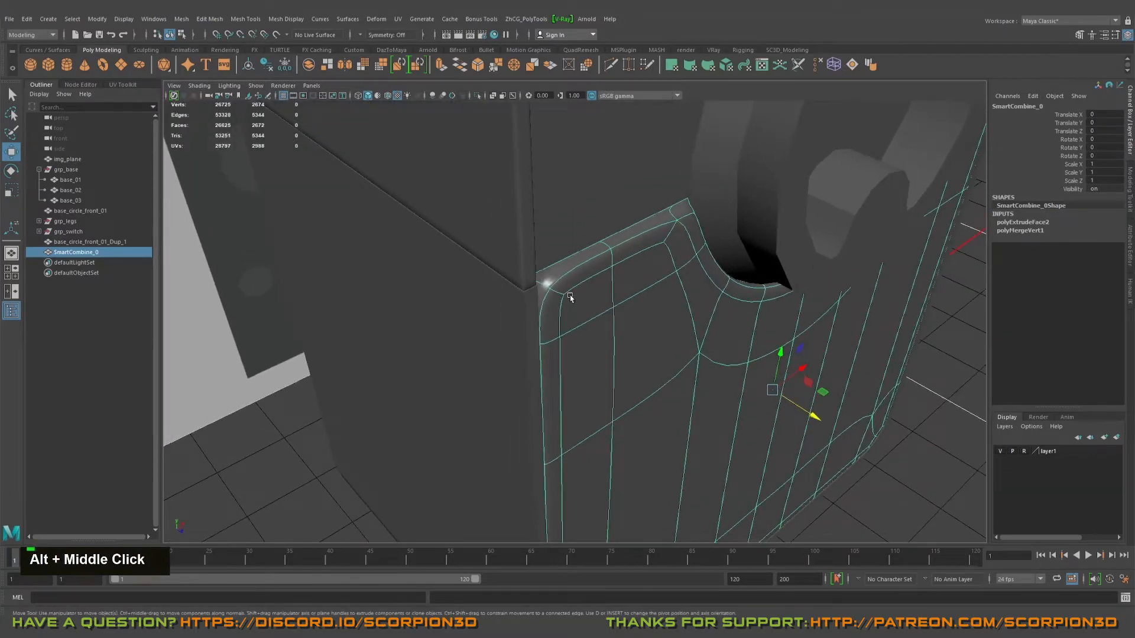
{"action": "left_click_drag", "start_coordinate": [644, 240], "coordinate": [616, 260], "text": "alt"}
Step: Isolate the panel, inspect its edges and upper corners, and undo the last two selection changes
{"action": "key", "text": "ctrl+1"}
{"action": "right_click_drag", "start_coordinate": [582, 261], "coordinate": [582, 230]}
{"action": "scroll", "coordinate": [529, 302], "scroll_direction": "down", "scroll_amount": 3, "text": "alt"}
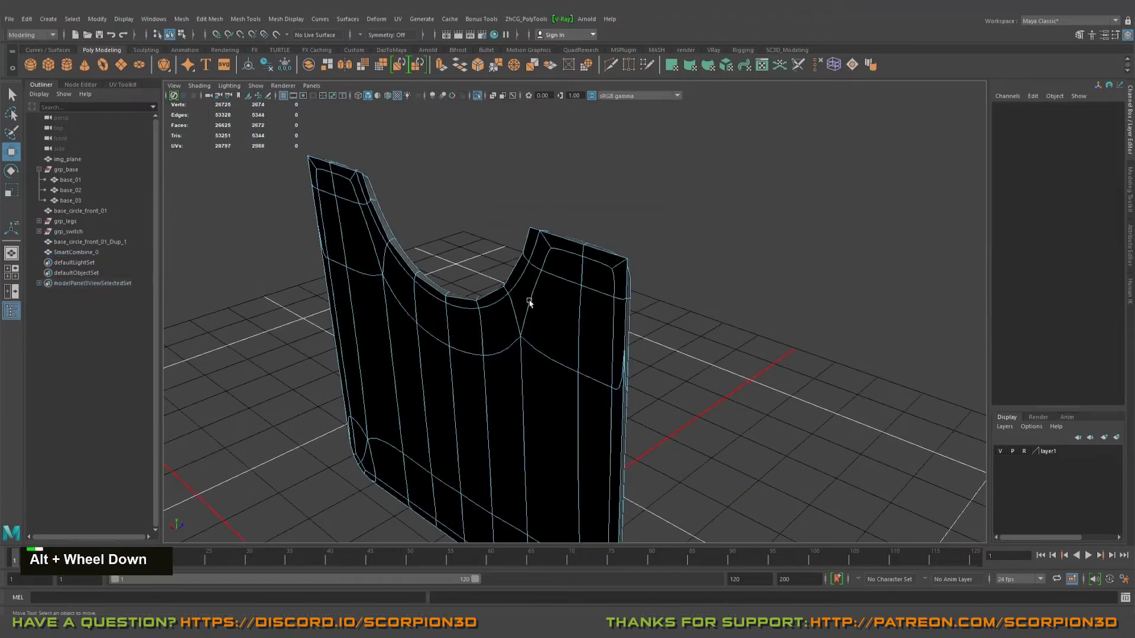
{"action": "middle_click_drag", "start_coordinate": [529, 302], "coordinate": [699, 233], "text": "alt"}
{"action": "left_click_drag", "start_coordinate": [699, 233], "coordinate": [656, 277], "text": "alt"}
{"action": "left_click", "coordinate": [752, 314]}
{"action": "key", "text": "ctrl+z"}
{"action": "key", "text": "ctrl+z"}
{"action": "middle_click_drag", "start_coordinate": [656, 277], "coordinate": [648, 246], "text": "alt"}
Step: Try to select the panel's black faces in the band around its upper corner and the ring cutout
{"action": "key", "text": "q"}
{"action": "right_click_drag", "start_coordinate": [575, 248], "coordinate": [575, 218]}
{"action": "left_click_drag", "start_coordinate": [532, 267], "coordinate": [673, 219], "text": "alt"}
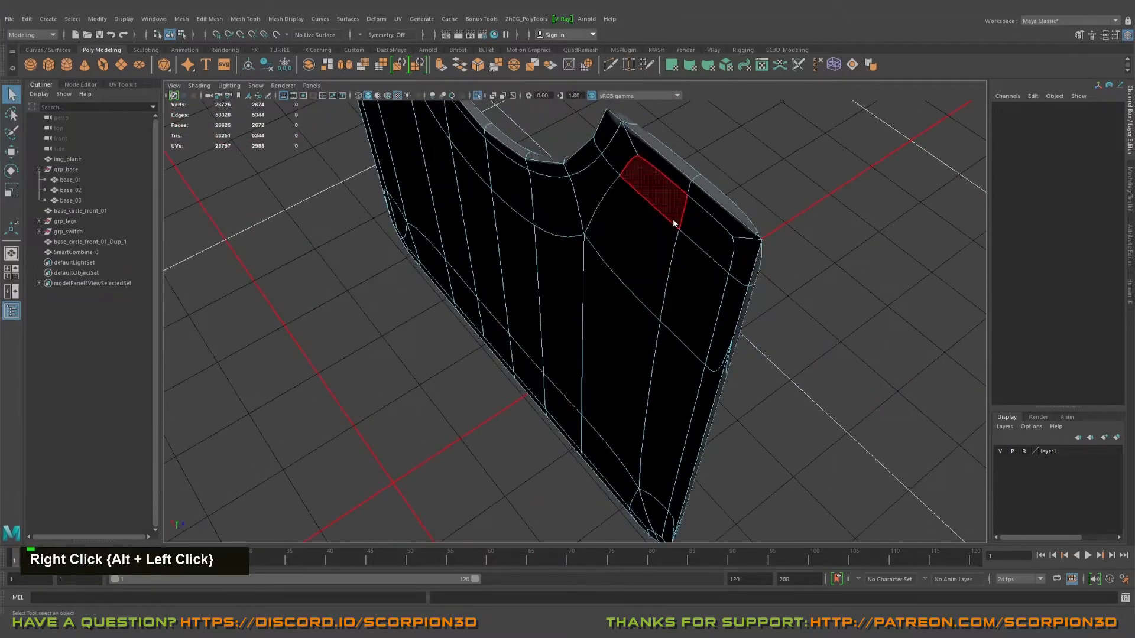
{"action": "left_click", "coordinate": [621, 145]}
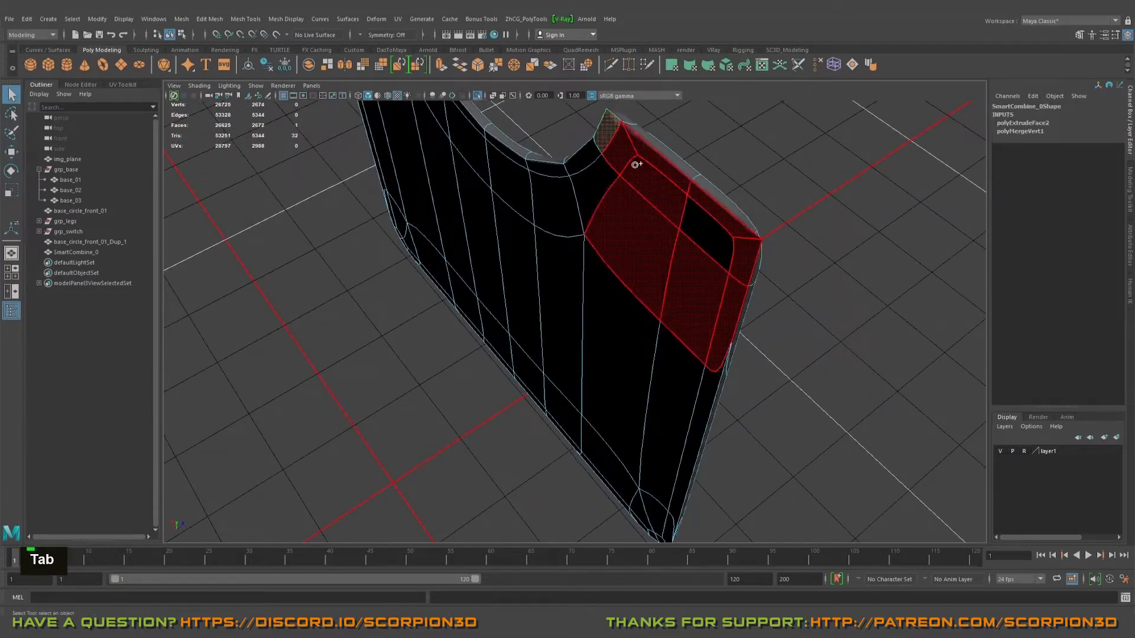
{"action": "mouse_move", "coordinate": [583, 163]}
{"action": "left_mouse_down"}
{"action": "mouse_move", "coordinate": [467, 150]}
{"action": "mouse_move", "coordinate": [523, 158]}
{"action": "left_mouse_up"}
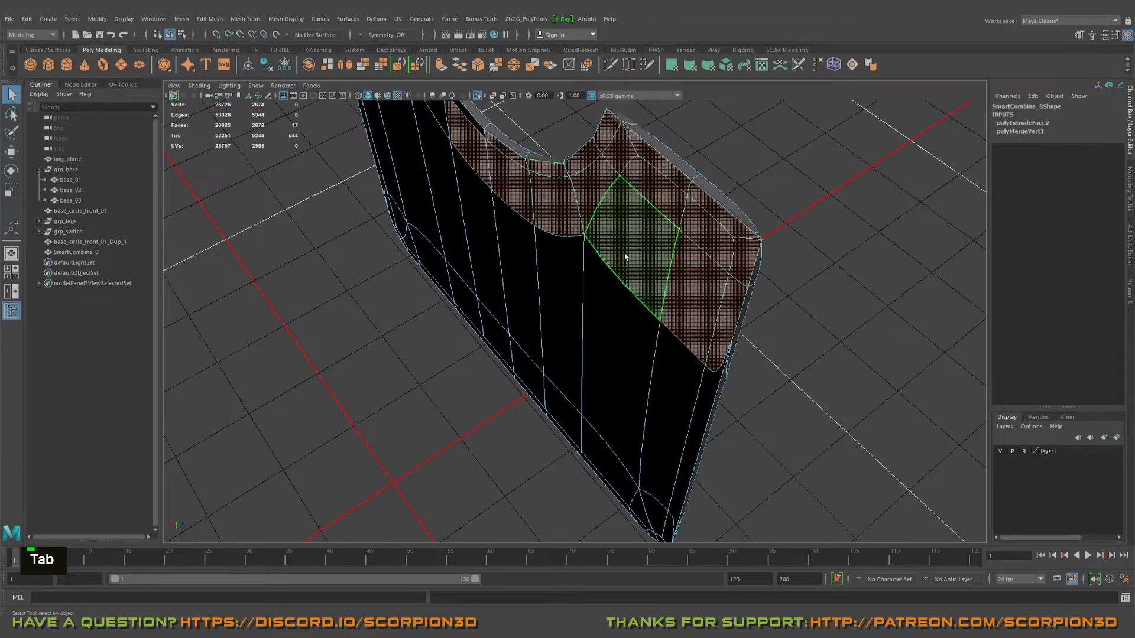
Step: Isolate the panel in the top view and select its front and side faces, leaving out one flat side
{"action": "left_click_drag", "start_coordinate": [626, 256], "coordinate": [559, 264], "text": "alt"}
{"action": "key", "text": "space"}
{"action": "key", "text": "space"}
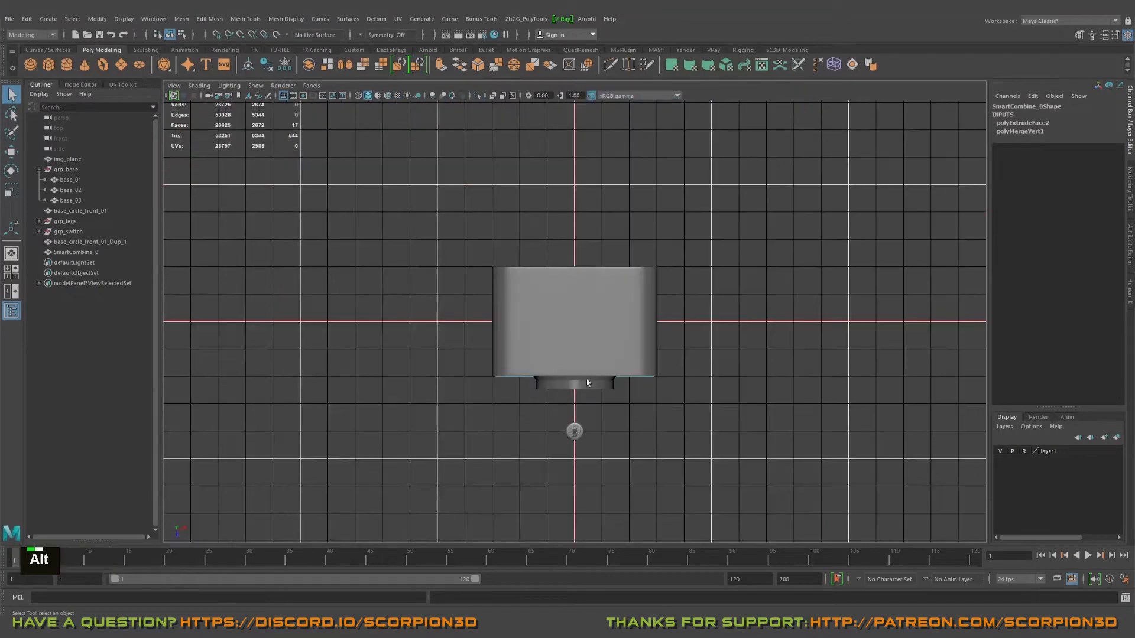
{"action": "right_click_drag", "start_coordinate": [587, 383], "coordinate": [861, 337], "text": "alt"}
{"action": "right_click_drag", "start_coordinate": [684, 287], "coordinate": [717, 269]}
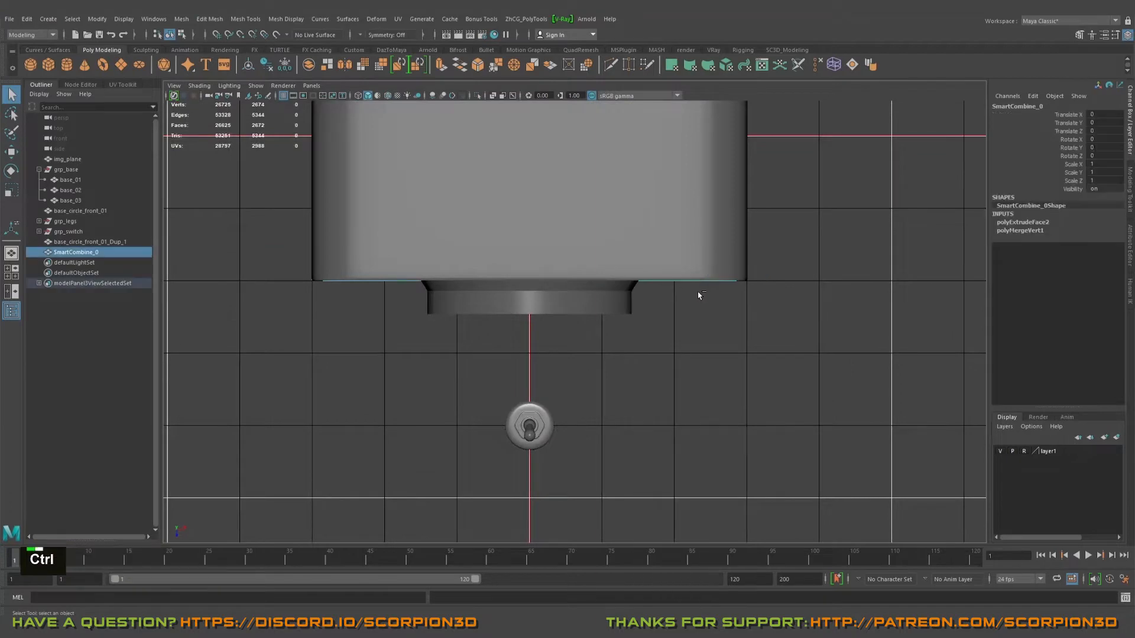
{"action": "key", "text": "ctrl+1"}
{"action": "right_click_drag", "start_coordinate": [559, 282], "coordinate": [607, 274], "text": "alt"}
{"action": "middle_click_drag", "start_coordinate": [530, 279], "coordinate": [627, 289], "text": "alt"}
{"action": "right_click_drag", "start_coordinate": [628, 289], "coordinate": [628, 314]}
{"action": "left_click_drag", "start_coordinate": [331, 246], "coordinate": [430, 261]}
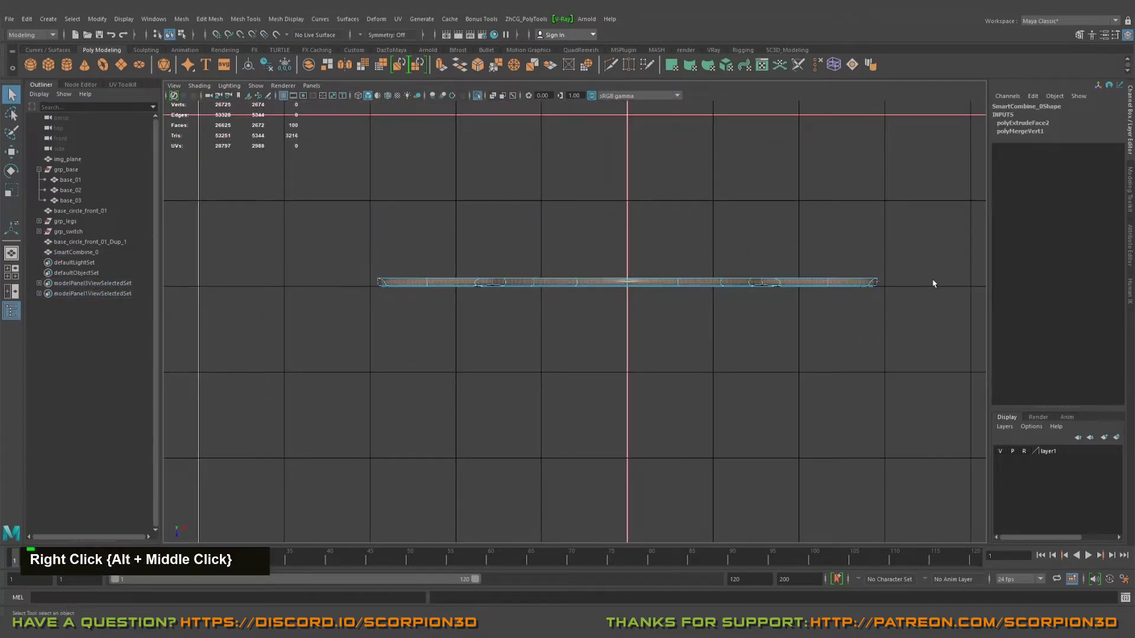
{"action": "left_click_drag", "start_coordinate": [931, 325], "coordinate": [880, 316], "text": "ctrl"}
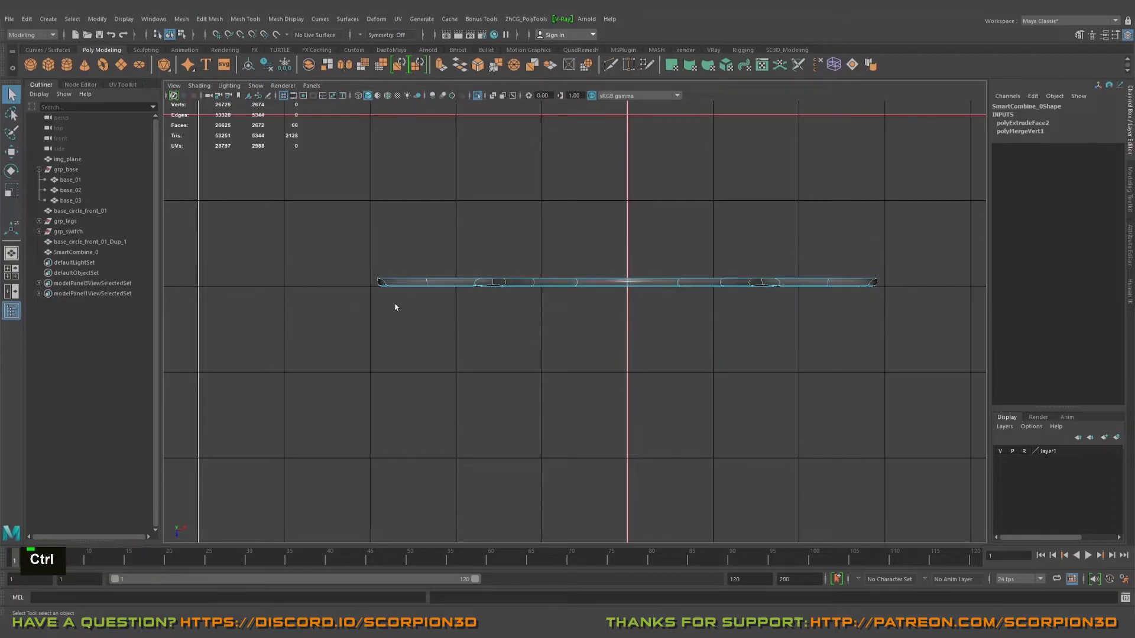
Step: Reverse the normals of the selected panel faces, return to object mode, and check the panel's shading
{"action": "key", "text": "space"}
{"action": "key", "text": "space"}
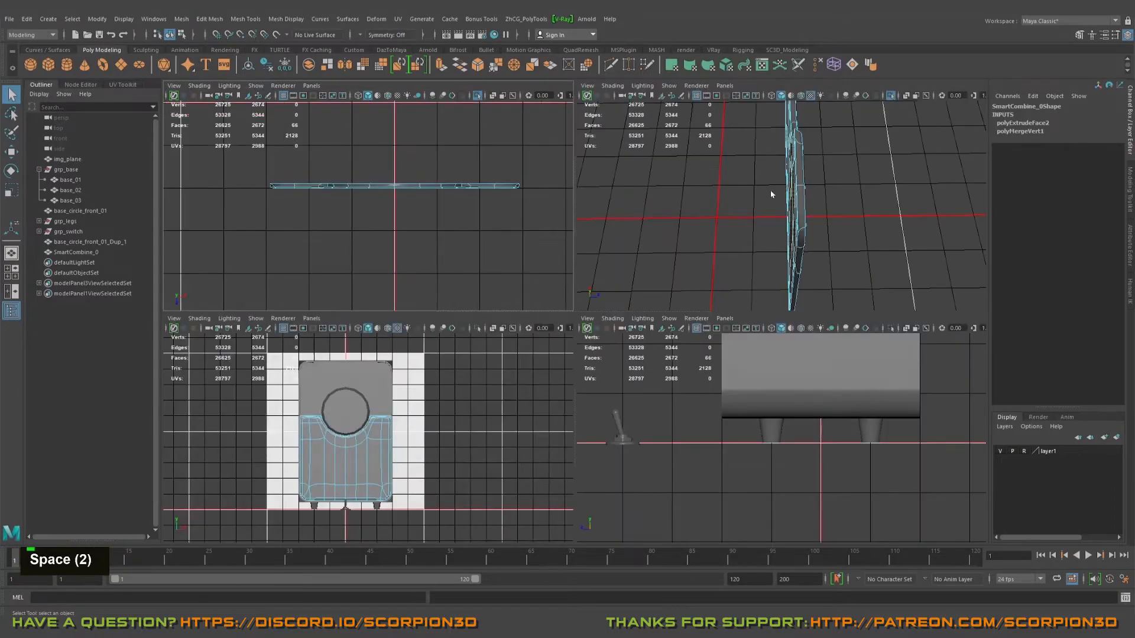
{"action": "left_click_drag", "start_coordinate": [771, 190], "coordinate": [827, 215], "text": "alt"}
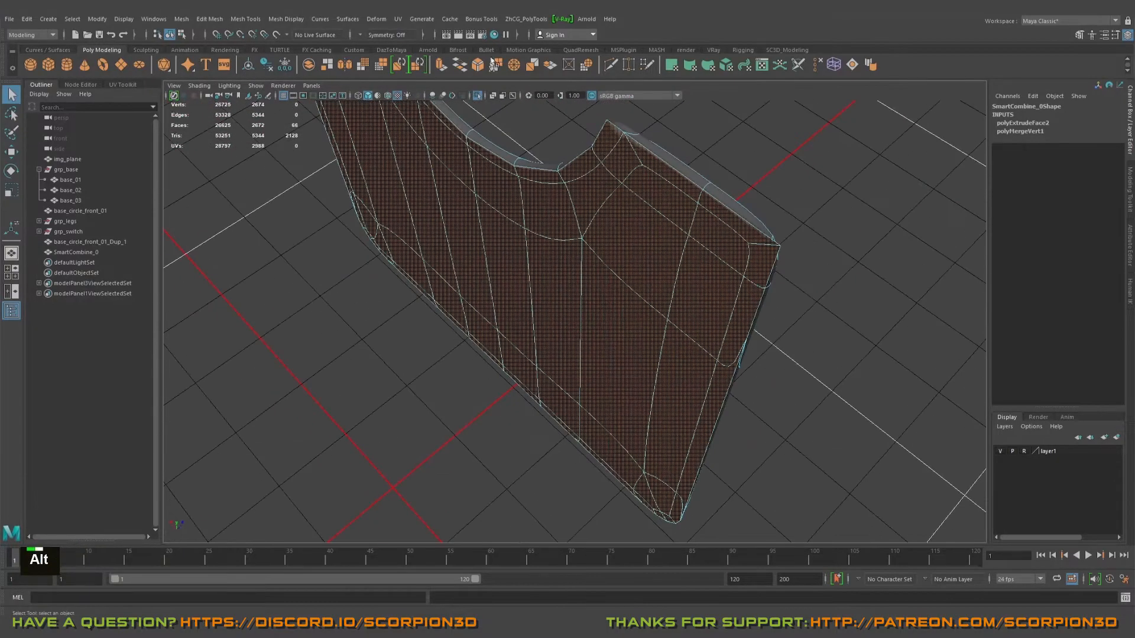
{"action": "left_click", "coordinate": [286, 19]}
{"action": "left_click", "coordinate": [294, 65]}
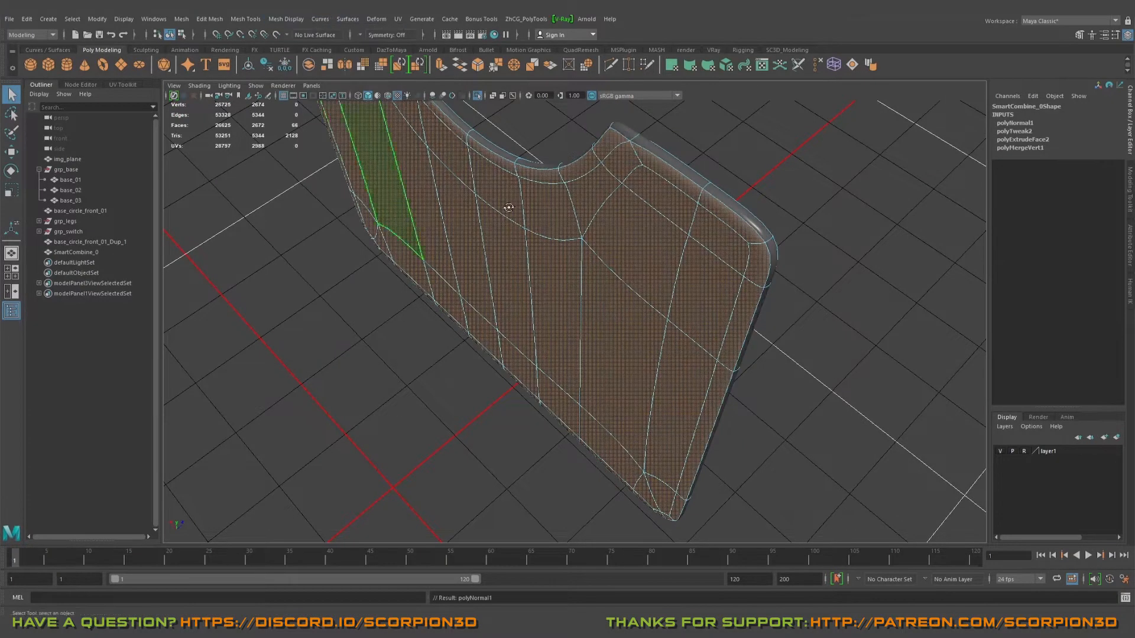
{"action": "left_click_drag", "start_coordinate": [508, 207], "coordinate": [642, 219], "text": "alt"}
{"action": "middle_click_drag", "start_coordinate": [641, 218], "coordinate": [712, 231], "text": "alt"}
{"action": "right_click_drag", "start_coordinate": [747, 219], "coordinate": [798, 202]}
{"action": "left_click", "coordinate": [654, 172]}
{"action": "left_click_drag", "start_coordinate": [774, 358], "coordinate": [726, 253], "text": "alt"}
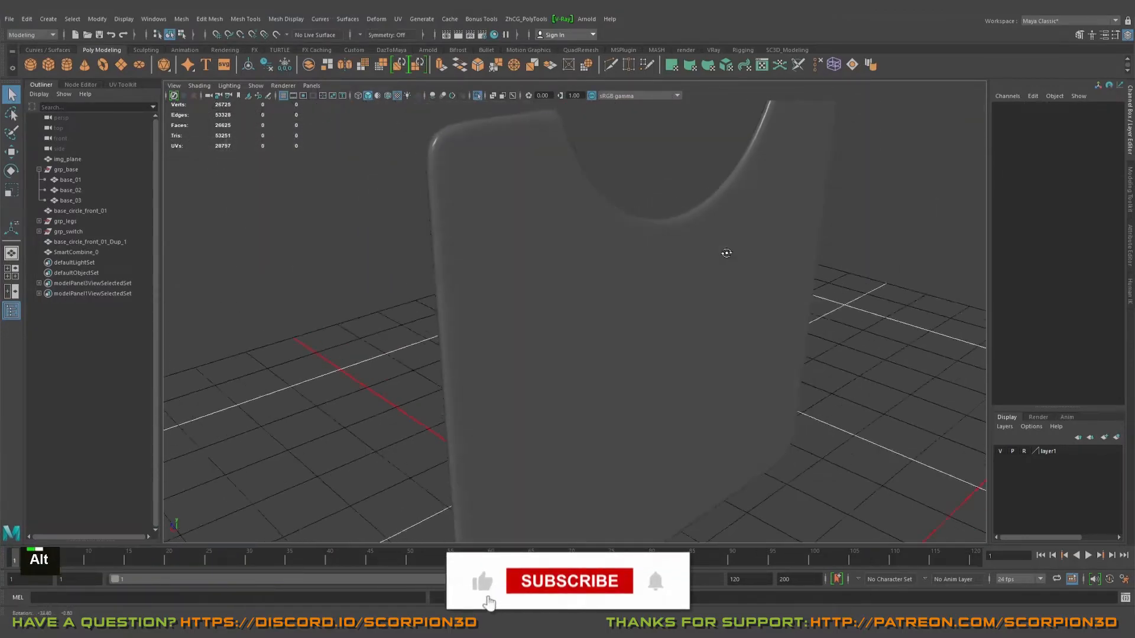
{"action": "right_click", "coordinate": [623, 249]}
{"action": "left_click_drag", "start_coordinate": [623, 248], "coordinate": [814, 270], "text": "alt"}
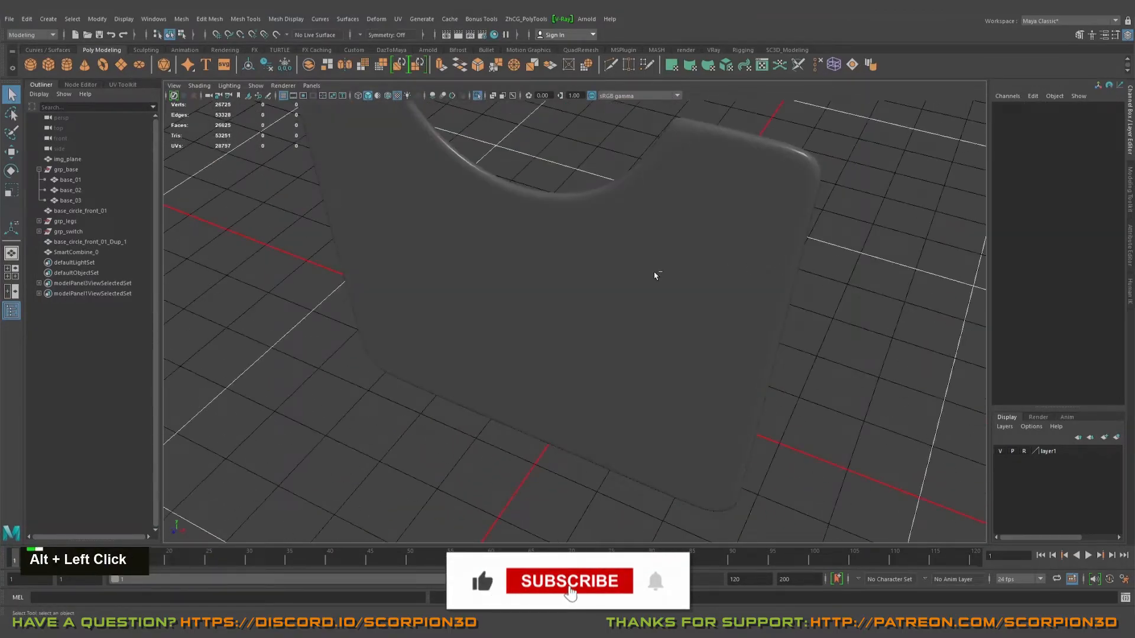
Step: End the panel's isolation and examine its smoothed edge flow at the upper corner and around the ring cutout
{"action": "key", "text": "ctrl+1"}
{"action": "left_click_drag", "start_coordinate": [653, 275], "coordinate": [746, 260], "text": "alt"}
{"action": "middle_click_drag", "start_coordinate": [746, 260], "coordinate": [762, 324], "text": "alt"}
{"action": "left_click_drag", "start_coordinate": [763, 324], "coordinate": [599, 286], "text": "alt"}
{"action": "middle_click_drag", "start_coordinate": [599, 286], "coordinate": [668, 288], "text": "alt"}
{"action": "left_click_drag", "start_coordinate": [668, 288], "coordinate": [637, 294], "text": "alt"}
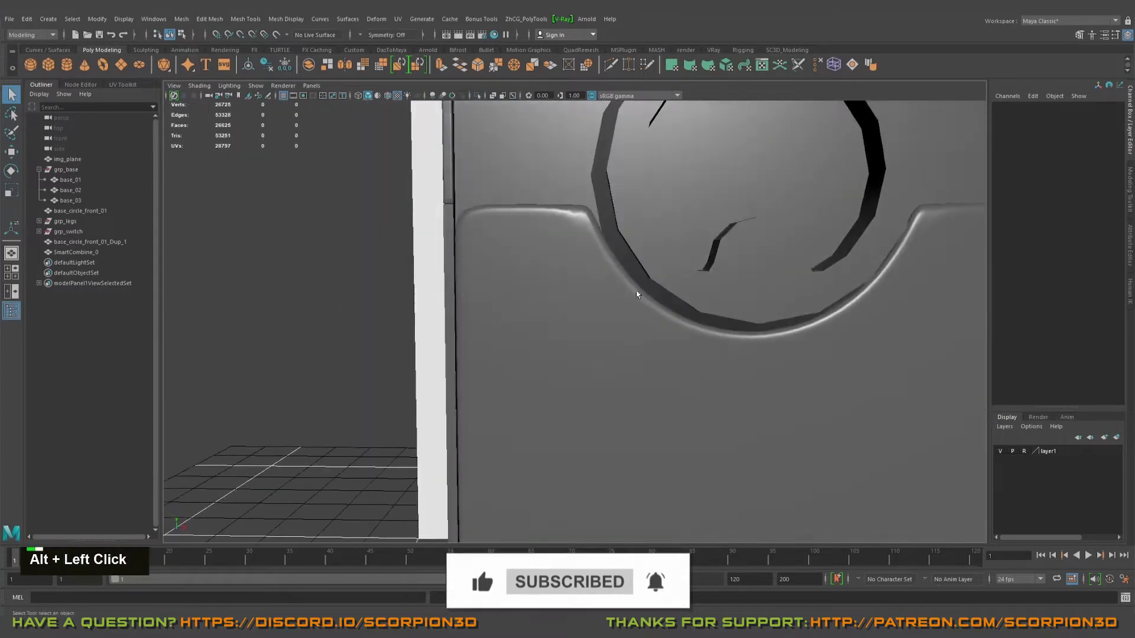
{"action": "left_click", "coordinate": [636, 293]}
{"action": "middle_click_drag", "start_coordinate": [519, 286], "coordinate": [622, 307], "text": "alt"}
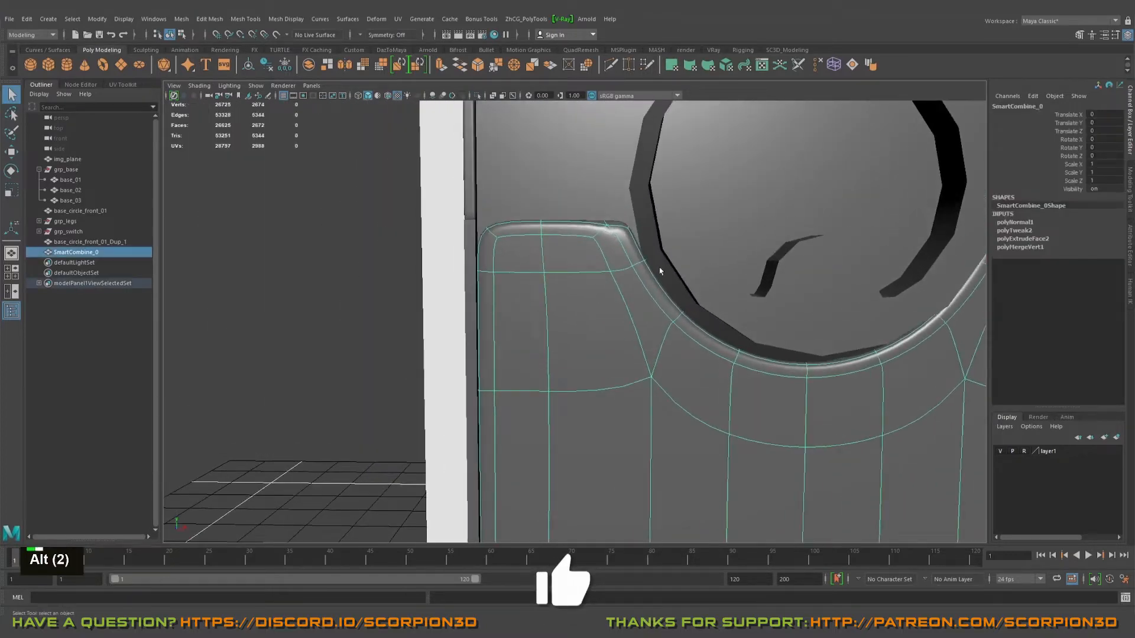
{"action": "middle_click_drag", "start_coordinate": [660, 271], "coordinate": [821, 314], "text": "alt"}
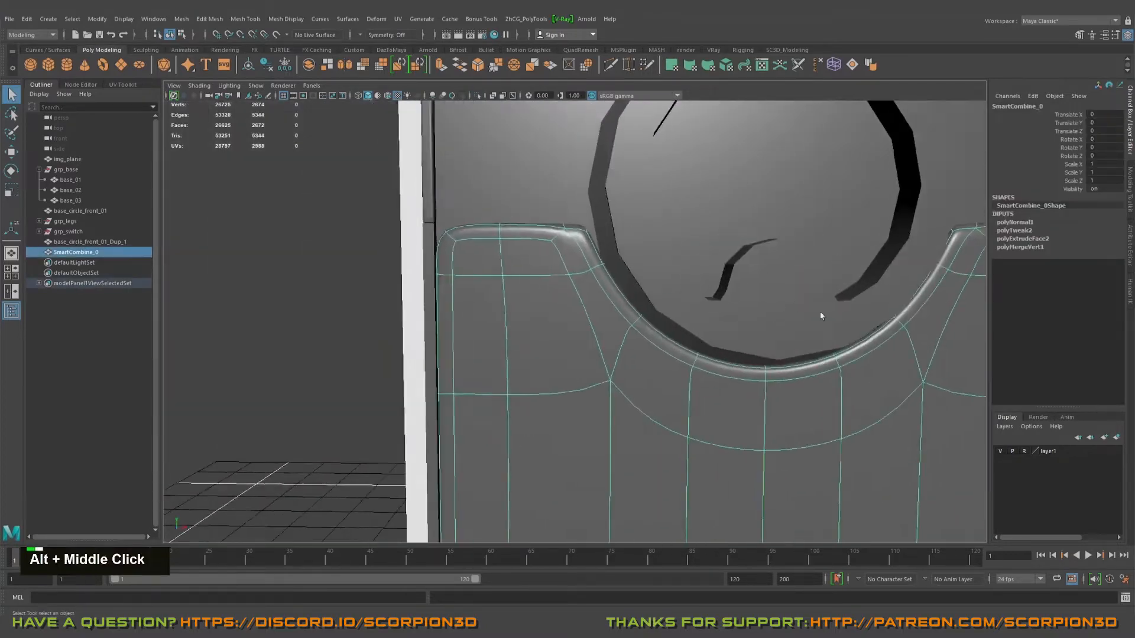
Step: Examine how the panel fits inside base_03 along the sides and at the lower corners
{"action": "left_click_drag", "start_coordinate": [820, 314], "coordinate": [573, 296], "text": "alt"}
{"action": "scroll", "coordinate": [572, 296], "scroll_direction": "down", "scroll_amount": 2}
{"action": "left_click", "coordinate": [495, 299]}
{"action": "left_click_drag", "start_coordinate": [496, 299], "coordinate": [612, 317], "text": "alt"}
{"action": "middle_click_drag", "start_coordinate": [818, 346], "coordinate": [668, 294], "text": "alt"}
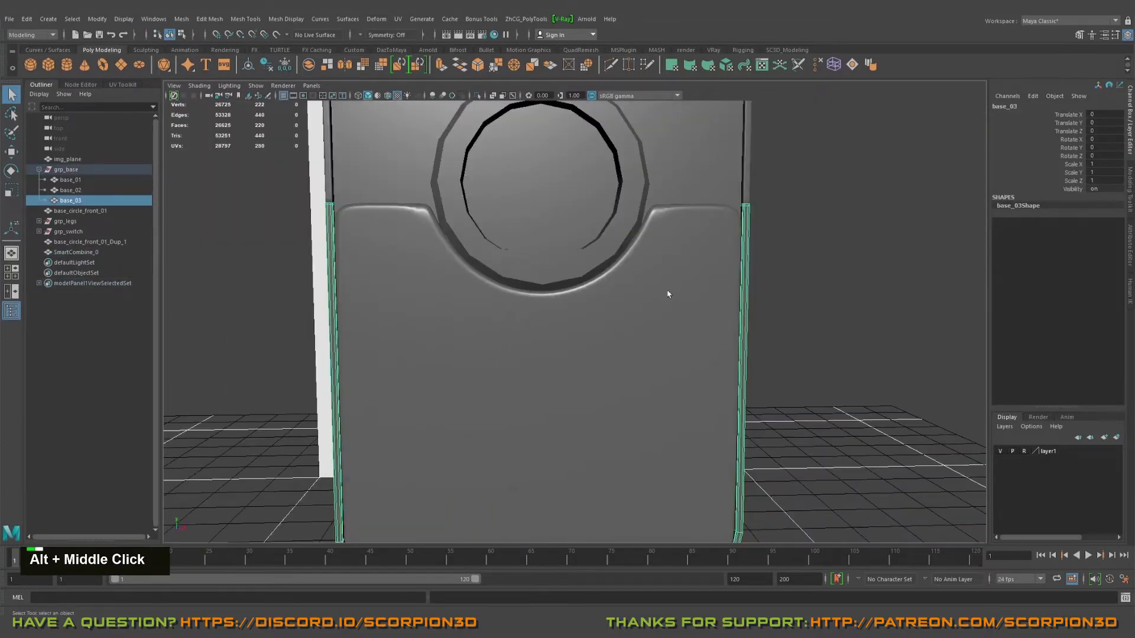
{"action": "left_click", "coordinate": [842, 283]}
{"action": "left_click_drag", "start_coordinate": [851, 285], "coordinate": [786, 252], "text": "alt"}
{"action": "middle_click_drag", "start_coordinate": [733, 361], "coordinate": [722, 256], "text": "alt"}
{"action": "left_click", "coordinate": [680, 269]}
{"action": "left_click_drag", "start_coordinate": [667, 269], "coordinate": [686, 274], "text": "alt"}
{"action": "middle_click_drag", "start_coordinate": [686, 274], "coordinate": [679, 230], "text": "alt"}
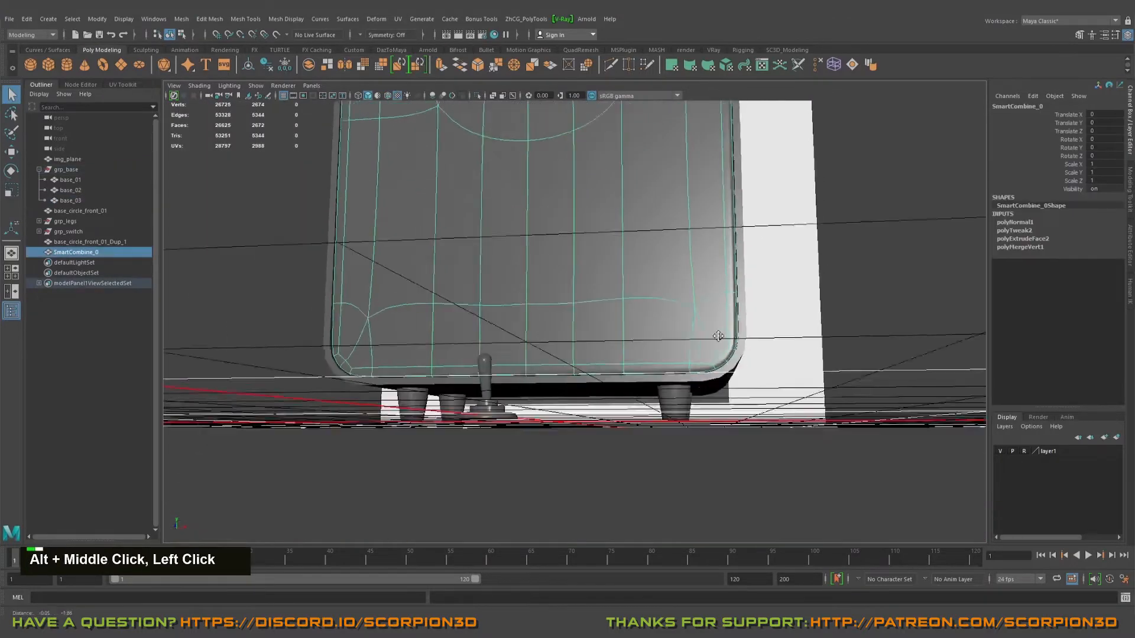
{"action": "left_click_drag", "start_coordinate": [679, 231], "coordinate": [782, 368], "text": "alt"}
Step: Compare the panel unsmoothed and smoothed, display base_03 smoothed as well, and check the gap between them
{"action": "key", "text": "1"}
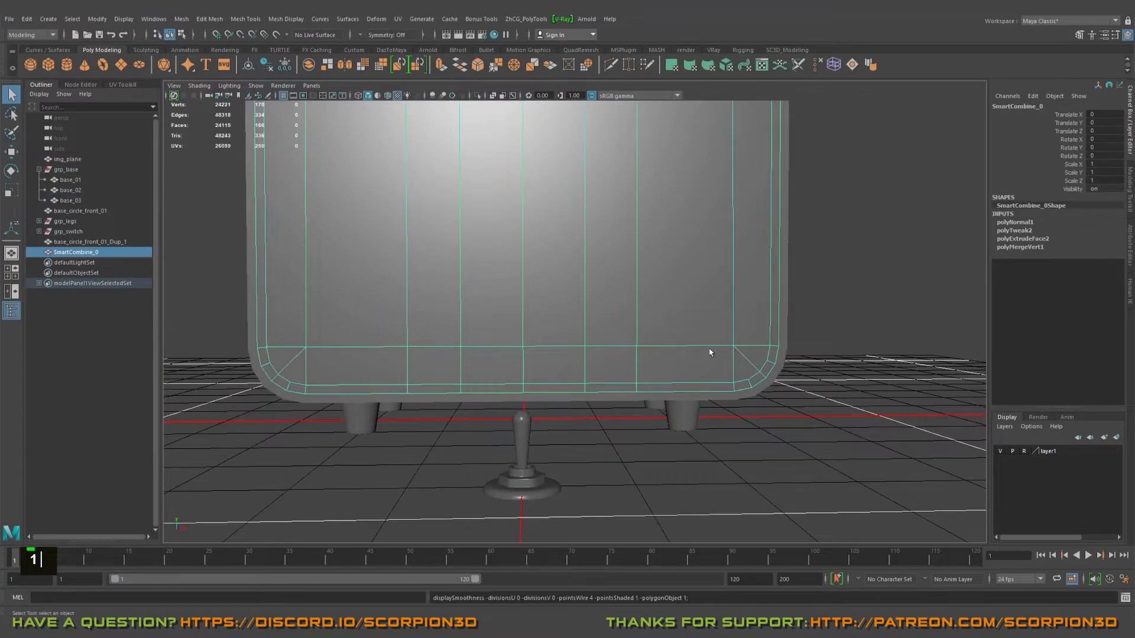
{"action": "key", "text": "3"}
{"action": "left_click", "coordinate": [902, 347]}
{"action": "left_click_drag", "start_coordinate": [901, 347], "coordinate": [778, 333], "text": "alt"}
{"action": "left_click", "coordinate": [778, 334]}
{"action": "key", "text": "3"}
{"action": "middle_click_drag", "start_coordinate": [877, 235], "coordinate": [884, 352], "text": "alt"}
{"action": "left_click", "coordinate": [884, 352]}
{"action": "left_click_drag", "start_coordinate": [884, 352], "coordinate": [823, 314], "text": "alt"}
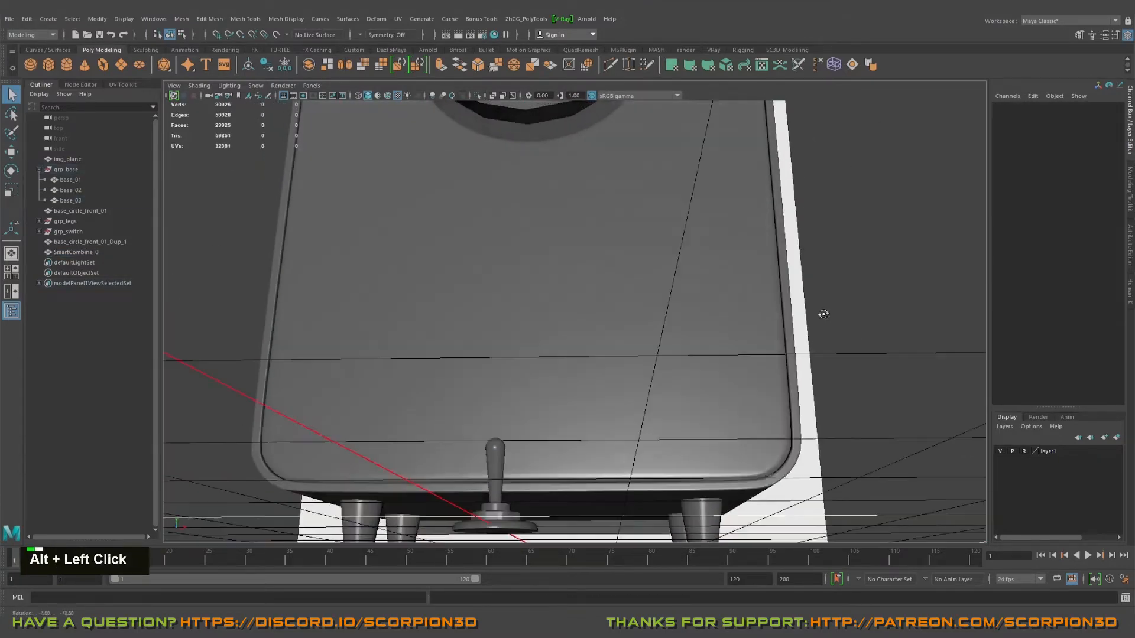
{"action": "middle_click_drag", "start_coordinate": [823, 314], "coordinate": [809, 242], "text": "alt"}
{"action": "left_click_drag", "start_coordinate": [809, 242], "coordinate": [691, 313], "text": "alt"}
{"action": "middle_click_drag", "start_coordinate": [692, 313], "coordinate": [694, 378], "text": "alt"}
{"action": "left_click_drag", "start_coordinate": [653, 343], "coordinate": [698, 331], "text": "alt"}
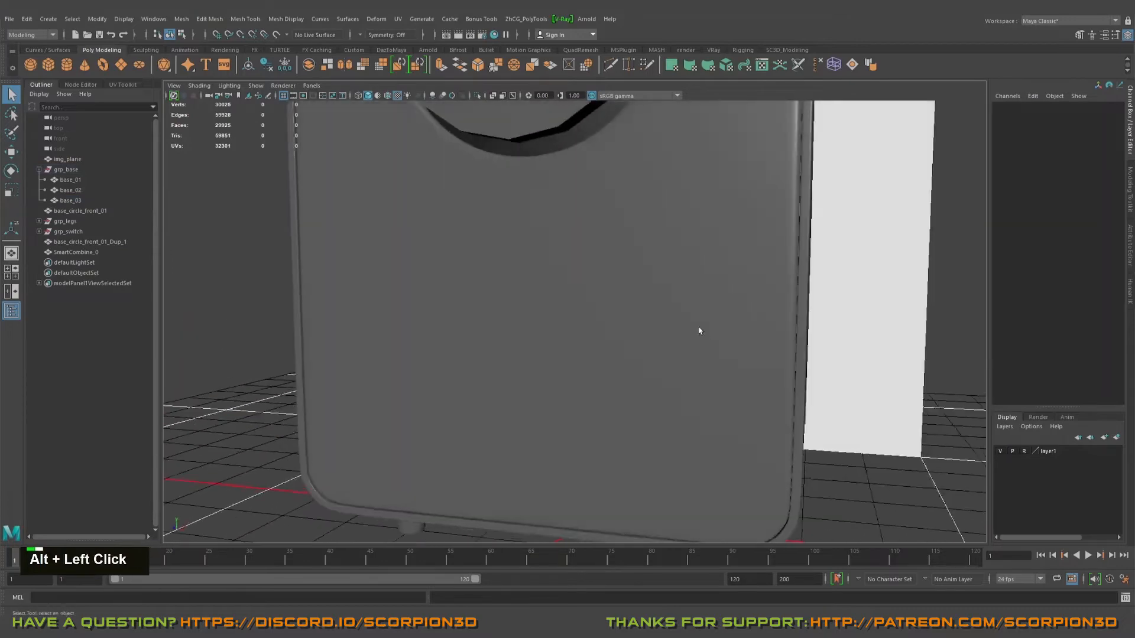
{"action": "mouse_move", "coordinate": [700, 331]}
{"action": "middle_mouse_down", "text": "alt"}
{"action": "mouse_move", "coordinate": [654, 352]}
{"action": "mouse_move", "coordinate": [700, 347]}
{"action": "middle_mouse_up", "text": "alt"}
Step: Display the panel unsmoothed and select the edge loop running around its ring cutout to inspect it
{"action": "left_click", "coordinate": [699, 347]}
{"action": "left_click_drag", "start_coordinate": [699, 346], "coordinate": [714, 324], "text": "alt"}
{"action": "right_click_drag", "start_coordinate": [714, 324], "coordinate": [686, 291], "text": "alt"}
{"action": "key", "text": "1"}
{"action": "left_click_drag", "start_coordinate": [686, 292], "coordinate": [673, 317], "text": "alt"}
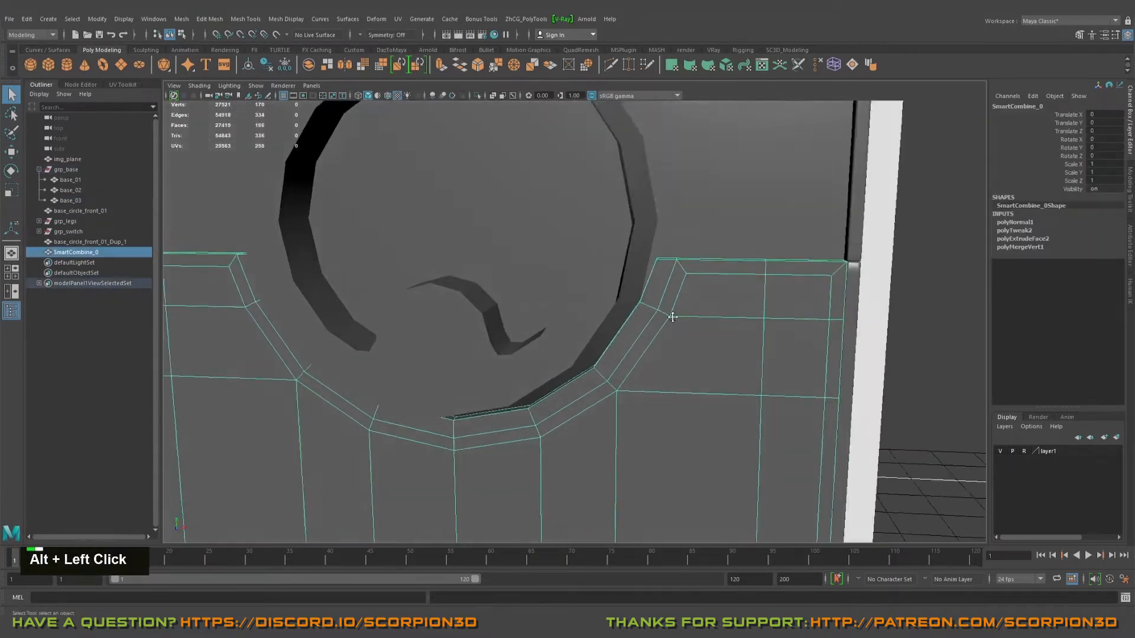
{"action": "middle_click_drag", "start_coordinate": [673, 317], "coordinate": [721, 289], "text": "alt"}
{"action": "key", "text": "q"}
{"action": "right_click_drag", "start_coordinate": [702, 291], "coordinate": [702, 255]}
{"action": "double_click", "coordinate": [700, 294]}
{"action": "left_click_drag", "start_coordinate": [701, 294], "coordinate": [711, 249], "text": "alt"}
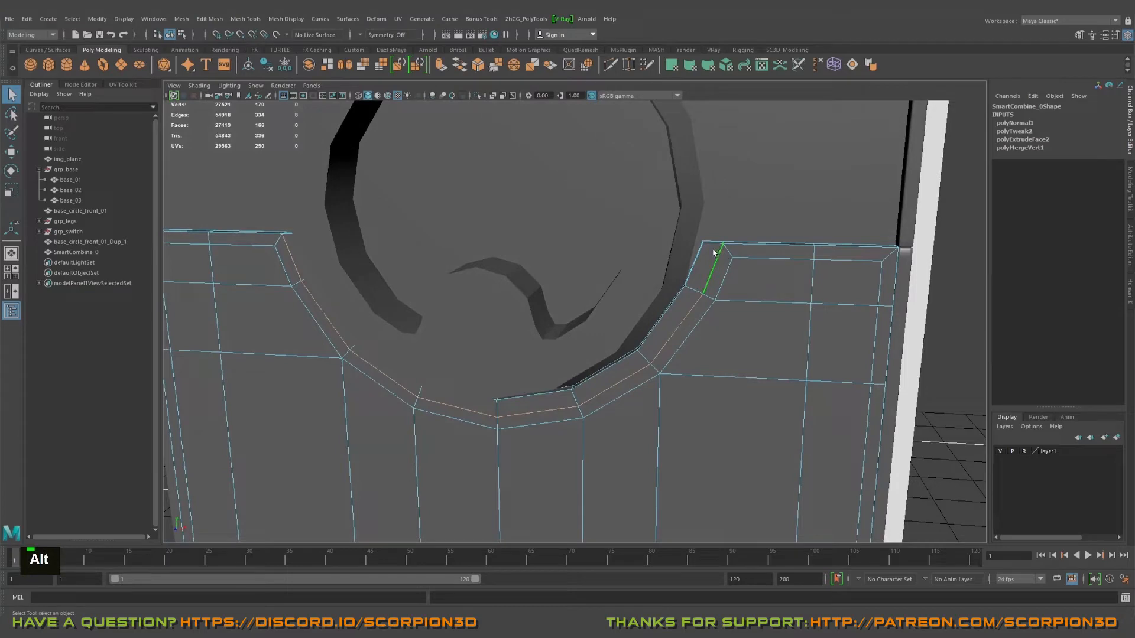
Step: Weld the extra vertices into the corner vertices at both upper inner corners beside the ring cutout
{"action": "left_click_drag", "start_coordinate": [718, 272], "coordinate": [715, 280], "text": "alt"}
{"action": "right_click", "coordinate": [715, 280]}
{"action": "key", "text": "q"}
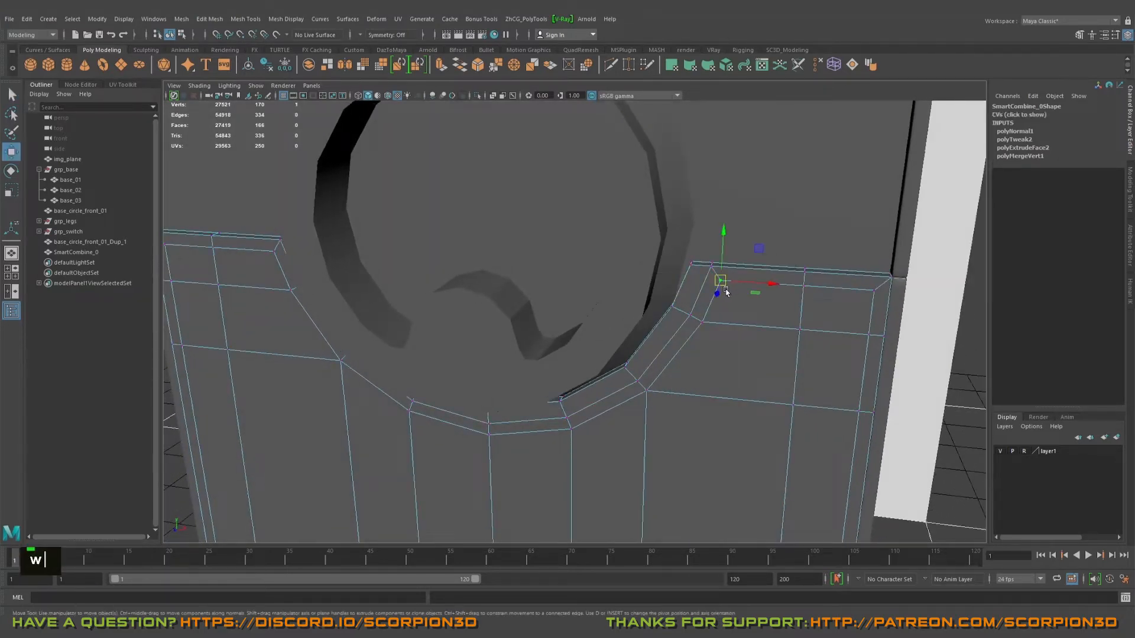
{"action": "middle_click_drag", "start_coordinate": [682, 278], "coordinate": [780, 266], "text": "alt"}
{"action": "key", "text": "q"}
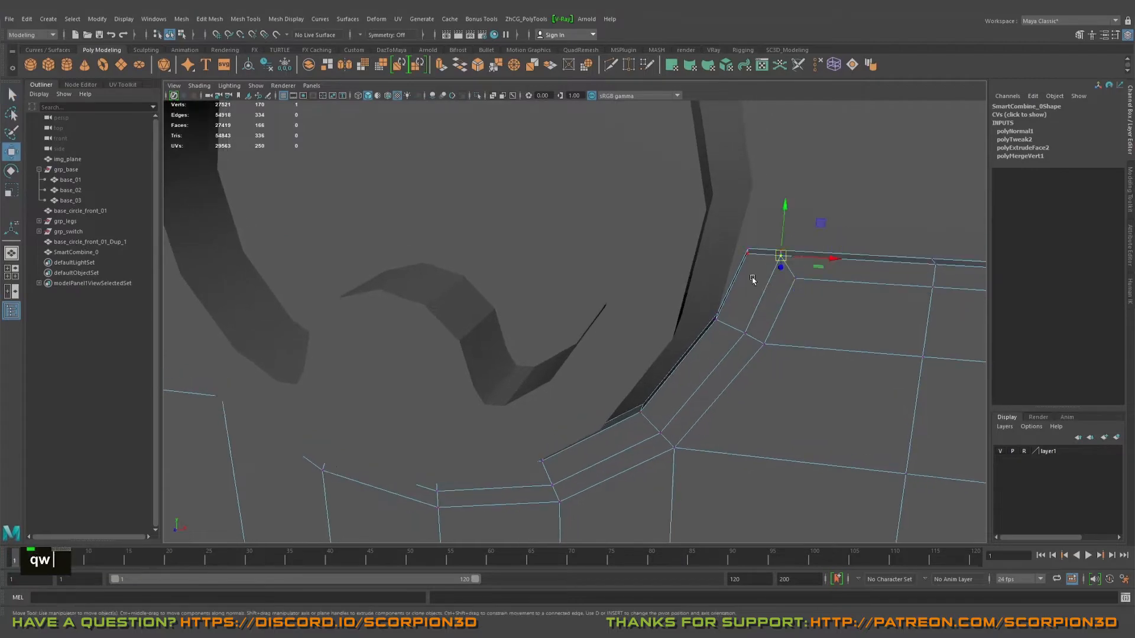
{"action": "key", "text": "ctrl+shift+q"}
{"action": "left_click_drag", "start_coordinate": [752, 279], "coordinate": [739, 278], "text": "alt"}
{"action": "right_click_drag", "start_coordinate": [739, 279], "coordinate": [831, 372], "text": "alt"}
{"action": "middle_click_drag", "start_coordinate": [830, 372], "coordinate": [634, 345], "text": "alt"}
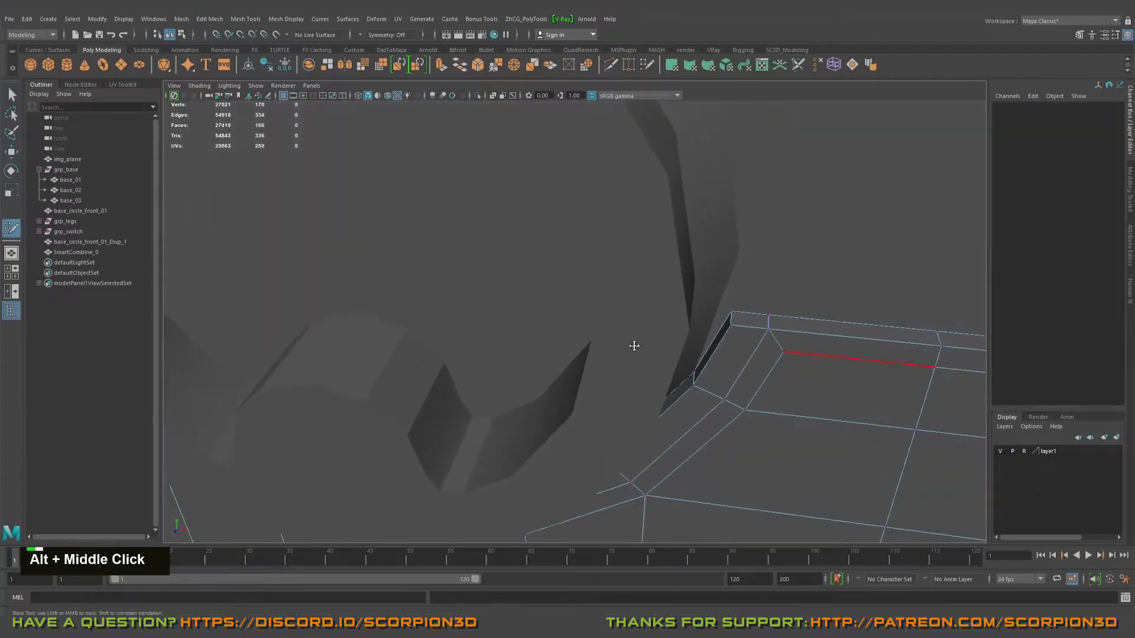
{"action": "right_click_drag", "start_coordinate": [734, 309], "coordinate": [769, 319], "text": "alt"}
{"action": "left_click", "coordinate": [769, 322], "text": "ctrl+shift"}
{"action": "middle_click_drag", "start_coordinate": [768, 322], "coordinate": [952, 327], "text": "alt"}
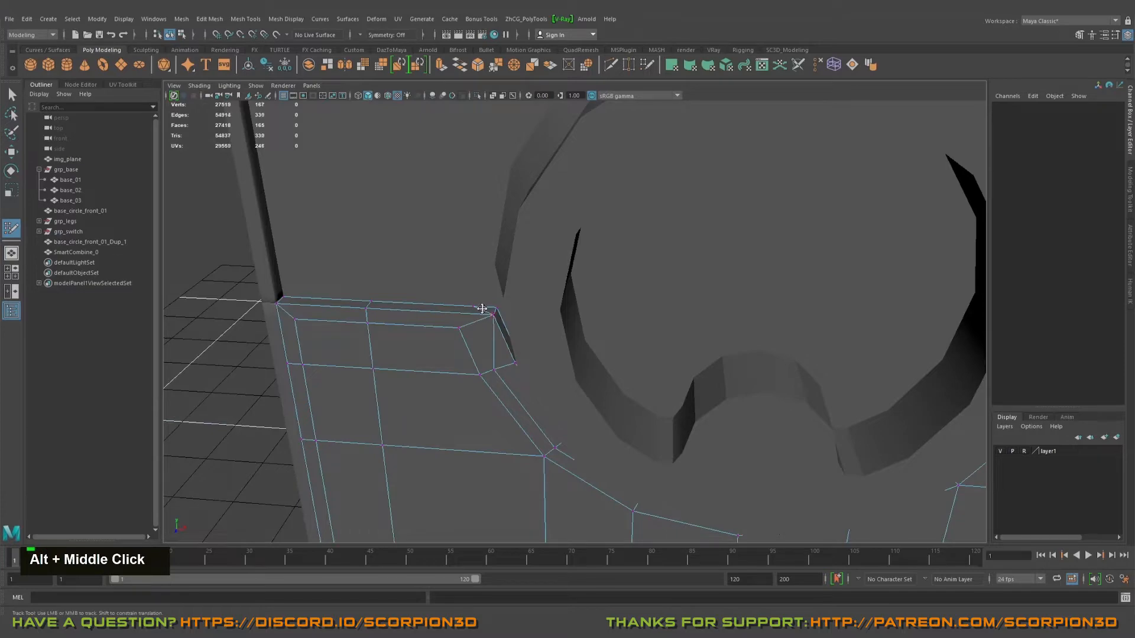
{"action": "right_click_drag", "start_coordinate": [495, 306], "coordinate": [467, 299], "text": "alt"}
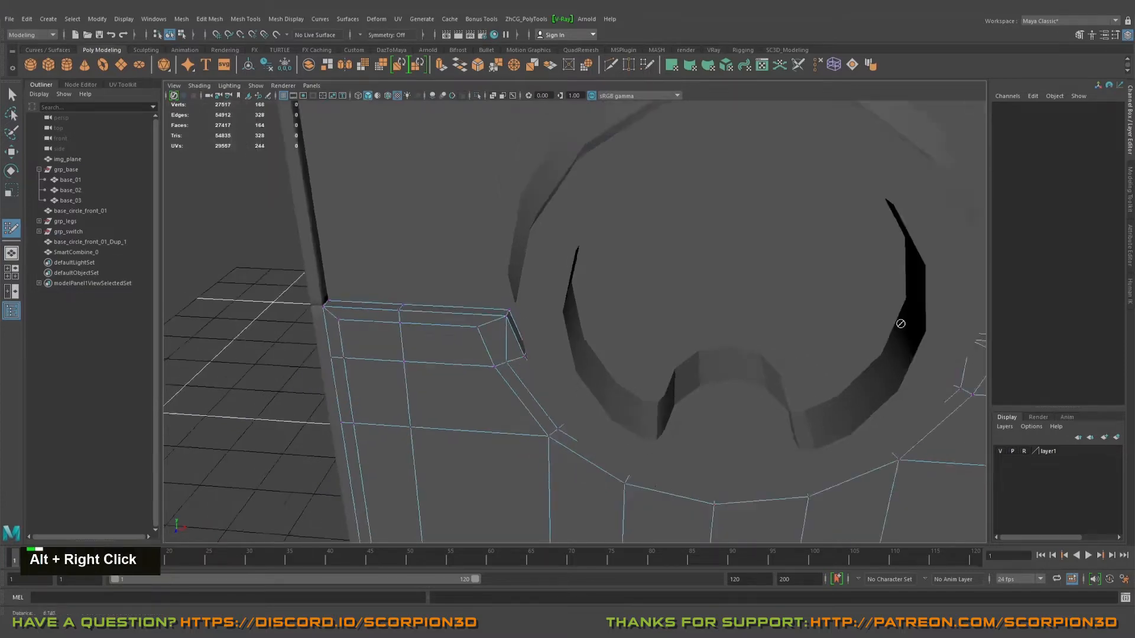
Step: Examine both upper inner corners of the panel, smoothed and unsmoothed, against the circular ring
{"action": "middle_click_drag", "start_coordinate": [466, 298], "coordinate": [638, 284], "text": "alt"}
{"action": "right_click_drag", "start_coordinate": [639, 283], "coordinate": [680, 293], "text": "alt"}
{"action": "middle_click_drag", "start_coordinate": [680, 293], "coordinate": [693, 296], "text": "alt"}
{"action": "left_click_drag", "start_coordinate": [693, 295], "coordinate": [747, 292], "text": "alt"}
{"action": "middle_click_drag", "start_coordinate": [747, 291], "coordinate": [772, 296], "text": "alt"}
{"action": "left_click_drag", "start_coordinate": [772, 297], "coordinate": [650, 287], "text": "alt"}
{"action": "middle_click_drag", "start_coordinate": [649, 287], "coordinate": [803, 299], "text": "alt"}
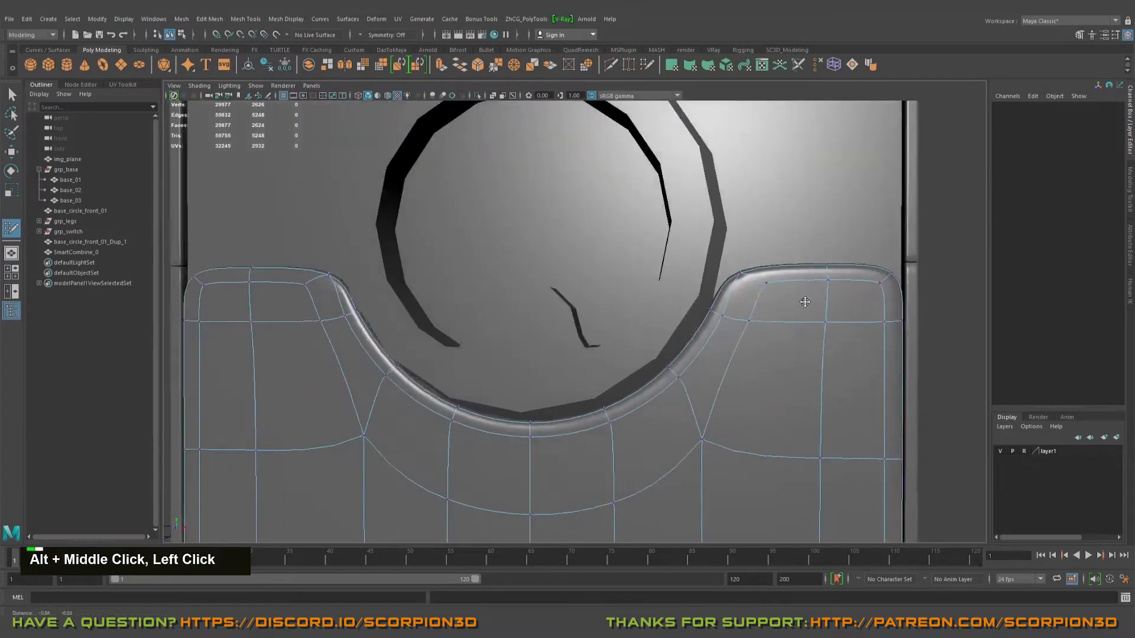
{"action": "left_click_drag", "start_coordinate": [803, 299], "coordinate": [777, 299], "text": "alt"}
{"action": "middle_click_drag", "start_coordinate": [778, 299], "coordinate": [743, 287], "text": "alt"}
{"action": "left_click_drag", "start_coordinate": [742, 287], "coordinate": [757, 309], "text": "alt"}
{"action": "middle_click_drag", "start_coordinate": [757, 309], "coordinate": [660, 302], "text": "alt"}
{"action": "left_click_drag", "start_coordinate": [661, 301], "coordinate": [739, 317], "text": "alt"}
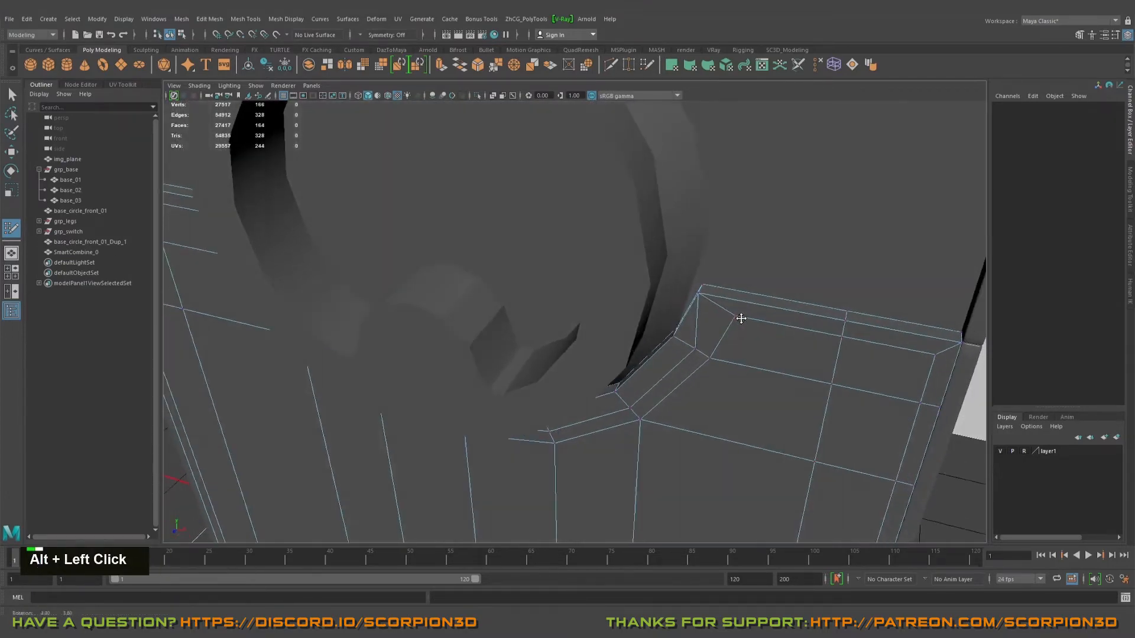
Step: Delete the inner edge loop around the ring cutout on the panel's front, together with its vertices
{"action": "right_click_drag", "start_coordinate": [739, 317], "coordinate": [679, 307]}
{"action": "key", "text": "q"}
{"action": "double_click", "coordinate": [737, 314]}
{"action": "left_click_drag", "start_coordinate": [737, 315], "coordinate": [668, 317], "text": "alt"}
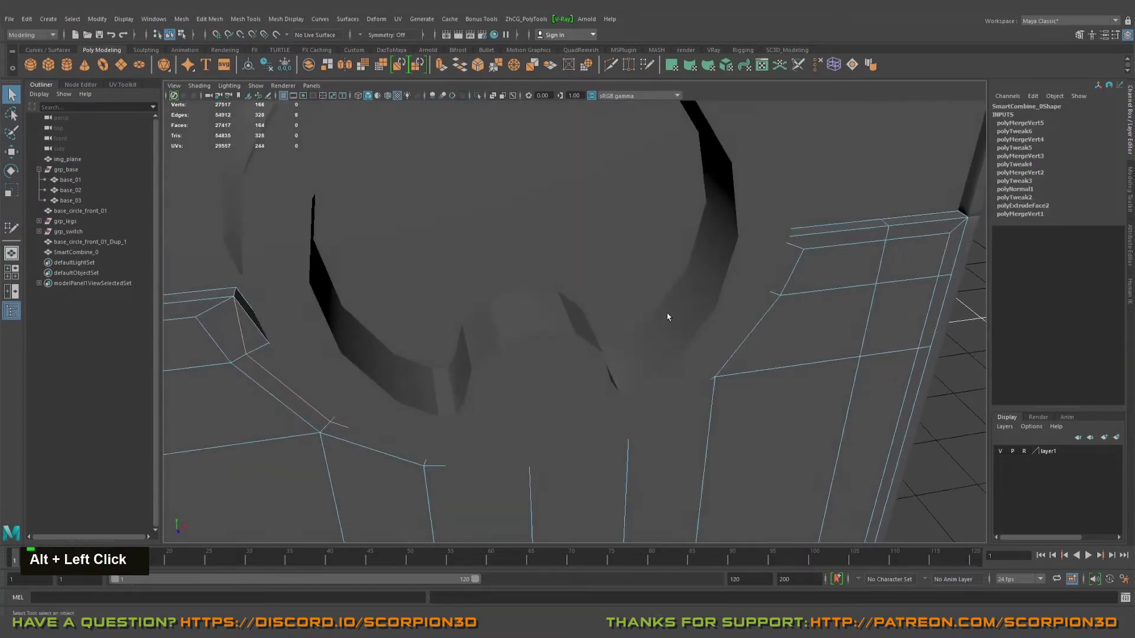
{"action": "key", "text": "ctrl+Delete"}
{"action": "left_click_drag", "start_coordinate": [743, 304], "coordinate": [801, 283], "text": "alt"}
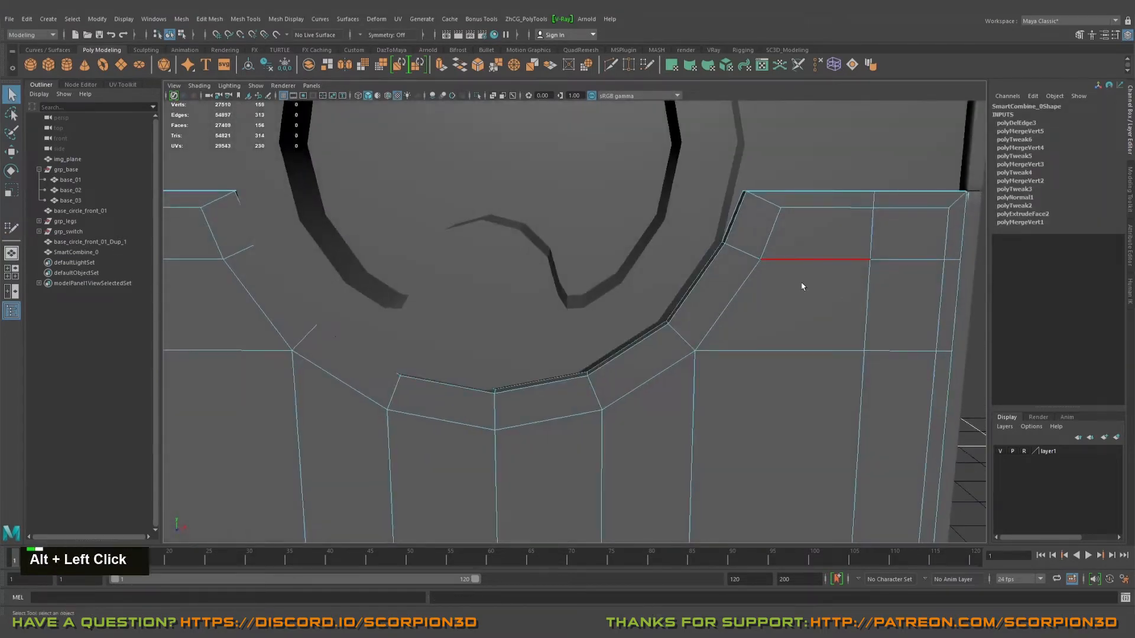
Step: Return to object mode, display the panel smoothed, and isolate it to view its back side
{"action": "key", "text": "F8"}
{"action": "scroll", "coordinate": [801, 283], "scroll_direction": "down", "scroll_amount": 3}
{"action": "key", "text": "3"}
{"action": "left_click_drag", "start_coordinate": [696, 298], "coordinate": [533, 290], "text": "alt"}
{"action": "key", "text": "ctrl+1"}
{"action": "middle_click_drag", "start_coordinate": [532, 290], "coordinate": [517, 329], "text": "alt"}
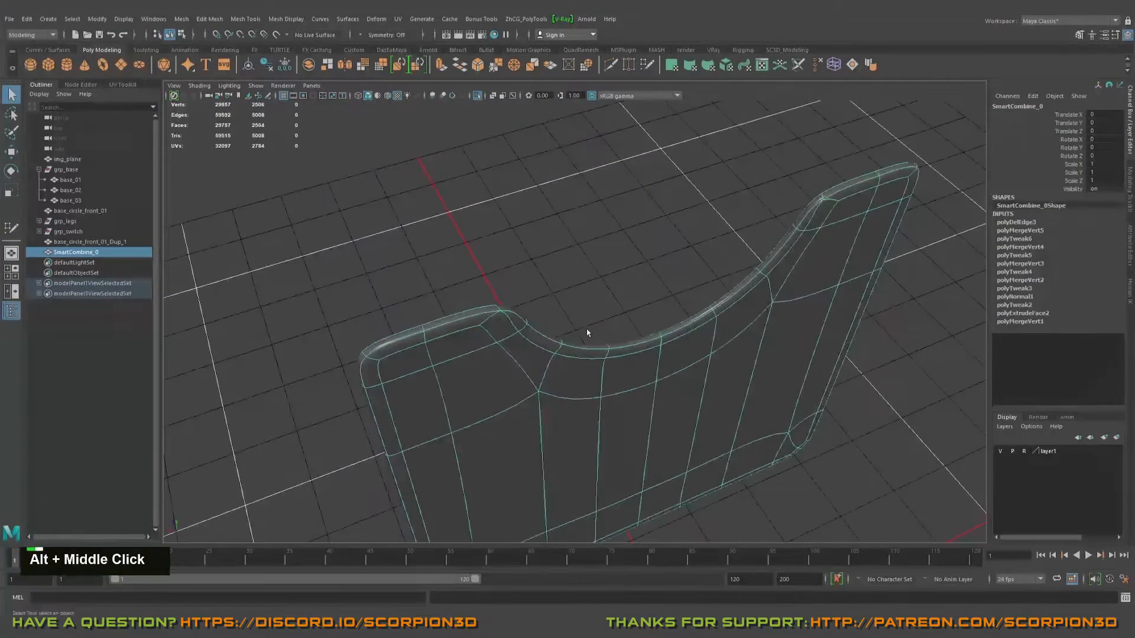
Step: Display the panel unsmoothed and delete the inner edge loop around the ring cutout on its back side
{"action": "key", "text": "1"}
{"action": "left_click_drag", "start_coordinate": [517, 329], "coordinate": [509, 314], "text": "alt"}
{"action": "right_click_drag", "start_coordinate": [499, 286], "coordinate": [500, 269]}
{"action": "double_click", "coordinate": [506, 293]}
{"action": "key", "text": "q"}
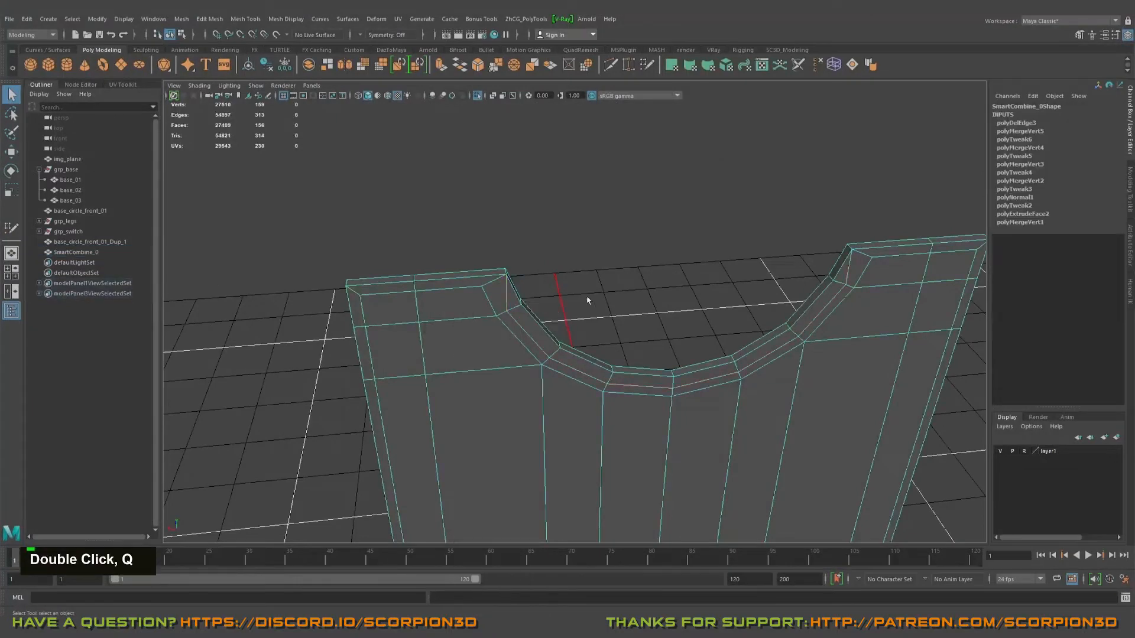
{"action": "key", "text": "Delete"}
Step: Scale the upper inner corner vertices on both the front and back of the panel horizontally so they line up above the vertices below them
{"action": "left_click_drag", "start_coordinate": [598, 297], "coordinate": [549, 289], "text": "alt"}
{"action": "right_click_drag", "start_coordinate": [550, 290], "coordinate": [498, 280], "text": "alt"}
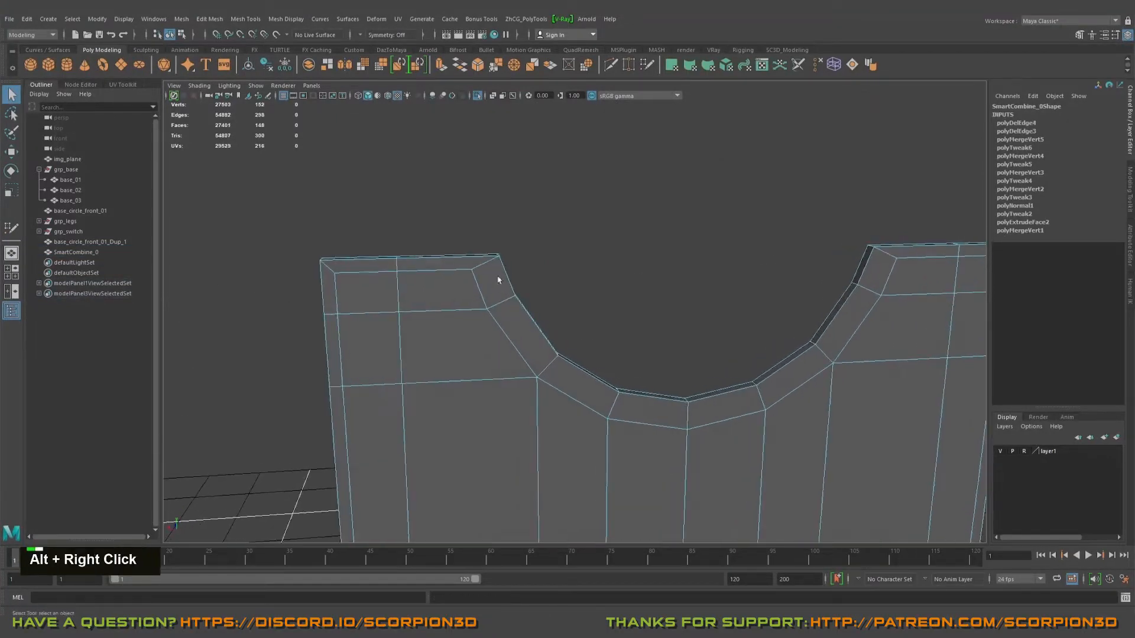
{"action": "left_click_drag", "start_coordinate": [727, 328], "coordinate": [853, 311], "text": "alt"}
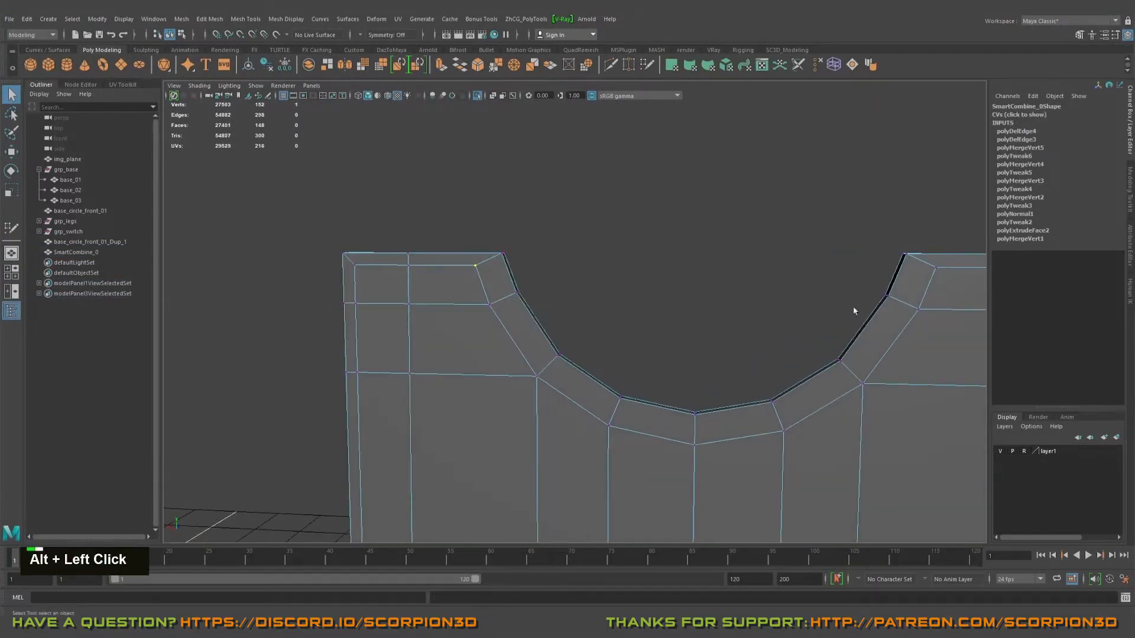
{"action": "left_click", "coordinate": [935, 268], "text": "shift"}
{"action": "key", "text": "w"}
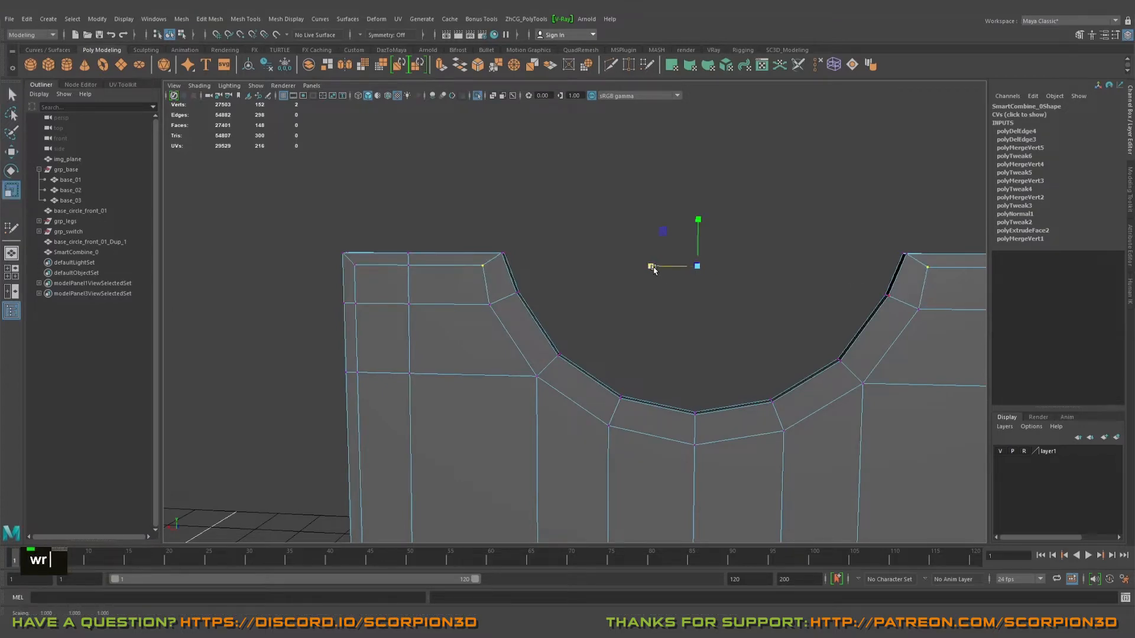
{"action": "left_click_drag", "start_coordinate": [642, 271], "coordinate": [651, 295], "text": "alt"}
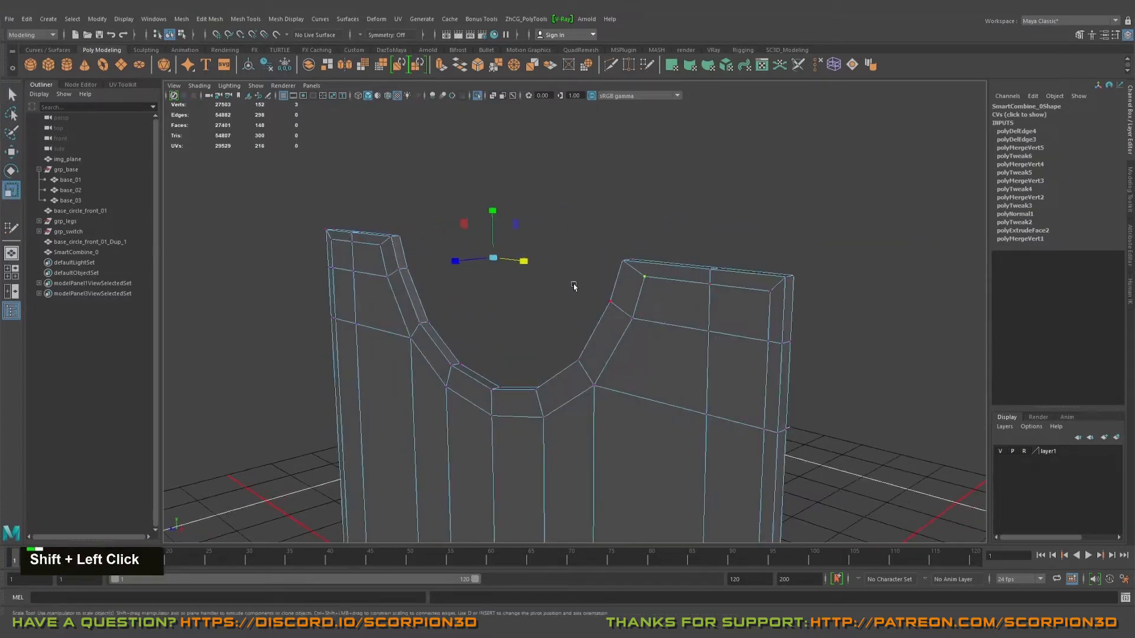
{"action": "left_click_drag", "start_coordinate": [573, 286], "coordinate": [597, 284], "text": "alt"}
{"action": "left_click", "coordinate": [264, 262], "text": "shift"}
{"action": "middle_click_drag", "start_coordinate": [264, 262], "coordinate": [558, 295], "text": "alt"}
{"action": "scroll", "coordinate": [573, 274], "scroll_direction": "down", "scroll_amount": 2, "text": "alt"}
{"action": "key", "text": "w"}
{"action": "key", "text": "r"}
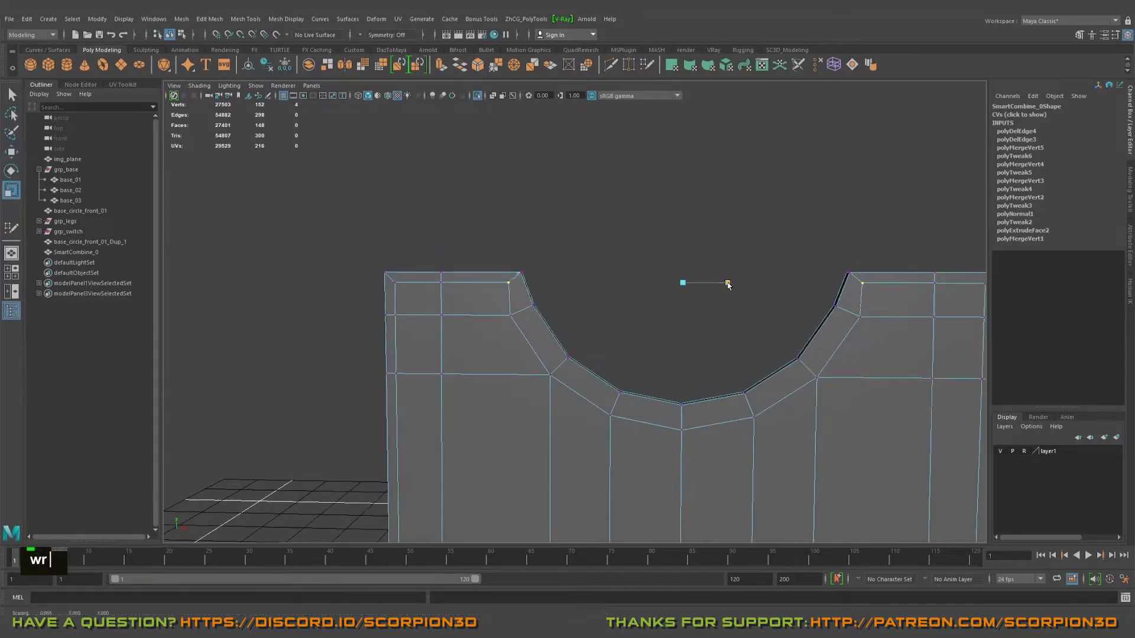
{"action": "middle_click_drag", "start_coordinate": [722, 307], "coordinate": [632, 275], "text": "alt"}
{"action": "right_click_drag", "start_coordinate": [632, 275], "coordinate": [646, 299], "text": "alt"}
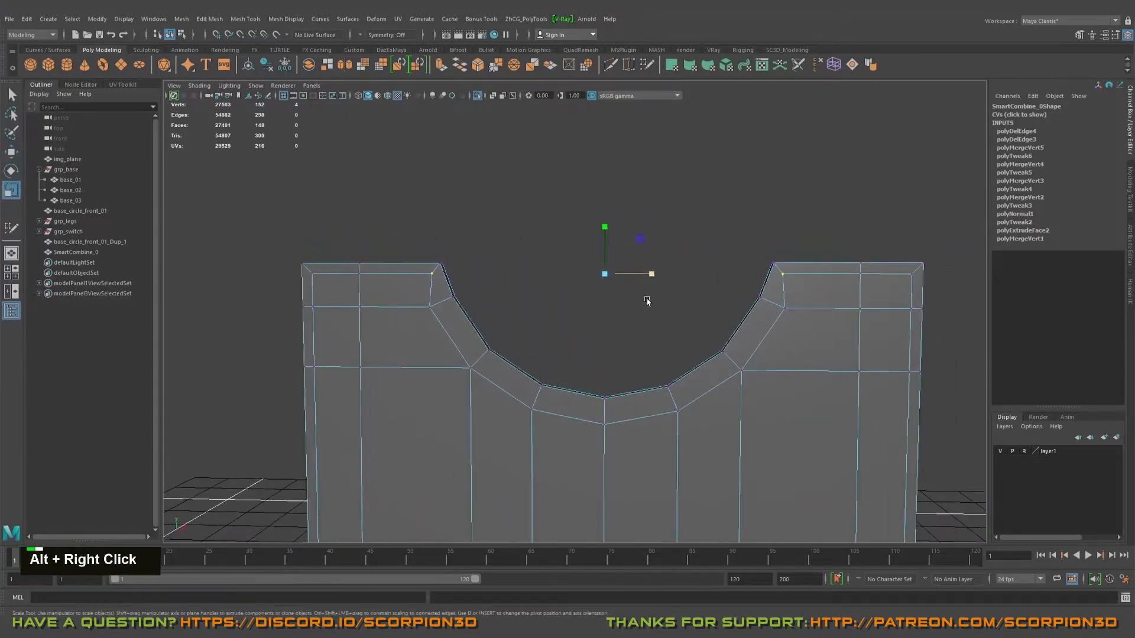
{"action": "left_click_drag", "start_coordinate": [646, 299], "coordinate": [580, 319], "text": "alt"}
Step: Select the six faces along the ring cutout on one side of the panel and split them lengthwise with a centred edge loop
{"action": "key", "text": "q"}
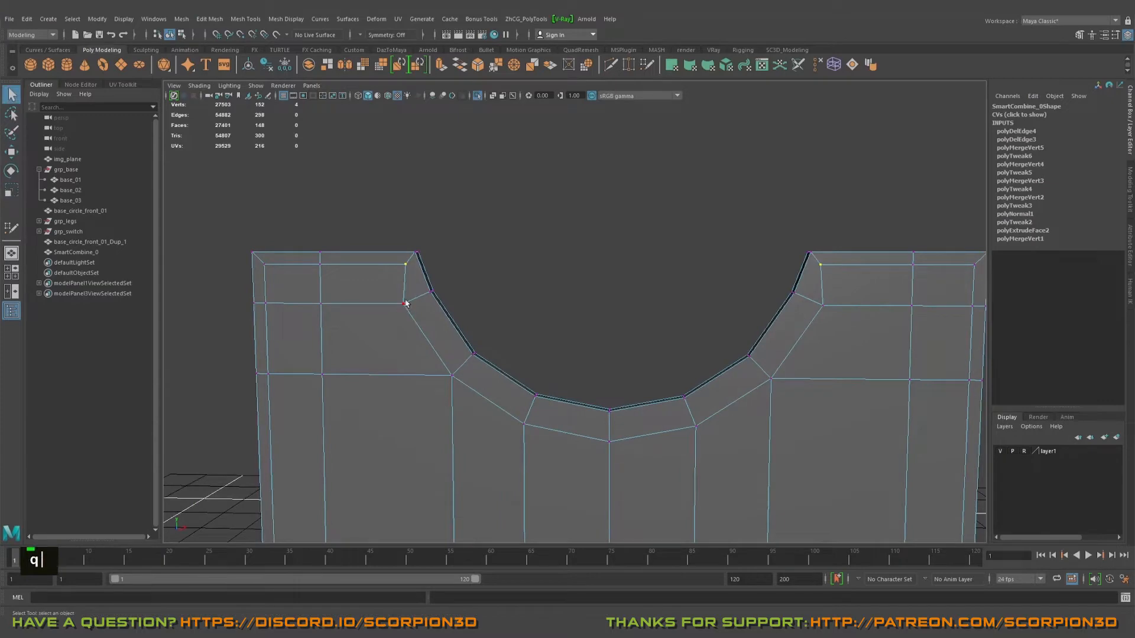
{"action": "right_click", "coordinate": [432, 322]}
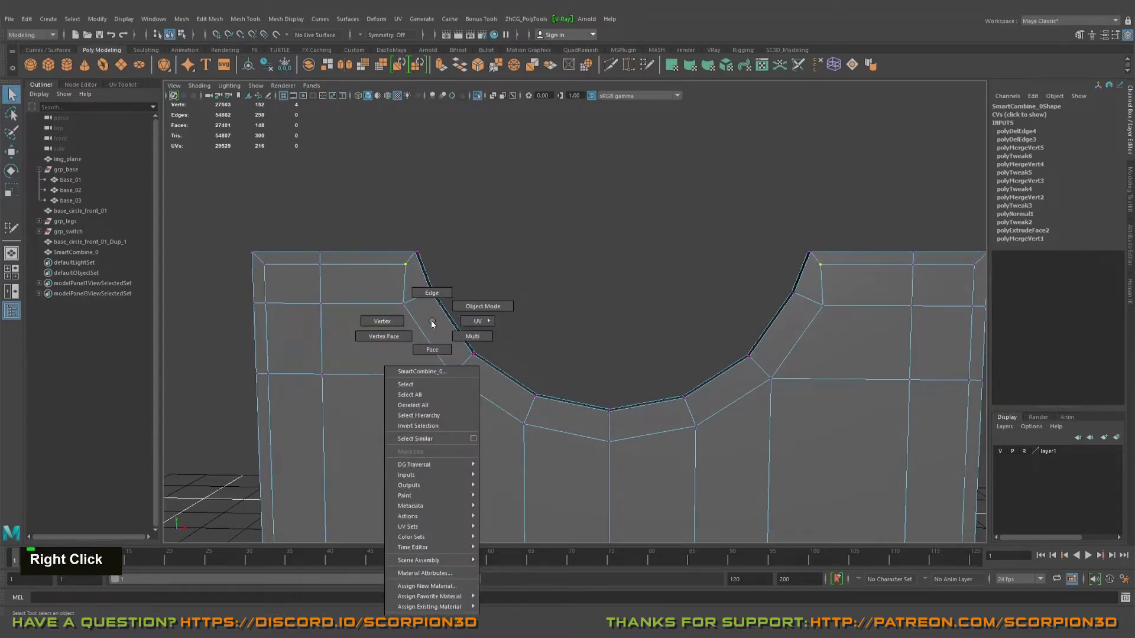
{"action": "mouse_move", "coordinate": [430, 321]}
{"action": "right_mouse_down"}
{"action": "mouse_move", "coordinate": [433, 338]}
{"action": "mouse_move", "coordinate": [436, 322]}
{"action": "right_mouse_up"}
{"action": "key", "text": "q"}
{"action": "left_click", "coordinate": [436, 323]}
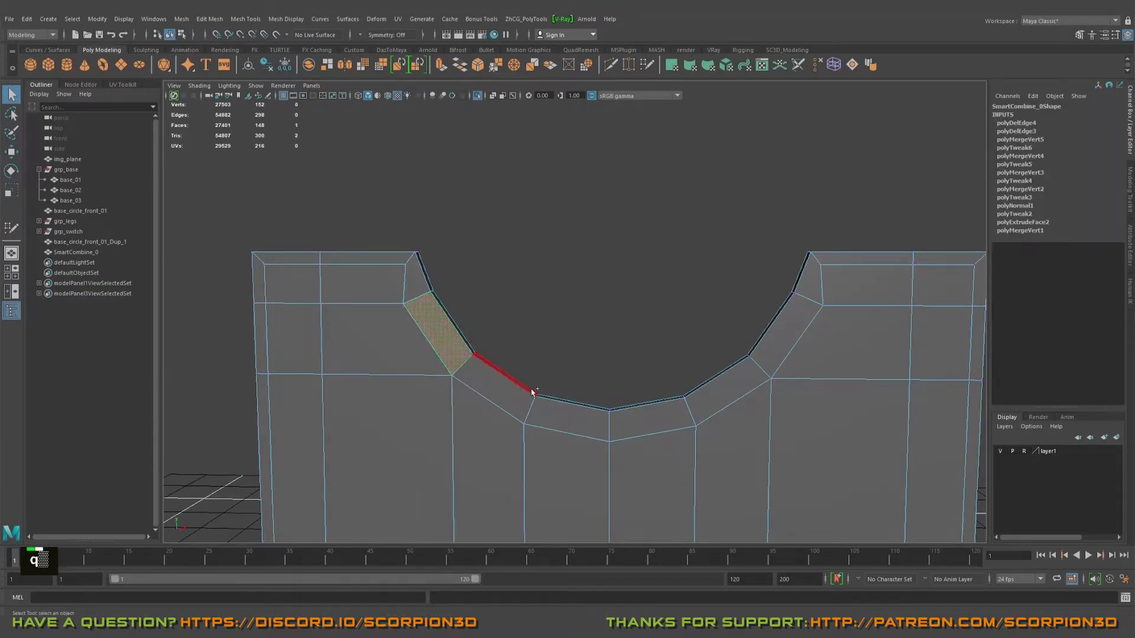
{"action": "left_click", "coordinate": [803, 307], "text": "shift"}
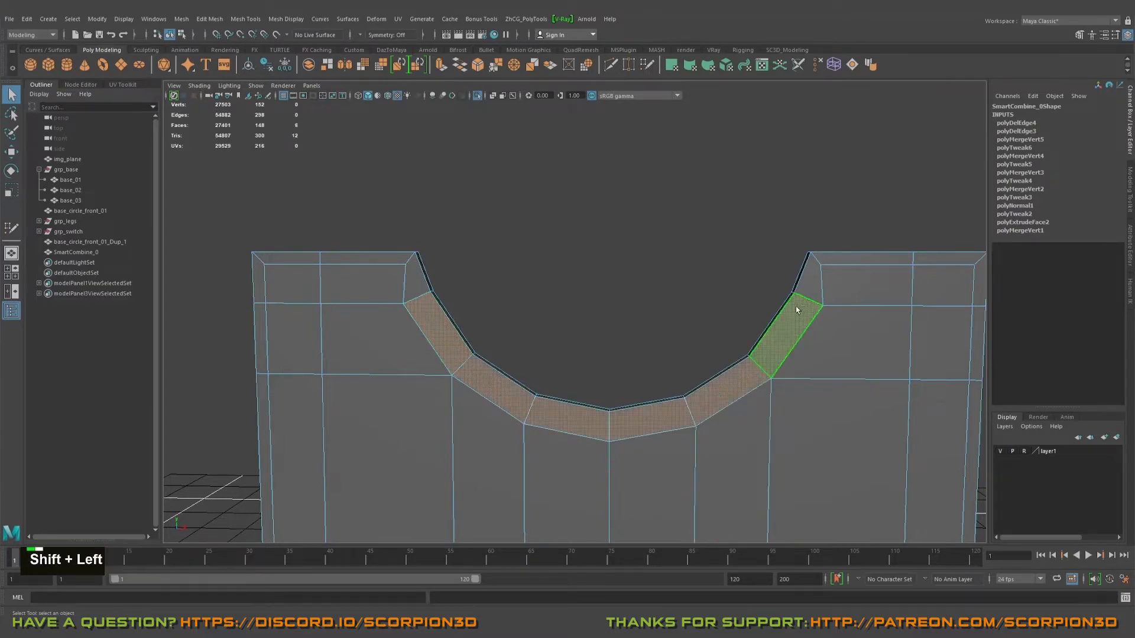
{"action": "left_click_drag", "start_coordinate": [726, 317], "coordinate": [671, 286], "text": "alt"}
{"action": "key", "text": "Return"}
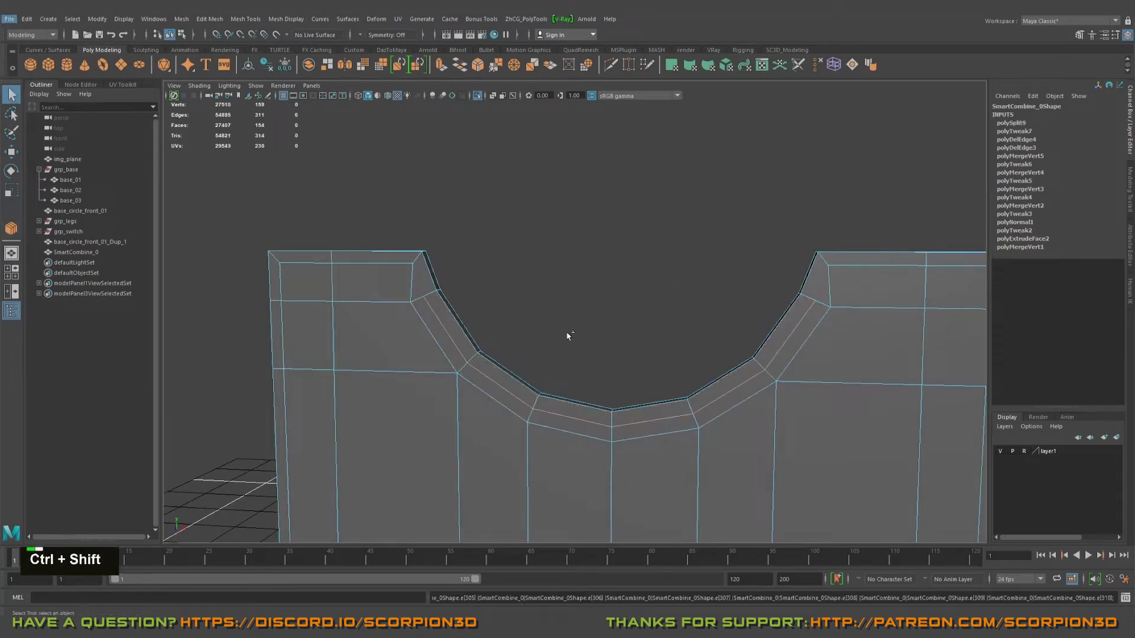
Step: Multi-Cut an edge from each end of the centred loop to the nearest upper inner corner vertex
{"action": "left_click_drag", "start_coordinate": [515, 328], "coordinate": [613, 144], "text": "alt"}
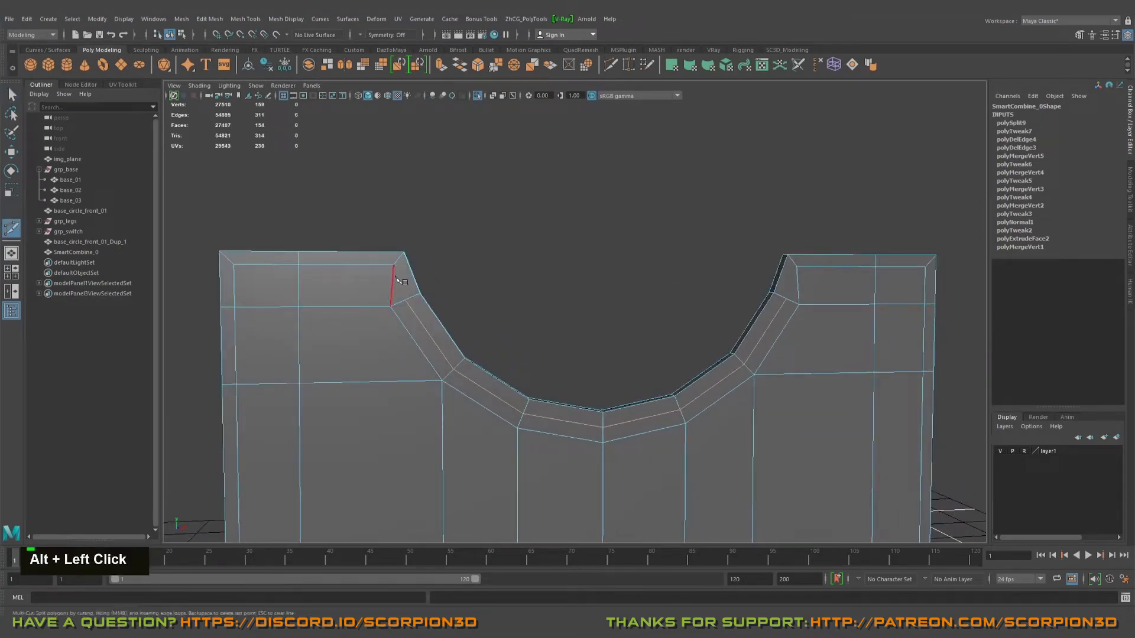
{"action": "key", "text": "Return"}
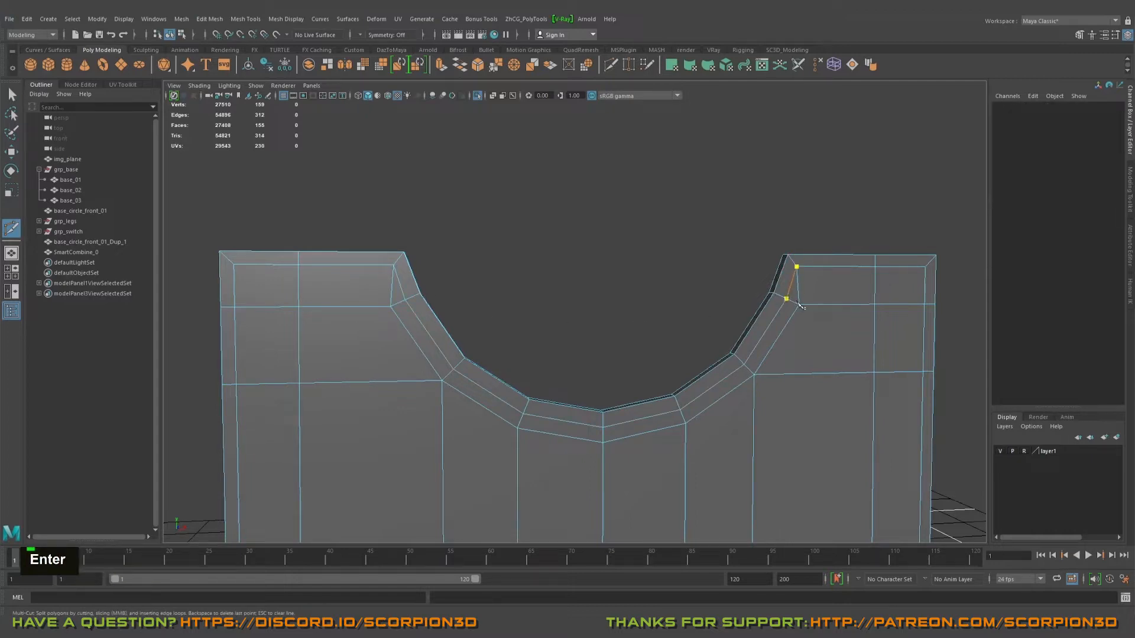
{"action": "key", "text": "q"}
Step: Delete the outer edge loop around the ring cutout on this side, including its short vertical end edges and their vertices
{"action": "double_click", "coordinate": [797, 287]}
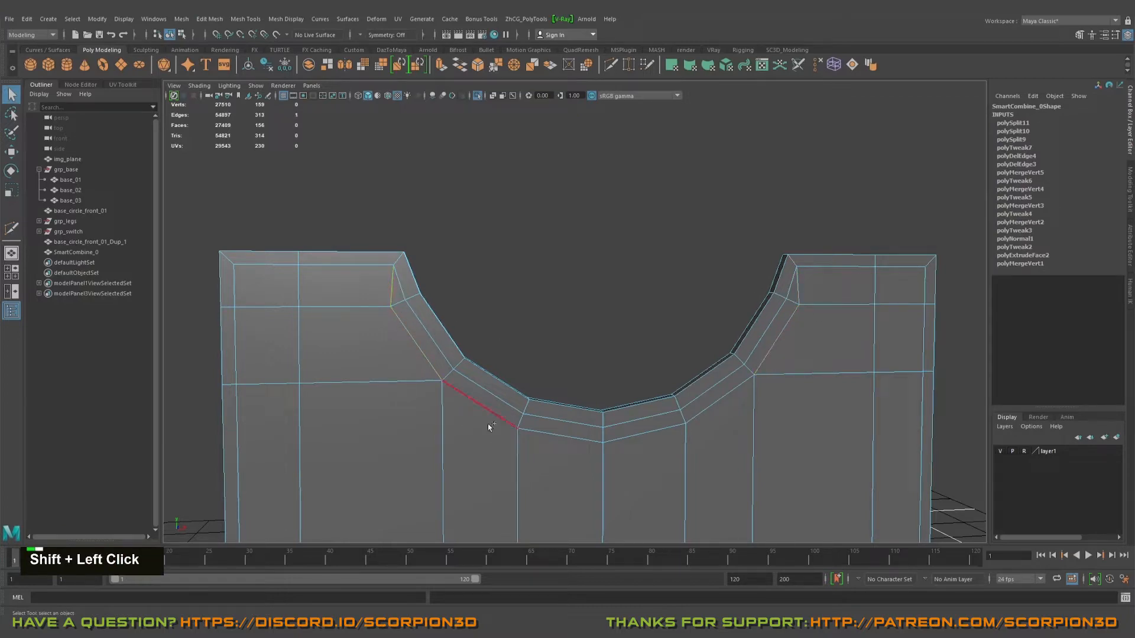
{"action": "left_click", "coordinate": [551, 433], "text": "shift"}
{"action": "left_click", "coordinate": [652, 416], "text": "shift"}
{"action": "right_click_drag", "start_coordinate": [416, 341], "coordinate": [379, 310], "text": "alt"}
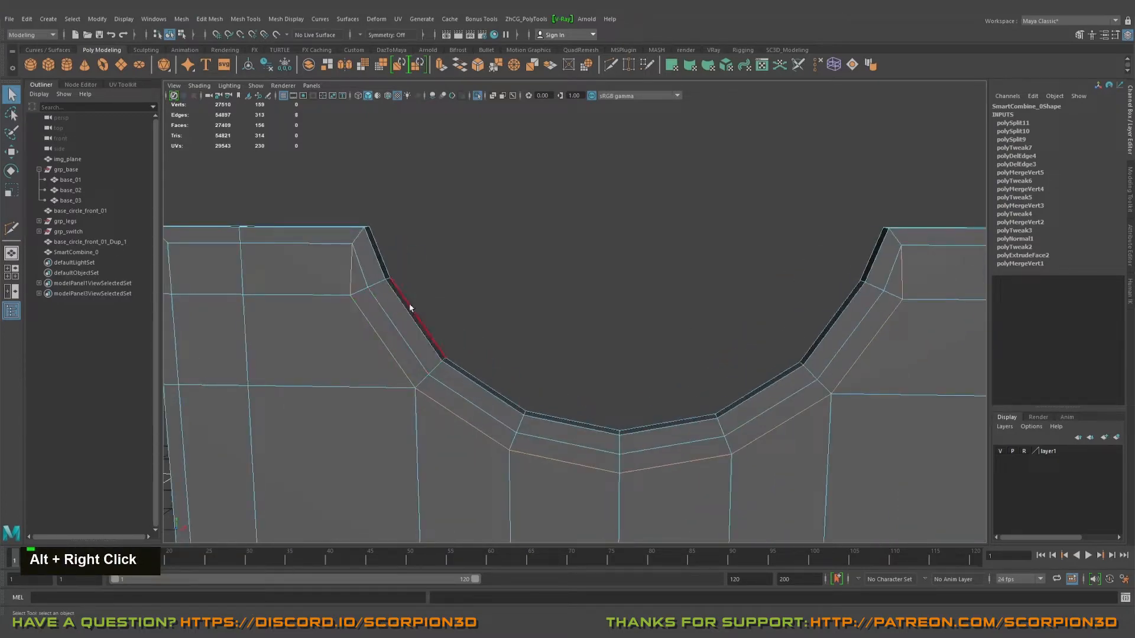
{"action": "key", "text": "ctrl+Delete"}
Step: Select the six faces along the ring cutout on the opposite side of the panel and split them lengthwise with a centred edge loop
{"action": "right_click_drag", "start_coordinate": [304, 293], "coordinate": [414, 355], "text": "alt"}
{"action": "middle_click_drag", "start_coordinate": [528, 378], "coordinate": [495, 339], "text": "alt"}
{"action": "left_click_drag", "start_coordinate": [495, 339], "coordinate": [464, 363], "text": "alt"}
{"action": "middle_click_drag", "start_coordinate": [464, 363], "coordinate": [545, 324], "text": "alt"}
{"action": "left_click_drag", "start_coordinate": [545, 325], "coordinate": [371, 317], "text": "alt"}
{"action": "middle_click_drag", "start_coordinate": [372, 317], "coordinate": [596, 321], "text": "alt"}
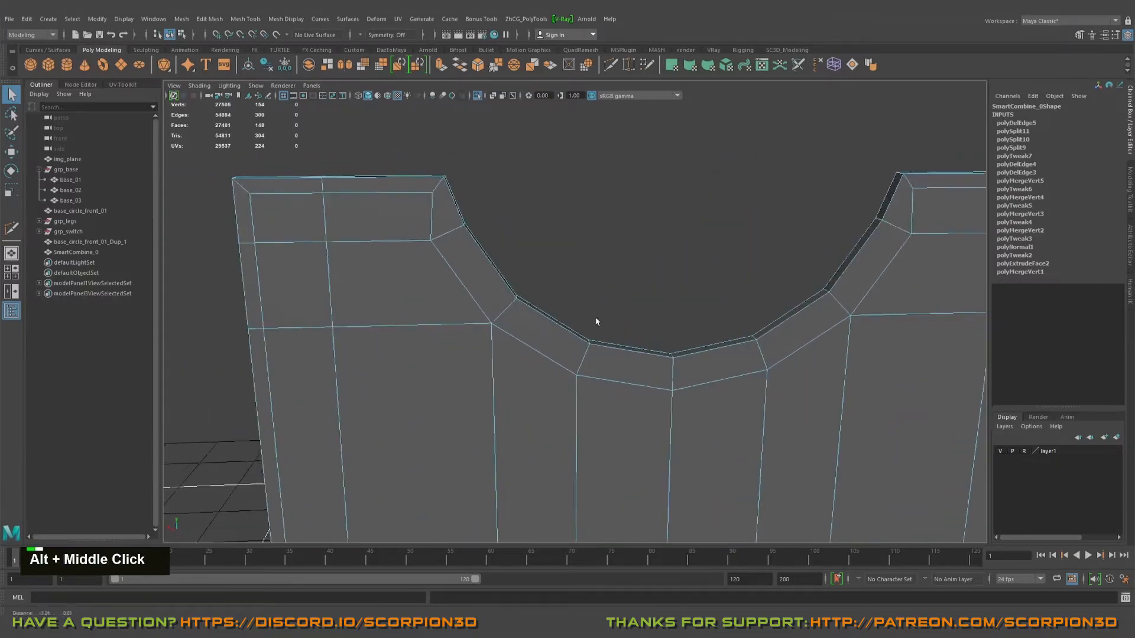
{"action": "left_click_drag", "start_coordinate": [595, 320], "coordinate": [384, 314], "text": "alt"}
{"action": "middle_click_drag", "start_coordinate": [384, 313], "coordinate": [555, 322], "text": "alt"}
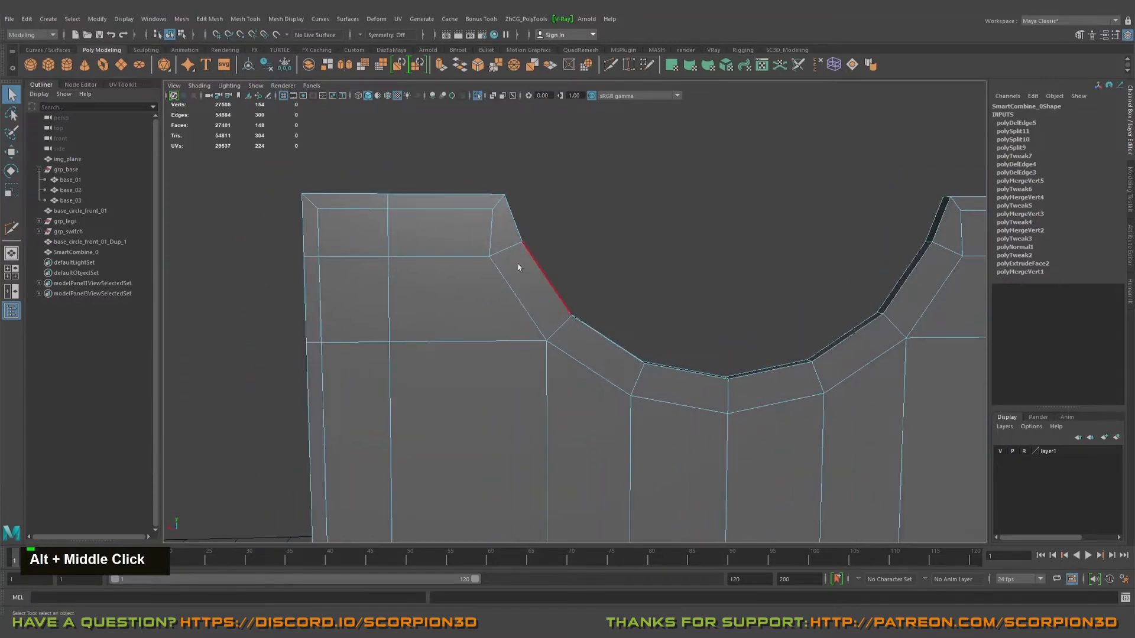
{"action": "middle_click_drag", "start_coordinate": [642, 368], "coordinate": [590, 367], "text": "alt"}
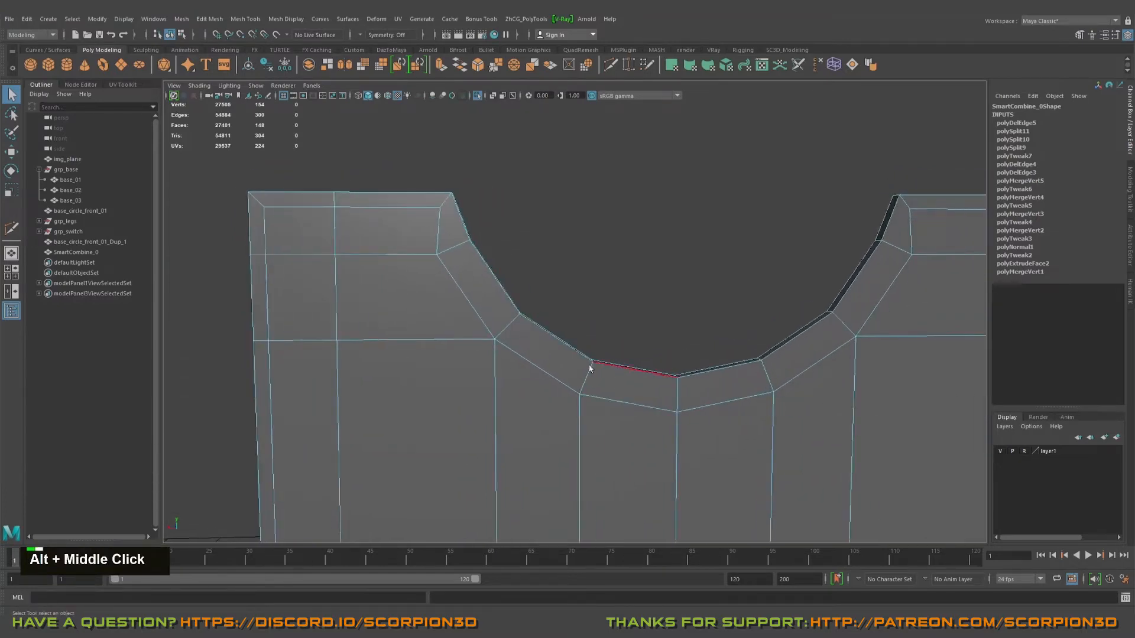
{"action": "left_click_drag", "start_coordinate": [591, 367], "coordinate": [521, 330], "text": "alt"}
{"action": "right_click", "coordinate": [515, 339]}
{"action": "key", "text": "q"}
{"action": "right_click_drag", "start_coordinate": [521, 330], "coordinate": [477, 289], "text": "ctrl+shift"}
{"action": "left_click", "coordinate": [477, 288]}
{"action": "key", "text": "Tab"}
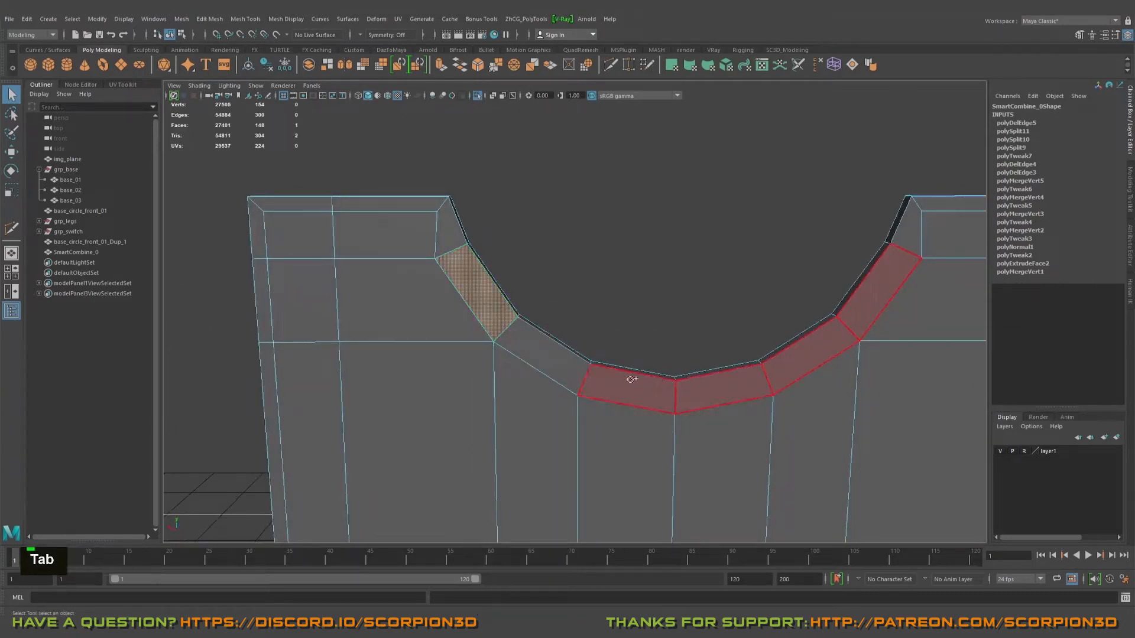
{"action": "left_click", "coordinate": [539, 337]}
{"action": "left_click", "coordinate": [640, 362], "text": "ctrl"}
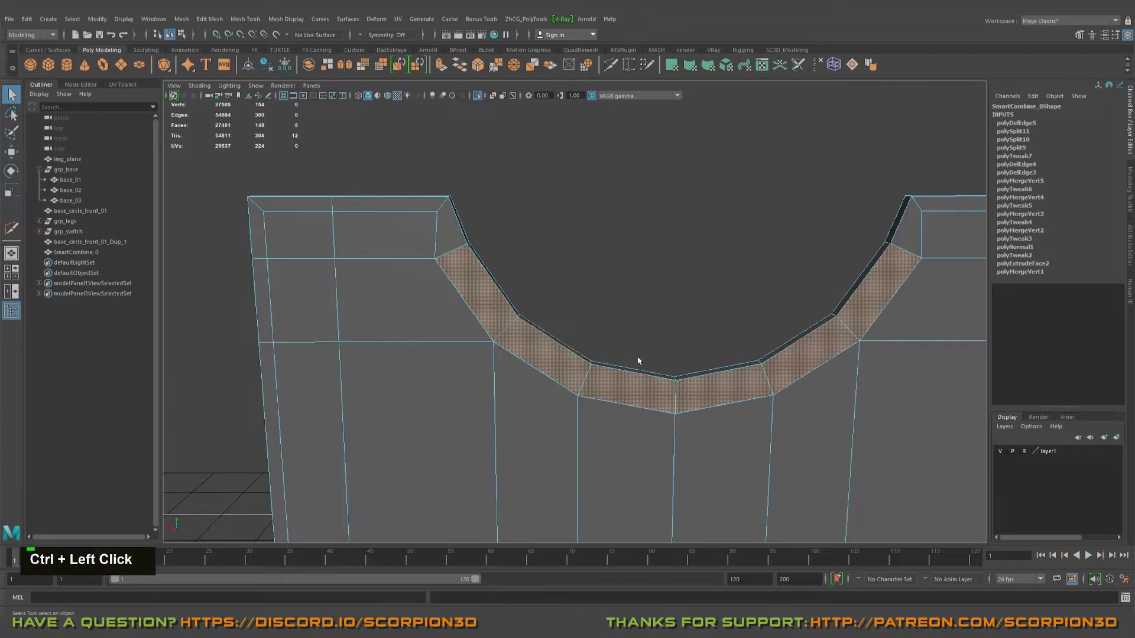
{"action": "left_click_drag", "start_coordinate": [641, 362], "coordinate": [673, 388], "text": "alt"}
{"action": "key", "text": "alt+ctrl+q"}
{"action": "middle_click_drag", "start_coordinate": [673, 388], "coordinate": [718, 367], "text": "alt"}
{"action": "key", "text": "Return"}
{"action": "left_click_drag", "start_coordinate": [718, 367], "coordinate": [678, 378], "text": "alt"}
{"action": "key", "text": "q"}
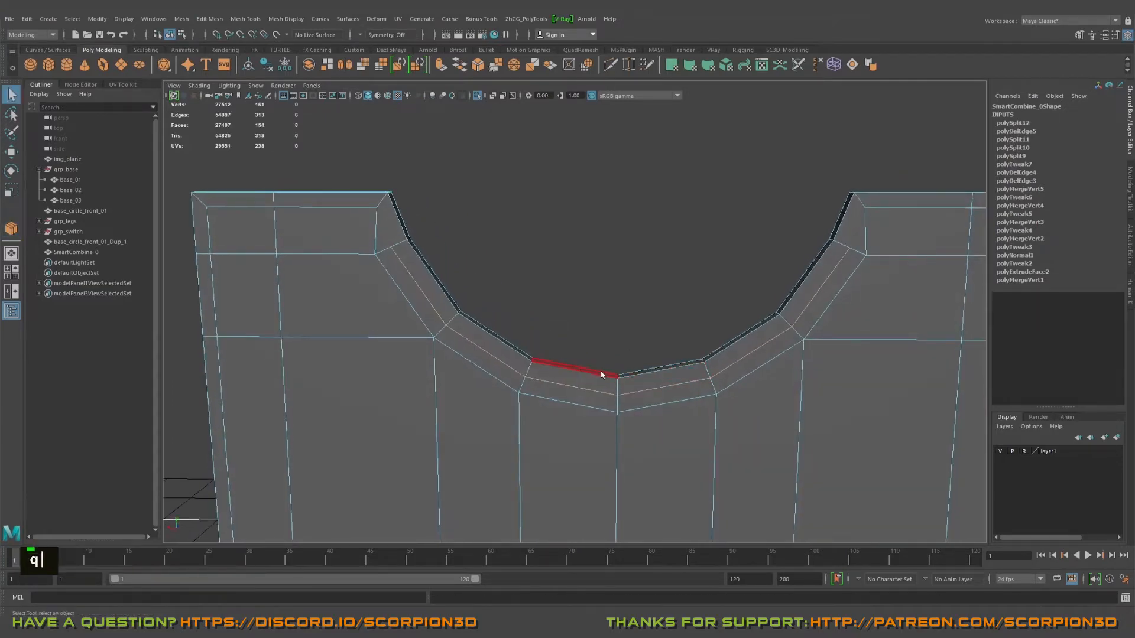
Step: Connect both ends of the opposite side's centred loop to its upper inner corner vertices with Multi-Cut
{"action": "key", "text": "ctrl+shift+x"}
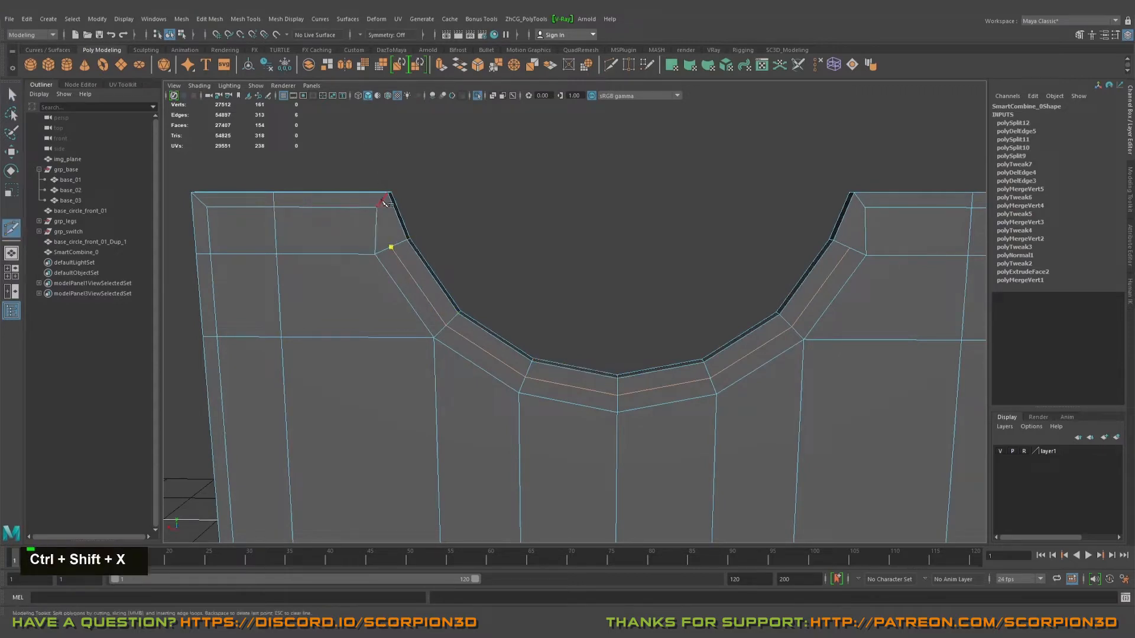
{"action": "key", "text": "Return"}
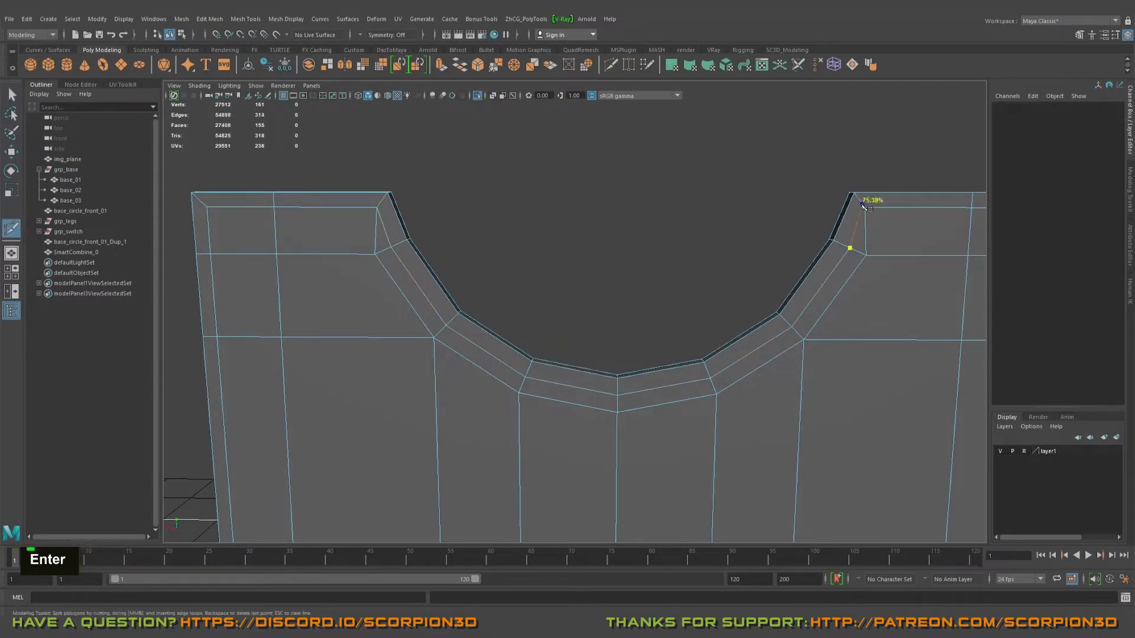
{"action": "key", "text": "q"}
Step: Delete the opposite side's outer edge loop around the cutout, together with both short vertical end edges
{"action": "left_click", "coordinate": [834, 298]}
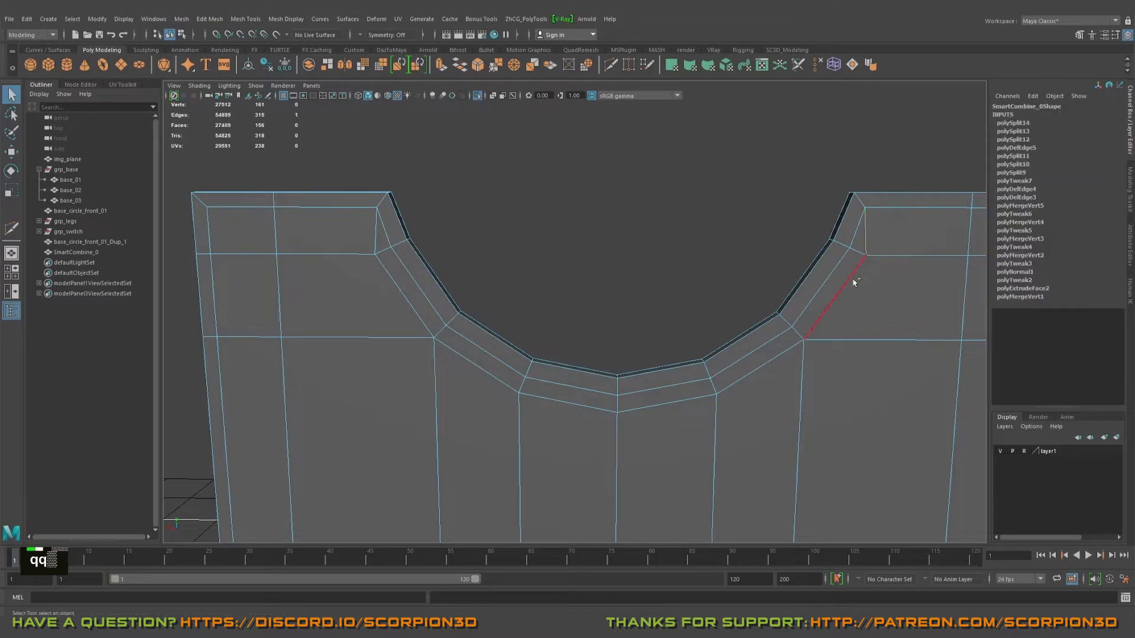
{"action": "left_click", "coordinate": [690, 401], "text": "shift"}
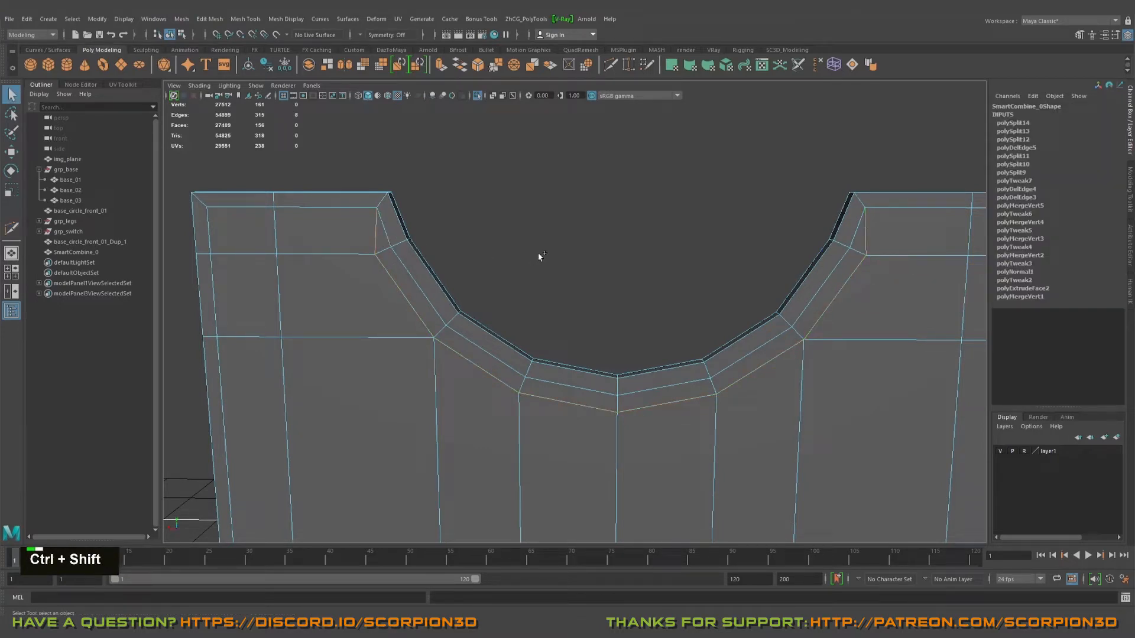
{"action": "key", "text": "ctrl"}
{"action": "key", "text": "ctrl+Delete"}
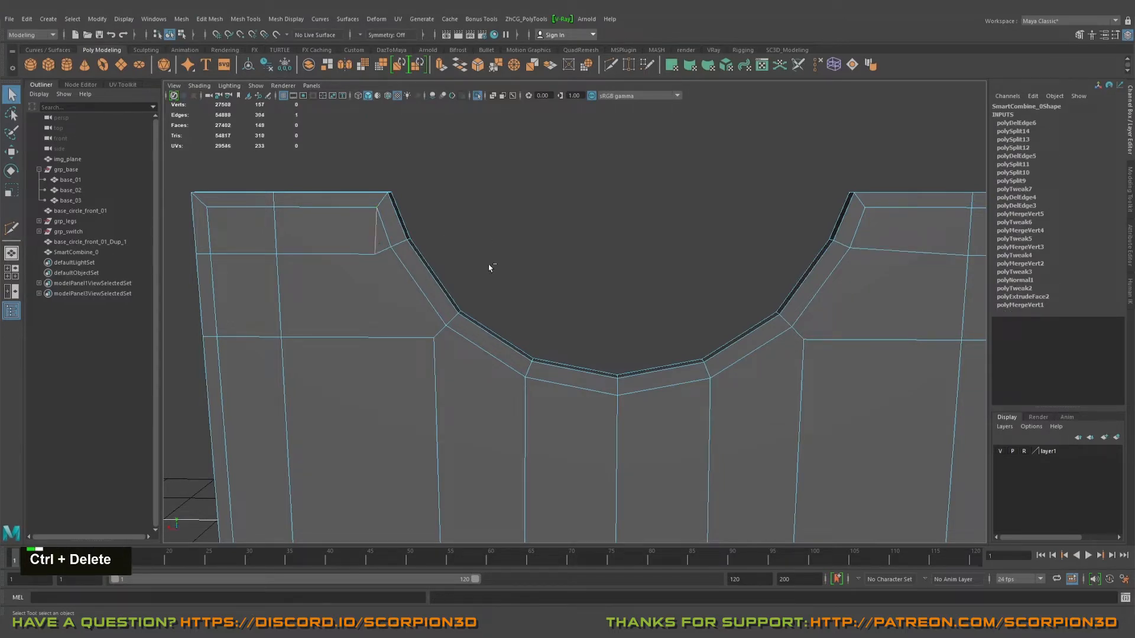
{"action": "key", "text": "ctrl+Delete"}
Step: Weld the leftover corner vertices beside the cutout onto the adjacent ring loop vertices on both sides of the panel with Quad Draw
{"action": "right_click_drag", "start_coordinate": [491, 266], "coordinate": [653, 360], "text": "alt"}
{"action": "left_click_drag", "start_coordinate": [653, 359], "coordinate": [594, 322], "text": "alt"}
{"action": "key", "text": "q"}
{"action": "right_click_drag", "start_coordinate": [586, 351], "coordinate": [536, 345]}
{"action": "right_click_drag", "start_coordinate": [537, 343], "coordinate": [483, 320]}
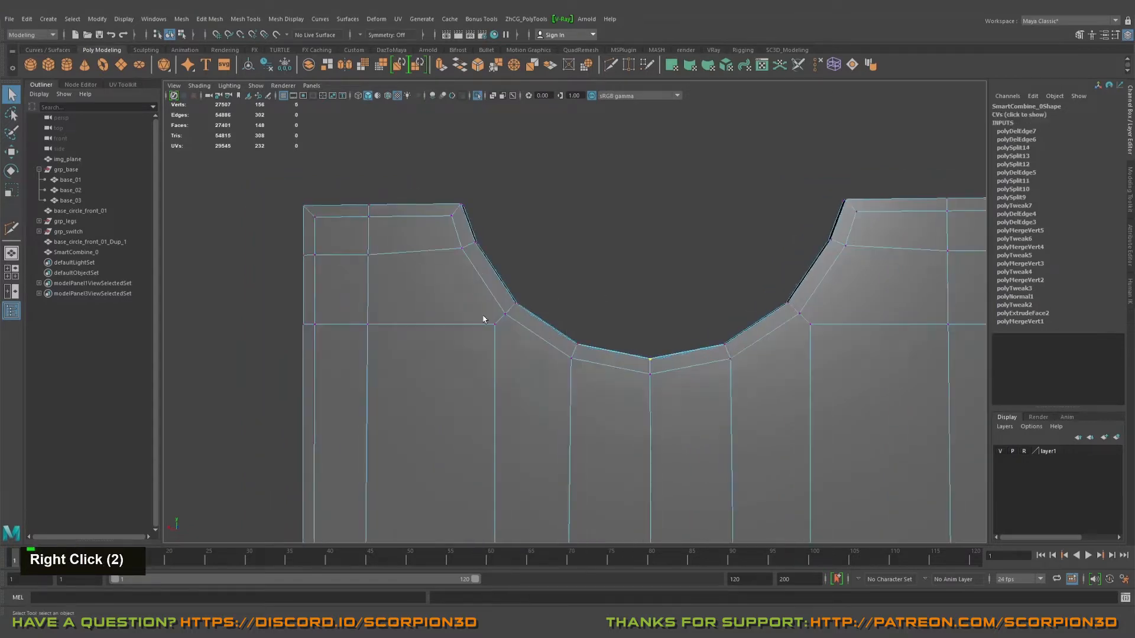
{"action": "middle_click_drag", "start_coordinate": [483, 320], "coordinate": [569, 329], "text": "alt"}
{"action": "right_click_drag", "start_coordinate": [628, 209], "coordinate": [557, 309], "text": "alt"}
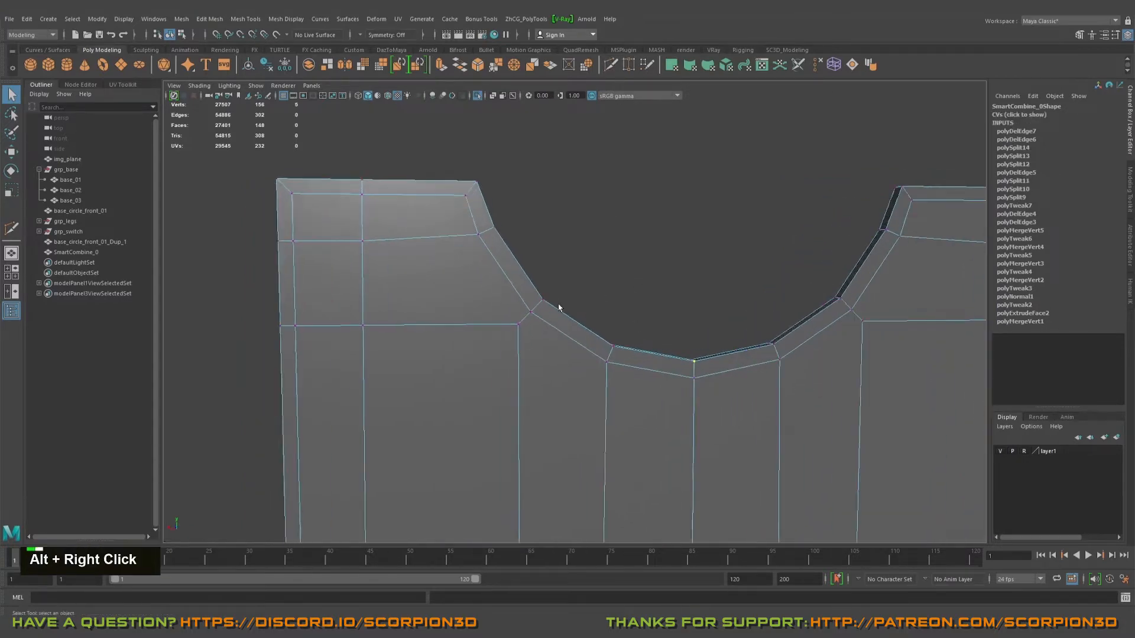
{"action": "left_click_drag", "start_coordinate": [557, 309], "coordinate": [525, 335], "text": "alt"}
{"action": "key", "text": "ctrl+shift+q"}
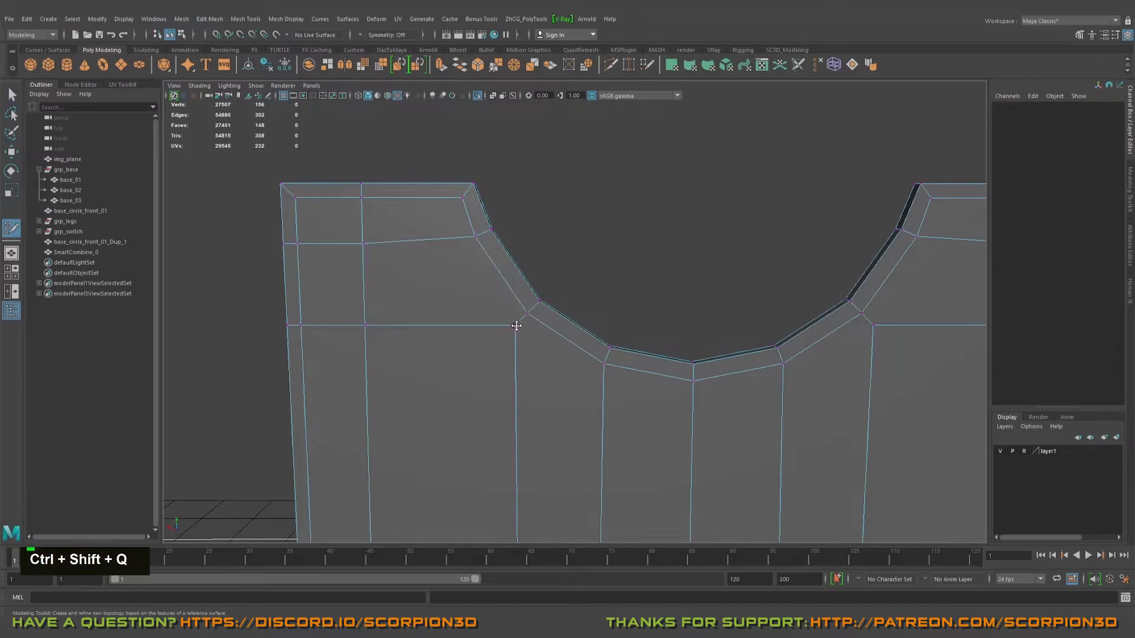
{"action": "middle_click_drag", "start_coordinate": [582, 328], "coordinate": [502, 327], "text": "alt"}
{"action": "left_click_drag", "start_coordinate": [793, 324], "coordinate": [781, 312]}
{"action": "left_click_drag", "start_coordinate": [839, 313], "coordinate": [735, 314], "text": "alt"}
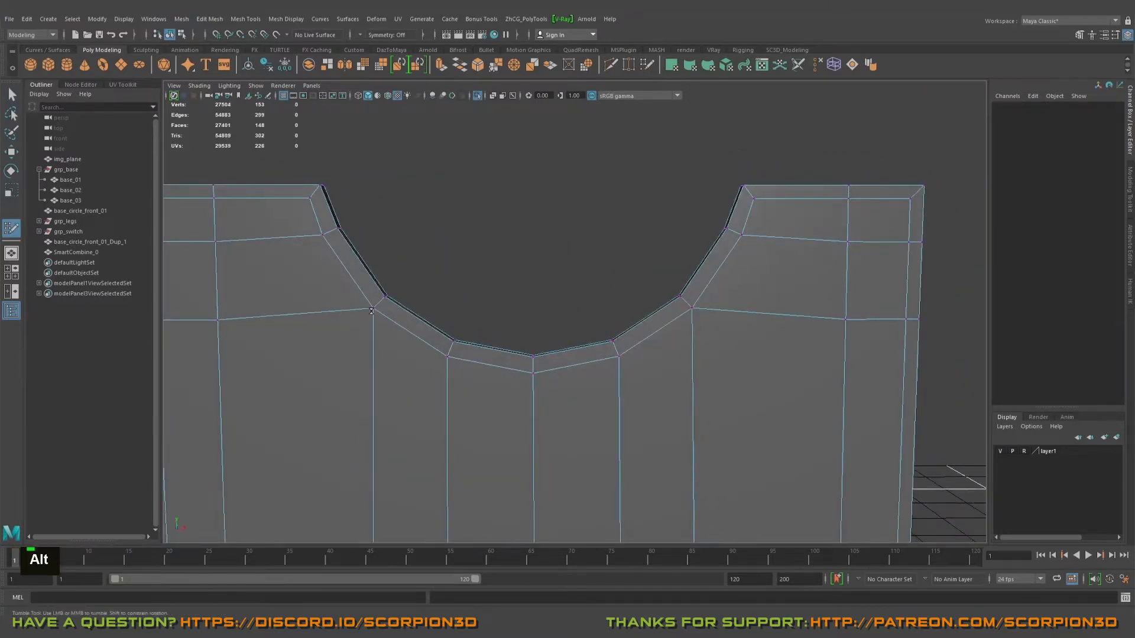
{"action": "right_click_drag", "start_coordinate": [581, 352], "coordinate": [386, 316], "text": "alt"}
{"action": "middle_click_drag", "start_coordinate": [386, 316], "coordinate": [498, 322], "text": "alt"}
Step: Select the horizontal edges beside one end of the cutout and vertex-snap them vertically to the adjacent ring loop vertex to level them
{"action": "key", "text": "q"}
{"action": "right_click_drag", "start_coordinate": [465, 322], "coordinate": [464, 283]}
{"action": "double_click", "coordinate": [429, 320]}
{"action": "left_click", "coordinate": [540, 313], "text": "ctrl"}
{"action": "middle_click_drag", "start_coordinate": [540, 314], "coordinate": [698, 321], "text": "alt"}
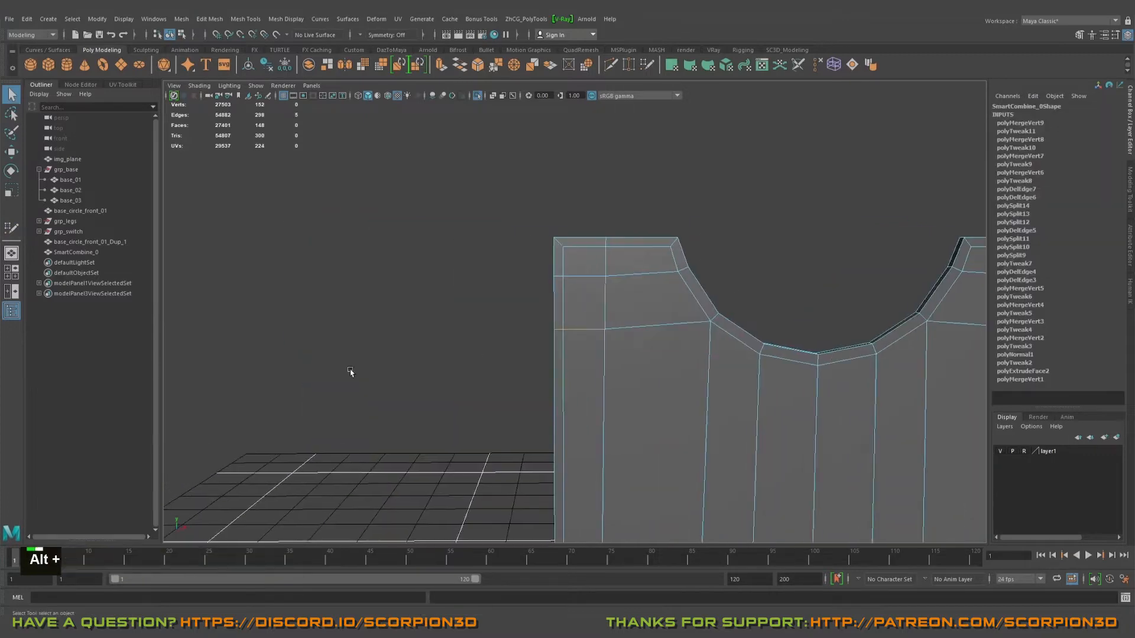
{"action": "right_click_drag", "start_coordinate": [351, 371], "coordinate": [593, 297], "text": "alt"}
{"action": "middle_click_drag", "start_coordinate": [594, 297], "coordinate": [524, 289], "text": "alt"}
{"action": "key", "text": "w"}
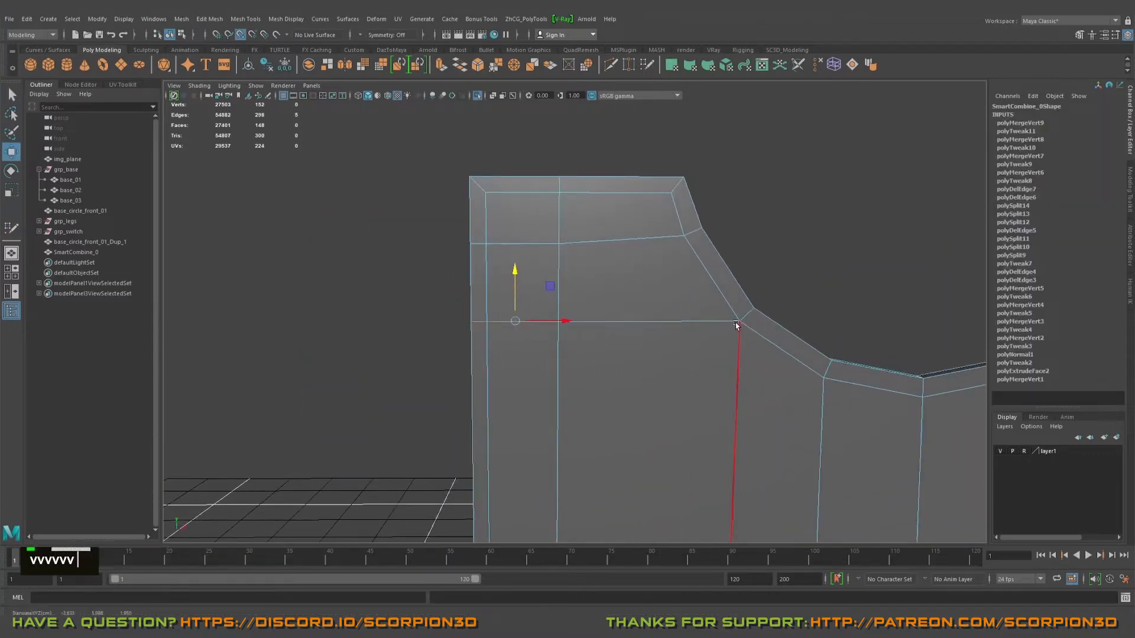
Step: Level the matching horizontal edges at the cutout's other end by snapping them to the ring loop vertex's height, and return to object mode
{"action": "middle_click_drag", "start_coordinate": [735, 329], "coordinate": [585, 302], "text": "alt"}
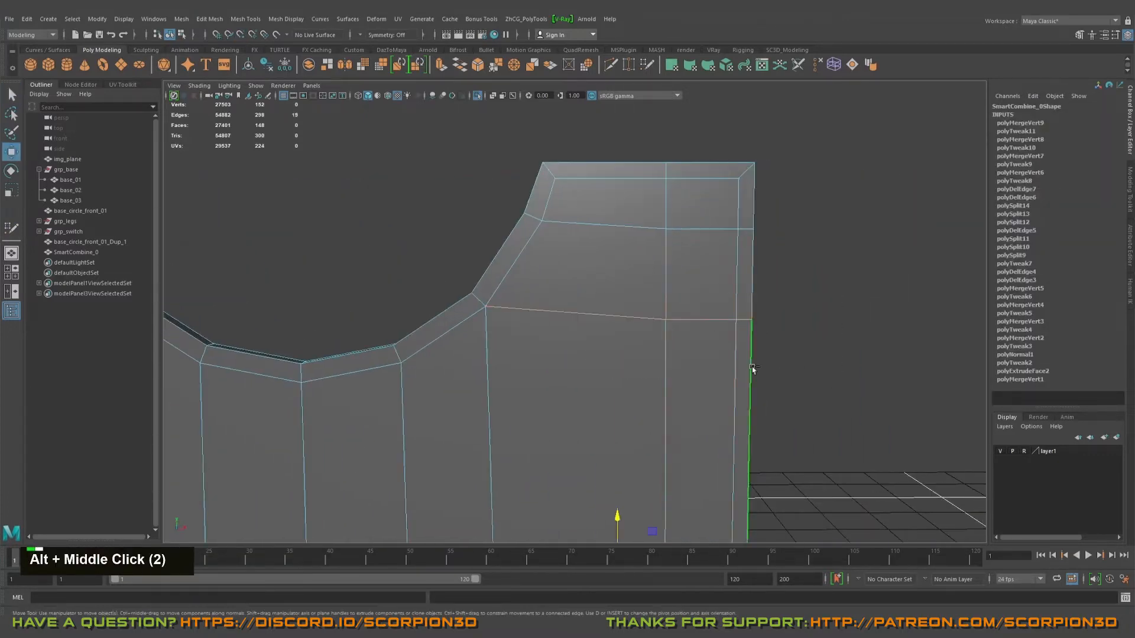
{"action": "left_click_drag", "start_coordinate": [530, 388], "coordinate": [998, 523], "text": "ctrl"}
{"action": "left_click_drag", "start_coordinate": [893, 257], "coordinate": [893, 258], "text": "ctrl"}
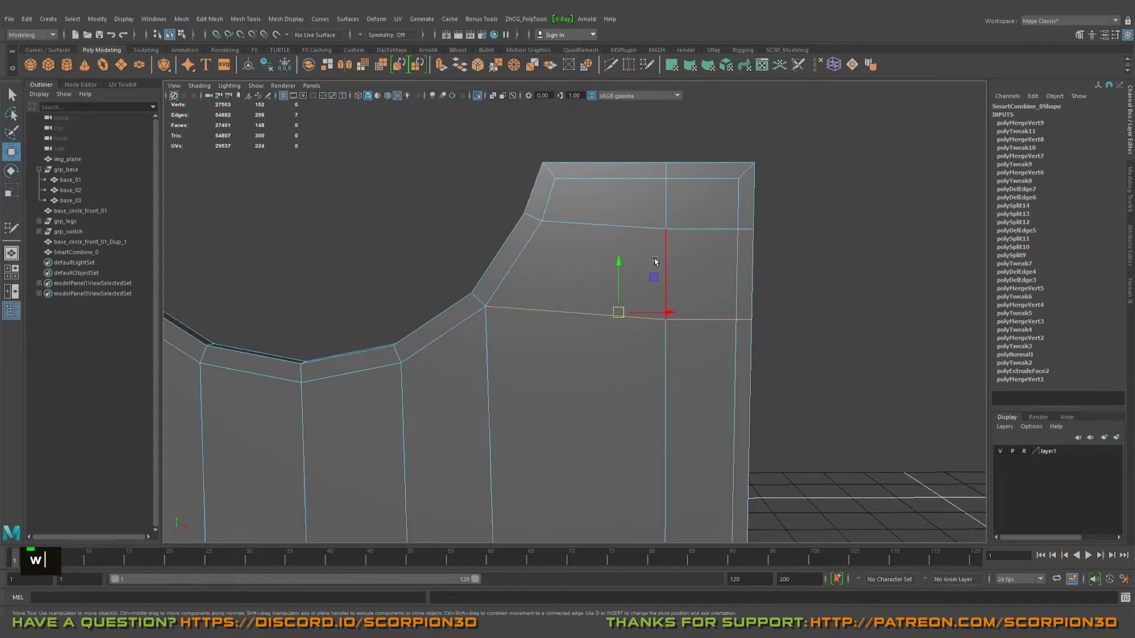
{"action": "left_click_drag", "start_coordinate": [455, 244], "coordinate": [483, 266], "text": "ctrl"}
{"action": "key", "text": "v"}
{"action": "left_click_drag", "start_coordinate": [708, 271], "coordinate": [483, 307]}
{"action": "right_click_drag", "start_coordinate": [684, 271], "coordinate": [662, 330], "text": "alt"}
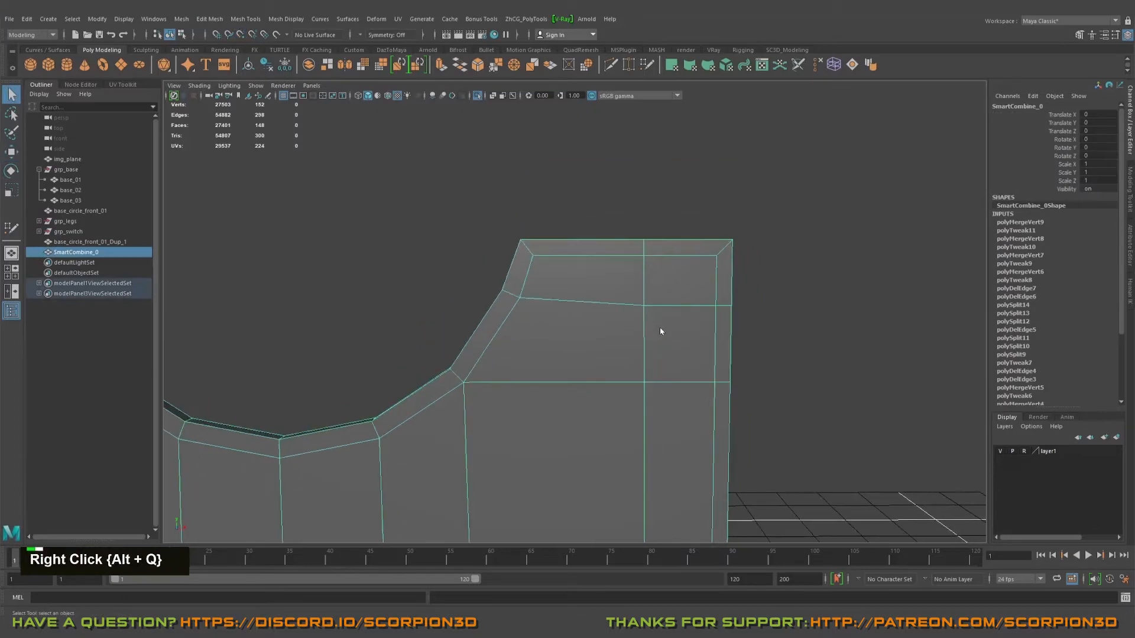
Step: Level the horizontal edges beside both cutout ends by vertex-snapping them vertically to the adjacent ring loop vertex, and return to object mode
{"action": "double_click", "coordinate": [582, 303]}
{"action": "left_click_drag", "start_coordinate": [566, 347], "coordinate": [566, 347], "text": "ctrl"}
{"action": "middle_click_drag", "start_coordinate": [567, 348], "coordinate": [981, 268], "text": "alt"}
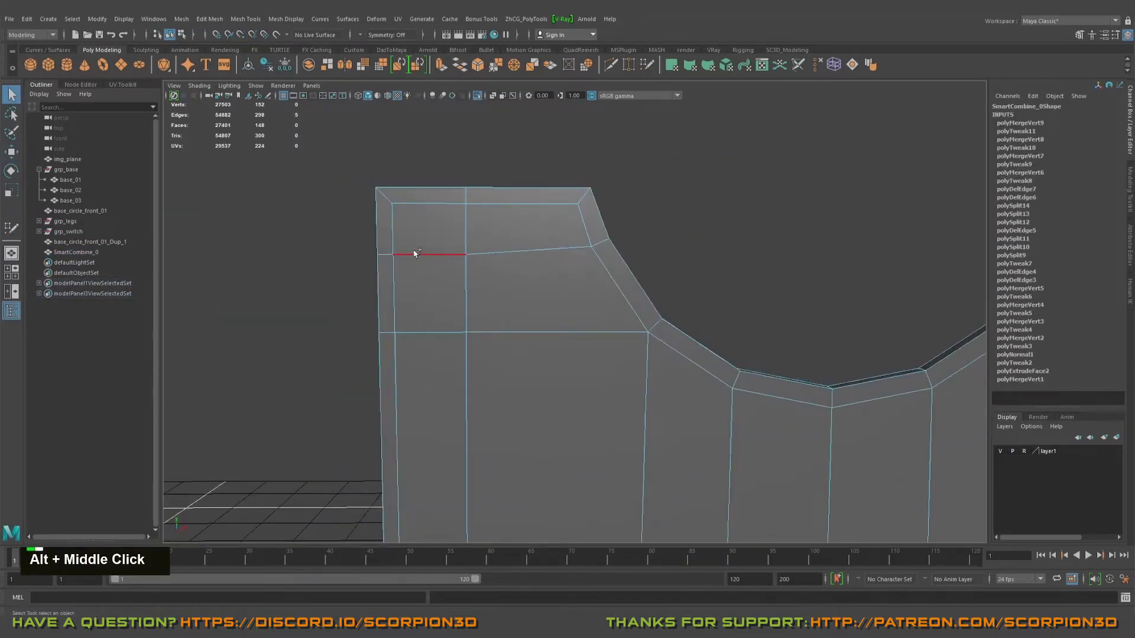
{"action": "left_click_drag", "start_coordinate": [731, 315], "coordinate": [598, 296], "text": "alt"}
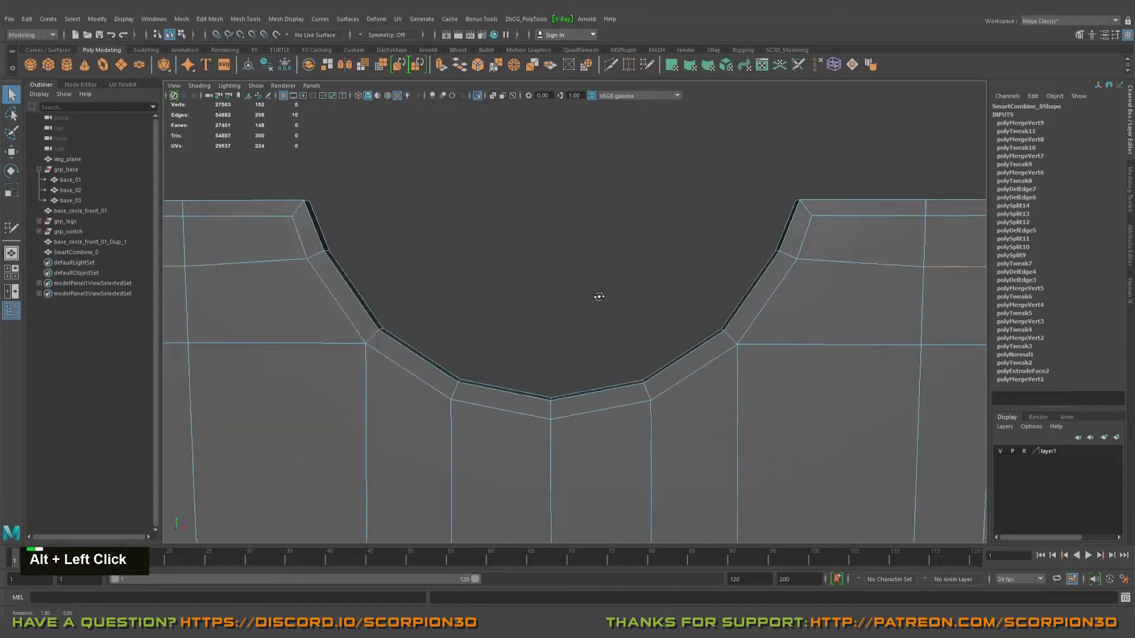
{"action": "middle_click_drag", "start_coordinate": [597, 296], "coordinate": [706, 292], "text": "alt"}
{"action": "key", "text": "r"}
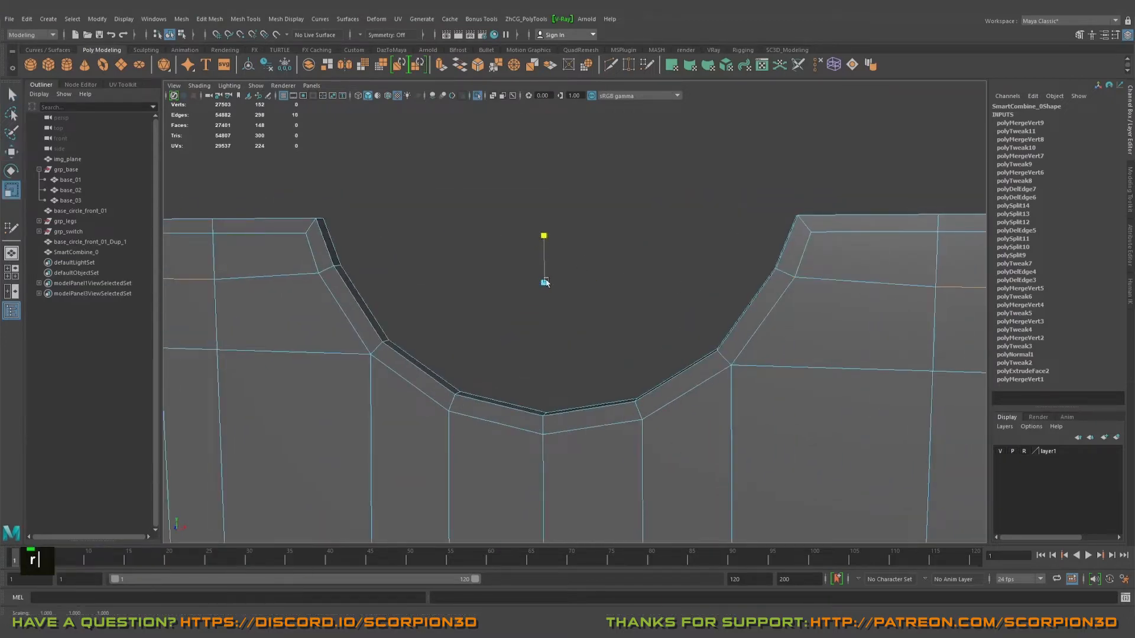
{"action": "left_click_drag", "start_coordinate": [545, 282], "coordinate": [551, 308], "text": "alt"}
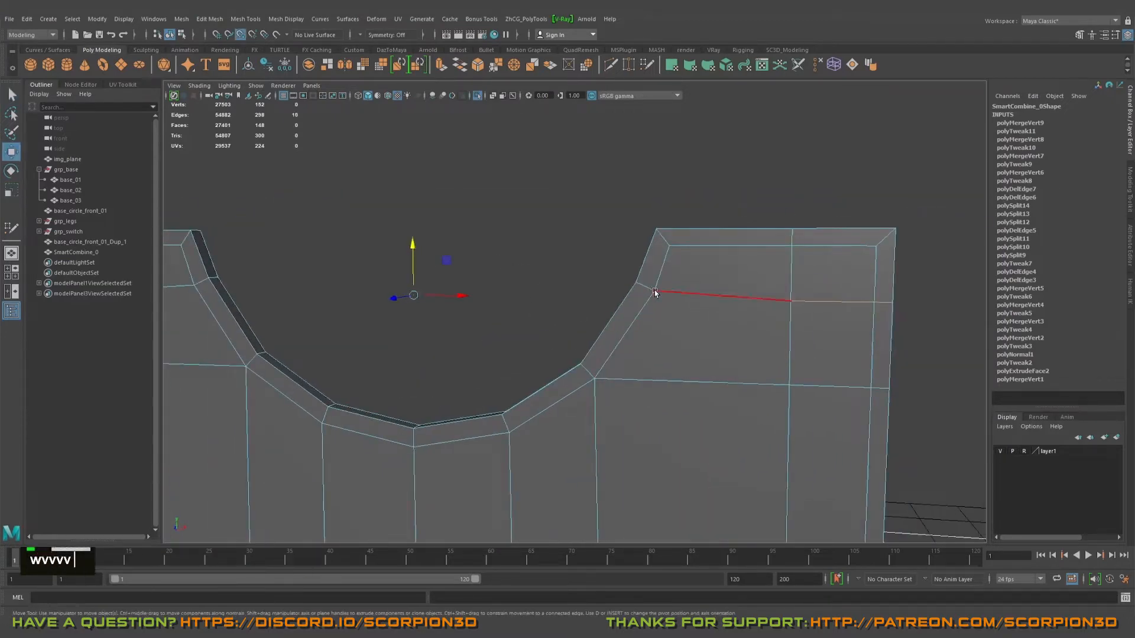
{"action": "middle_click_drag", "start_coordinate": [654, 293], "coordinate": [644, 300]}
{"action": "right_click_drag", "start_coordinate": [685, 312], "coordinate": [739, 321]}
{"action": "scroll", "coordinate": [739, 321], "scroll_direction": "down", "scroll_amount": 3}
{"action": "middle_click_drag", "start_coordinate": [704, 393], "coordinate": [765, 291], "text": "alt"}
{"action": "right_click_drag", "start_coordinate": [718, 324], "coordinate": [762, 284]}
Step: Preview the whole panel smoothed to examine its cutout and corners, and return to the unsmoothed cage
{"action": "scroll", "coordinate": [801, 463], "scroll_direction": "down", "scroll_amount": 5}
{"action": "mouse_move", "coordinate": [800, 463]}
{"action": "left_mouse_down", "text": "alt"}
{"action": "mouse_move", "coordinate": [805, 451]}
{"action": "mouse_move", "coordinate": [794, 467]}
{"action": "left_mouse_up", "text": "alt"}
{"action": "middle_click_drag", "start_coordinate": [795, 467], "coordinate": [823, 360], "text": "alt"}
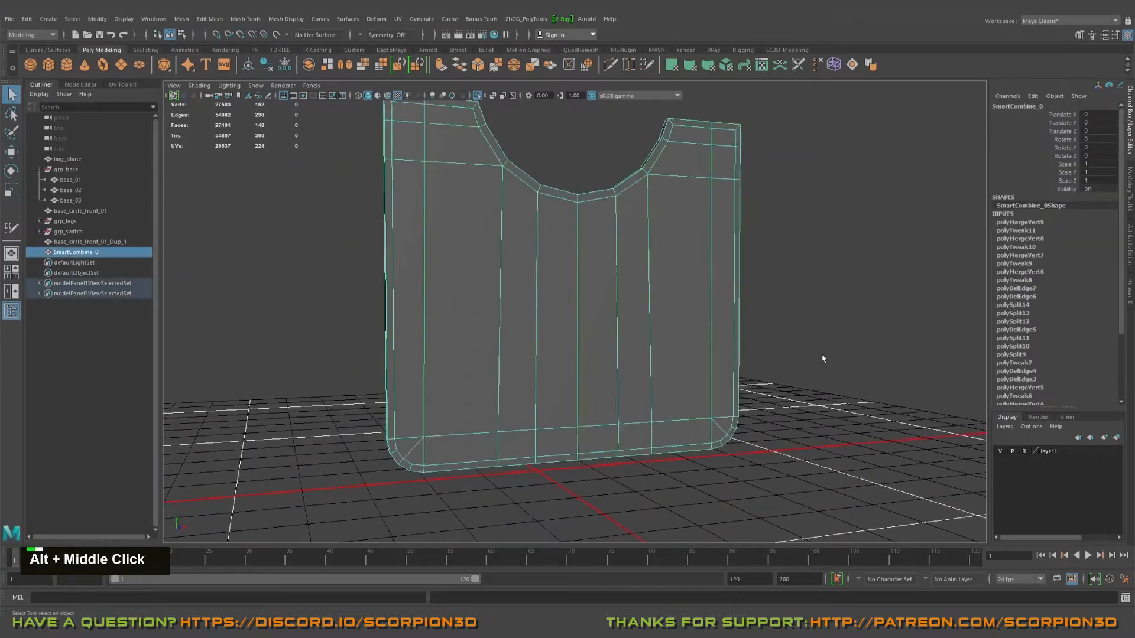
{"action": "left_click", "coordinate": [823, 360]}
{"action": "left_click_drag", "start_coordinate": [823, 360], "coordinate": [750, 378], "text": "alt"}
{"action": "middle_click_drag", "start_coordinate": [750, 377], "coordinate": [724, 428], "text": "alt"}
{"action": "left_click", "coordinate": [724, 428]}
{"action": "left_click_drag", "start_coordinate": [724, 427], "coordinate": [716, 418], "text": "alt"}
{"action": "key", "text": "3"}
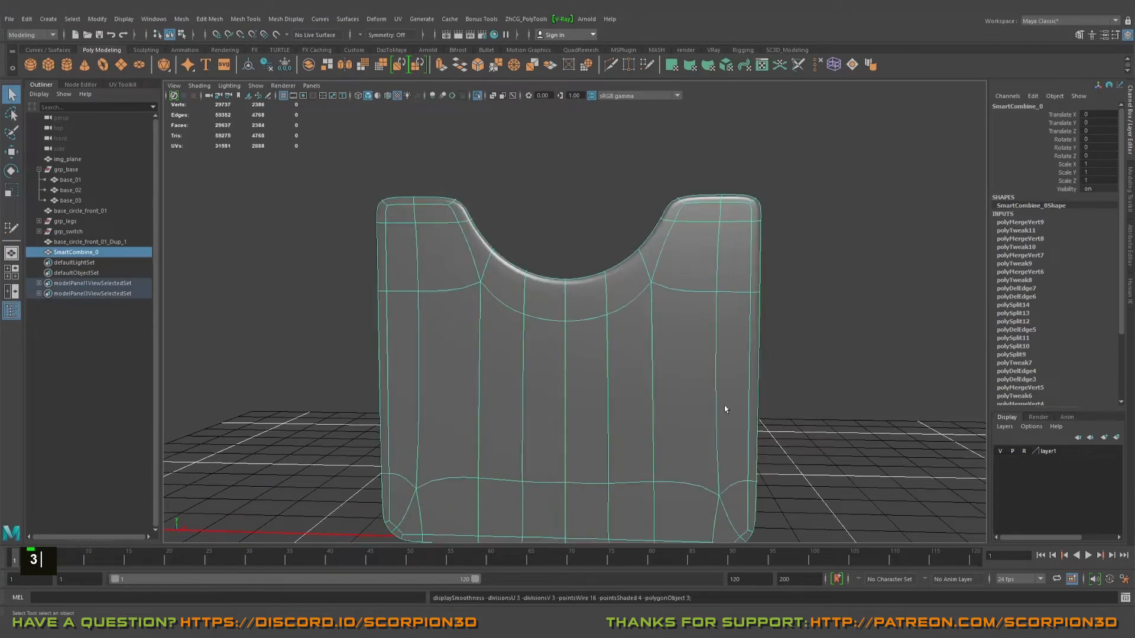
{"action": "middle_click_drag", "start_coordinate": [771, 440], "coordinate": [704, 328], "text": "alt"}
{"action": "key", "text": "1"}
{"action": "left_click_drag", "start_coordinate": [704, 329], "coordinate": [714, 329], "text": "alt"}
{"action": "middle_click_drag", "start_coordinate": [715, 329], "coordinate": [689, 337], "text": "alt"}
{"action": "left_click_drag", "start_coordinate": [689, 336], "coordinate": [699, 319], "text": "alt"}
{"action": "middle_click_drag", "start_coordinate": [698, 319], "coordinate": [679, 357], "text": "alt"}
Step: Leave isolation and examine how the panel sits against the body and circular ring from both sides
{"action": "key", "text": "ctrl+1"}
{"action": "left_click_drag", "start_coordinate": [679, 357], "coordinate": [591, 354], "text": "alt"}
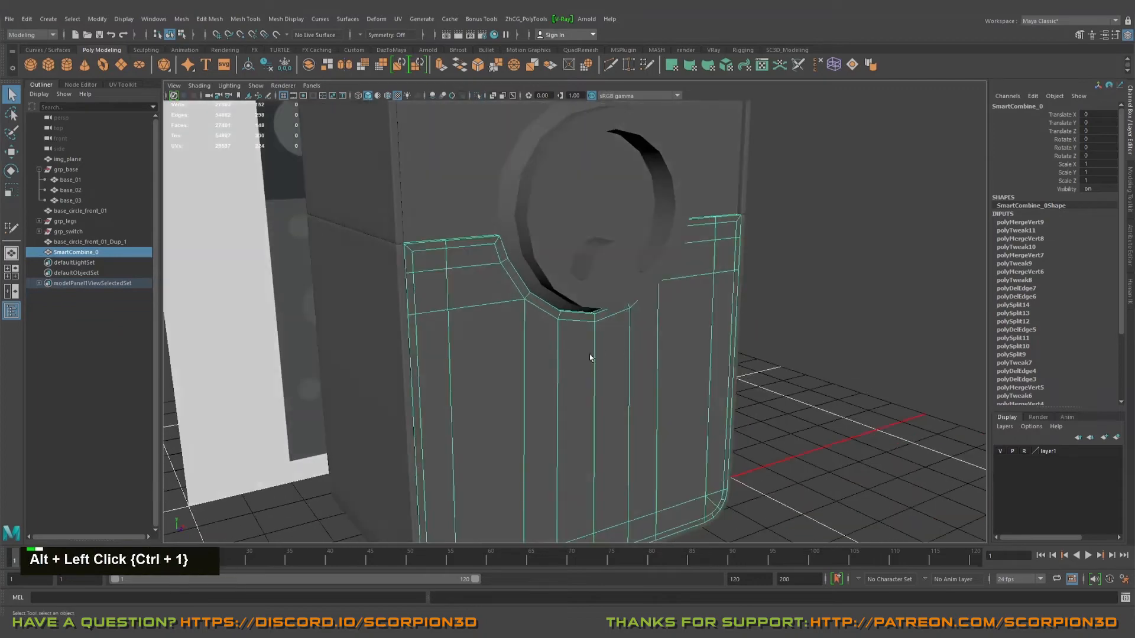
{"action": "right_click_drag", "start_coordinate": [591, 354], "coordinate": [584, 380], "text": "alt"}
{"action": "left_click_drag", "start_coordinate": [585, 379], "coordinate": [609, 332], "text": "alt"}
{"action": "right_click_drag", "start_coordinate": [610, 333], "coordinate": [662, 316], "text": "alt"}
{"action": "scroll", "coordinate": [649, 322], "scroll_direction": "down", "scroll_amount": 3, "text": "alt"}
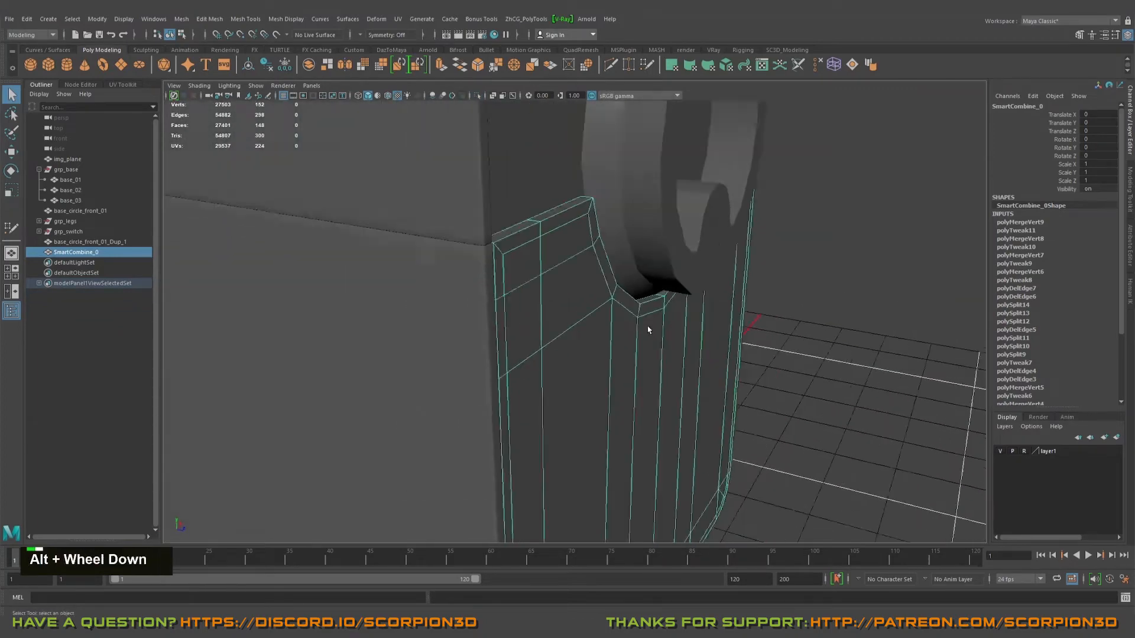
{"action": "left_click_drag", "start_coordinate": [648, 323], "coordinate": [618, 357], "text": "alt"}
{"action": "middle_click_drag", "start_coordinate": [618, 357], "coordinate": [588, 316], "text": "alt"}
{"action": "left_click_drag", "start_coordinate": [588, 316], "coordinate": [562, 316], "text": "alt"}
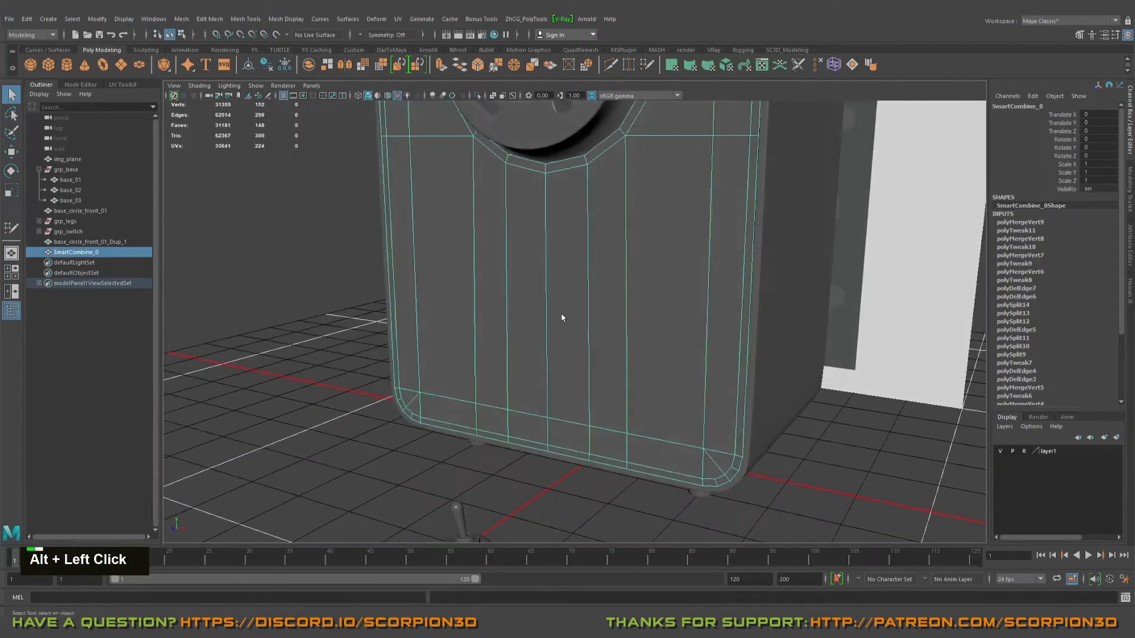
{"action": "middle_click_drag", "start_coordinate": [562, 317], "coordinate": [597, 325], "text": "alt"}
{"action": "left_click_drag", "start_coordinate": [597, 324], "coordinate": [647, 314], "text": "alt"}
{"action": "middle_click_drag", "start_coordinate": [647, 313], "coordinate": [715, 210], "text": "alt"}
{"action": "right_click_drag", "start_coordinate": [694, 240], "coordinate": [699, 264], "text": "alt"}
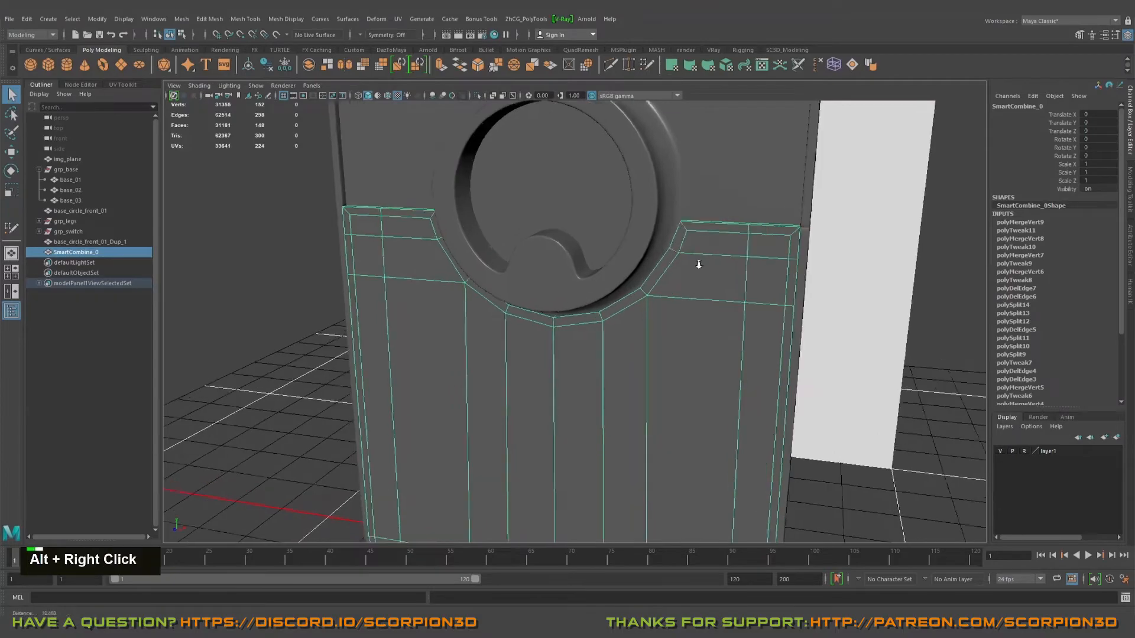
{"action": "left_click_drag", "start_coordinate": [699, 263], "coordinate": [693, 286], "text": "alt"}
{"action": "right_click_drag", "start_coordinate": [694, 285], "coordinate": [727, 347], "text": "alt"}
{"action": "middle_click_drag", "start_coordinate": [727, 347], "coordinate": [685, 313], "text": "alt"}
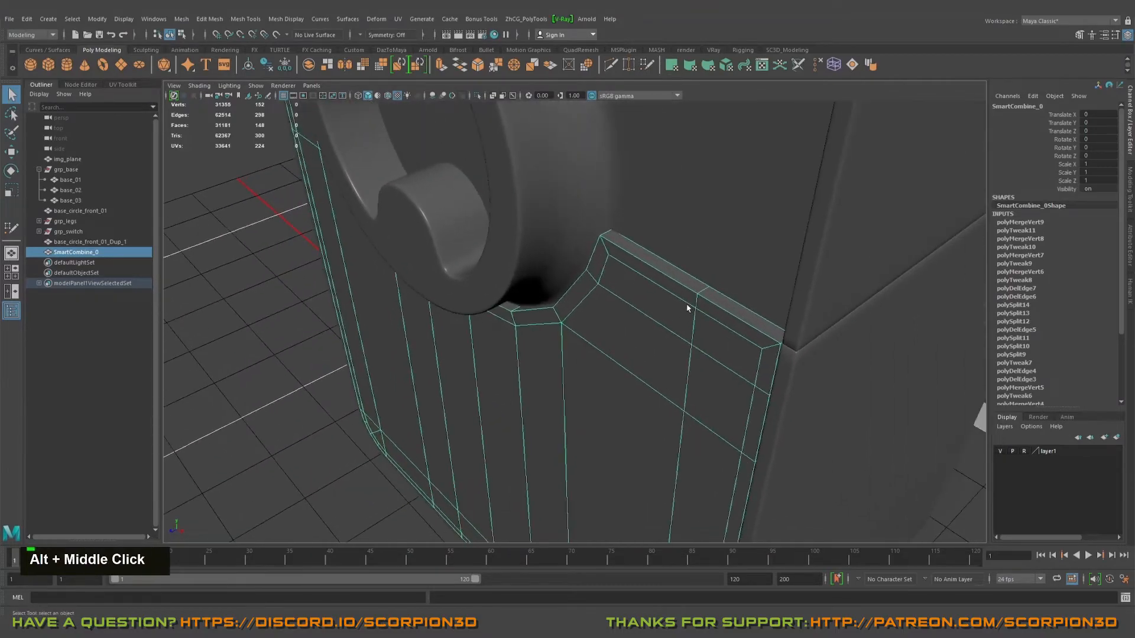
Step: Isolate the panel and bevel its front and back outline edge loops with fraction 0.5, 1 segment and chamfer off
{"action": "key", "text": "ctrl+1"}
{"action": "left_click_drag", "start_coordinate": [687, 308], "coordinate": [643, 309], "text": "alt"}
{"action": "middle_click_drag", "start_coordinate": [643, 309], "coordinate": [591, 284], "text": "alt"}
{"action": "key", "text": "q"}
{"action": "right_click_drag", "start_coordinate": [593, 289], "coordinate": [597, 277]}
{"action": "double_click", "coordinate": [598, 274]}
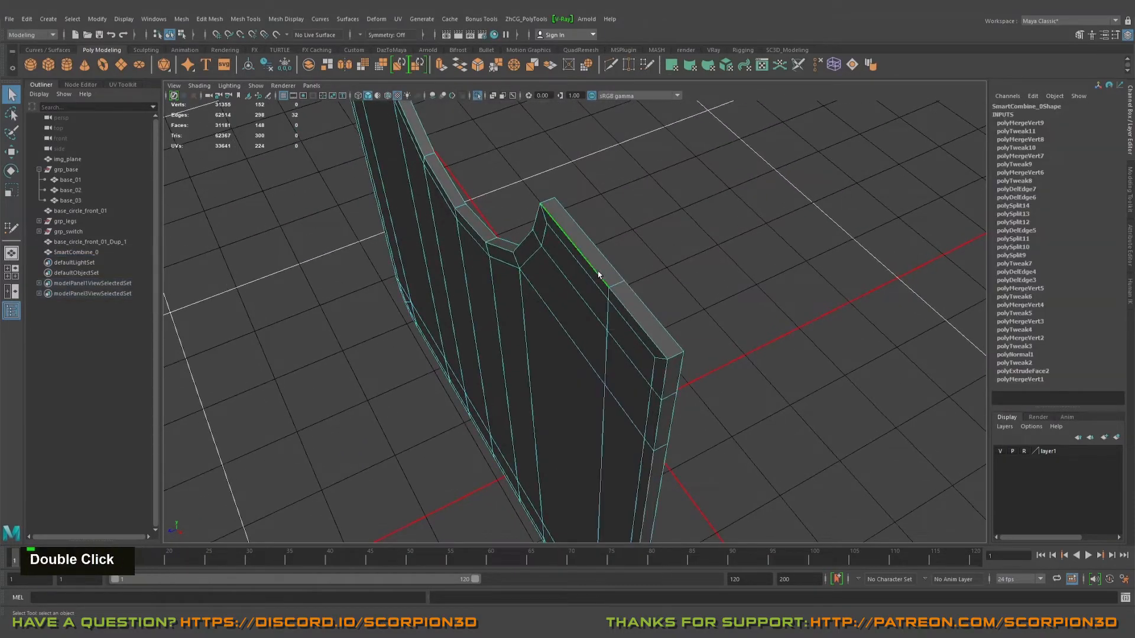
{"action": "left_click_drag", "start_coordinate": [598, 274], "coordinate": [520, 266], "text": "alt"}
{"action": "right_click_drag", "start_coordinate": [519, 266], "coordinate": [531, 307], "text": "alt"}
{"action": "left_click_drag", "start_coordinate": [532, 307], "coordinate": [656, 279], "text": "alt"}
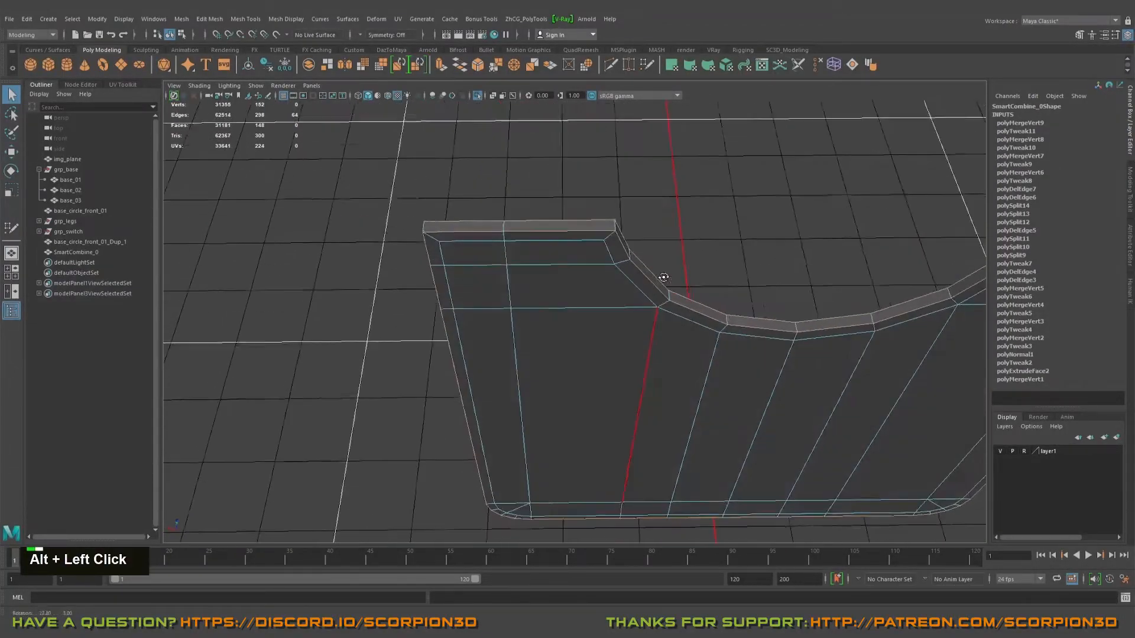
{"action": "right_click_drag", "start_coordinate": [656, 278], "coordinate": [590, 276], "text": "alt"}
{"action": "middle_click_drag", "start_coordinate": [590, 276], "coordinate": [595, 296], "text": "alt"}
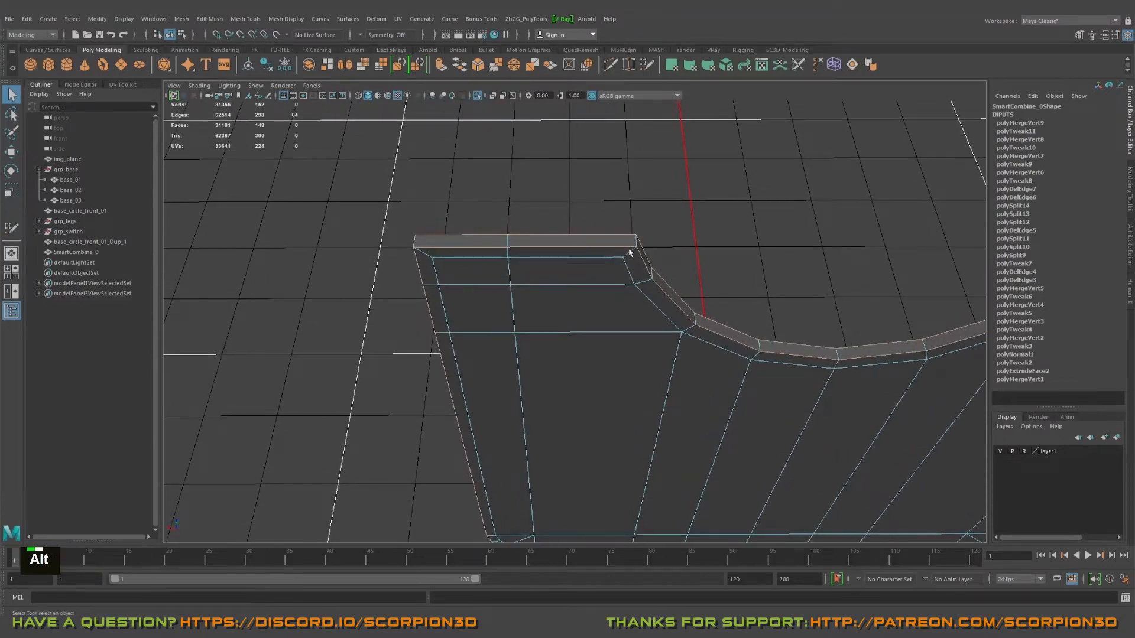
{"action": "middle_click_drag", "start_coordinate": [636, 235], "coordinate": [591, 343], "text": "alt"}
{"action": "left_click_drag", "start_coordinate": [591, 342], "coordinate": [567, 232], "text": "alt"}
{"action": "middle_click_drag", "start_coordinate": [567, 233], "coordinate": [608, 274], "text": "alt"}
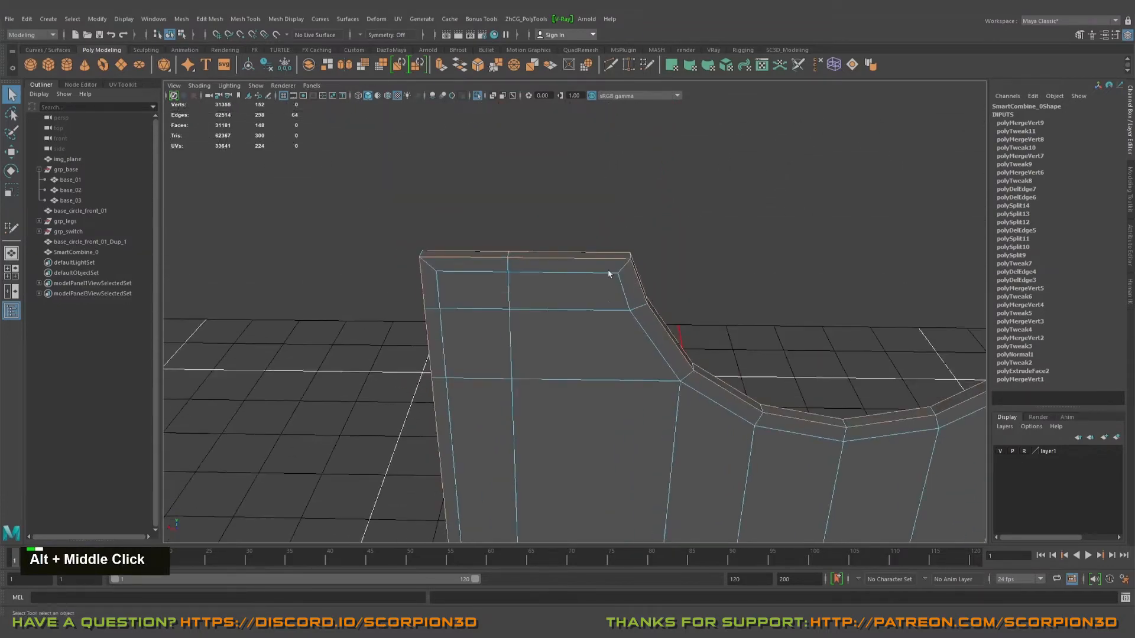
{"action": "left_click_drag", "start_coordinate": [592, 321], "coordinate": [691, 342], "text": "alt"}
{"action": "middle_click_drag", "start_coordinate": [691, 342], "coordinate": [583, 342], "text": "alt"}
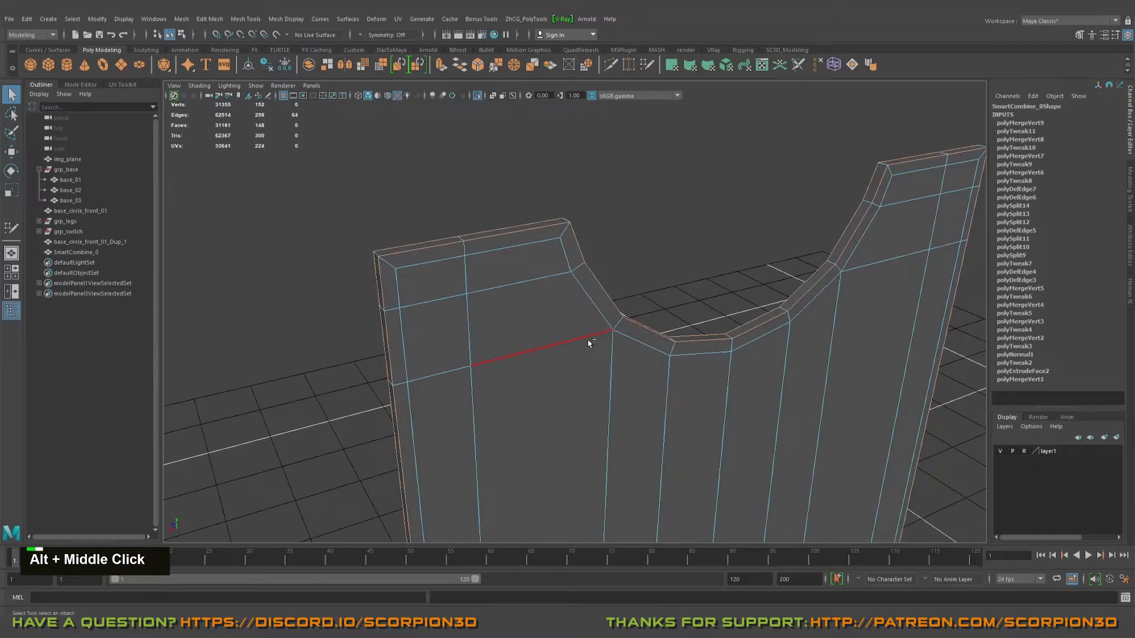
{"action": "key", "text": "ctrl+b"}
{"action": "left_click_drag", "start_coordinate": [497, 296], "coordinate": [591, 308], "text": "alt"}
{"action": "right_click_drag", "start_coordinate": [591, 307], "coordinate": [648, 361], "text": "alt"}
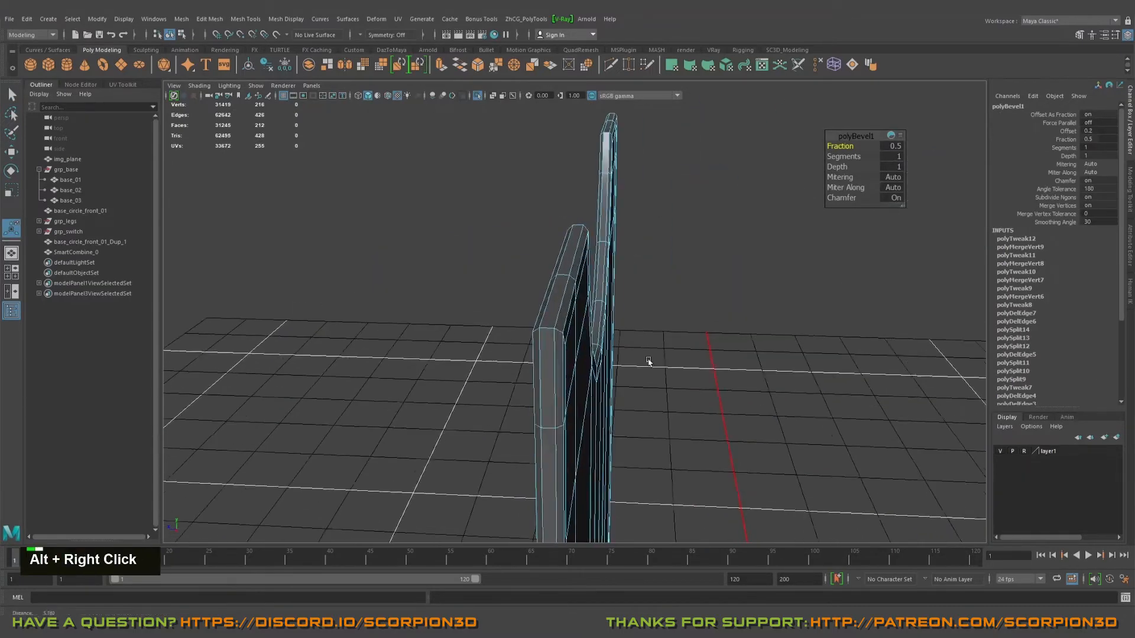
{"action": "left_click", "coordinate": [842, 197]}
{"action": "left_click_drag", "start_coordinate": [739, 266], "coordinate": [556, 295], "text": "alt"}
{"action": "middle_click_drag", "start_coordinate": [556, 295], "coordinate": [555, 346], "text": "alt"}
{"action": "left_click_drag", "start_coordinate": [555, 345], "coordinate": [558, 331], "text": "alt"}
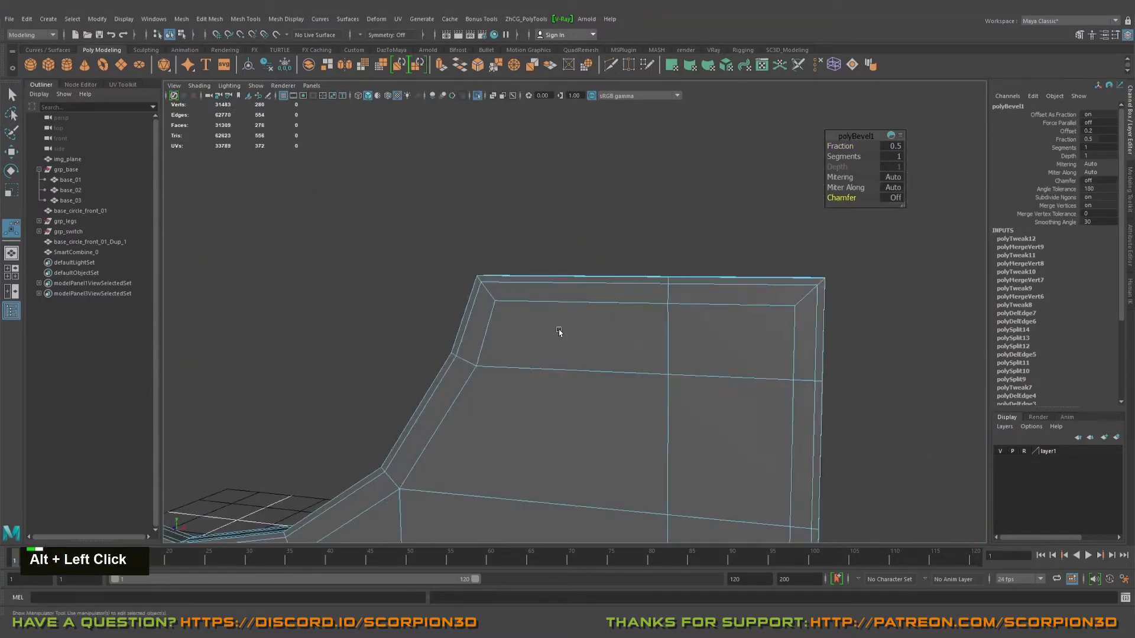
Step: Return to object mode, examine the beveled panel's upper corners in smooth preview, and switch back to the unsmoothed cage
{"action": "right_click_drag", "start_coordinate": [569, 327], "coordinate": [633, 295]}
{"action": "scroll", "coordinate": [632, 295], "scroll_direction": "down", "scroll_amount": 4}
{"action": "key", "text": "3"}
{"action": "left_click", "coordinate": [551, 291]}
{"action": "left_click_drag", "start_coordinate": [552, 291], "coordinate": [552, 349], "text": "alt"}
{"action": "left_click", "coordinate": [565, 355]}
{"action": "scroll", "coordinate": [565, 355], "scroll_direction": "up", "scroll_amount": 3}
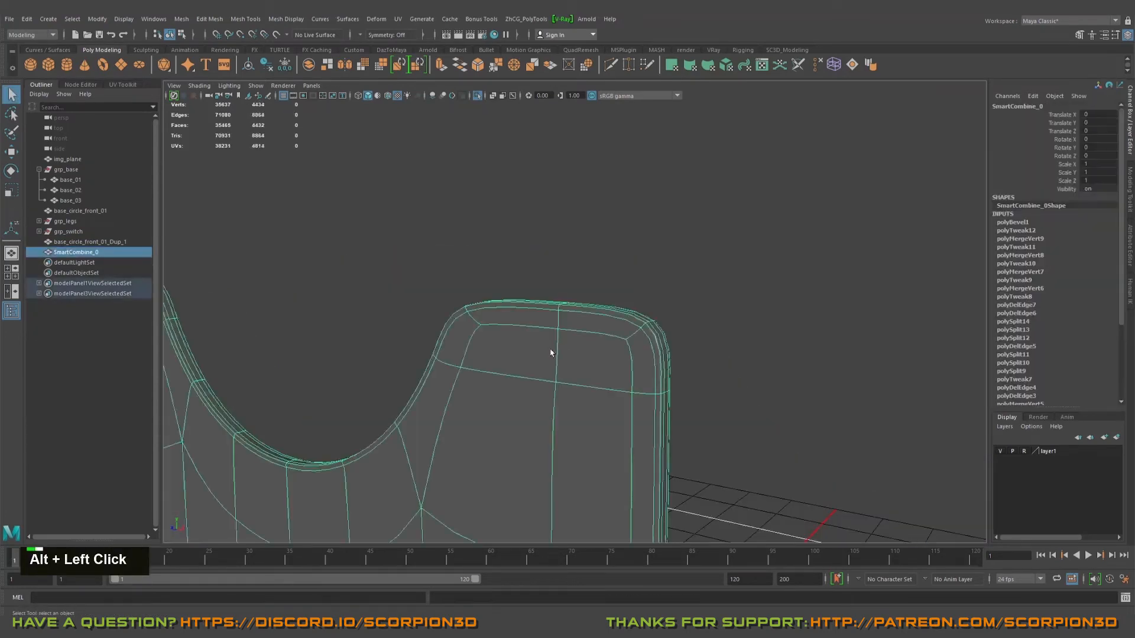
{"action": "key", "text": "1"}
Step: Select the short diagonal edge loops at both upper corners of the panel end beside the cutout
{"action": "left_click_drag", "start_coordinate": [658, 362], "coordinate": [717, 357], "text": "alt"}
{"action": "right_click", "coordinate": [712, 332]}
{"action": "double_click", "coordinate": [718, 366]}
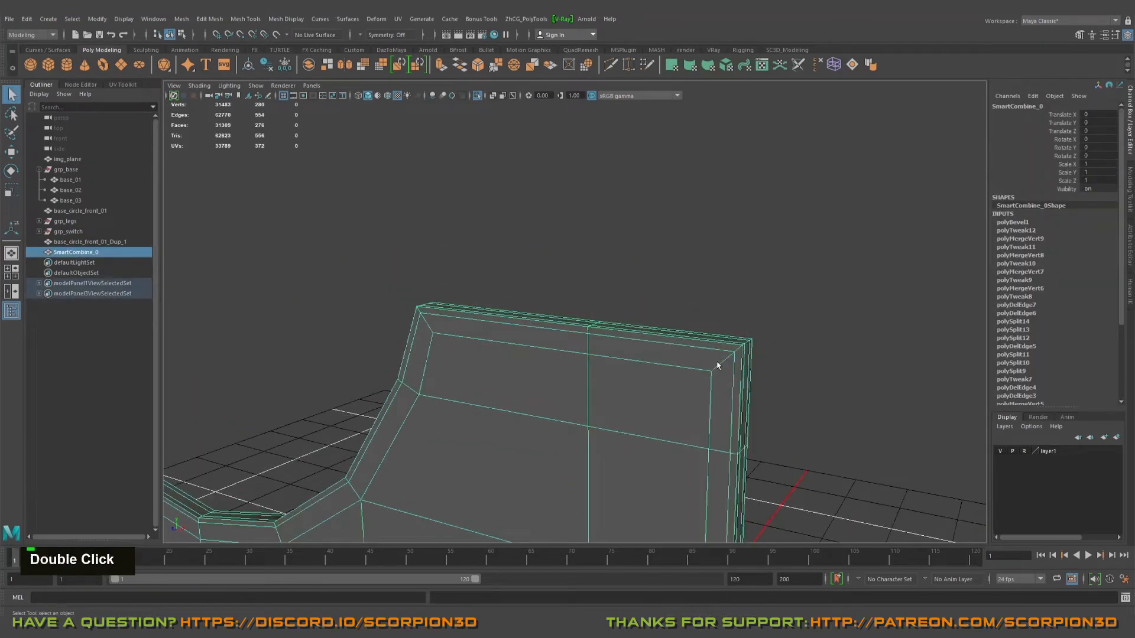
{"action": "key", "text": "q"}
{"action": "right_click_drag", "start_coordinate": [714, 359], "coordinate": [716, 306]}
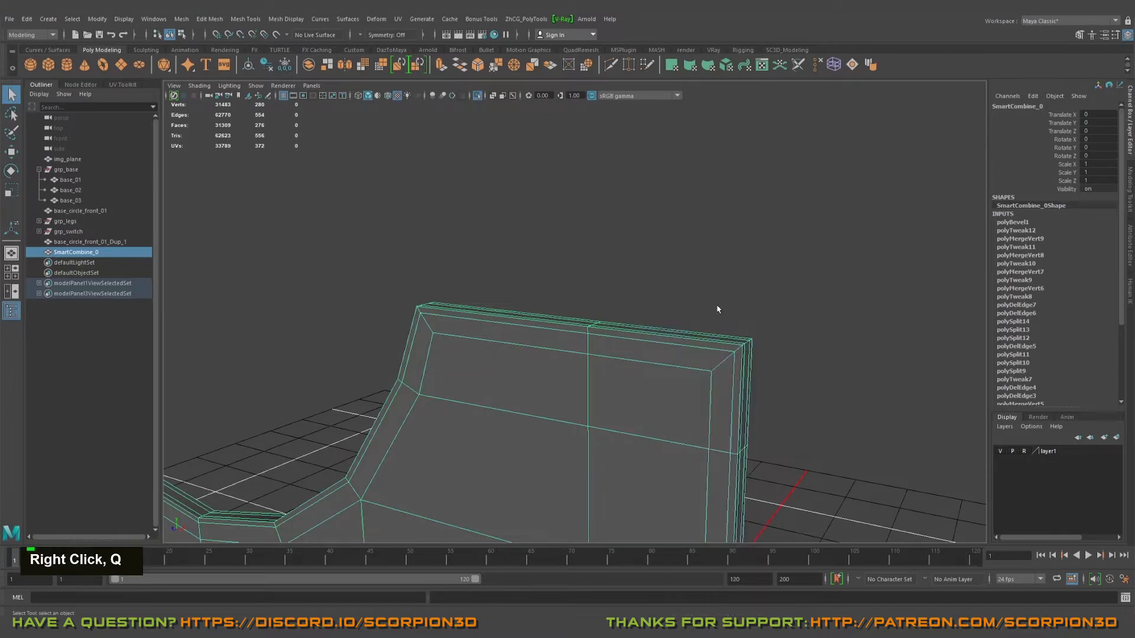
{"action": "double_click", "coordinate": [721, 364]}
{"action": "left_click_drag", "start_coordinate": [550, 353], "coordinate": [589, 344], "text": "alt"}
{"action": "left_click", "coordinate": [603, 341], "text": "shift"}
{"action": "middle_click_drag", "start_coordinate": [604, 340], "coordinate": [535, 353], "text": "alt"}
{"action": "double_click", "coordinate": [534, 326]}
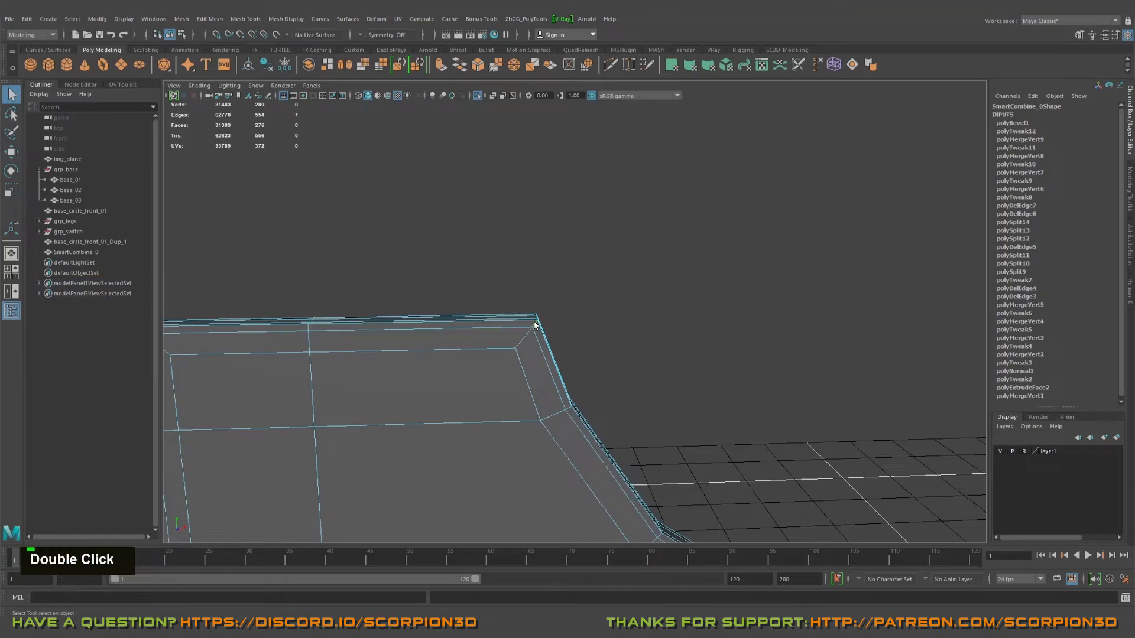
{"action": "right_click_drag", "start_coordinate": [535, 326], "coordinate": [602, 352], "text": "alt"}
{"action": "scroll", "coordinate": [516, 346], "scroll_direction": "down", "scroll_amount": 3, "text": "alt"}
{"action": "right_click_drag", "start_coordinate": [516, 346], "coordinate": [498, 372], "text": "alt"}
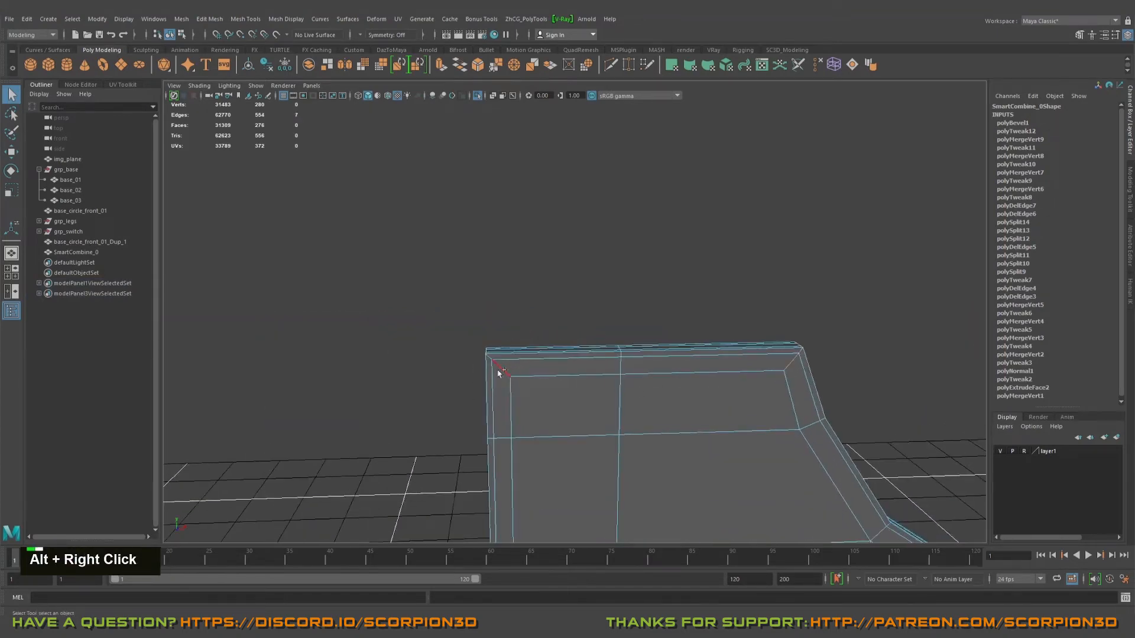
{"action": "double_click", "coordinate": [496, 373], "text": "shift"}
{"action": "middle_click_drag", "start_coordinate": [497, 372], "coordinate": [496, 325], "text": "alt"}
{"action": "right_click_drag", "start_coordinate": [497, 325], "coordinate": [556, 361], "text": "alt"}
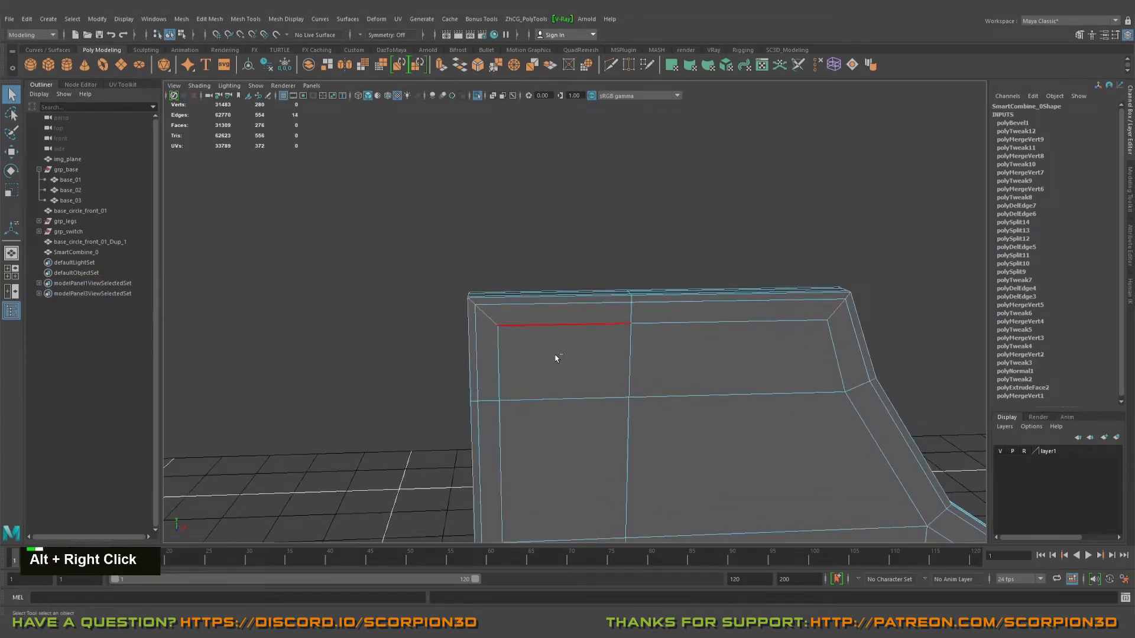
Step: Reduce the selection to one corner's diagonal loop and compare the panel end's corners with and without smoothing
{"action": "double_click", "coordinate": [548, 357], "text": "ctrl"}
{"action": "middle_click_drag", "start_coordinate": [547, 357], "coordinate": [591, 353], "text": "alt"}
{"action": "left_click_drag", "start_coordinate": [590, 352], "coordinate": [611, 325], "text": "alt"}
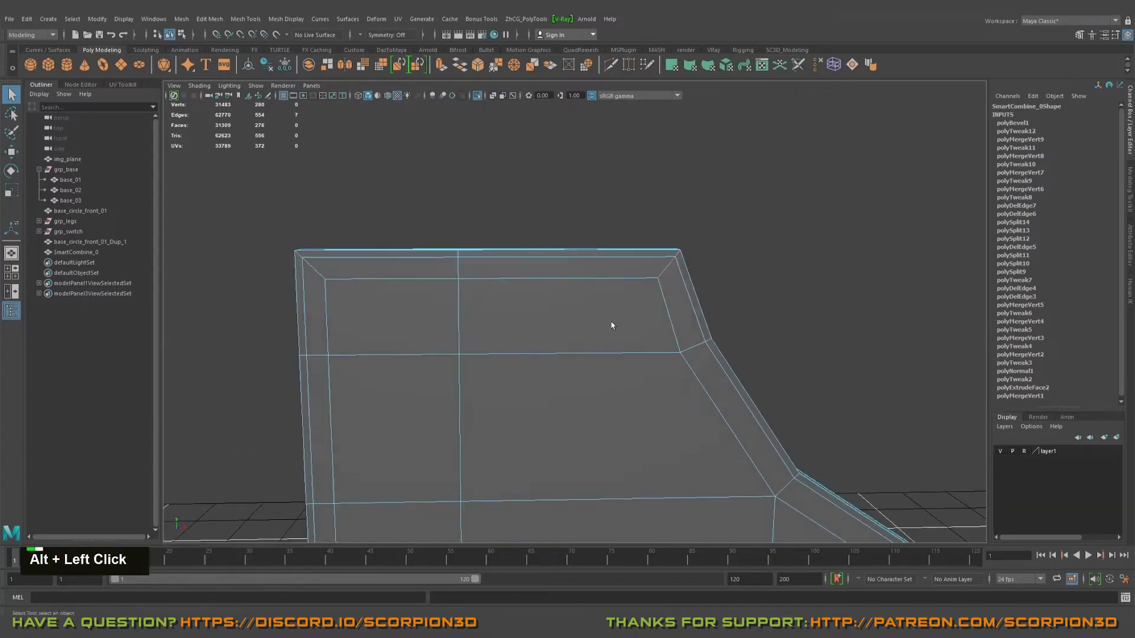
{"action": "key", "text": "3"}
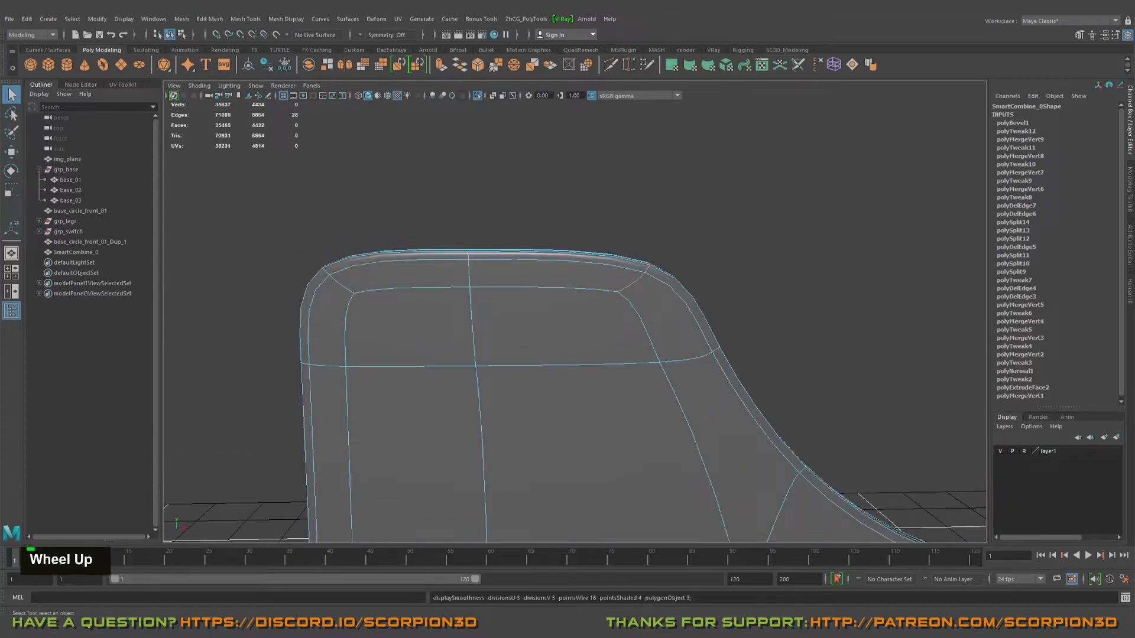
{"action": "scroll", "coordinate": [626, 327], "scroll_direction": "down", "scroll_amount": 2}
{"action": "key", "text": "1"}
Step: Bevel the diagonal edge loops at both upper corners of the panel end with fraction 1 and 2 segments, keeping chamfer on
{"action": "middle_click", "coordinate": [648, 273]}
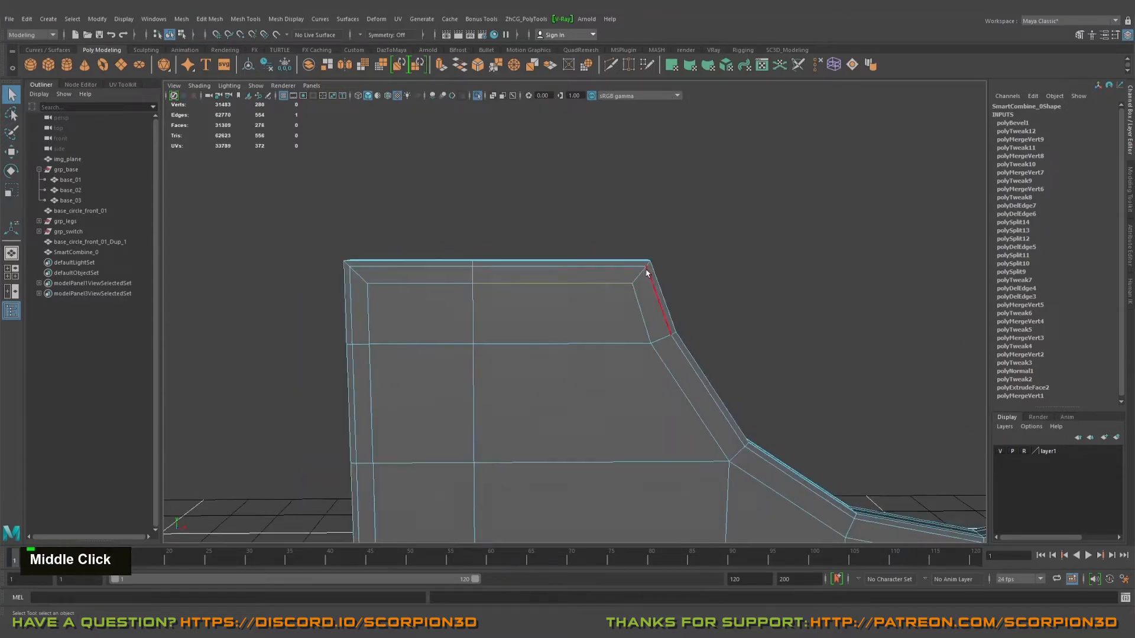
{"action": "middle_click_drag", "start_coordinate": [508, 280], "coordinate": [643, 285], "text": "alt"}
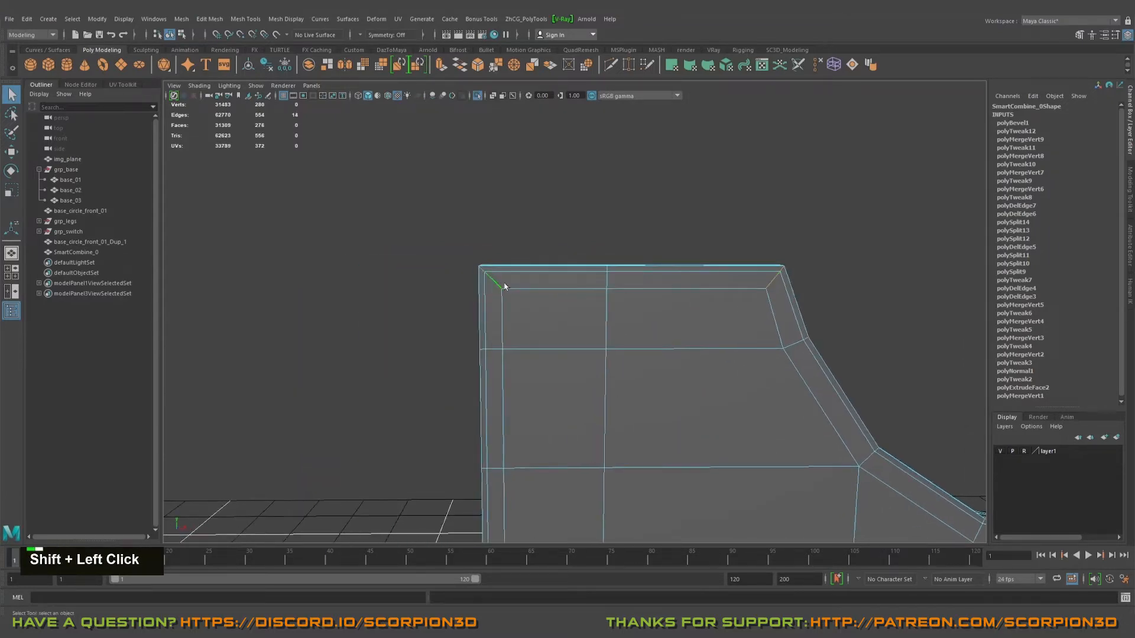
{"action": "key", "text": "ctrl+b"}
{"action": "right_click_drag", "start_coordinate": [522, 287], "coordinate": [706, 278], "text": "alt"}
{"action": "middle_click_drag", "start_coordinate": [707, 278], "coordinate": [615, 298], "text": "alt"}
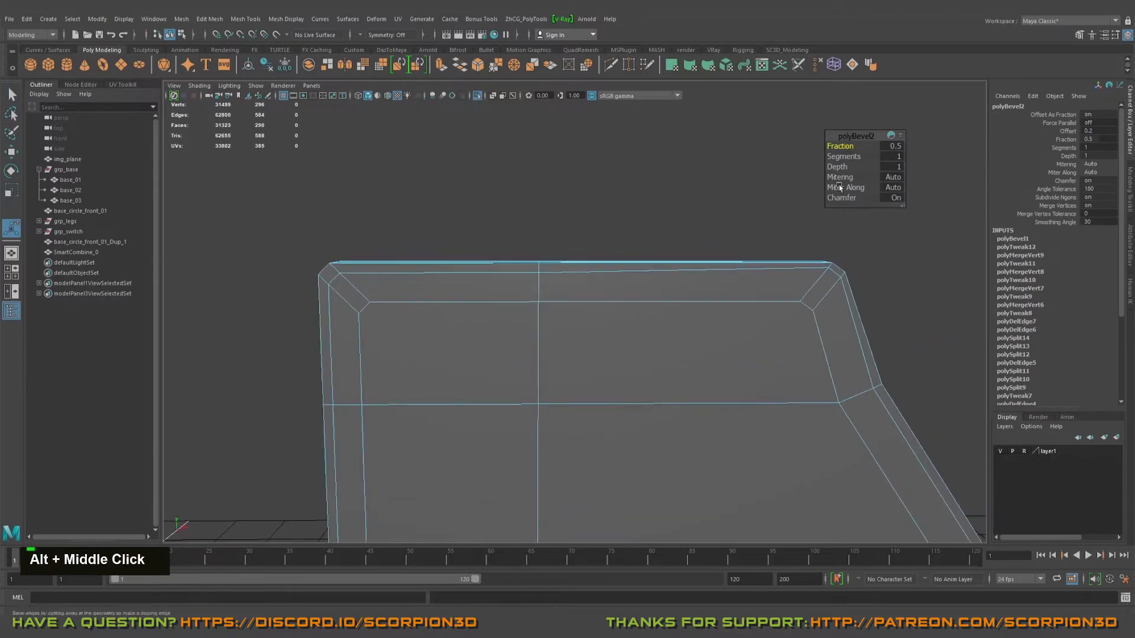
{"action": "left_click_drag", "start_coordinate": [848, 146], "coordinate": [850, 146]}
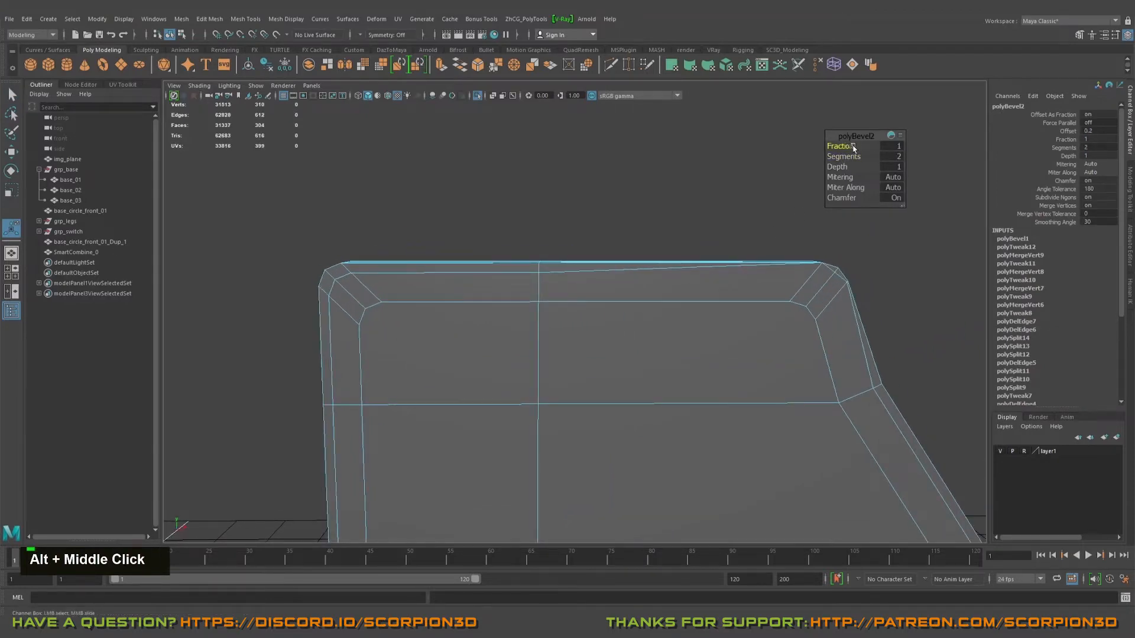
{"action": "left_click_drag", "start_coordinate": [798, 224], "coordinate": [734, 281], "text": "alt"}
{"action": "middle_click_drag", "start_coordinate": [735, 282], "coordinate": [709, 256], "text": "alt"}
{"action": "right_click_drag", "start_coordinate": [710, 256], "coordinate": [594, 331], "text": "alt"}
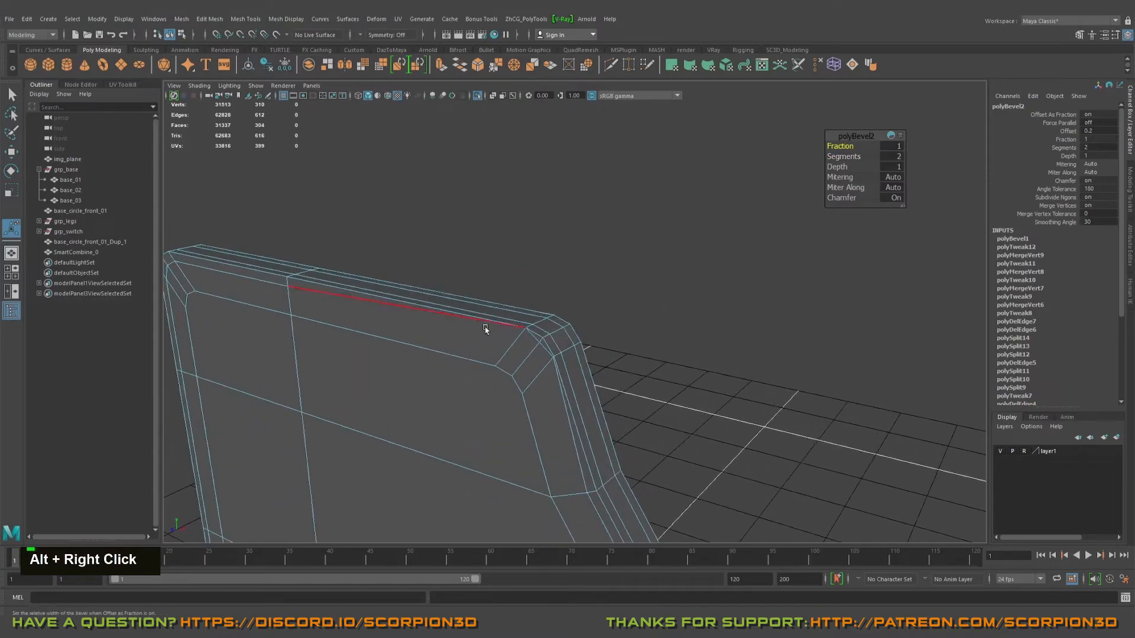
{"action": "middle_click_drag", "start_coordinate": [485, 329], "coordinate": [590, 347], "text": "alt"}
{"action": "key", "text": "q"}
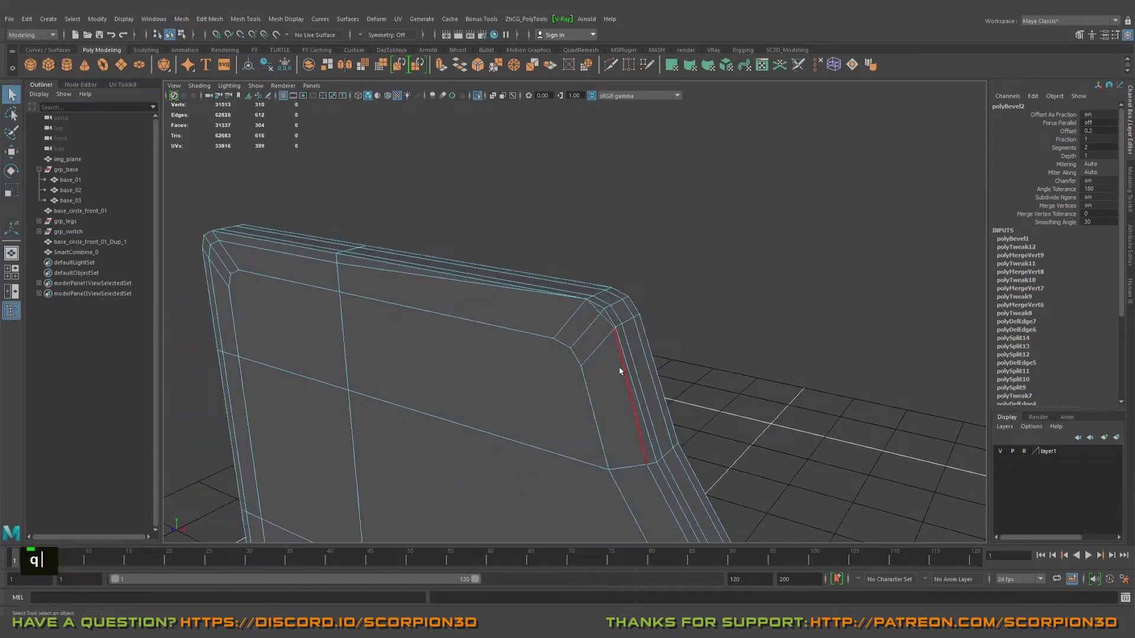
Step: Delete the bevel's support edge loops just inside the outline on the panel's front and back faces
{"action": "double_click", "coordinate": [620, 371]}
{"action": "left_click_drag", "start_coordinate": [636, 357], "coordinate": [410, 329], "text": "alt"}
{"action": "right_click_drag", "start_coordinate": [410, 330], "coordinate": [737, 378], "text": "alt"}
{"action": "left_click_drag", "start_coordinate": [737, 377], "coordinate": [591, 331], "text": "alt"}
{"action": "key", "text": "ctrl+Delete"}
Step: Delete the two support edge loops running along the panel's rim, and preview the panel smoothed
{"action": "right_click_drag", "start_coordinate": [591, 331], "coordinate": [704, 329], "text": "alt"}
{"action": "middle_click_drag", "start_coordinate": [704, 329], "coordinate": [696, 364], "text": "alt"}
{"action": "left_click_drag", "start_coordinate": [696, 364], "coordinate": [684, 314], "text": "alt"}
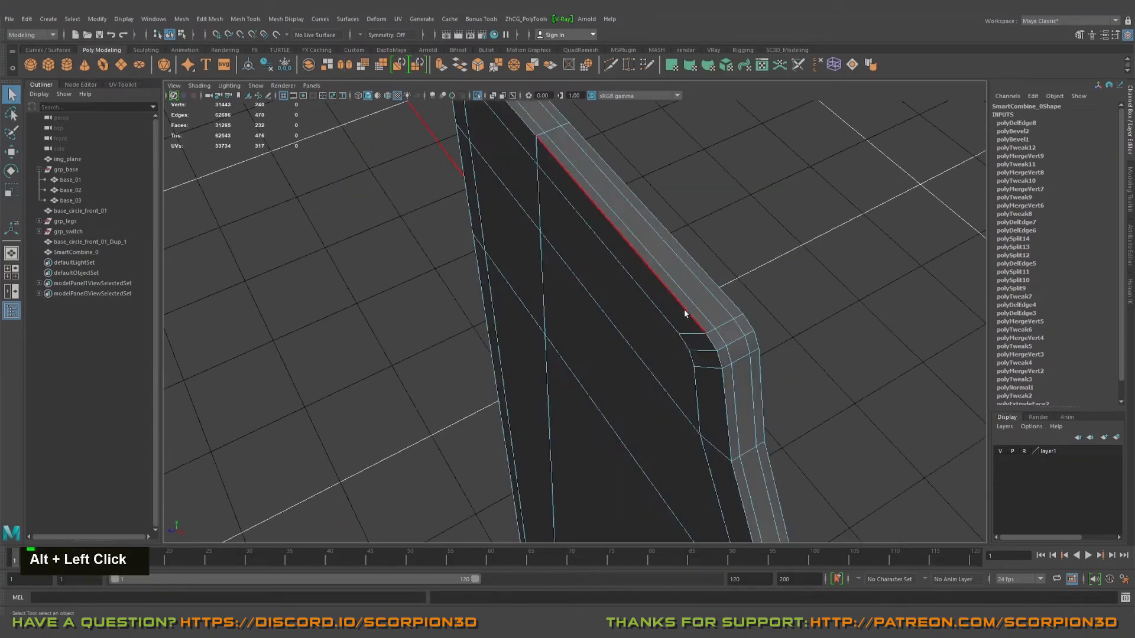
{"action": "double_click", "coordinate": [693, 304], "text": "shift"}
{"action": "double_click", "coordinate": [709, 293], "text": "shift"}
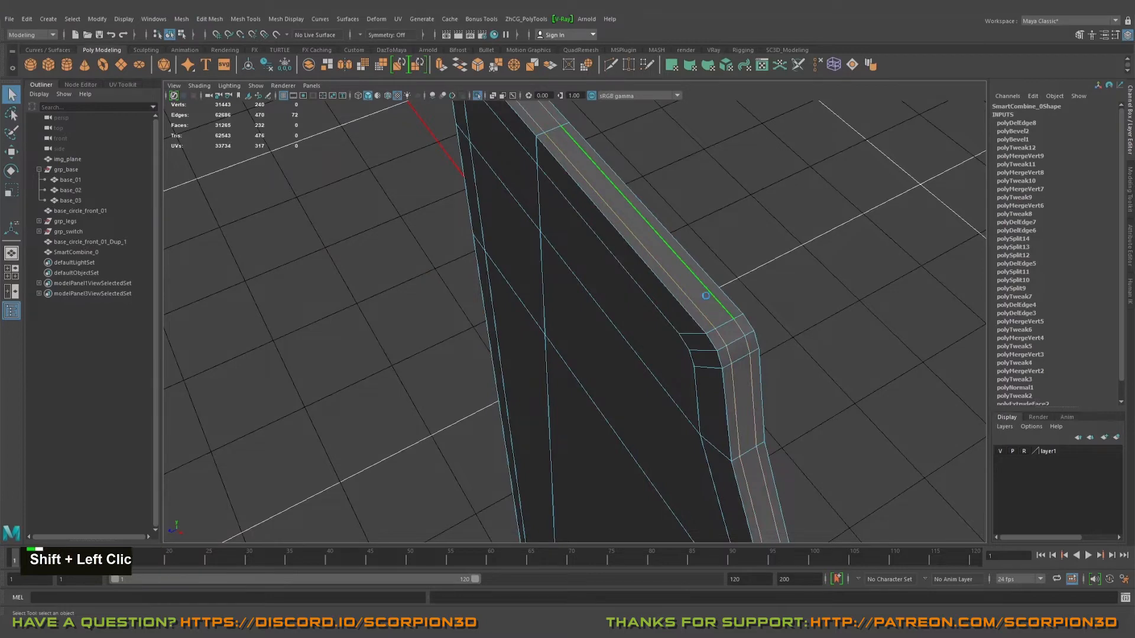
{"action": "key", "text": "ctrl+Delete"}
{"action": "left_click_drag", "start_coordinate": [705, 295], "coordinate": [773, 346], "text": "alt"}
{"action": "right_click_drag", "start_coordinate": [773, 346], "coordinate": [648, 270], "text": "alt"}
{"action": "key", "text": "3"}
{"action": "scroll", "coordinate": [704, 253], "scroll_direction": "down", "scroll_amount": 5}
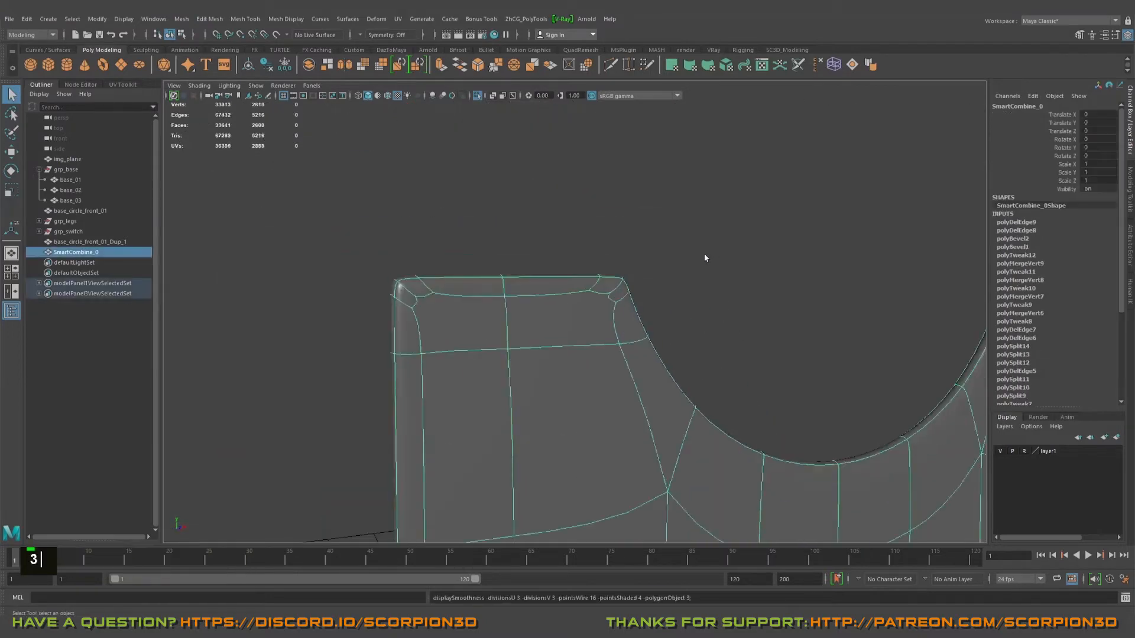
Step: Examine the smoothed upper corners and rim of the isolated front panel end
{"action": "left_click_drag", "start_coordinate": [704, 253], "coordinate": [717, 278], "text": "alt"}
{"action": "left_click", "coordinate": [707, 258]}
{"action": "middle_click_drag", "start_coordinate": [717, 279], "coordinate": [696, 286], "text": "alt"}
{"action": "left_click_drag", "start_coordinate": [696, 286], "coordinate": [540, 314], "text": "alt"}
{"action": "left_click", "coordinate": [540, 314]}
{"action": "scroll", "coordinate": [564, 319], "scroll_direction": "down", "scroll_amount": 2}
{"action": "scroll", "coordinate": [564, 319], "scroll_direction": "up", "scroll_amount": 3}
{"action": "middle_click_drag", "start_coordinate": [565, 319], "coordinate": [417, 299], "text": "alt"}
{"action": "left_click", "coordinate": [532, 286]}
{"action": "left_click_drag", "start_coordinate": [418, 299], "coordinate": [415, 304], "text": "alt"}
Step: Show the rest of the device again, check the smoothed panel's fit around the ring, and return the panel to its unsmoothed cage
{"action": "key", "text": "ctrl+1"}
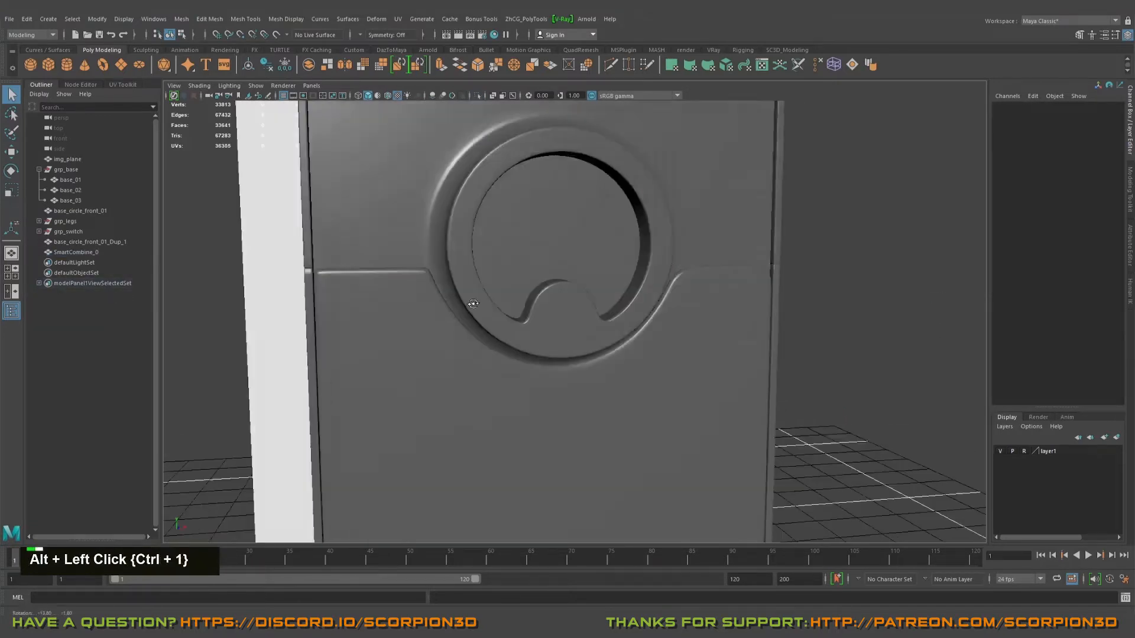
{"action": "middle_click_drag", "start_coordinate": [415, 303], "coordinate": [547, 309], "text": "alt"}
{"action": "left_click_drag", "start_coordinate": [547, 309], "coordinate": [520, 307], "text": "alt"}
{"action": "middle_click_drag", "start_coordinate": [423, 288], "coordinate": [611, 294], "text": "alt"}
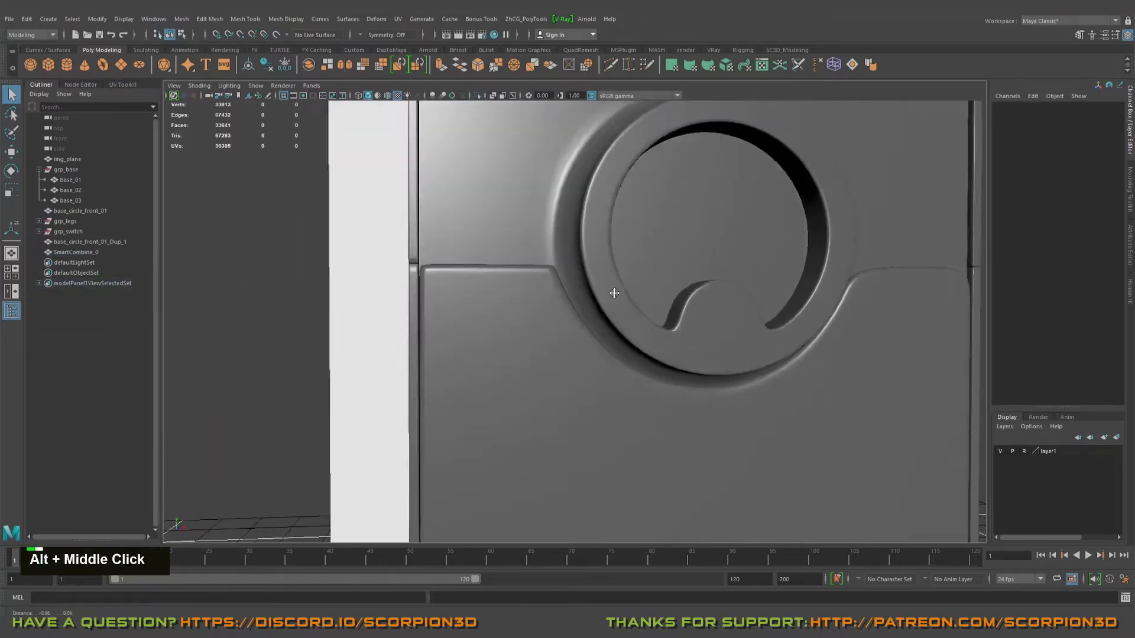
{"action": "left_click_drag", "start_coordinate": [611, 293], "coordinate": [621, 299], "text": "alt"}
{"action": "left_click", "coordinate": [544, 286]}
{"action": "middle_click_drag", "start_coordinate": [544, 286], "coordinate": [524, 304], "text": "alt"}
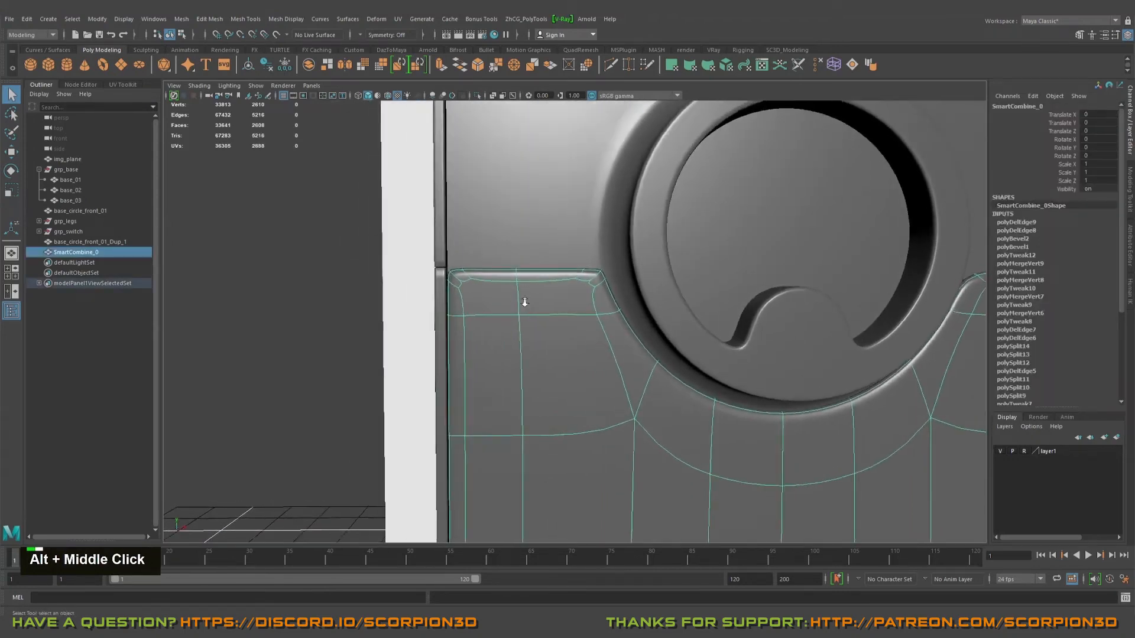
{"action": "right_click_drag", "start_coordinate": [525, 305], "coordinate": [583, 274], "text": "alt"}
{"action": "left_click_drag", "start_coordinate": [583, 275], "coordinate": [582, 295], "text": "alt"}
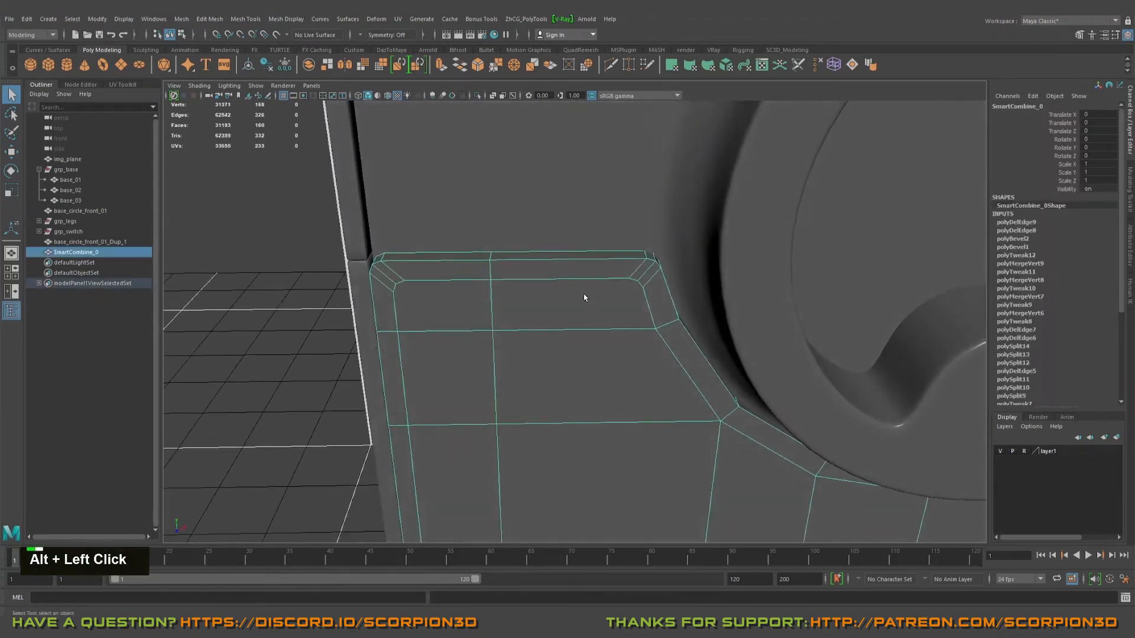
{"action": "key", "text": "q"}
{"action": "right_click_drag", "start_coordinate": [567, 286], "coordinate": [569, 251]}
{"action": "left_click", "coordinate": [540, 254]}
{"action": "key", "text": "w"}
{"action": "key", "text": "r"}
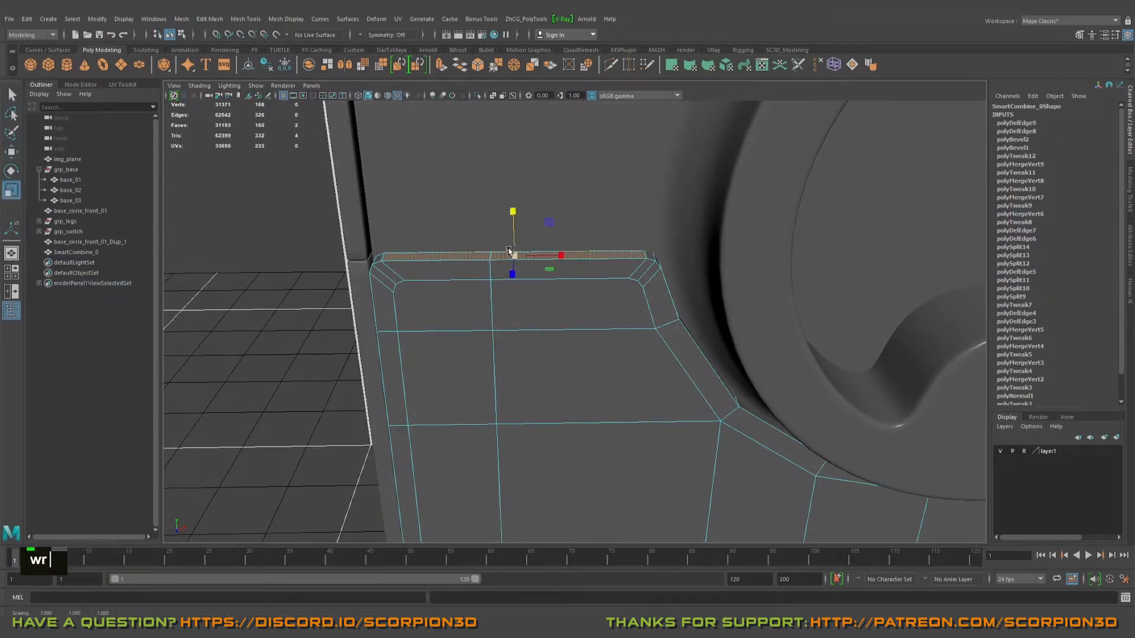
{"action": "left_click_drag", "start_coordinate": [511, 215], "coordinate": [577, 304], "text": "alt"}
{"action": "right_click_drag", "start_coordinate": [577, 304], "coordinate": [695, 289]}
Step: Examine the unsmoothed panel's edge flow around the ring and at its upper corners
{"action": "middle_click_drag", "start_coordinate": [695, 290], "coordinate": [630, 296], "text": "alt"}
{"action": "left_click_drag", "start_coordinate": [631, 296], "coordinate": [680, 331], "text": "alt"}
{"action": "scroll", "coordinate": [595, 299], "scroll_direction": "down", "scroll_amount": 3}
{"action": "scroll", "coordinate": [680, 331], "scroll_direction": "down", "scroll_amount": 3}
{"action": "right_click_drag", "start_coordinate": [680, 330], "coordinate": [638, 342], "text": "alt"}
{"action": "left_click_drag", "start_coordinate": [638, 343], "coordinate": [615, 342], "text": "alt"}
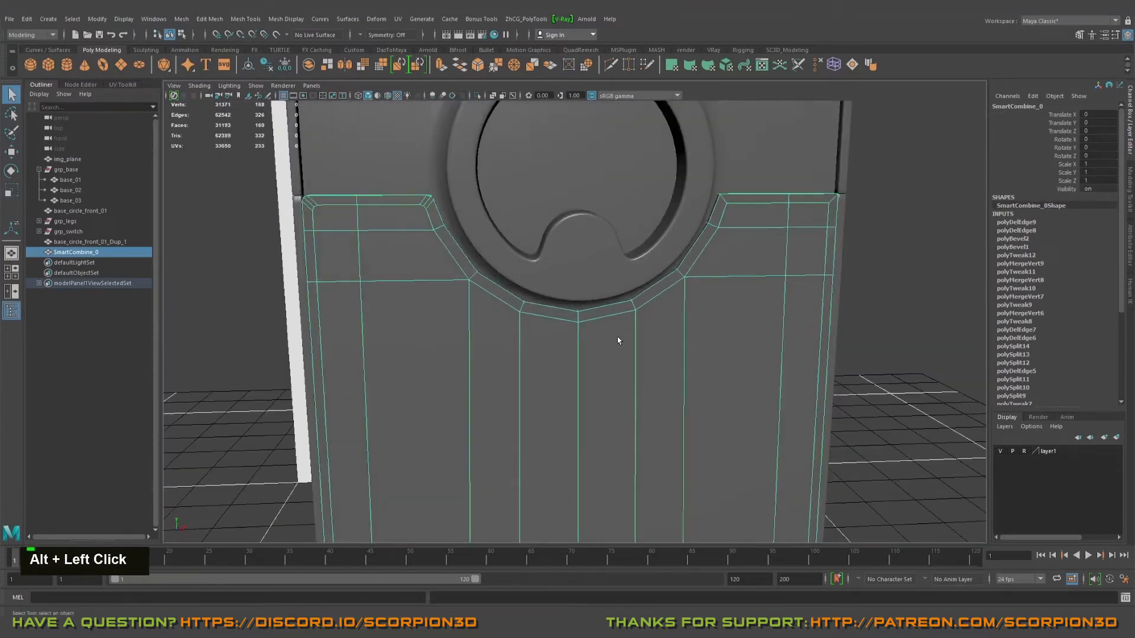
{"action": "scroll", "coordinate": [615, 342], "scroll_direction": "up", "scroll_amount": 3}
{"action": "middle_click_drag", "start_coordinate": [616, 342], "coordinate": [682, 281], "text": "alt"}
{"action": "left_click_drag", "start_coordinate": [681, 281], "coordinate": [709, 294], "text": "alt"}
{"action": "middle_click_drag", "start_coordinate": [709, 294], "coordinate": [646, 317], "text": "alt"}
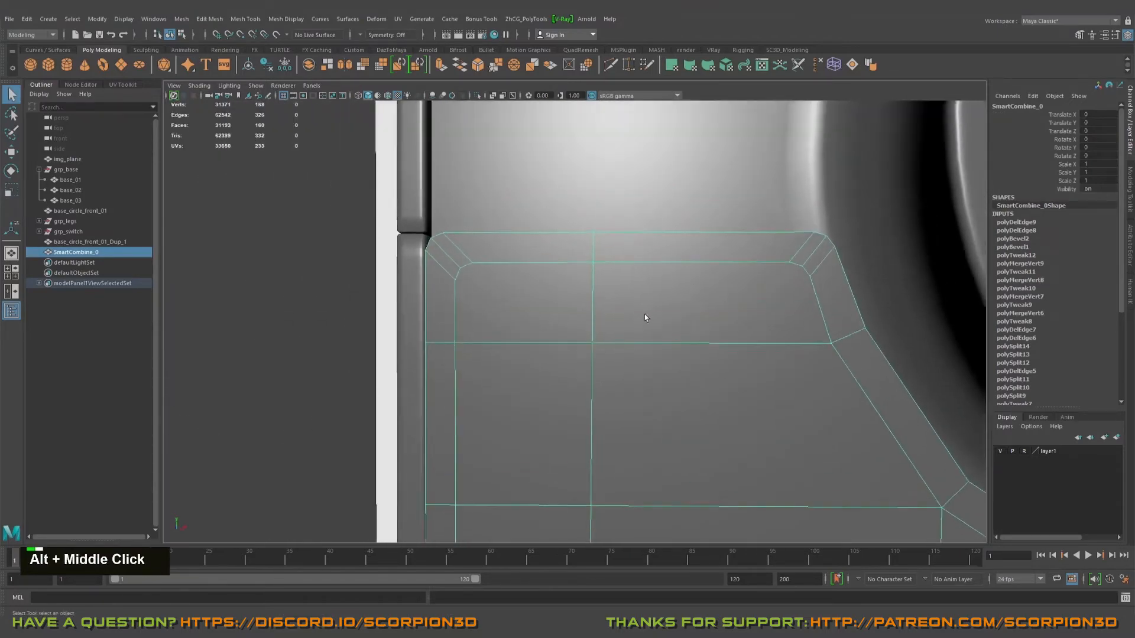
{"action": "left_click_drag", "start_coordinate": [646, 317], "coordinate": [682, 322], "text": "alt"}
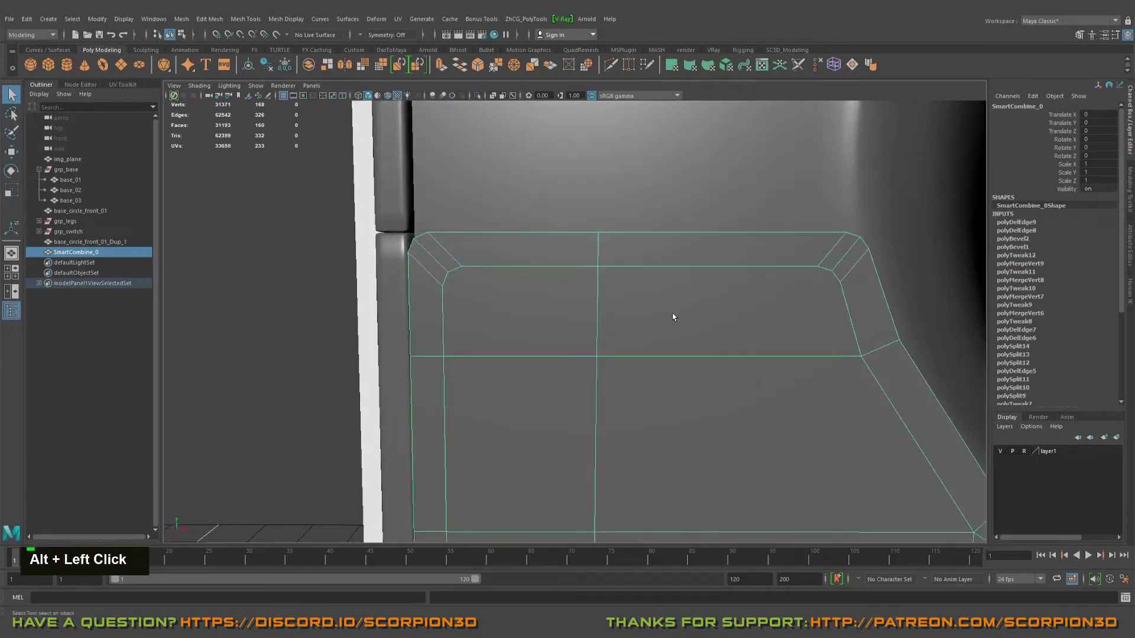
Step: Merge the three inner vertices at the outer upper corner of the panel's front face into one
{"action": "middle_click_drag", "start_coordinate": [508, 290], "coordinate": [527, 301], "text": "alt"}
{"action": "right_click_drag", "start_coordinate": [527, 301], "coordinate": [493, 305]}
{"action": "left_click", "coordinate": [503, 305]}
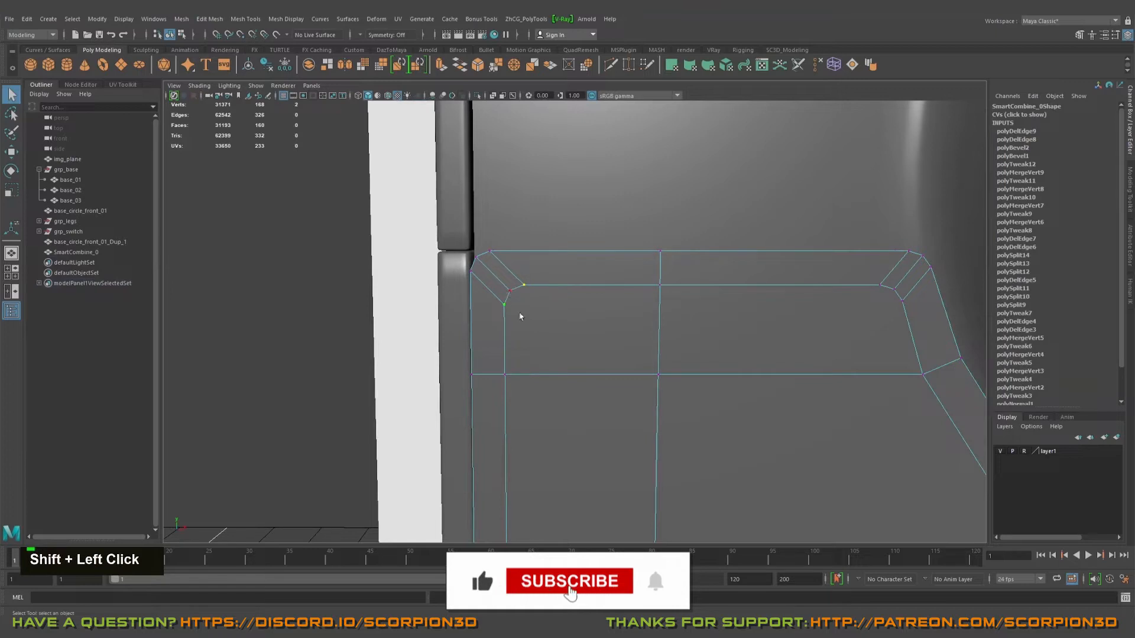
{"action": "middle_click_drag", "start_coordinate": [623, 301], "coordinate": [539, 294], "text": "alt"}
{"action": "key", "text": "3"}
{"action": "key", "text": "1"}
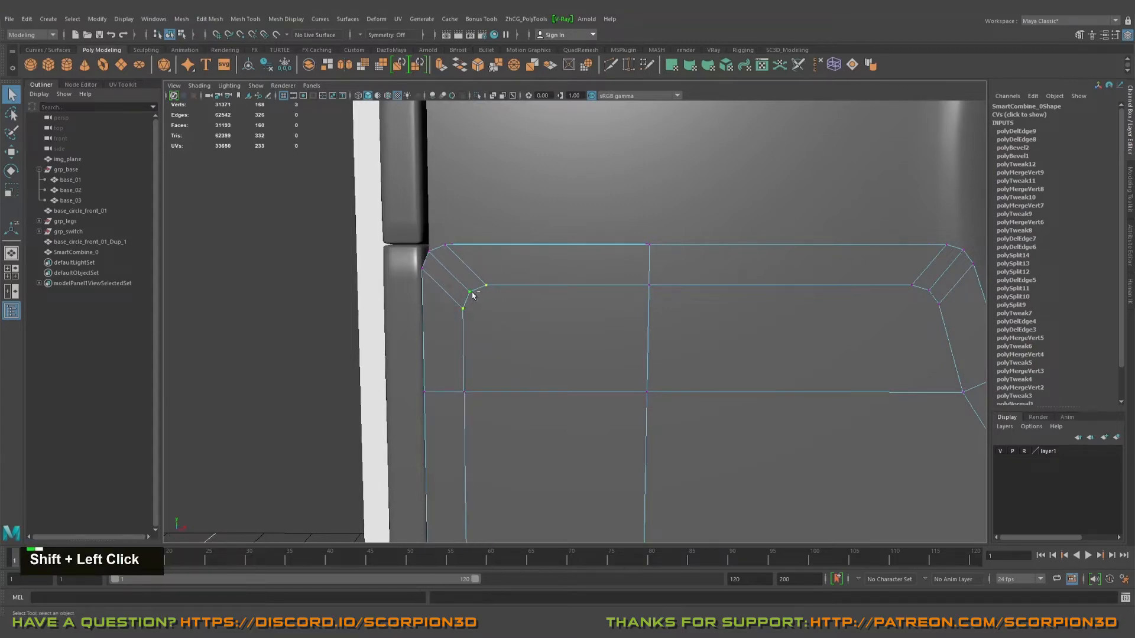
{"action": "right_click_drag", "start_coordinate": [473, 293], "coordinate": [449, 272], "text": "shift"}
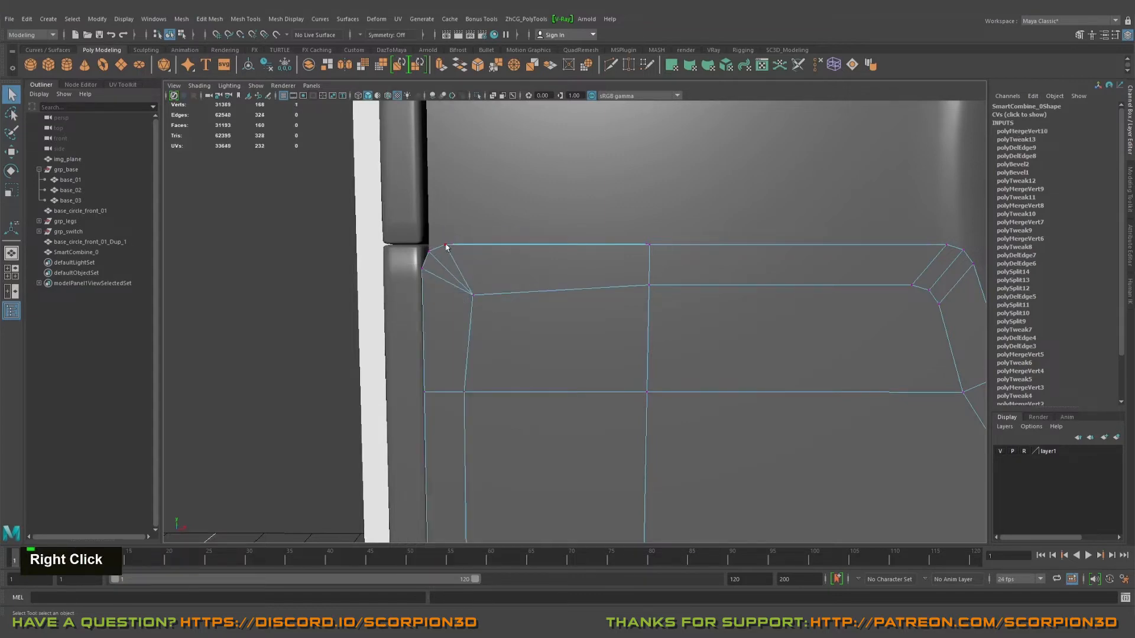
Step: Delete the middle diagonal edge at the merged corner and preview the panel smoothed
{"action": "key", "text": "q"}
{"action": "left_click", "coordinate": [445, 266]}
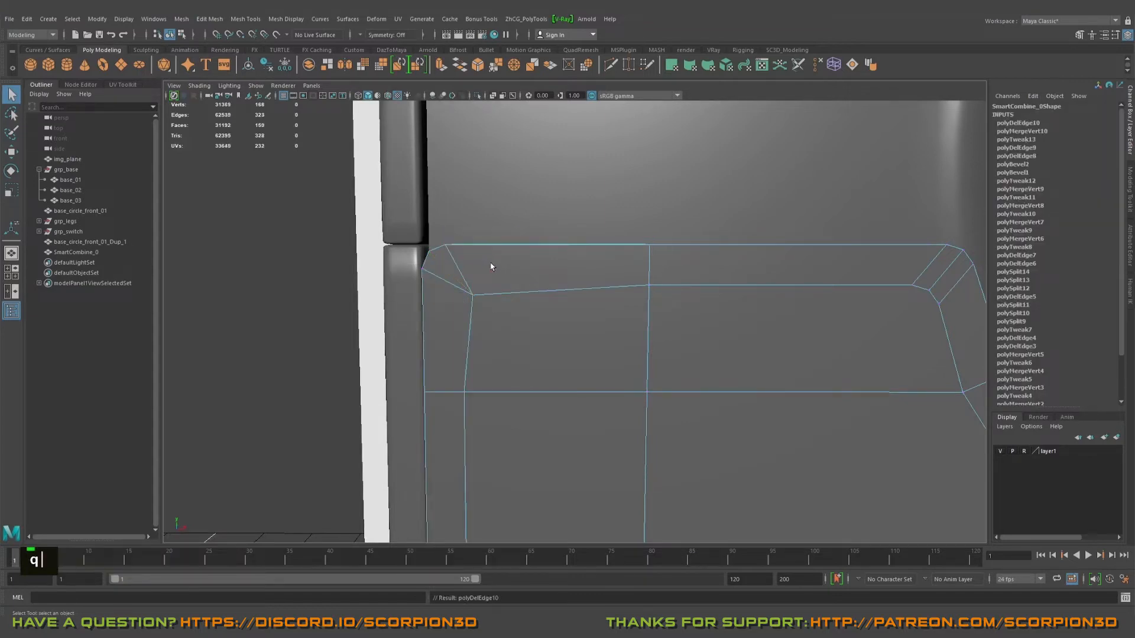
{"action": "key", "text": "3"}
{"action": "middle_click_drag", "start_coordinate": [712, 293], "coordinate": [674, 287], "text": "alt"}
{"action": "right_click_drag", "start_coordinate": [595, 288], "coordinate": [648, 271]}
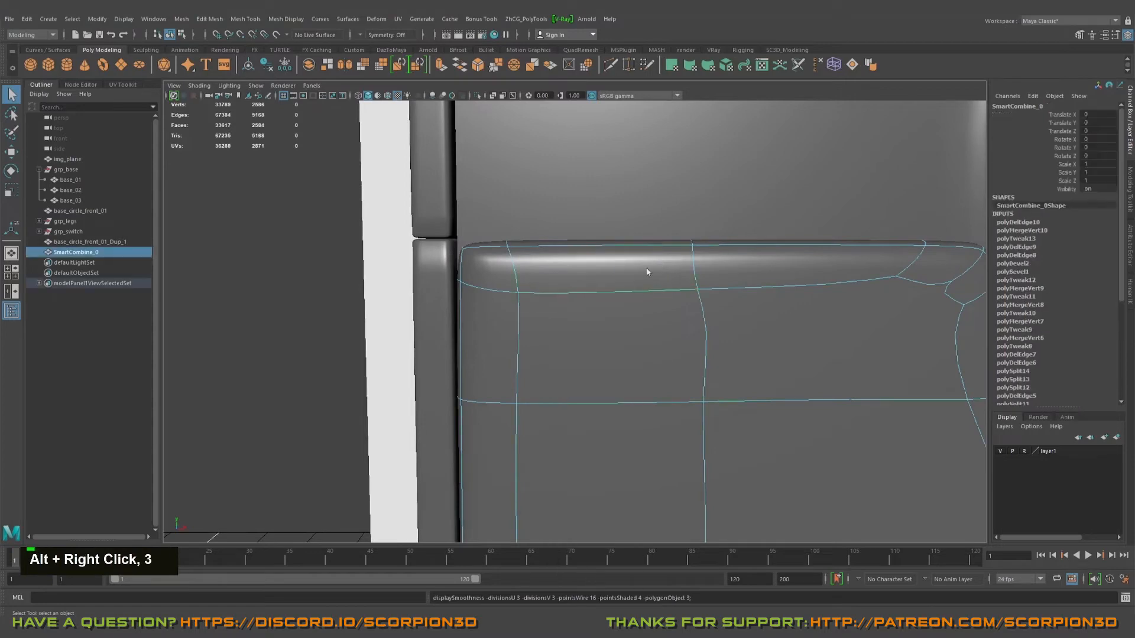
{"action": "left_click_drag", "start_coordinate": [603, 274], "coordinate": [638, 304], "text": "alt"}
Step: Undo the diagonal edge deletion and the corner vertex merge, and return to object selection
{"action": "key", "text": "1"}
{"action": "middle_click_drag", "start_coordinate": [639, 304], "coordinate": [551, 295], "text": "alt"}
{"action": "key", "text": "ctrl+z"}
{"action": "key", "text": "ctrl+z"}
{"action": "key", "text": "ctrl+z"}
{"action": "key", "text": "ctrl+z"}
{"action": "key", "text": "ctrl+z"}
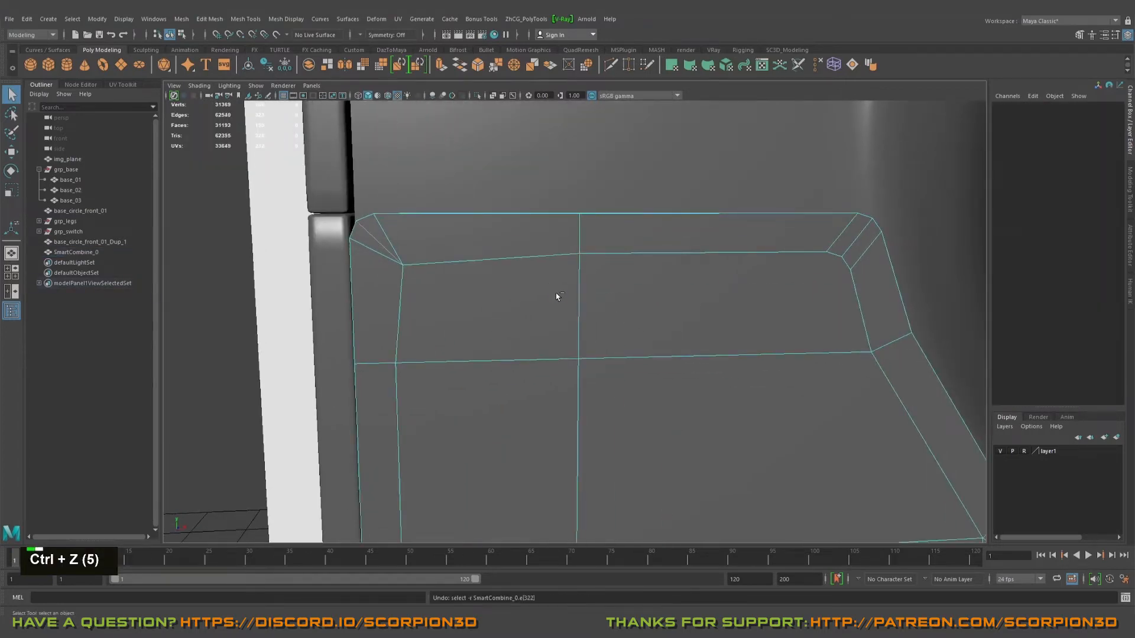
{"action": "right_click_drag", "start_coordinate": [504, 277], "coordinate": [558, 260]}
{"action": "left_click_drag", "start_coordinate": [558, 260], "coordinate": [532, 299], "text": "alt"}
{"action": "middle_click_drag", "start_coordinate": [532, 299], "coordinate": [481, 301], "text": "alt"}
{"action": "scroll", "coordinate": [518, 301], "scroll_direction": "down", "scroll_amount": 2, "text": "alt"}
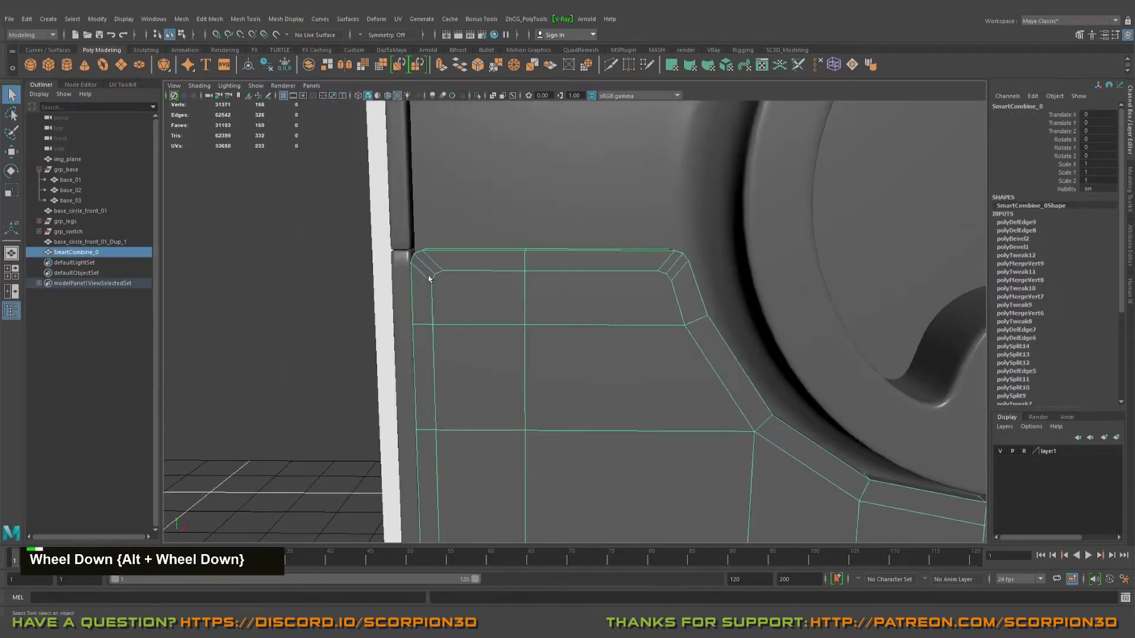
Step: Bevel the border edges of the panel's rim face loop with fraction 0.5, 1 segment and chamfer off
{"action": "left_click_drag", "start_coordinate": [429, 277], "coordinate": [516, 299], "text": "alt"}
{"action": "middle_click_drag", "start_coordinate": [516, 299], "coordinate": [625, 305], "text": "alt"}
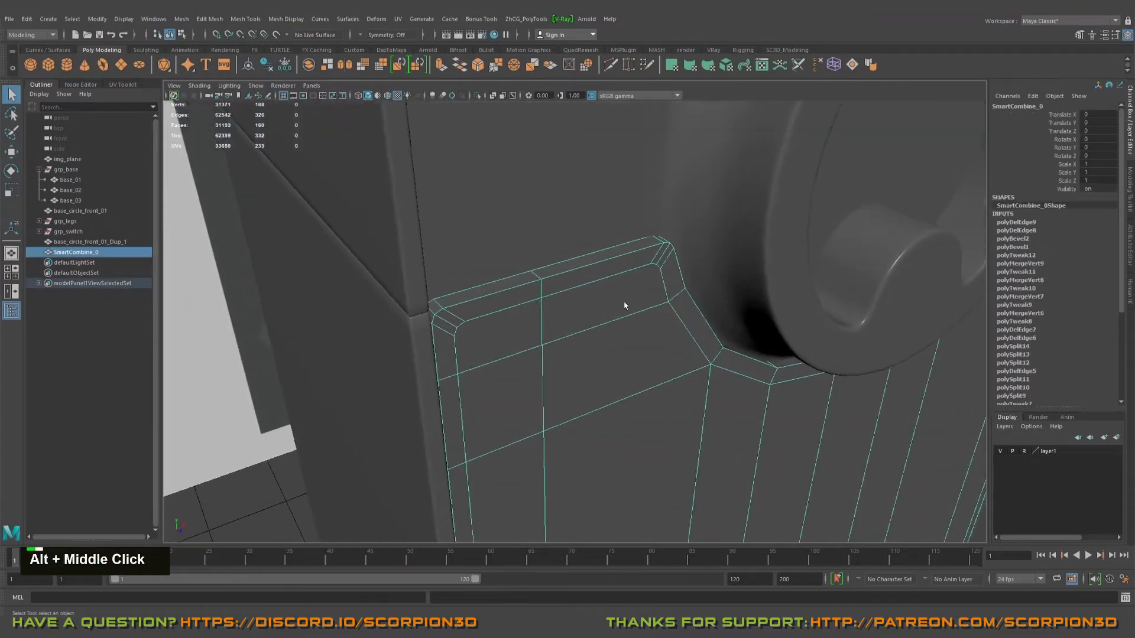
{"action": "left_click_drag", "start_coordinate": [625, 306], "coordinate": [621, 308], "text": "alt"}
{"action": "middle_click_drag", "start_coordinate": [620, 307], "coordinate": [616, 317], "text": "alt"}
{"action": "right_click_drag", "start_coordinate": [615, 317], "coordinate": [640, 330], "text": "alt"}
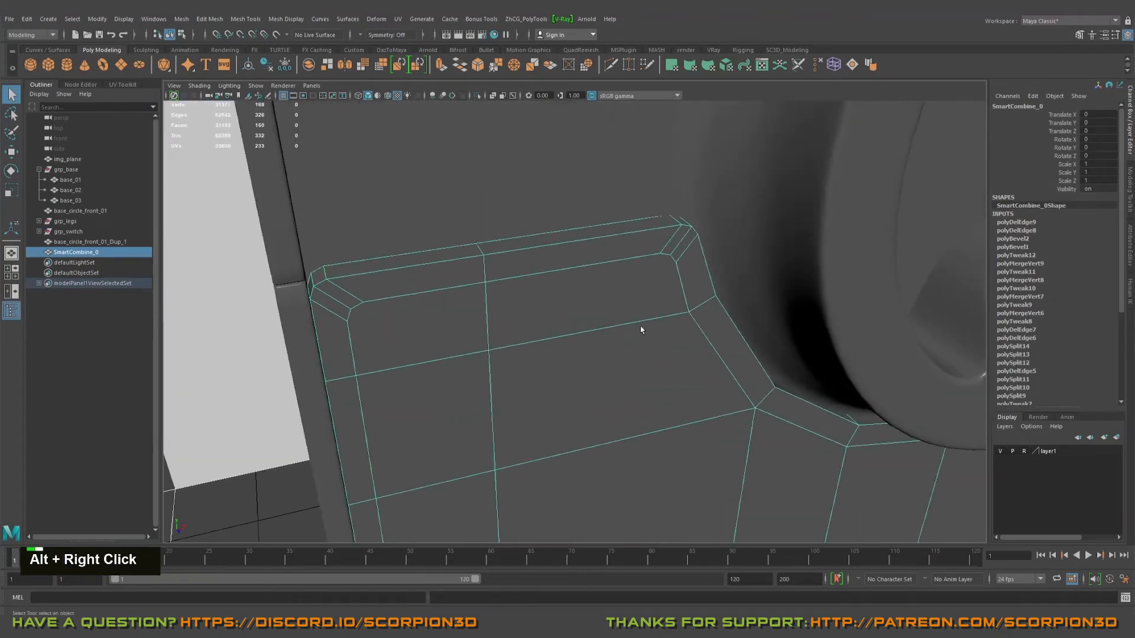
{"action": "key", "text": "q"}
{"action": "right_click_drag", "start_coordinate": [547, 261], "coordinate": [548, 293]}
{"action": "left_click", "coordinate": [527, 241]}
{"action": "double_click", "coordinate": [459, 253], "text": "shift"}
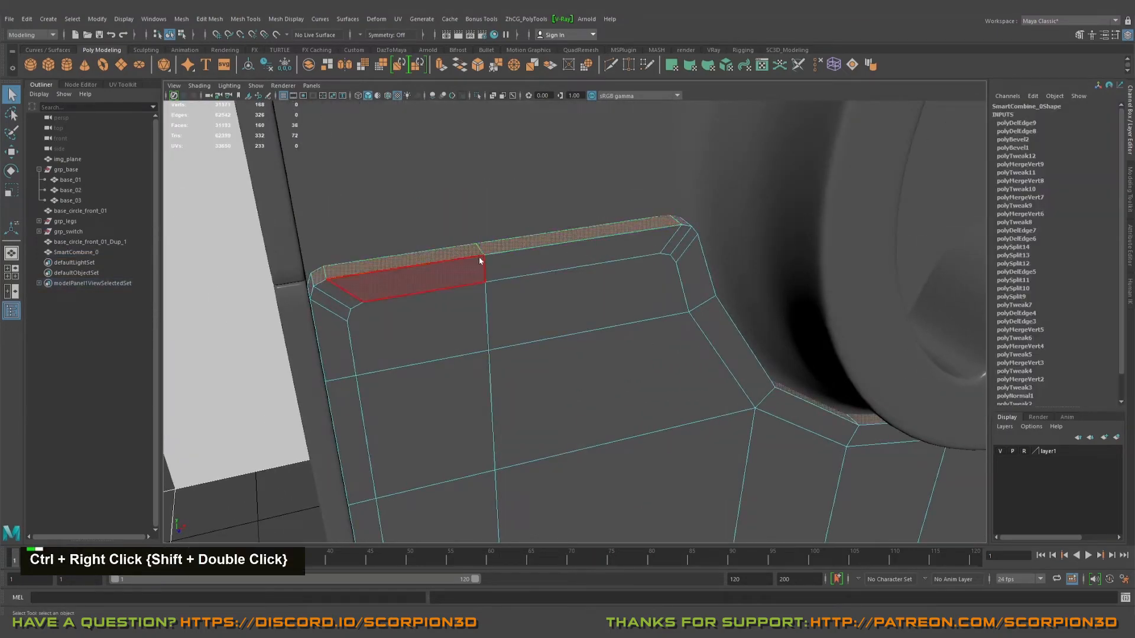
{"action": "right_click_drag", "start_coordinate": [475, 220], "coordinate": [530, 206], "text": "ctrl"}
{"action": "key", "text": "ctrl+b"}
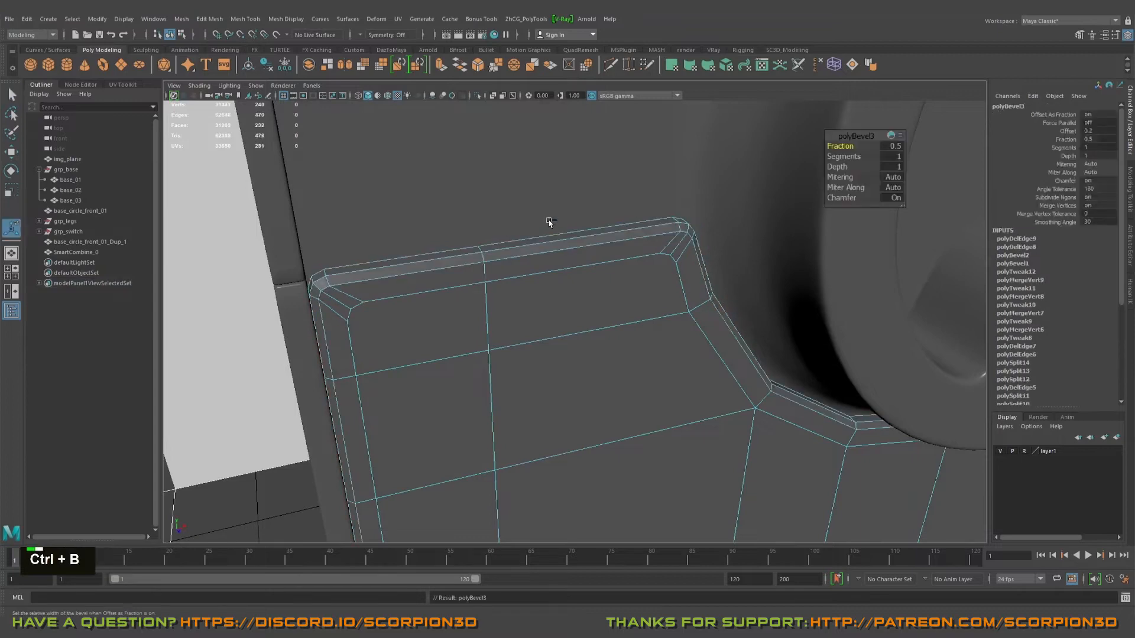
{"action": "middle_click_drag", "start_coordinate": [566, 228], "coordinate": [519, 256], "text": "alt"}
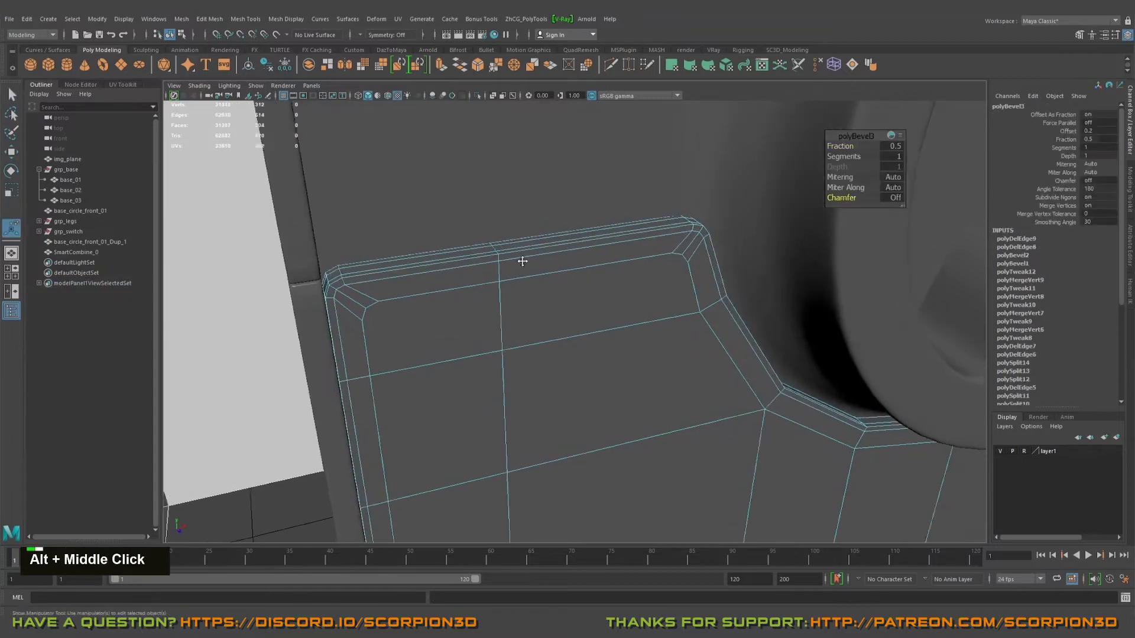
{"action": "left_click_drag", "start_coordinate": [520, 256], "coordinate": [535, 304], "text": "alt"}
Step: Preview the panel smoothed and examine the beveled rim and its upper corners
{"action": "key", "text": "3"}
{"action": "key", "text": "q"}
{"action": "middle_click_drag", "start_coordinate": [534, 304], "coordinate": [522, 282], "text": "alt"}
{"action": "left_click_drag", "start_coordinate": [522, 282], "coordinate": [543, 260], "text": "alt"}
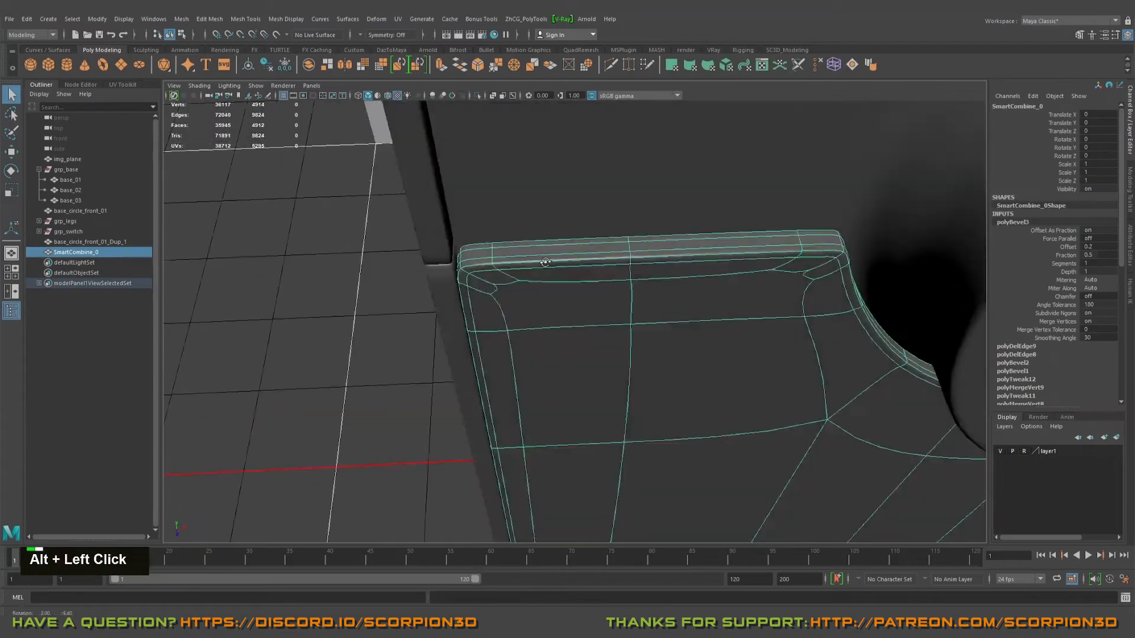
{"action": "right_click_drag", "start_coordinate": [544, 260], "coordinate": [568, 241], "text": "alt"}
{"action": "left_click_drag", "start_coordinate": [569, 240], "coordinate": [551, 230], "text": "alt"}
{"action": "right_click_drag", "start_coordinate": [552, 230], "coordinate": [650, 301], "text": "alt"}
{"action": "left_click_drag", "start_coordinate": [651, 299], "coordinate": [615, 279], "text": "alt"}
Step: Merge the three inner vertices into one at each upper corner of the panel end's front face
{"action": "key", "text": "q"}
{"action": "right_click_drag", "start_coordinate": [553, 273], "coordinate": [559, 232]}
{"action": "left_click", "coordinate": [485, 282]}
{"action": "left_click", "coordinate": [515, 253], "text": "shift"}
{"action": "middle_click_drag", "start_coordinate": [559, 233], "coordinate": [746, 276], "text": "alt"}
{"action": "left_click", "coordinate": [832, 256], "text": "shift"}
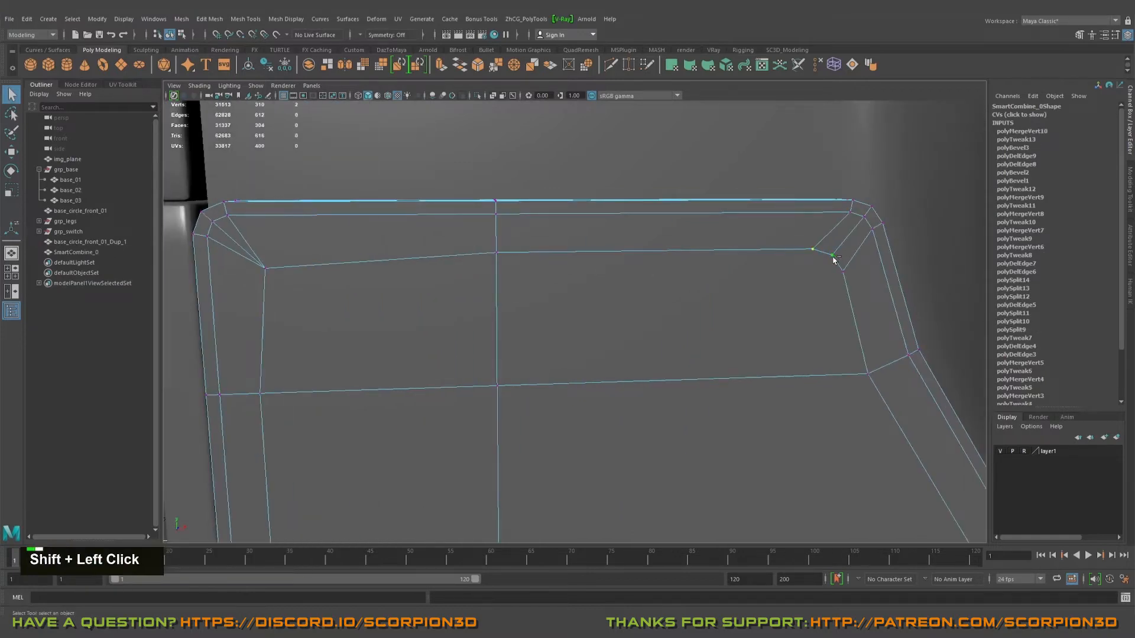
{"action": "right_click_drag", "start_coordinate": [769, 263], "coordinate": [762, 253], "text": "shift"}
{"action": "middle_click_drag", "start_coordinate": [764, 228], "coordinate": [767, 256], "text": "alt"}
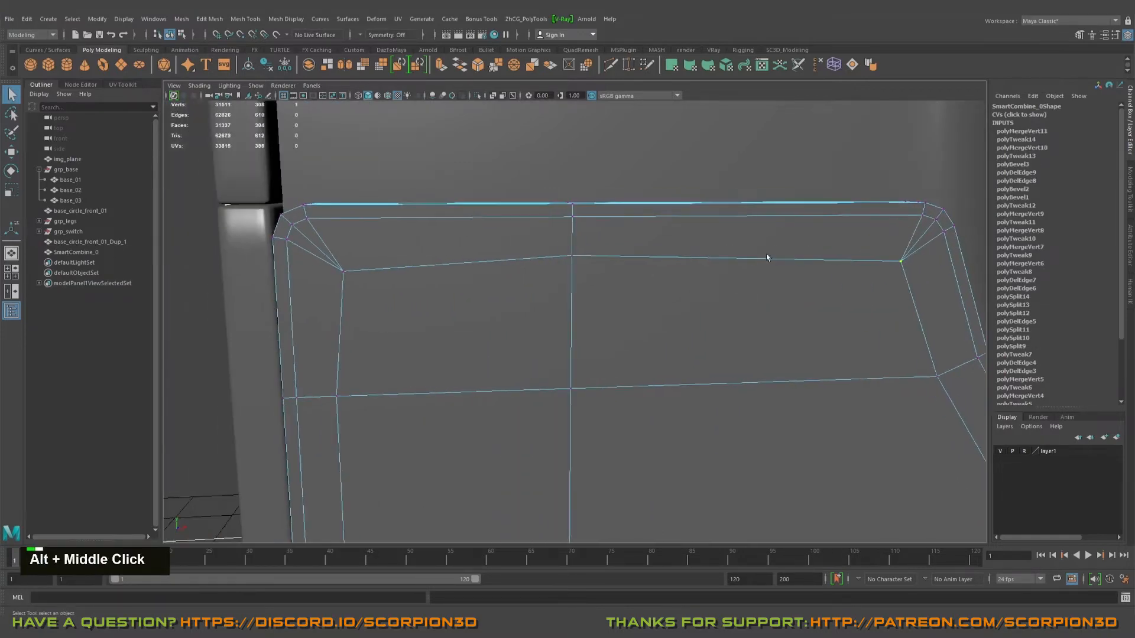
Step: Snap the inner top edge's middle vertex and ring-side corner vertex vertically level with the outer corner vertex
{"action": "left_click_drag", "start_coordinate": [768, 255], "coordinate": [623, 260], "text": "alt"}
{"action": "key", "text": "w"}
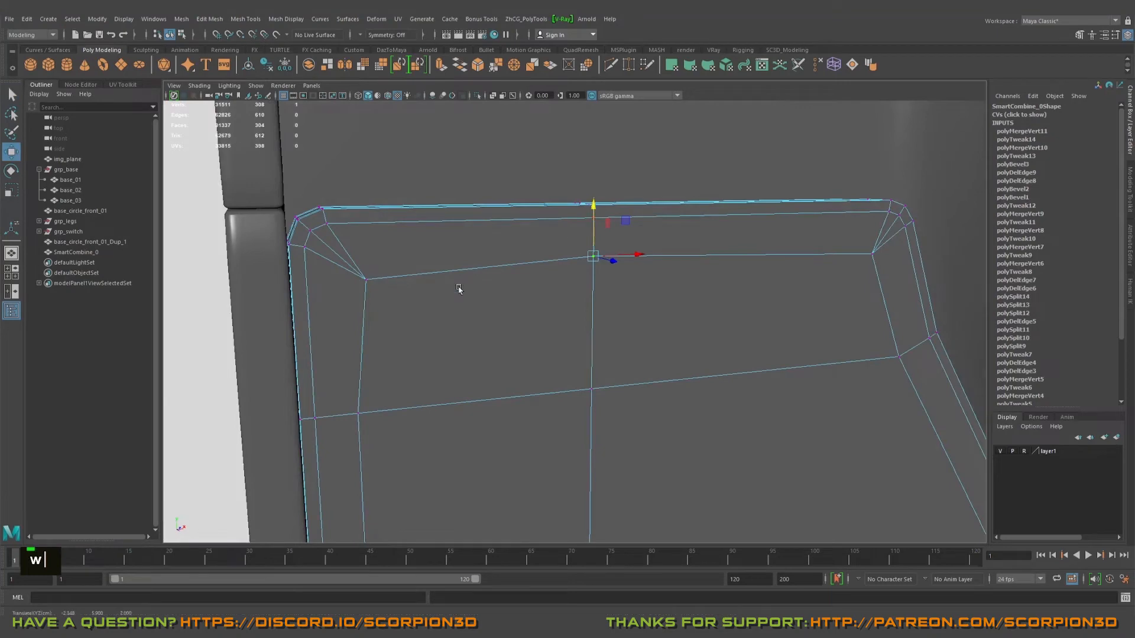
{"action": "key", "text": "v"}
{"action": "middle_click_drag", "start_coordinate": [367, 286], "coordinate": [372, 284]}
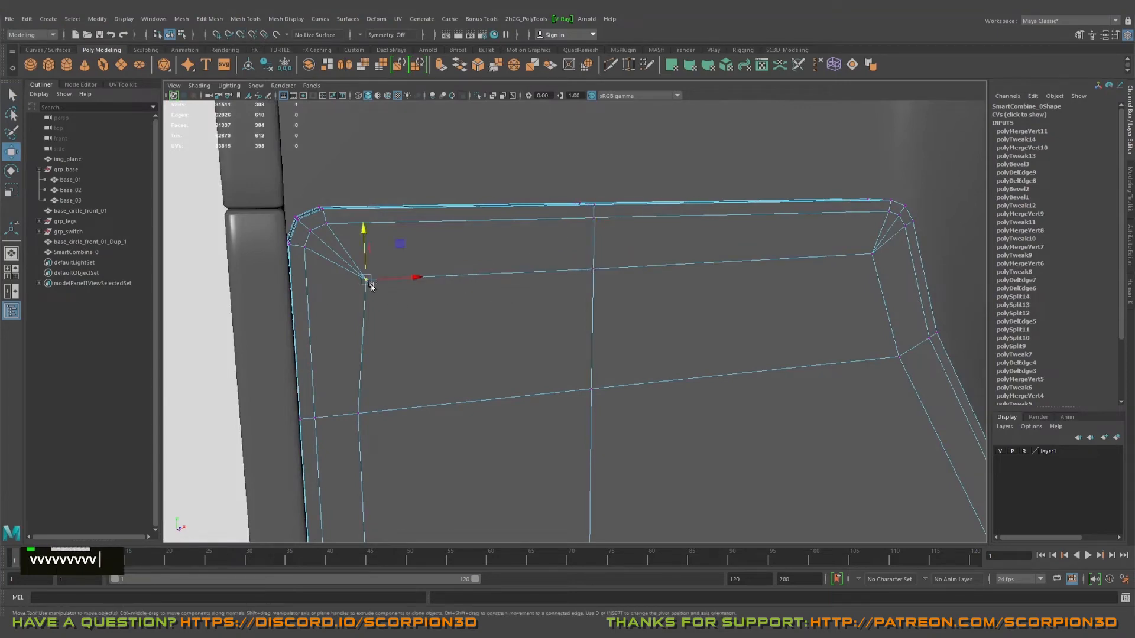
{"action": "middle_click_drag", "start_coordinate": [519, 337], "coordinate": [691, 281], "text": "alt"}
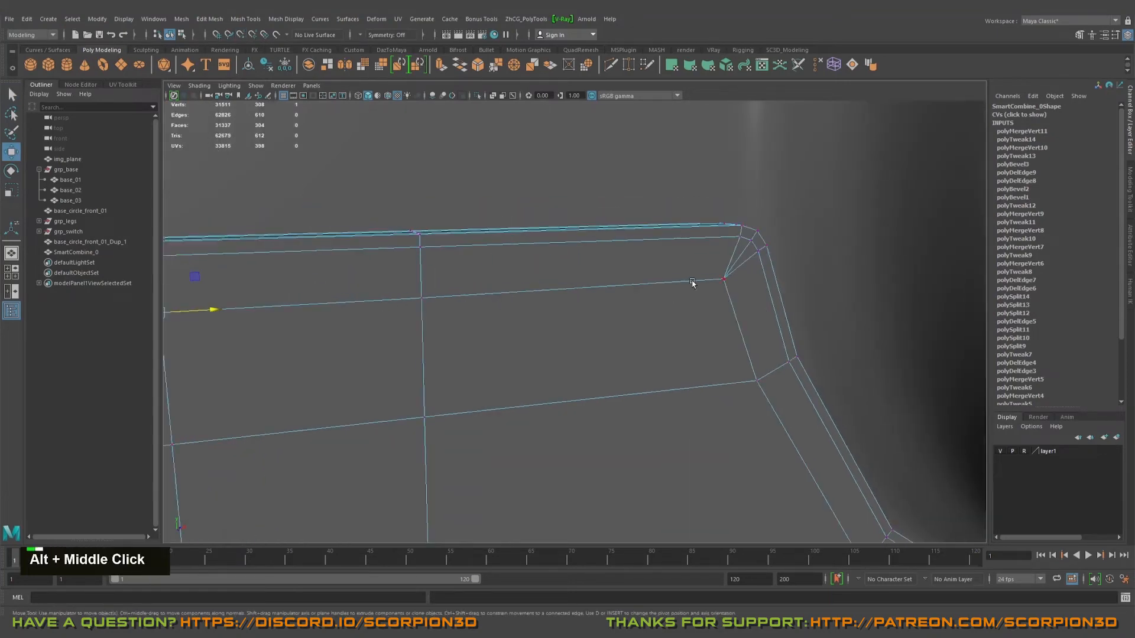
{"action": "left_click_drag", "start_coordinate": [728, 284], "coordinate": [659, 296], "text": "alt"}
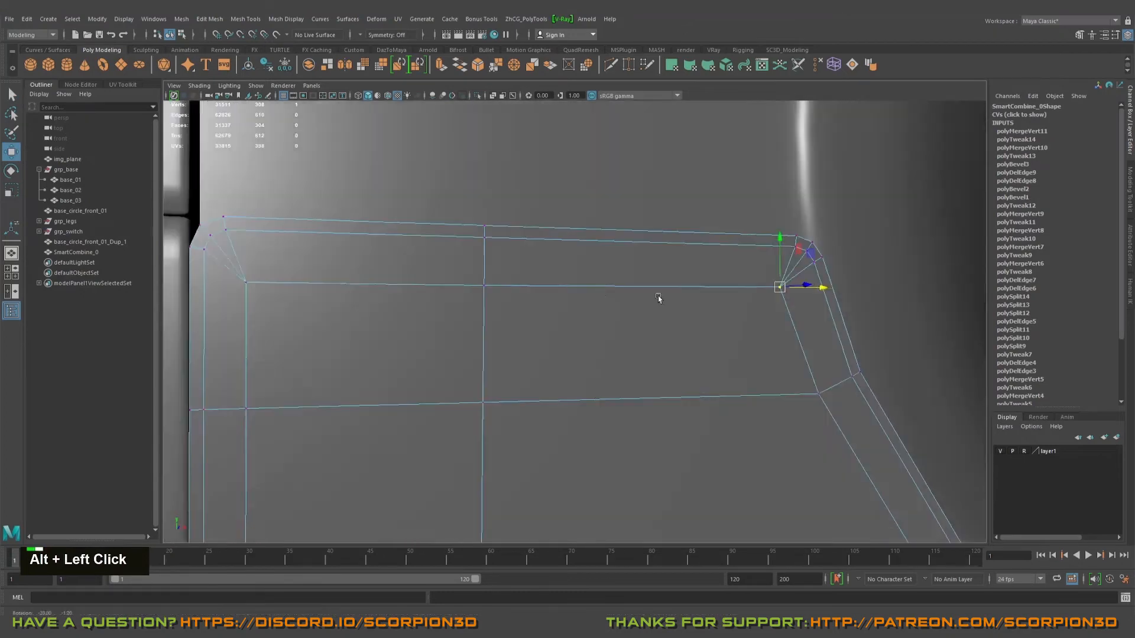
{"action": "middle_click_drag", "start_coordinate": [830, 297], "coordinate": [848, 307], "text": "alt"}
{"action": "left_click_drag", "start_coordinate": [848, 307], "coordinate": [719, 314], "text": "alt"}
{"action": "middle_click_drag", "start_coordinate": [798, 259], "coordinate": [817, 264], "text": "alt"}
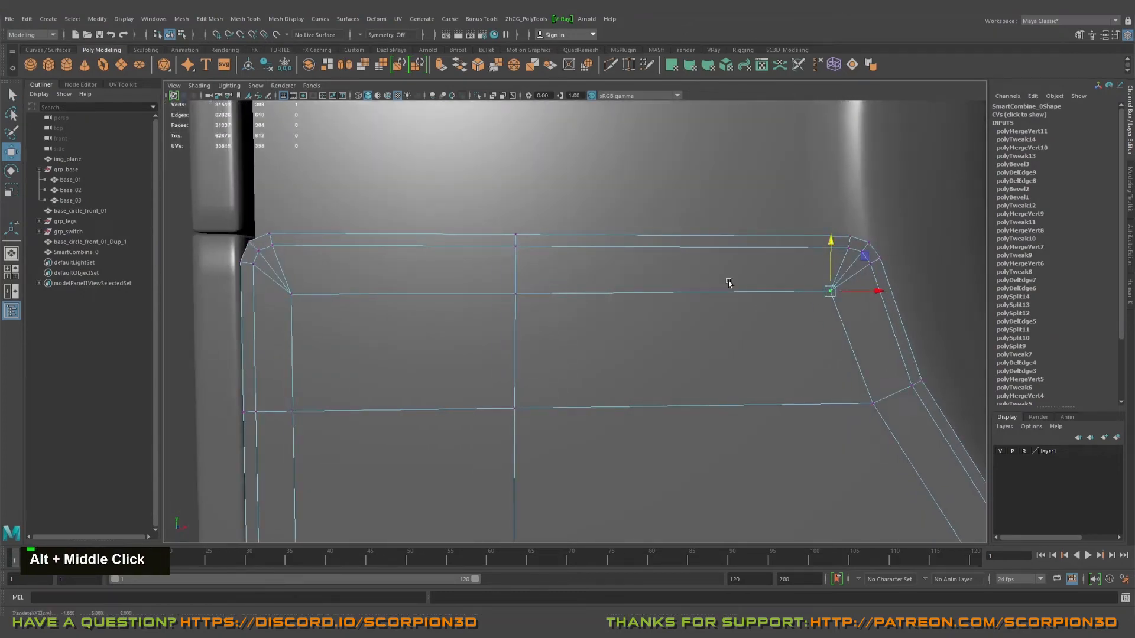
{"action": "right_click_drag", "start_coordinate": [554, 315], "coordinate": [646, 327]}
{"action": "key", "text": "q"}
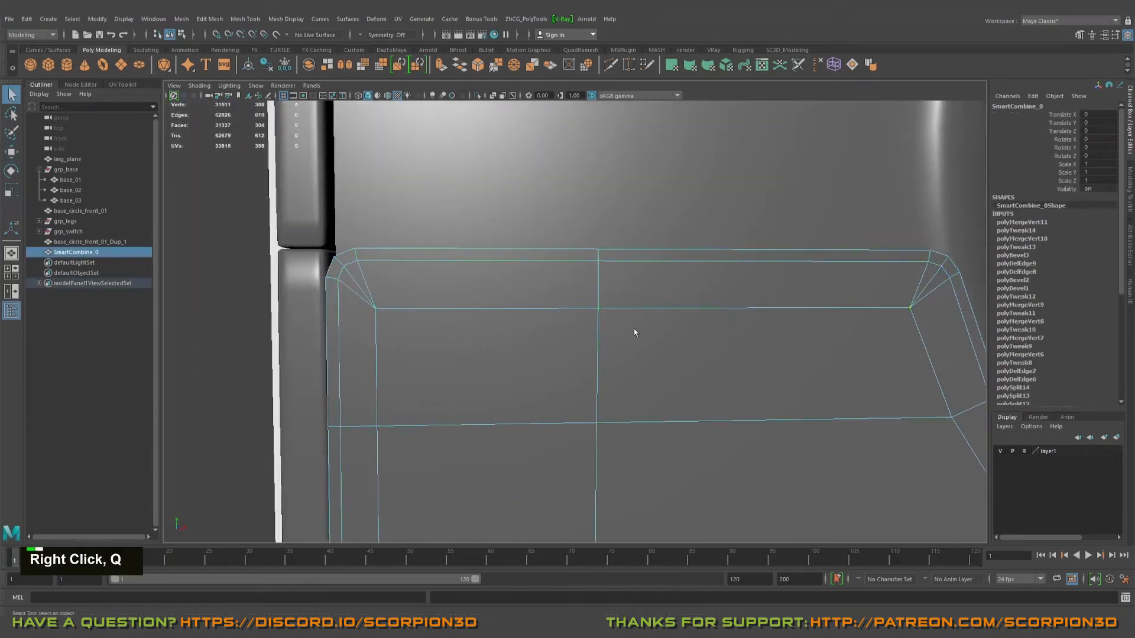
Step: Isolate the panel and merge the inner corner vertices at the upper corners of the panel end's back face
{"action": "scroll", "coordinate": [583, 387], "scroll_direction": "down", "scroll_amount": 2, "text": "alt"}
{"action": "left_click_drag", "start_coordinate": [582, 387], "coordinate": [613, 385], "text": "alt"}
{"action": "right_click_drag", "start_coordinate": [616, 332], "coordinate": [650, 309]}
{"action": "key", "text": "ctrl+1"}
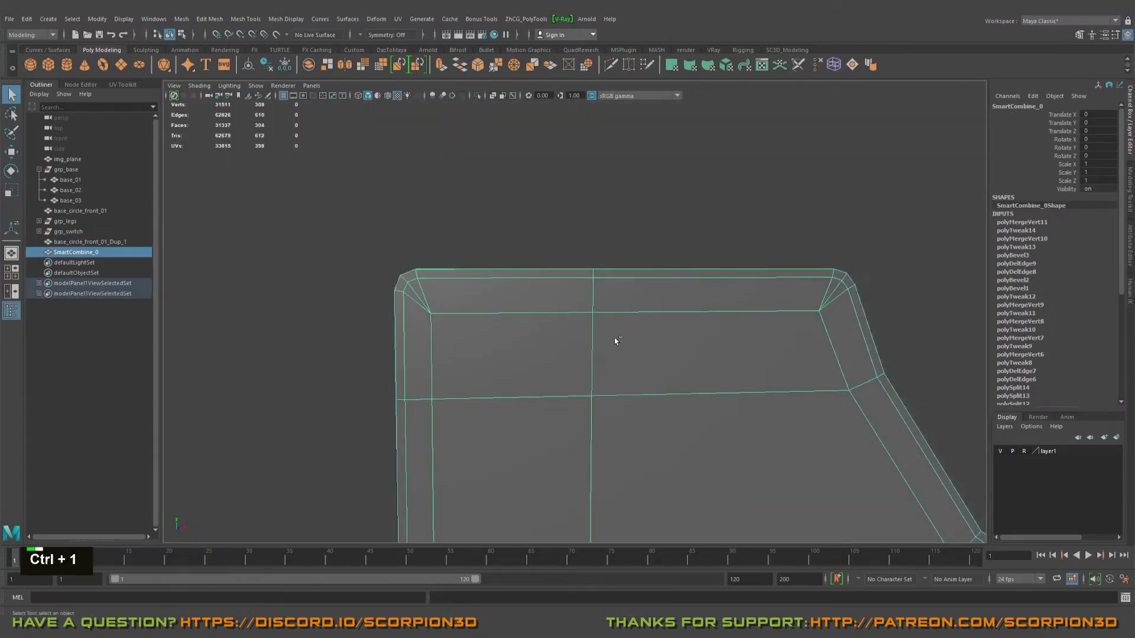
{"action": "mouse_move", "coordinate": [615, 340]}
{"action": "left_mouse_down", "text": "alt"}
{"action": "mouse_move", "coordinate": [765, 356]}
{"action": "mouse_move", "coordinate": [559, 345]}
{"action": "mouse_move", "coordinate": [603, 339]}
{"action": "left_mouse_up", "text": "alt"}
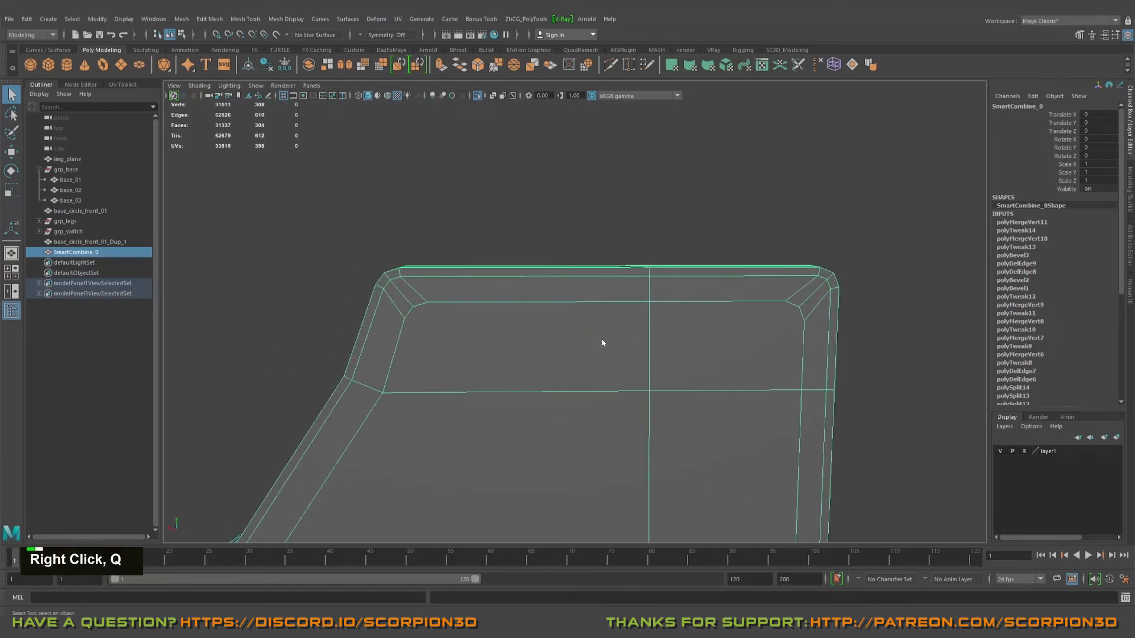
{"action": "right_click_drag", "start_coordinate": [603, 338], "coordinate": [532, 331]}
{"action": "key", "text": "q"}
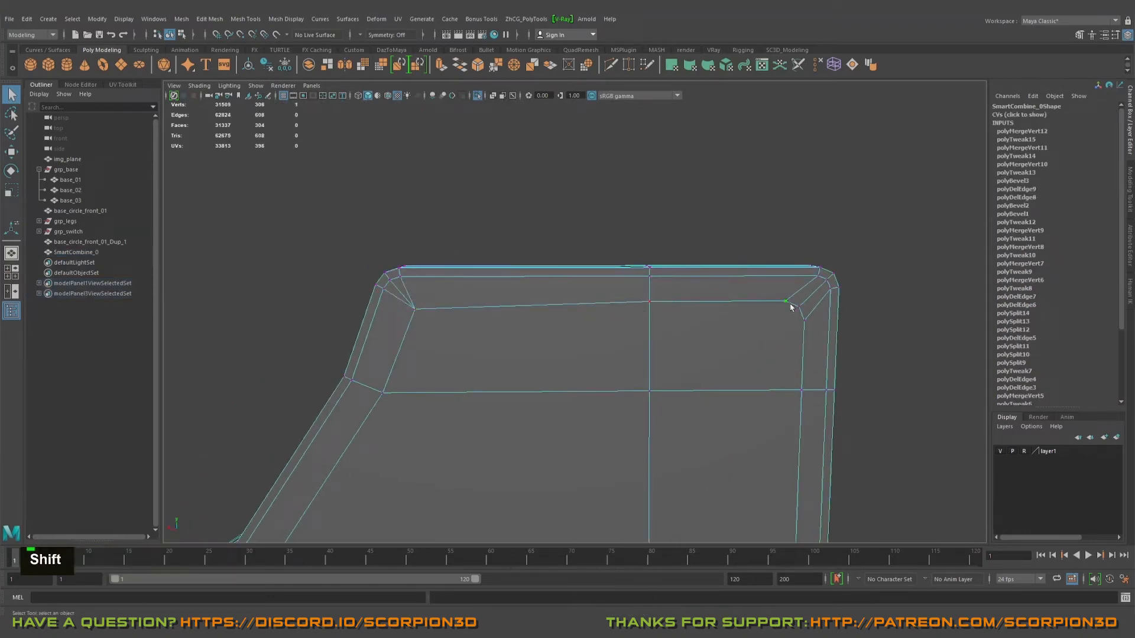
Step: Level the two merged corner vertices and the middle vertex on the back face by flattening them vertically
{"action": "left_click", "coordinate": [650, 302]}
{"action": "key", "text": "w"}
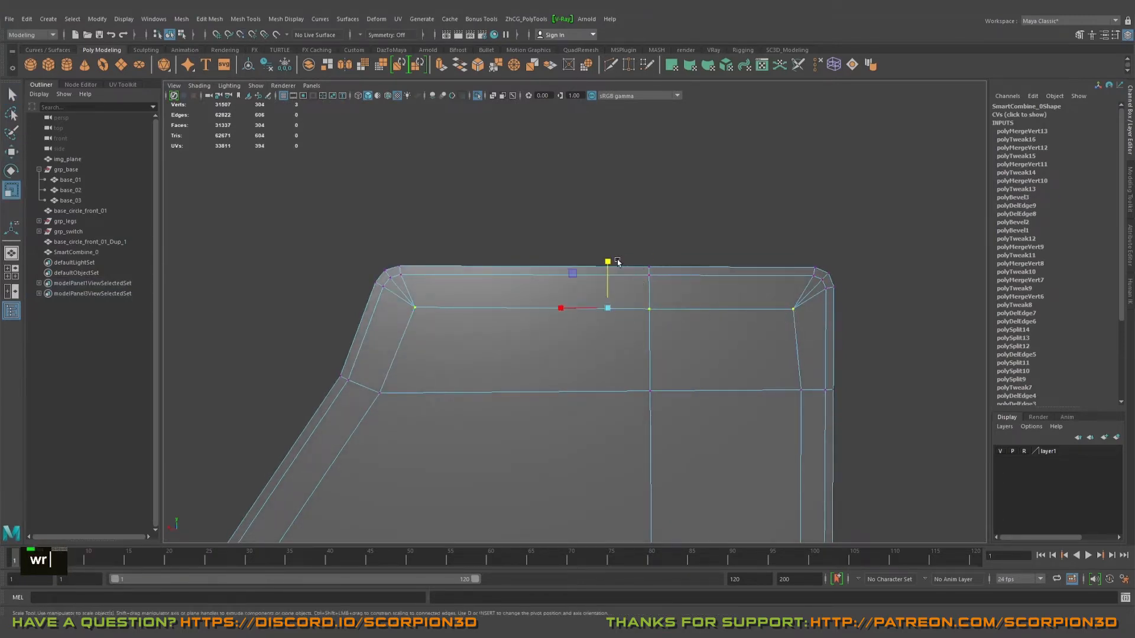
{"action": "left_click_drag", "start_coordinate": [598, 354], "coordinate": [764, 352], "text": "alt"}
{"action": "key", "text": "w"}
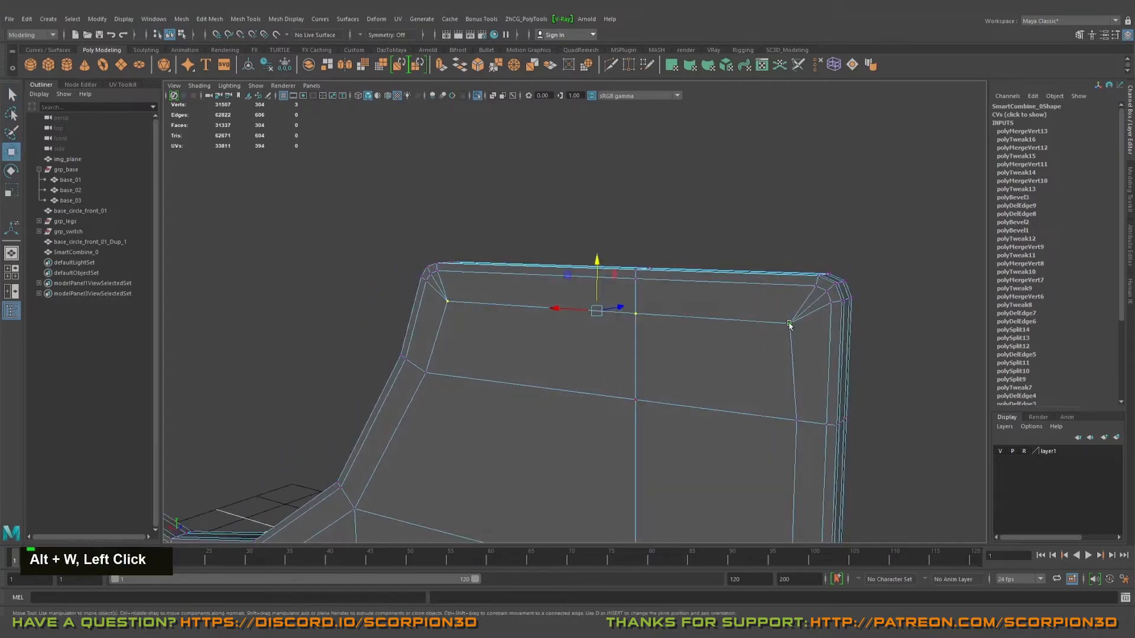
{"action": "right_click_drag", "start_coordinate": [716, 322], "coordinate": [767, 307]}
{"action": "key", "text": "q"}
Step: Select the two inner top edges on the panel end's front face and scale them flat vertically
{"action": "left_click_drag", "start_coordinate": [767, 310], "coordinate": [580, 332], "text": "alt"}
{"action": "left_click", "coordinate": [849, 314]}
{"action": "left_click", "coordinate": [577, 347]}
{"action": "key", "text": "q"}
{"action": "right_click_drag", "start_coordinate": [580, 331], "coordinate": [651, 332]}
{"action": "left_click", "coordinate": [423, 309]}
{"action": "left_click", "coordinate": [538, 313], "text": "shift"}
{"action": "key", "text": "w"}
{"action": "key", "text": "r"}
{"action": "key", "text": "q"}
Step: Preview the panel smoothed, return to the unsmoothed cage and switch to edge selection
{"action": "scroll", "coordinate": [628, 365], "scroll_direction": "down", "scroll_amount": 4}
{"action": "key", "text": "3"}
{"action": "key", "text": "1"}
{"action": "right_click_drag", "start_coordinate": [350, 258], "coordinate": [340, 232]}
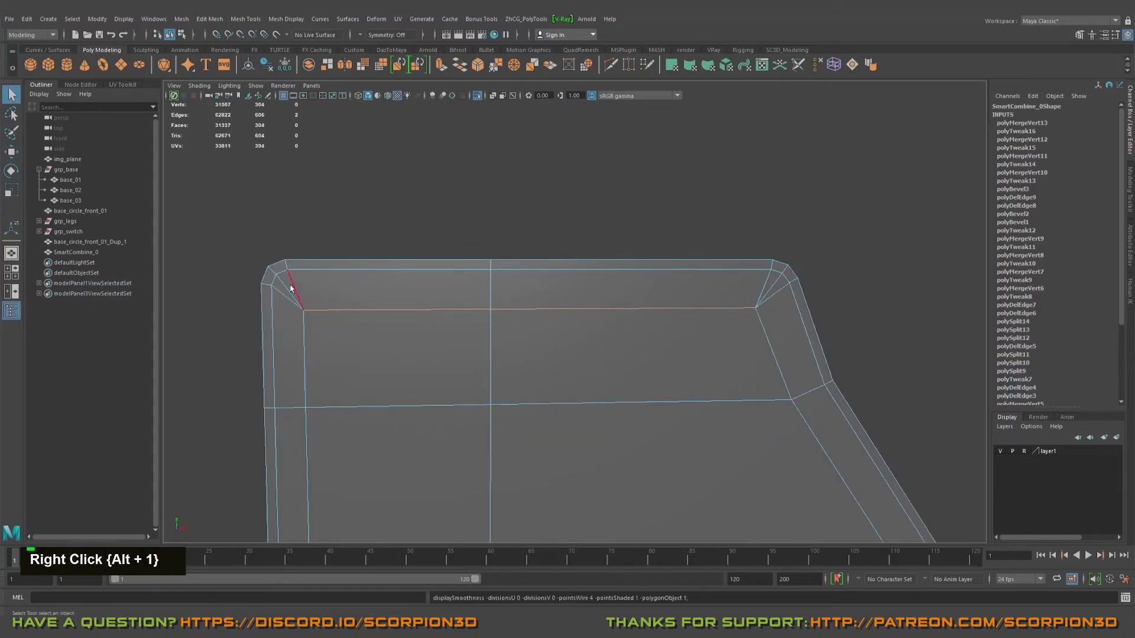
Step: Delete the extra diagonal edge at each upper corner on both the front and back faces of the panel end
{"action": "left_click_drag", "start_coordinate": [774, 289], "coordinate": [443, 289], "text": "alt"}
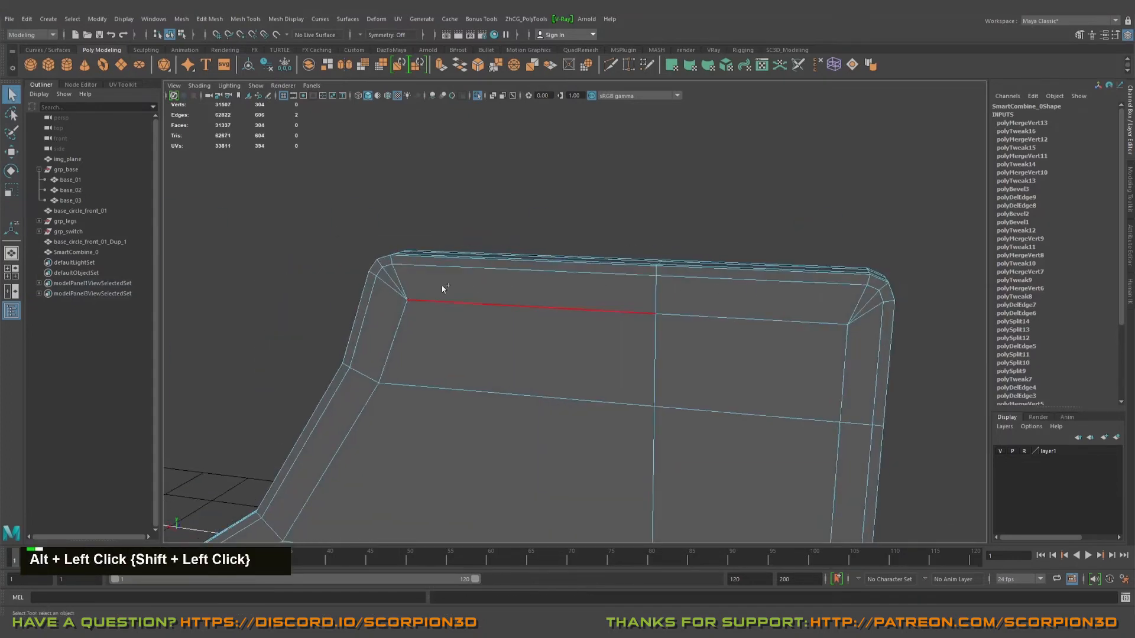
{"action": "left_click", "coordinate": [397, 284], "text": "shift"}
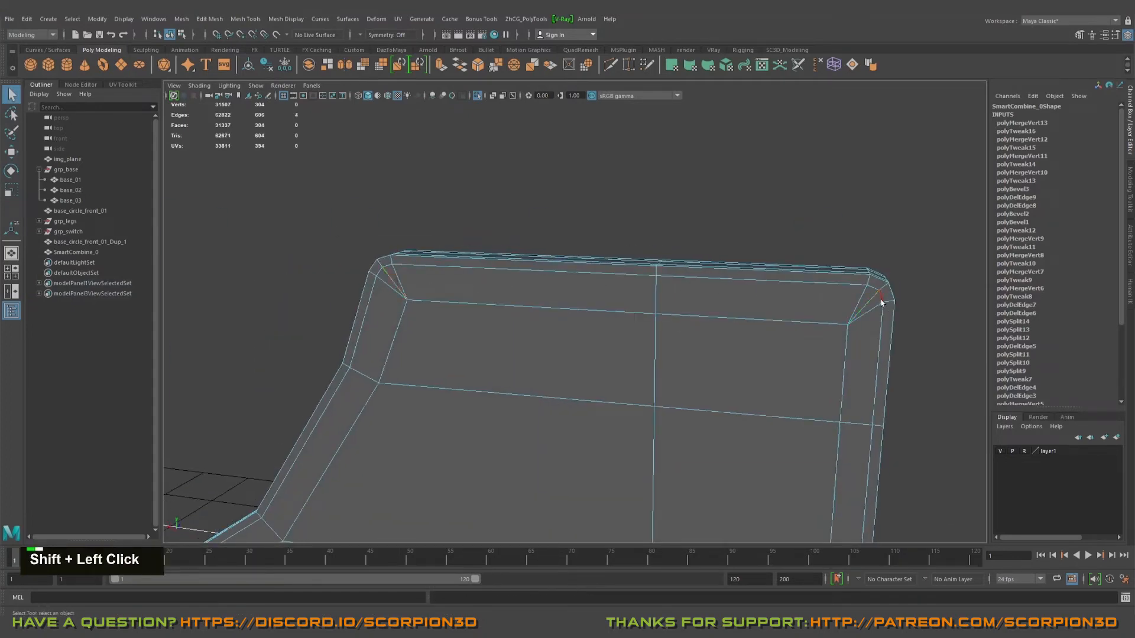
{"action": "key", "text": "ctrl+Delete"}
{"action": "left_click_drag", "start_coordinate": [729, 361], "coordinate": [593, 296], "text": "alt"}
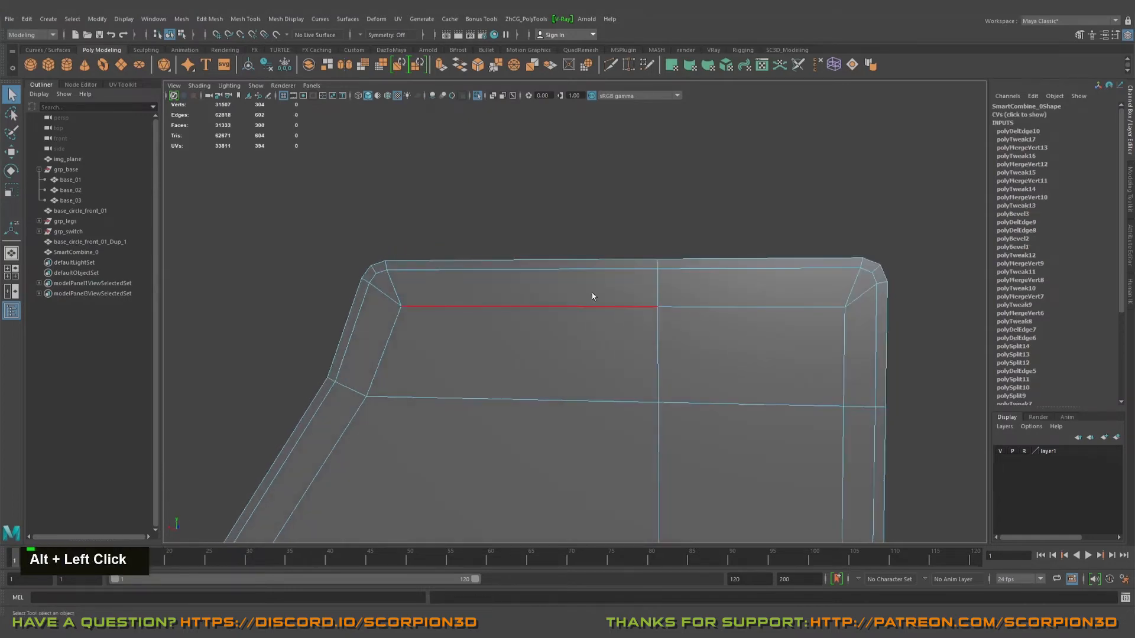
Step: Preview the panel smoothed, inspect its upper corners, and return to the unsmoothed cage
{"action": "right_click_drag", "start_coordinate": [543, 302], "coordinate": [609, 273]}
{"action": "key", "text": "3"}
{"action": "left_click", "coordinate": [656, 237]}
{"action": "scroll", "coordinate": [706, 295], "scroll_direction": "down", "scroll_amount": 3, "text": "alt"}
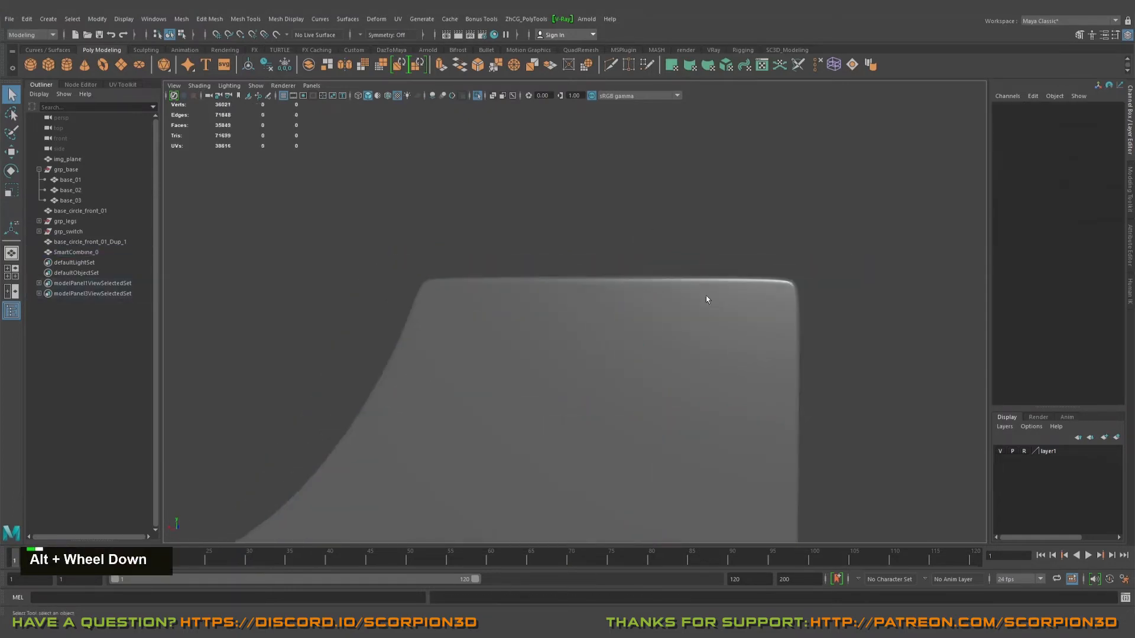
{"action": "left_click_drag", "start_coordinate": [706, 295], "coordinate": [620, 343], "text": "alt"}
{"action": "left_click", "coordinate": [697, 343]}
{"action": "left_click_drag", "start_coordinate": [697, 342], "coordinate": [425, 349], "text": "alt"}
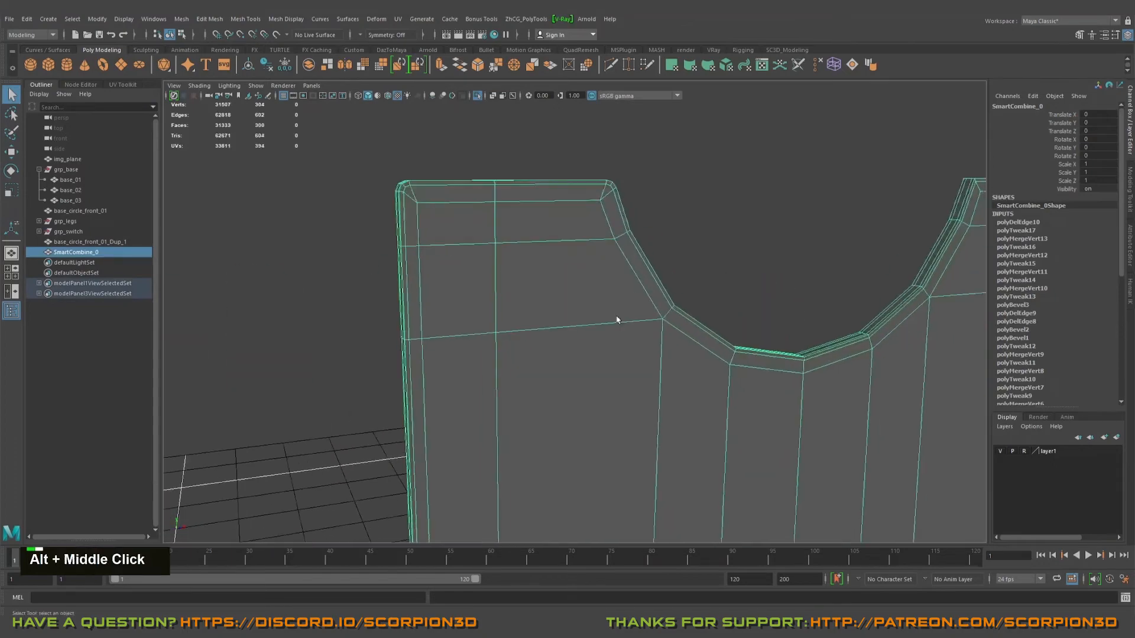
{"action": "left_click_drag", "start_coordinate": [616, 319], "coordinate": [644, 324], "text": "alt"}
{"action": "middle_click_drag", "start_coordinate": [643, 324], "coordinate": [623, 355], "text": "alt"}
{"action": "left_click_drag", "start_coordinate": [623, 355], "coordinate": [655, 395], "text": "alt"}
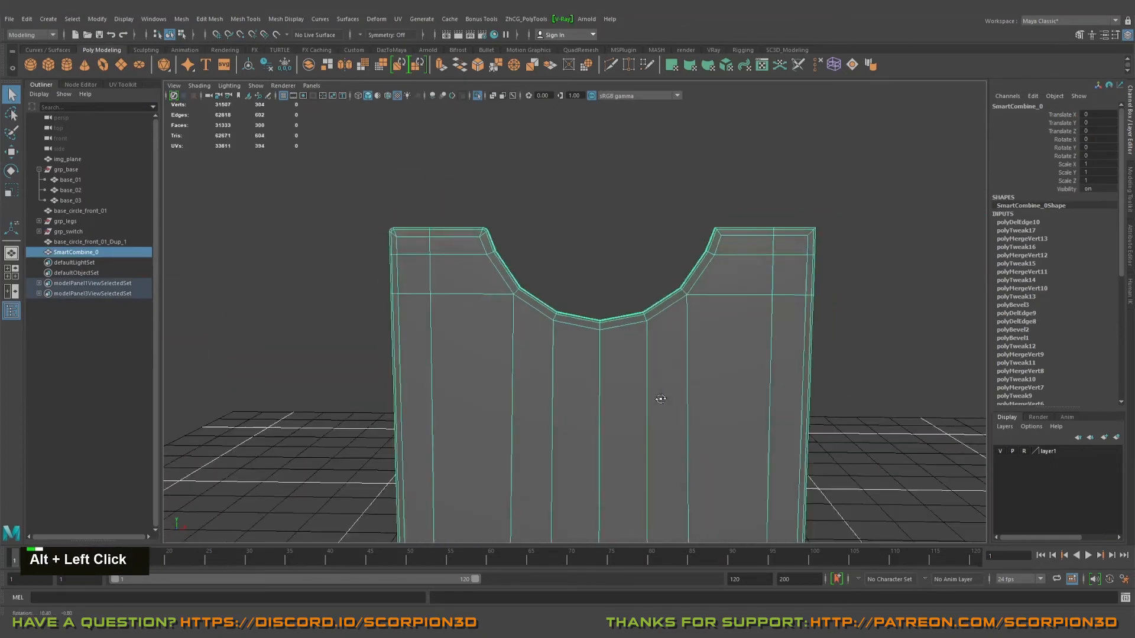
{"action": "middle_click_drag", "start_coordinate": [656, 395], "coordinate": [581, 337], "text": "alt"}
{"action": "left_click_drag", "start_coordinate": [581, 338], "coordinate": [676, 337], "text": "alt"}
{"action": "middle_click_drag", "start_coordinate": [676, 337], "coordinate": [599, 364], "text": "alt"}
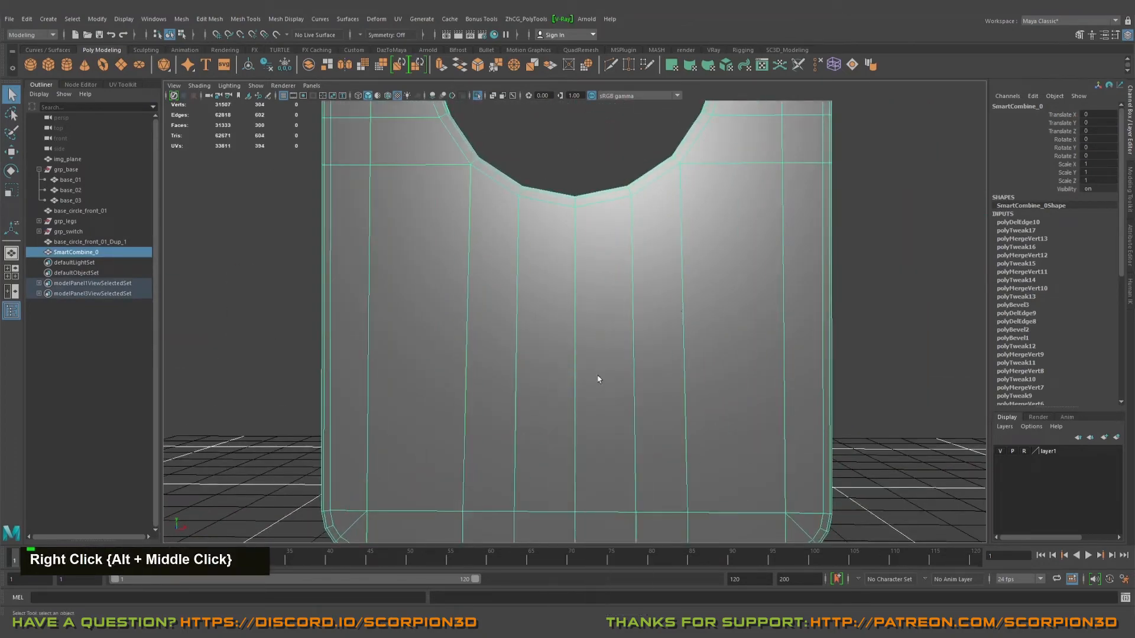
Step: Delete all faces of the panel's right half, up to its vertical centre line
{"action": "scroll", "coordinate": [594, 369], "scroll_direction": "down", "scroll_amount": 5}
{"action": "right_click", "coordinate": [562, 322]}
{"action": "left_click", "coordinate": [545, 185]}
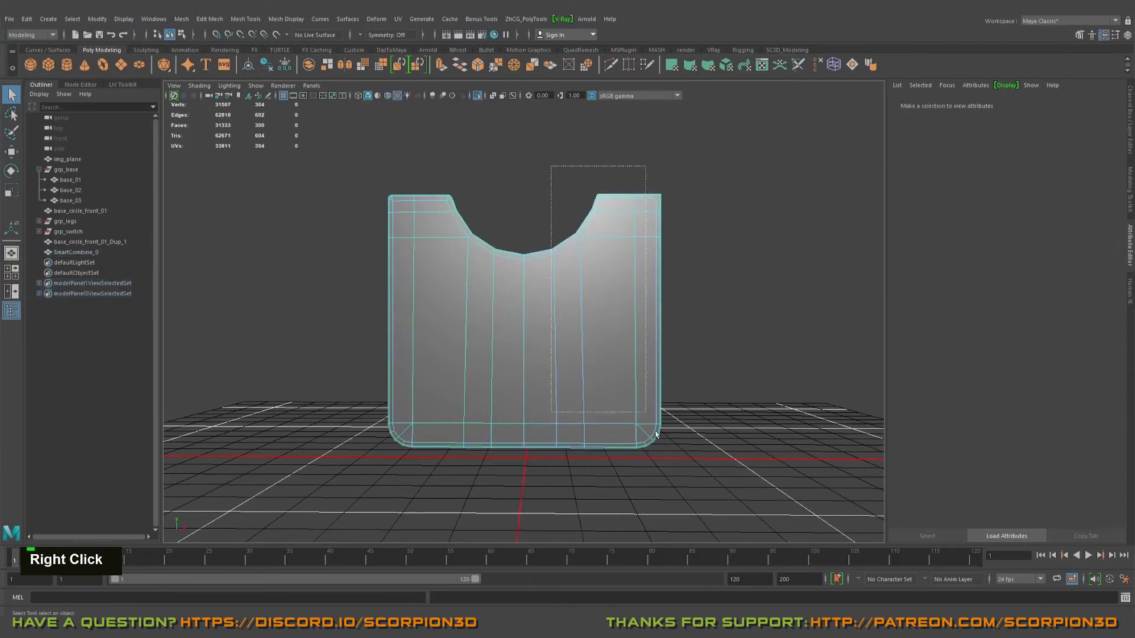
{"action": "left_click_drag", "start_coordinate": [655, 435], "coordinate": [661, 443]}
{"action": "middle_click_drag", "start_coordinate": [571, 328], "coordinate": [581, 349], "text": "alt"}
{"action": "left_click_drag", "start_coordinate": [581, 350], "coordinate": [583, 441], "text": "alt"}
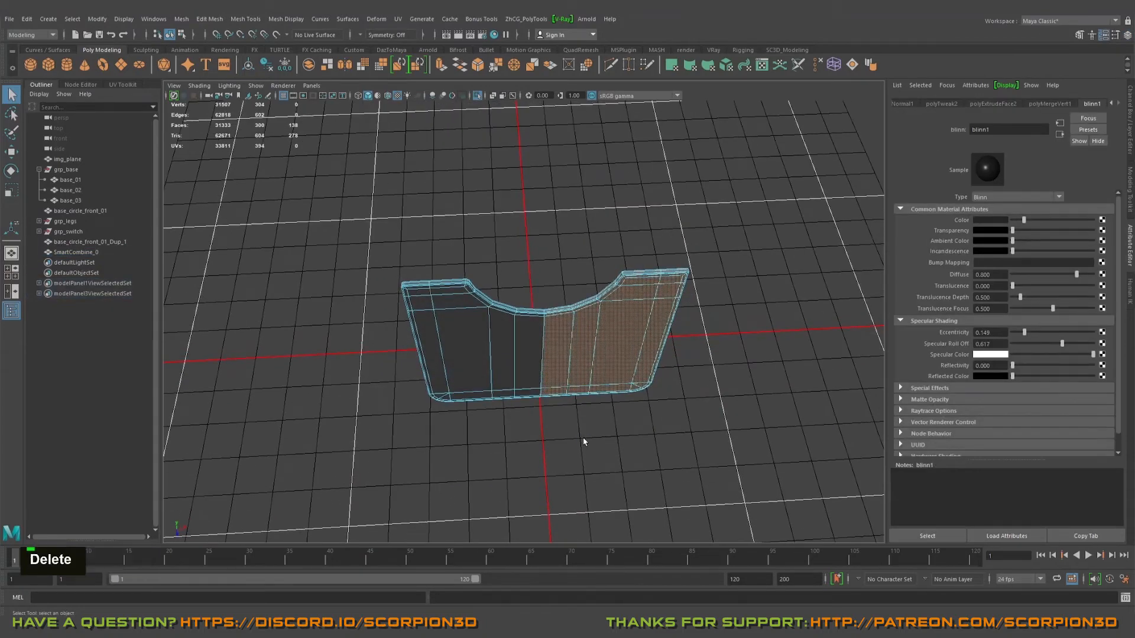
{"action": "key", "text": "Delete"}
Step: Duplicate the remaining half panel and mirror the copy across the X axis by inverting its Scale X
{"action": "right_click_drag", "start_coordinate": [590, 439], "coordinate": [595, 422], "text": "alt"}
{"action": "middle_click_drag", "start_coordinate": [595, 422], "coordinate": [589, 417], "text": "alt"}
{"action": "key", "text": "q"}
{"action": "right_click_drag", "start_coordinate": [531, 346], "coordinate": [566, 321]}
{"action": "key", "text": "w"}
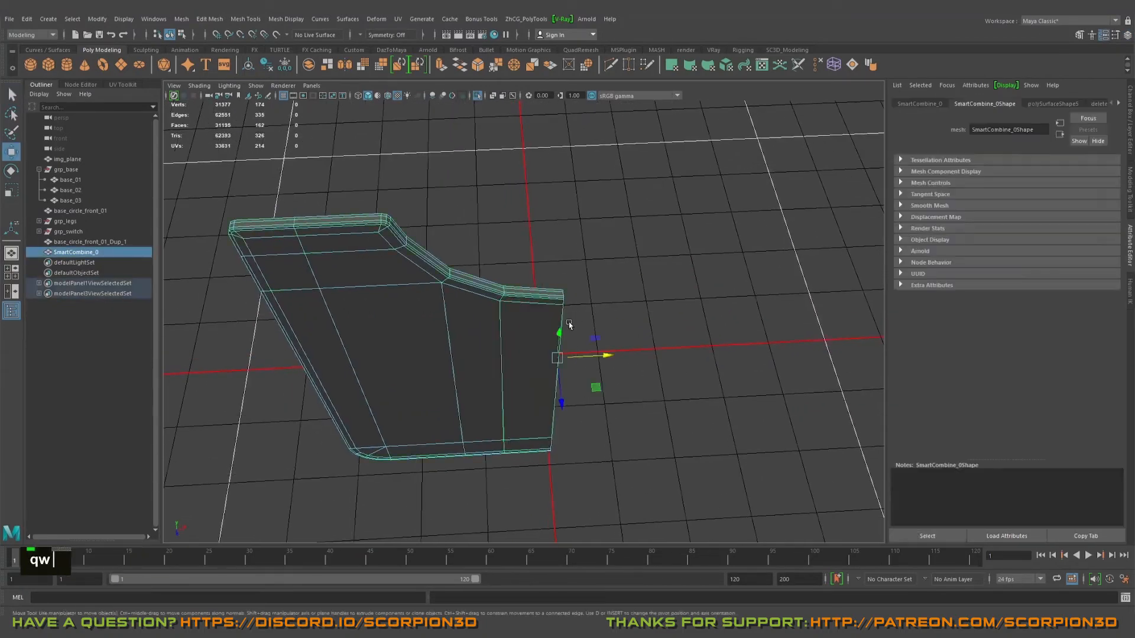
{"action": "left_click_drag", "start_coordinate": [569, 324], "coordinate": [549, 371], "text": "alt"}
{"action": "key", "text": "ctrl+d"}
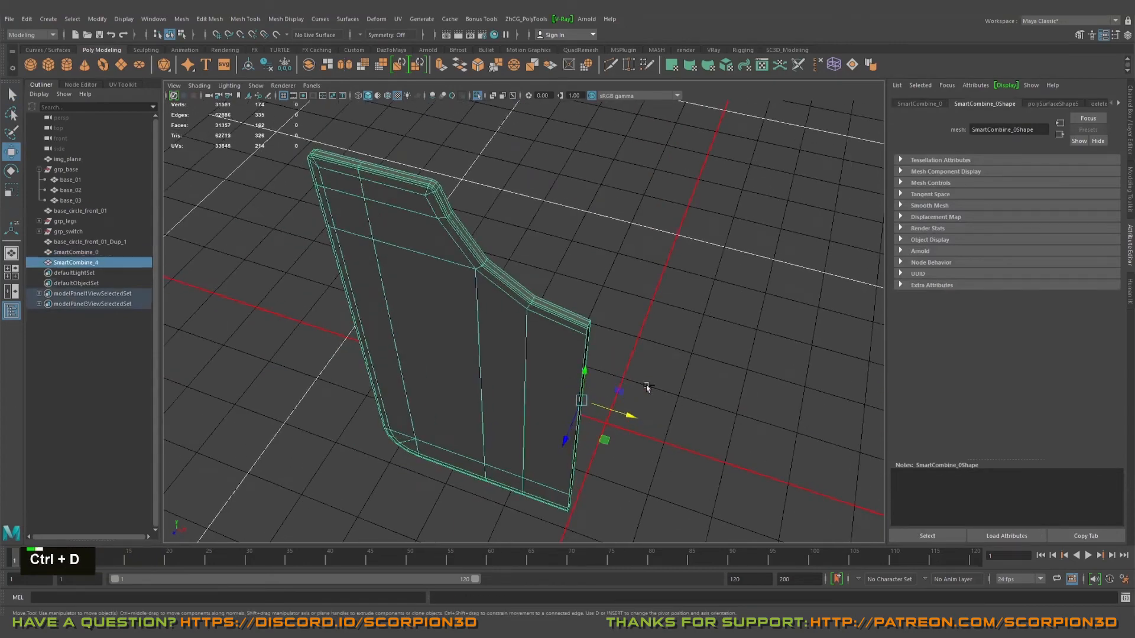
{"action": "key", "text": "ctrl+a"}
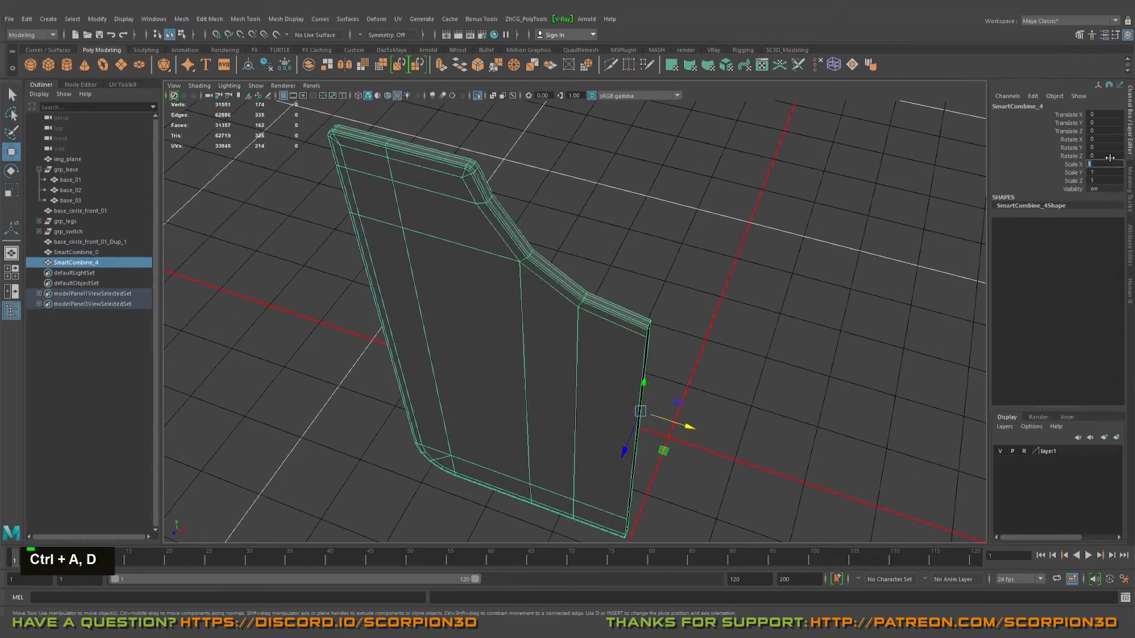
{"action": "key", "text": "Return"}
Step: Select the original and mirrored halves and combine them into a single mesh
{"action": "left_click_drag", "start_coordinate": [567, 490], "coordinate": [512, 413], "text": "alt"}
{"action": "left_click", "coordinate": [512, 413], "text": "shift"}
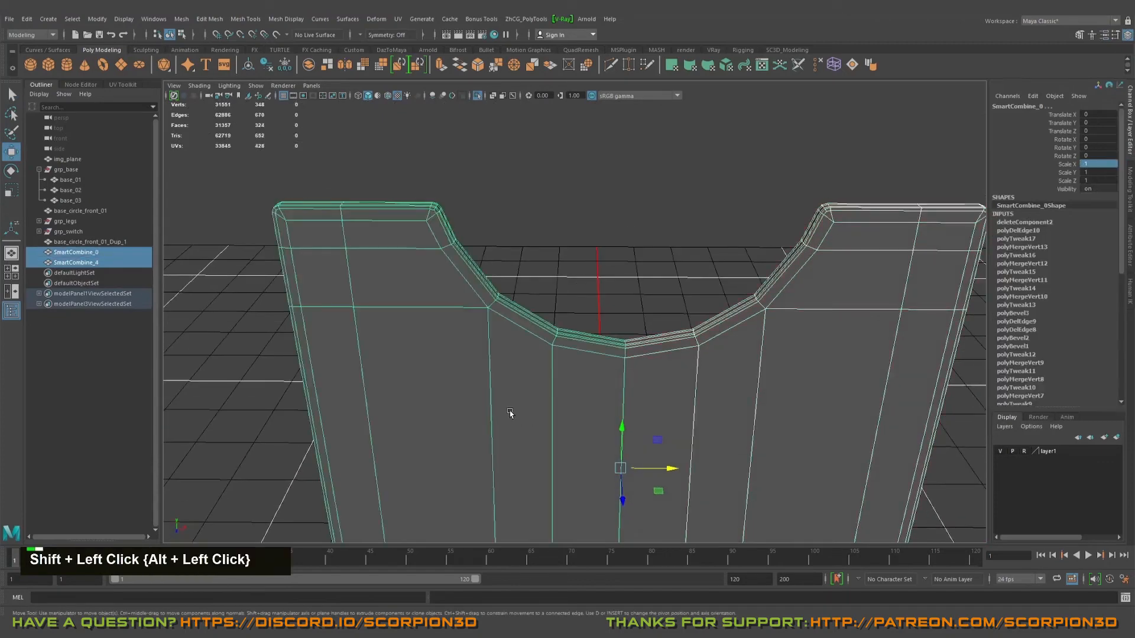
{"action": "right_click_drag", "start_coordinate": [512, 413], "coordinate": [548, 381], "text": "shift"}
Step: Merge the doubled vertices along the panel's centre seam with a distance threshold of 0.01
{"action": "key", "text": "q"}
{"action": "right_click_drag", "start_coordinate": [556, 332], "coordinate": [555, 366]}
{"action": "right_click_drag", "start_coordinate": [508, 334], "coordinate": [508, 333]}
{"action": "left_click_drag", "start_coordinate": [578, 286], "coordinate": [588, 299]}
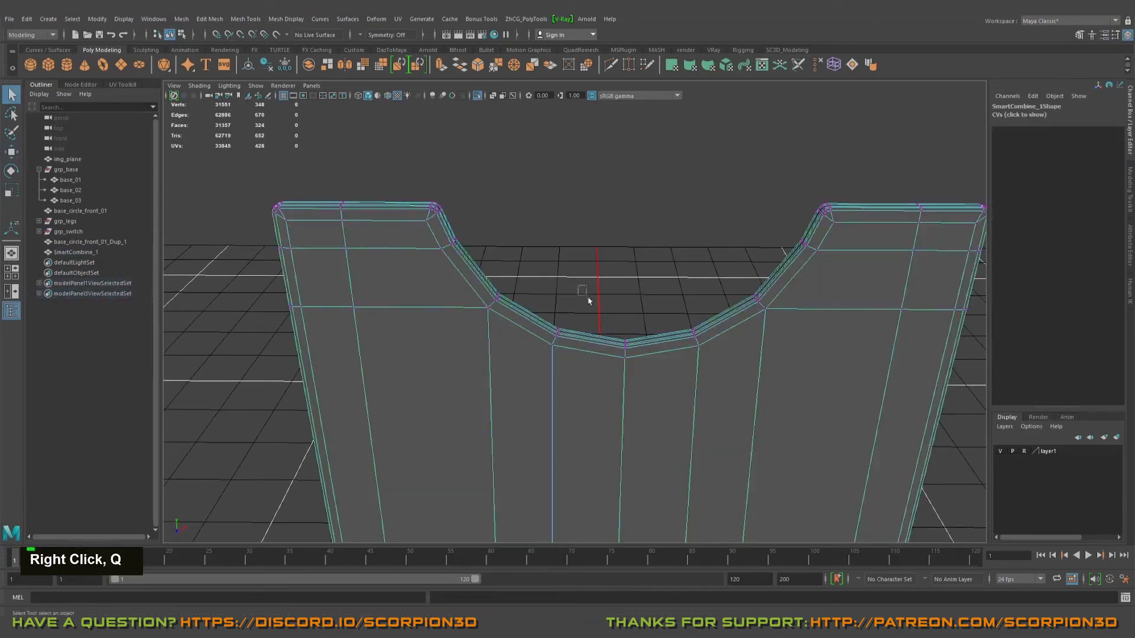
{"action": "left_click_drag", "start_coordinate": [656, 565], "coordinate": [657, 566]}
{"action": "middle_click_drag", "start_coordinate": [657, 565], "coordinate": [580, 437], "text": "alt"}
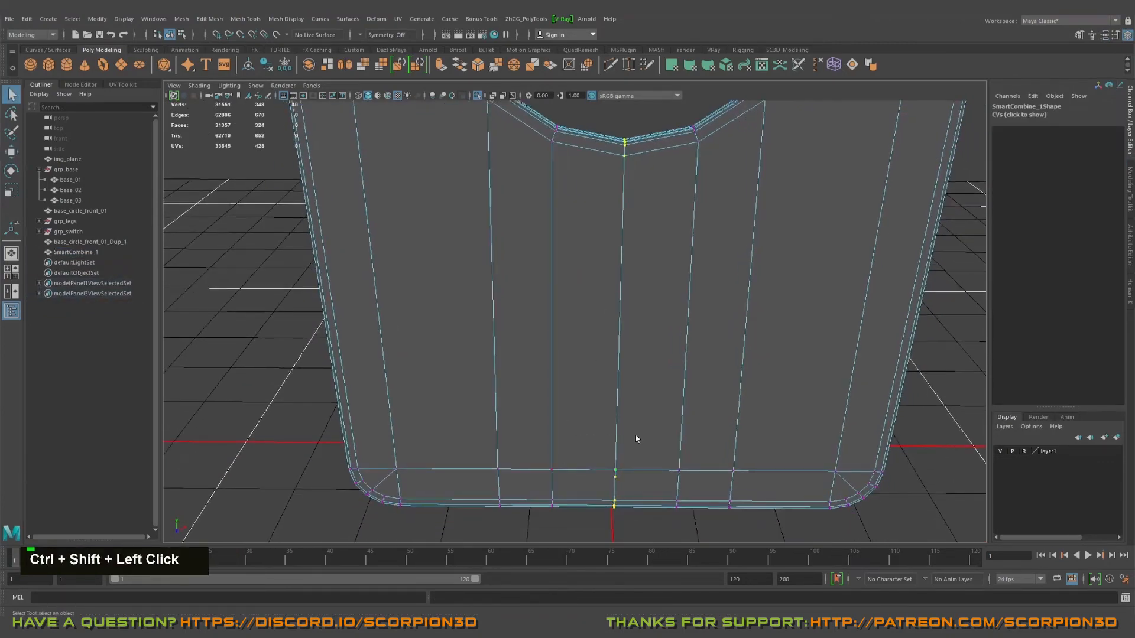
{"action": "right_click_drag", "start_coordinate": [595, 352], "coordinate": [661, 338], "text": "shift"}
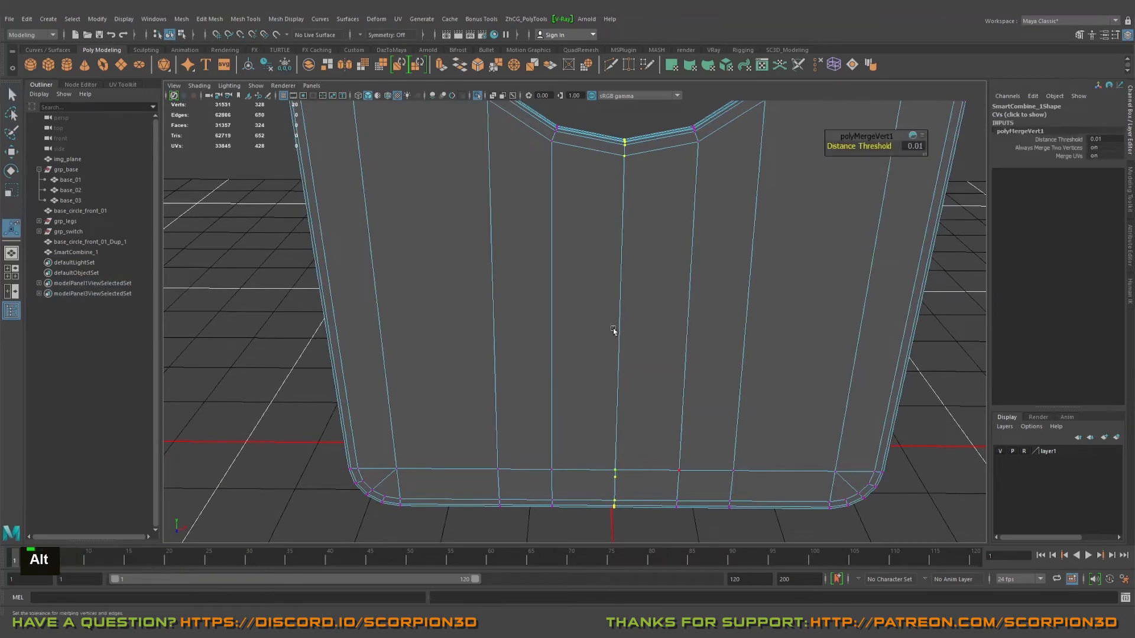
Step: Return to object selection and display the combined panel smoothed to check its surface
{"action": "middle_click_drag", "start_coordinate": [542, 329], "coordinate": [458, 329], "text": "alt"}
{"action": "right_click_drag", "start_coordinate": [459, 329], "coordinate": [617, 371], "text": "alt"}
{"action": "right_click_drag", "start_coordinate": [618, 331], "coordinate": [654, 314]}
{"action": "key", "text": "3"}
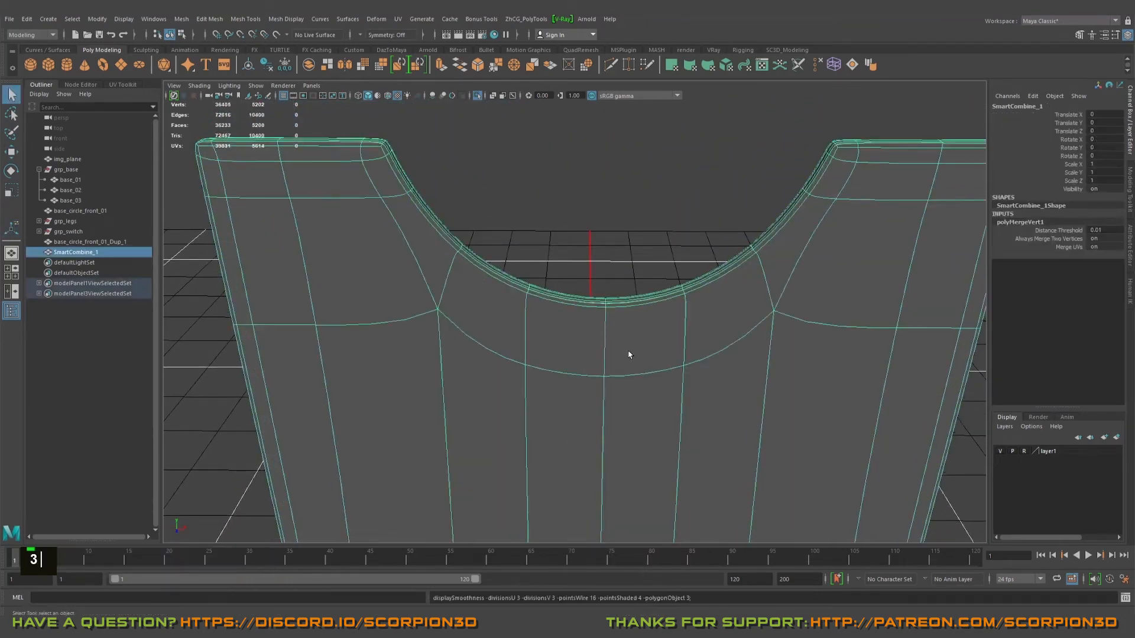
{"action": "left_click", "coordinate": [610, 236]}
{"action": "left_click_drag", "start_coordinate": [611, 239], "coordinate": [691, 325], "text": "alt"}
{"action": "scroll", "coordinate": [709, 370], "scroll_direction": "down", "scroll_amount": 5}
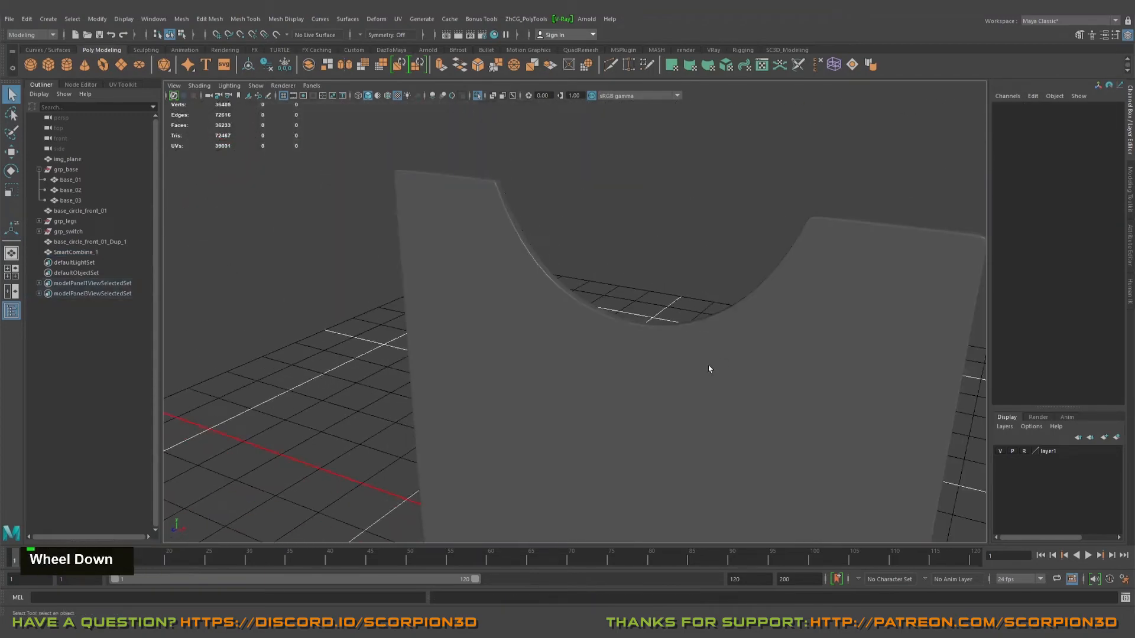
Step: Exit isolation and examine how the smoothed panel fits around the circular ring and along the body's side seams
{"action": "key", "text": "ctrl+1"}
{"action": "left_click_drag", "start_coordinate": [823, 365], "coordinate": [572, 392], "text": "alt"}
{"action": "right_click_drag", "start_coordinate": [572, 392], "coordinate": [679, 398], "text": "alt"}
{"action": "left_click_drag", "start_coordinate": [679, 397], "coordinate": [727, 373], "text": "alt"}
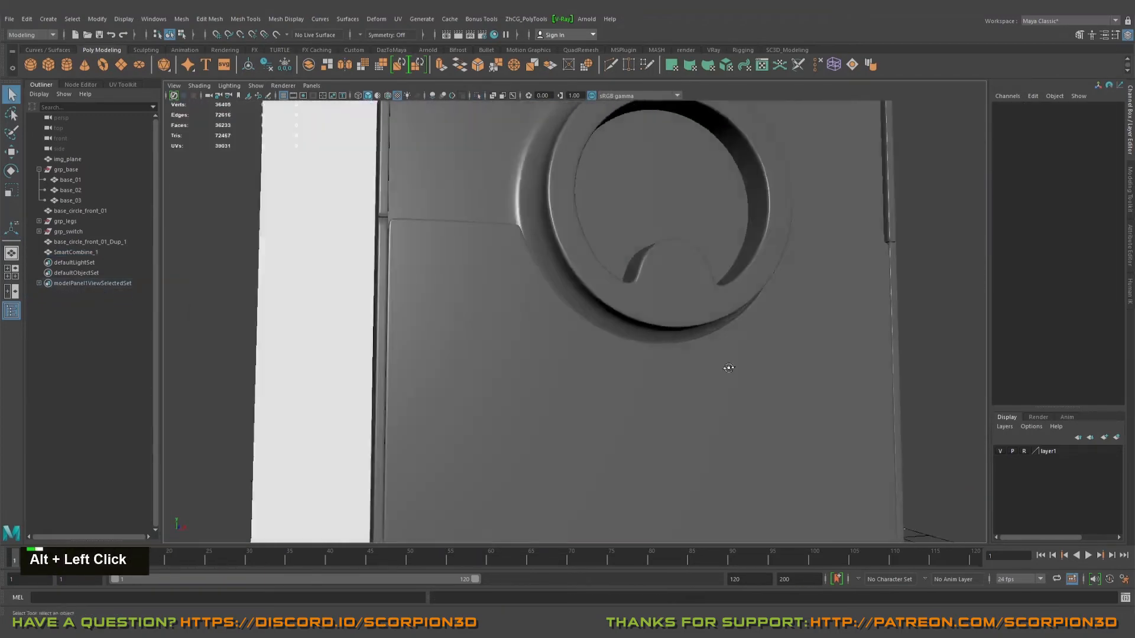
{"action": "middle_click_drag", "start_coordinate": [726, 372], "coordinate": [600, 371], "text": "alt"}
{"action": "left_click_drag", "start_coordinate": [601, 371], "coordinate": [752, 342], "text": "alt"}
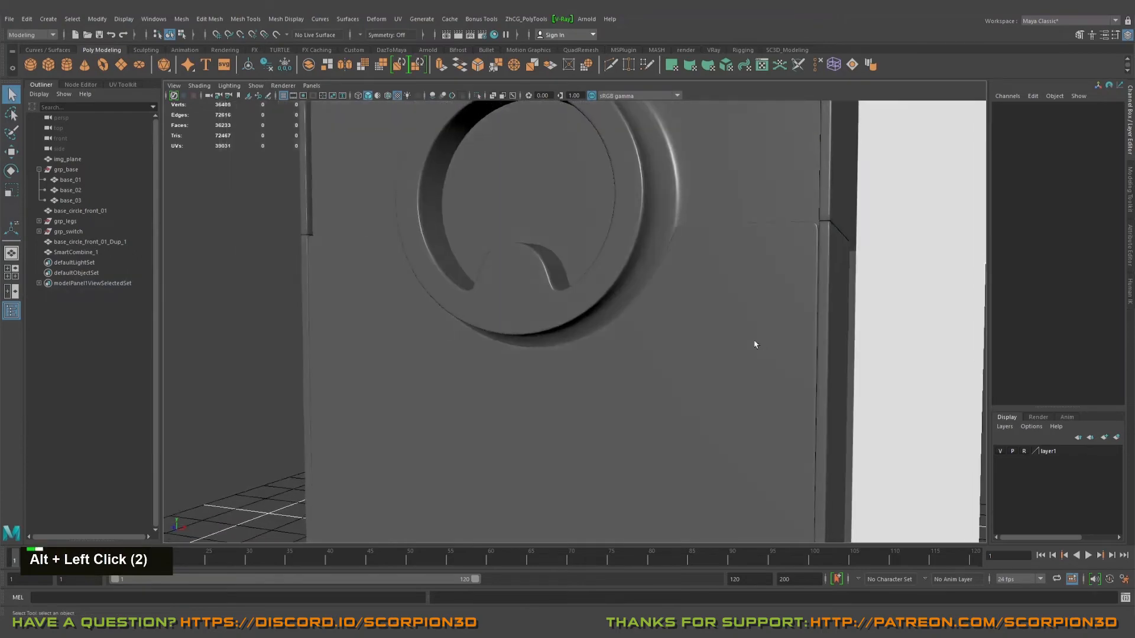
{"action": "right_click_drag", "start_coordinate": [752, 342], "coordinate": [766, 427], "text": "alt"}
{"action": "left_click_drag", "start_coordinate": [766, 426], "coordinate": [732, 436], "text": "alt"}
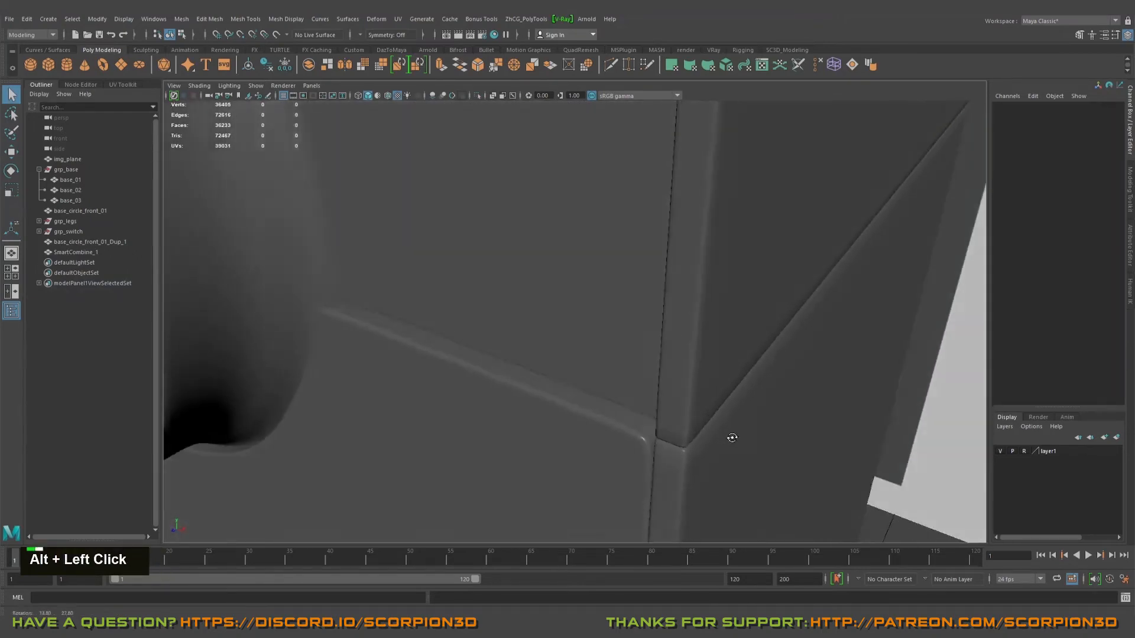
{"action": "middle_click_drag", "start_coordinate": [732, 435], "coordinate": [744, 388], "text": "alt"}
Step: Try to shift the lower front panel back into the body along Z, to a Translate Z of -0.023
{"action": "left_click", "coordinate": [745, 388]}
{"action": "scroll", "coordinate": [595, 392], "scroll_direction": "down", "scroll_amount": 3, "text": "alt"}
{"action": "middle_click_drag", "start_coordinate": [595, 392], "coordinate": [674, 372], "text": "alt"}
{"action": "scroll", "coordinate": [666, 312], "scroll_direction": "down", "scroll_amount": 1, "text": "alt"}
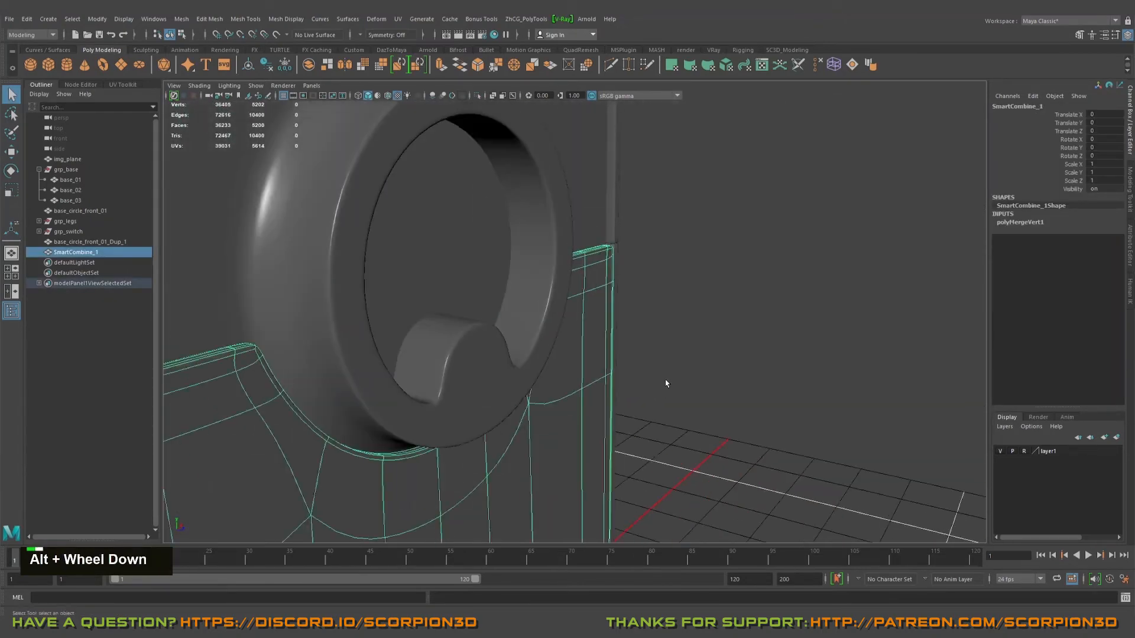
{"action": "left_click_drag", "start_coordinate": [666, 312], "coordinate": [760, 353], "text": "alt"}
{"action": "middle_click_drag", "start_coordinate": [760, 354], "coordinate": [678, 354], "text": "alt"}
{"action": "left_click_drag", "start_coordinate": [679, 355], "coordinate": [810, 387], "text": "alt"}
{"action": "key", "text": "w"}
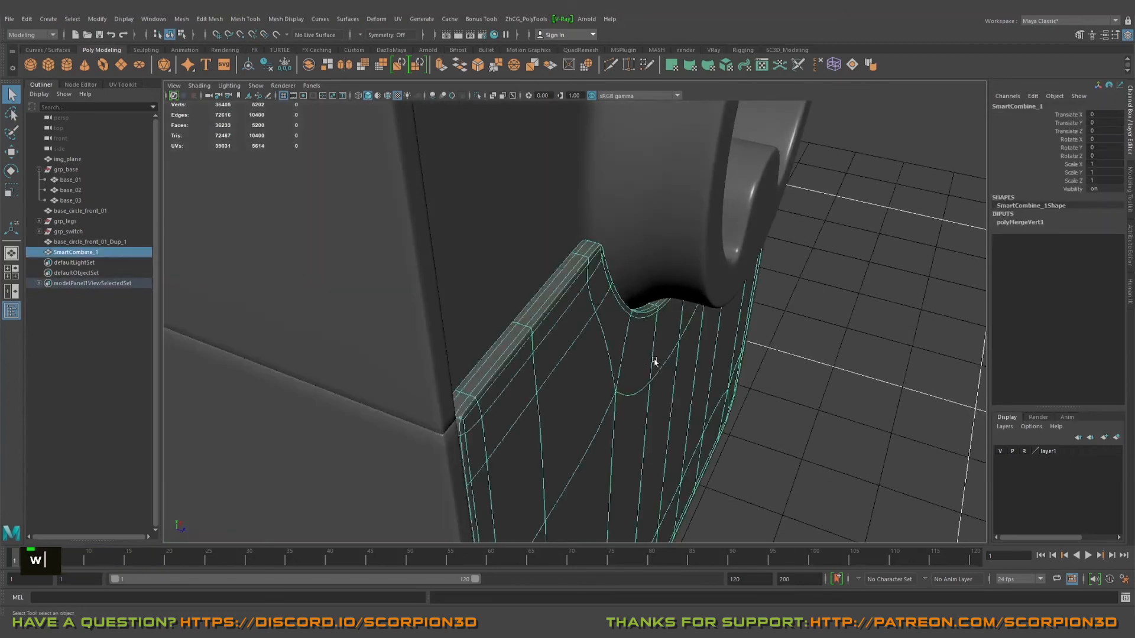
{"action": "left_click_drag", "start_coordinate": [640, 402], "coordinate": [623, 392], "text": "alt"}
{"action": "right_click_drag", "start_coordinate": [623, 392], "coordinate": [615, 317], "text": "alt"}
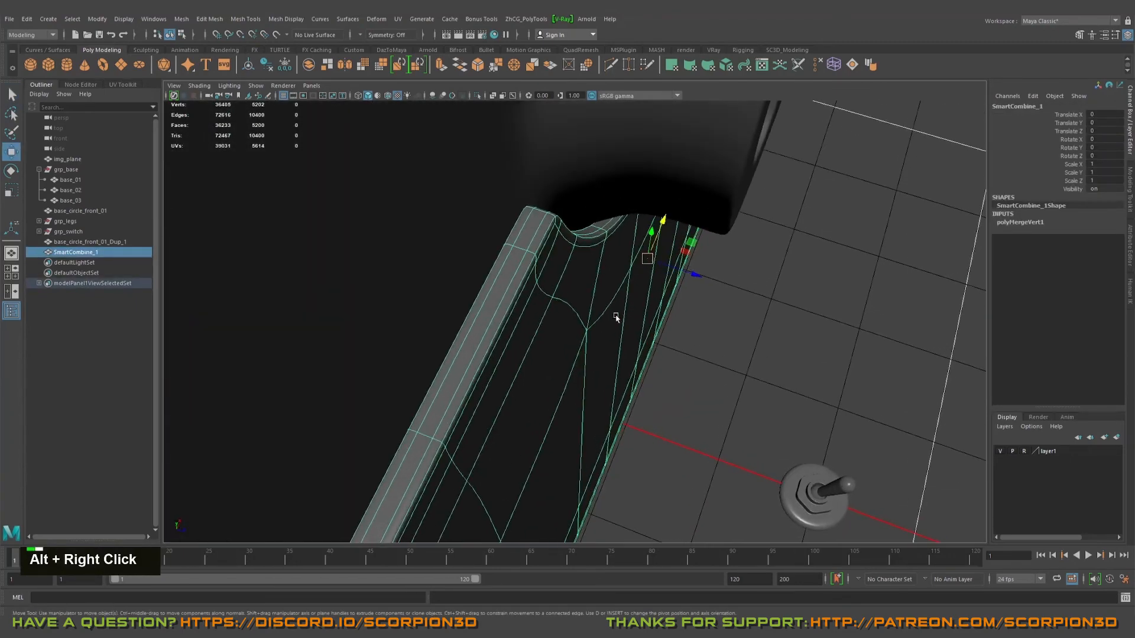
{"action": "left_click_drag", "start_coordinate": [694, 275], "coordinate": [695, 274]}
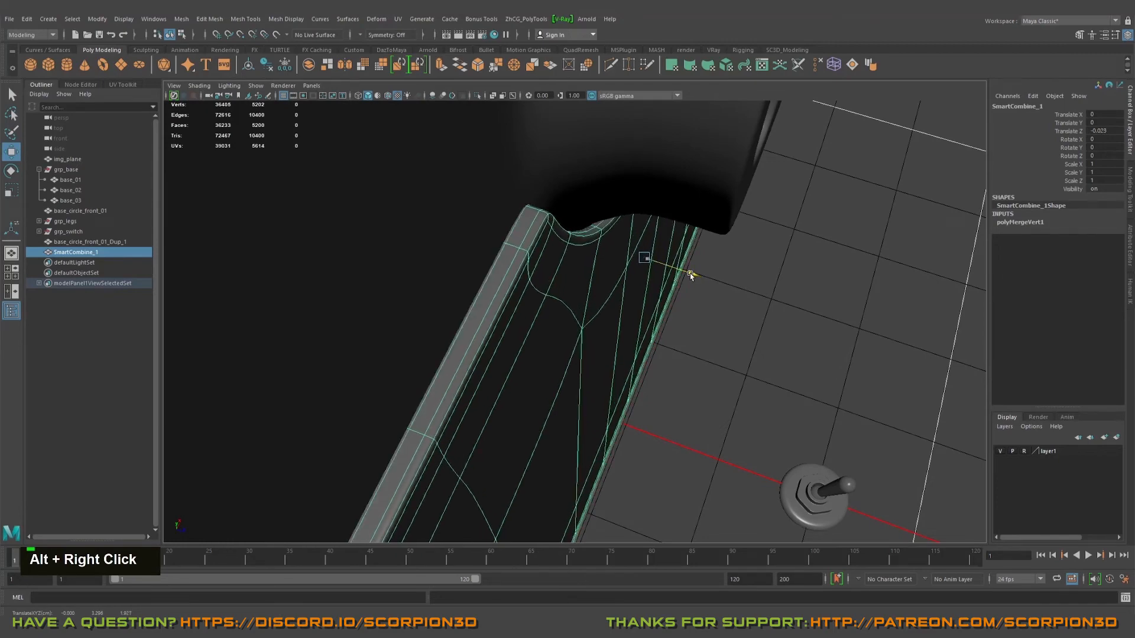
Step: Undo the last Z movement of the lower front panel
{"action": "mouse_move", "coordinate": [689, 273]}
{"action": "left_mouse_down", "text": "alt"}
{"action": "mouse_move", "coordinate": [697, 311]}
{"action": "mouse_move", "coordinate": [702, 271]}
{"action": "left_mouse_up", "text": "alt"}
{"action": "middle_click_drag", "start_coordinate": [702, 271], "coordinate": [674, 281], "text": "alt"}
{"action": "right_click_drag", "start_coordinate": [674, 281], "coordinate": [722, 319], "text": "alt"}
{"action": "mouse_move", "coordinate": [721, 319]}
{"action": "left_mouse_down", "text": "alt"}
{"action": "mouse_move", "coordinate": [730, 329]}
{"action": "mouse_move", "coordinate": [724, 315]}
{"action": "mouse_move", "coordinate": [739, 312]}
{"action": "left_mouse_up", "text": "alt"}
{"action": "key", "text": "ctrl+z"}
{"action": "key", "text": "ctrl+z"}
Step: Examine the panel's thickness and its fit against the body's corner edge from several angles
{"action": "scroll", "coordinate": [721, 315], "scroll_direction": "down", "scroll_amount": 2, "text": "alt"}
{"action": "right_click_drag", "start_coordinate": [676, 327], "coordinate": [671, 311], "text": "alt"}
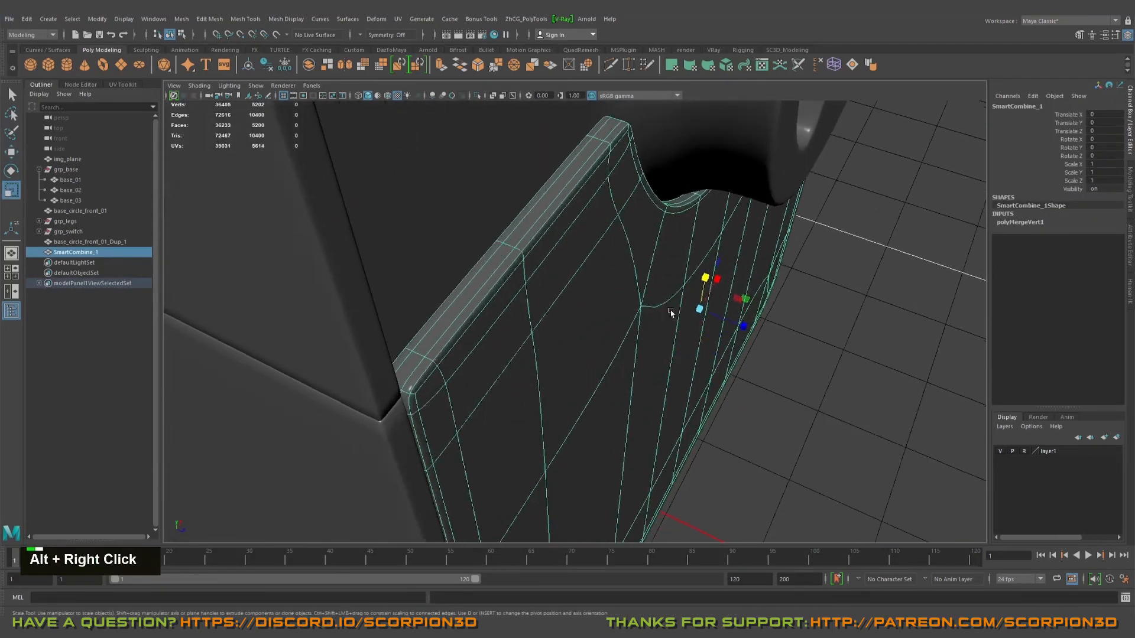
{"action": "middle_click_drag", "start_coordinate": [671, 311], "coordinate": [619, 276], "text": "alt"}
{"action": "left_click_drag", "start_coordinate": [619, 276], "coordinate": [621, 326], "text": "alt"}
{"action": "middle_click_drag", "start_coordinate": [621, 326], "coordinate": [768, 278], "text": "alt"}
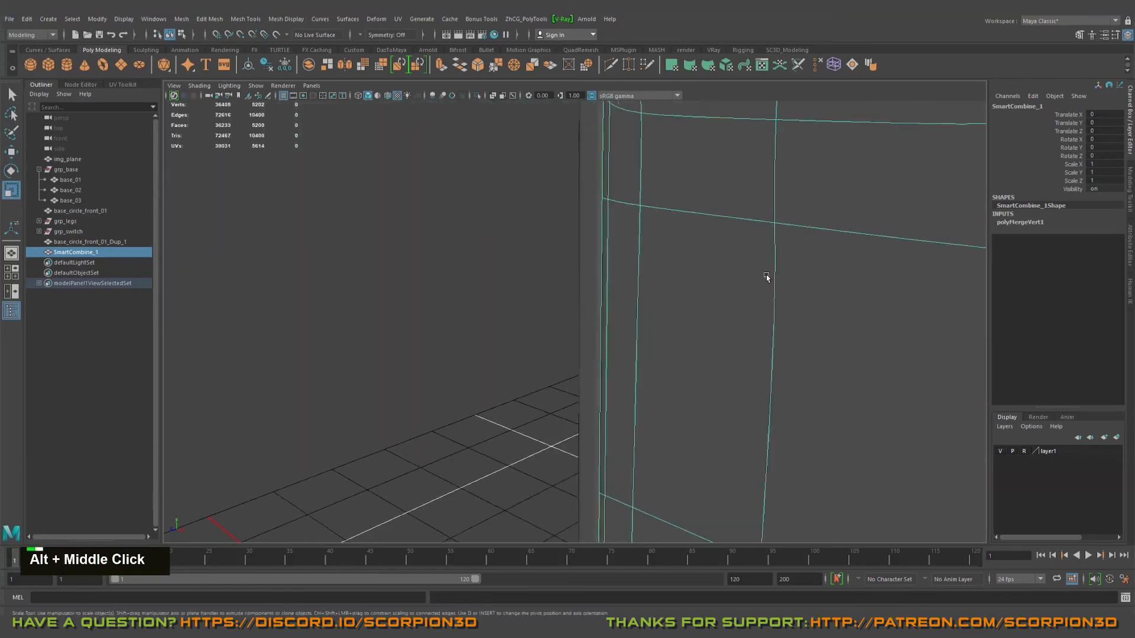
{"action": "right_click_drag", "start_coordinate": [767, 279], "coordinate": [469, 299], "text": "alt"}
{"action": "left_click_drag", "start_coordinate": [469, 299], "coordinate": [561, 302], "text": "alt"}
{"action": "middle_click_drag", "start_coordinate": [562, 302], "coordinate": [604, 381], "text": "alt"}
{"action": "left_click_drag", "start_coordinate": [604, 380], "coordinate": [577, 337], "text": "alt"}
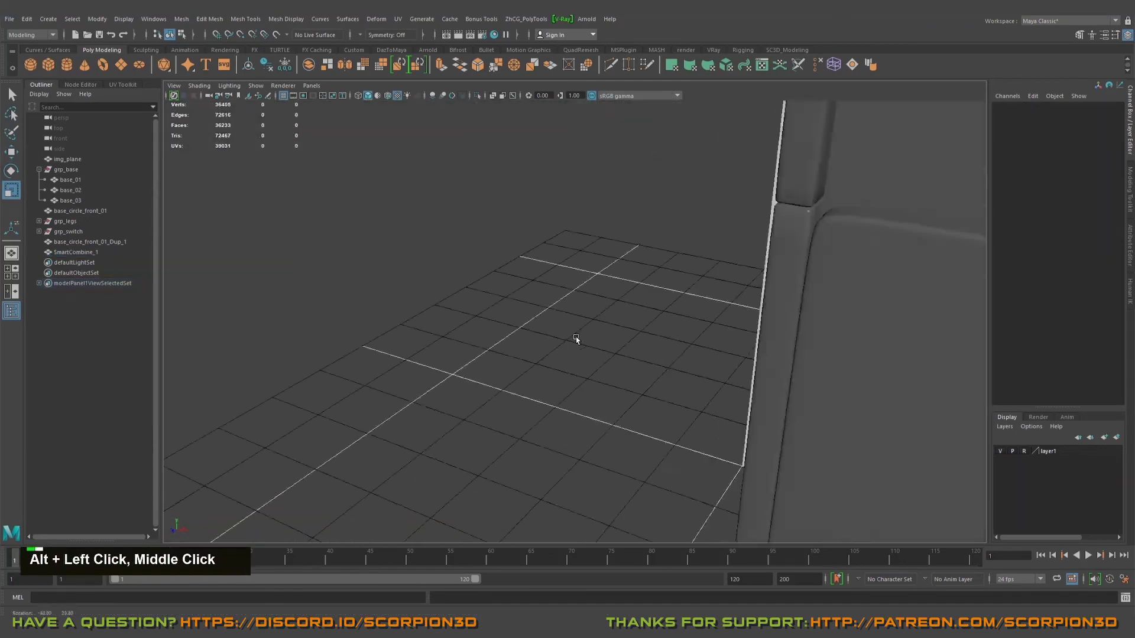
{"action": "middle_click_drag", "start_coordinate": [578, 337], "coordinate": [418, 331], "text": "alt"}
{"action": "left_click_drag", "start_coordinate": [418, 331], "coordinate": [674, 322], "text": "alt"}
Step: Select the lower front panel and thin it along Z to a Scale Z of 0.788
{"action": "left_click", "coordinate": [608, 324]}
{"action": "key", "text": "w"}
{"action": "key", "text": "r"}
{"action": "key", "text": "w"}
{"action": "middle_click_drag", "start_coordinate": [673, 321], "coordinate": [631, 321], "text": "alt"}
{"action": "left_click_drag", "start_coordinate": [630, 322], "coordinate": [615, 325], "text": "alt"}
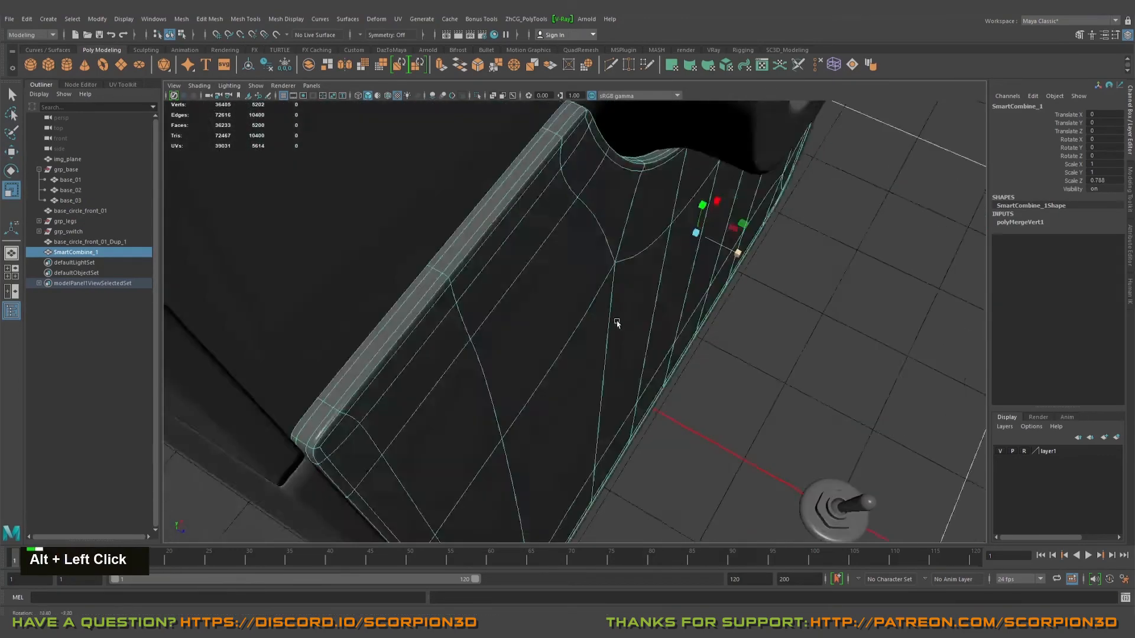
Step: Move the thinned panel back along Z to a Translate Z of -0.015
{"action": "right_click_drag", "start_coordinate": [615, 325], "coordinate": [613, 293], "text": "alt"}
{"action": "middle_click_drag", "start_coordinate": [613, 294], "coordinate": [655, 420], "text": "alt"}
{"action": "right_click_drag", "start_coordinate": [655, 420], "coordinate": [697, 377], "text": "alt"}
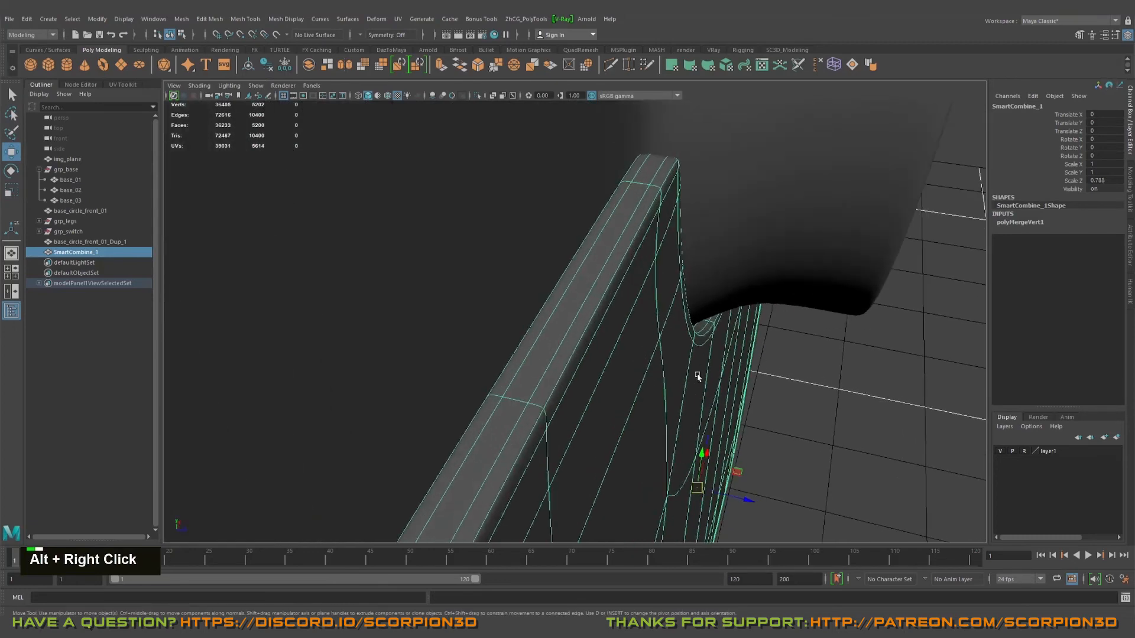
{"action": "left_click_drag", "start_coordinate": [746, 501], "coordinate": [744, 500]}
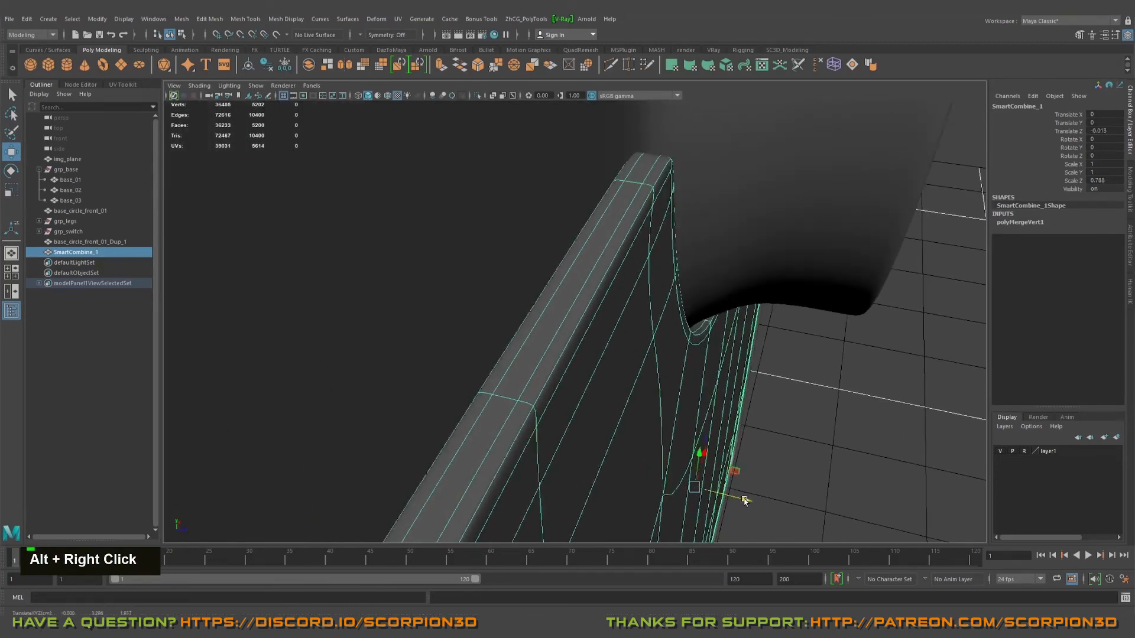
Step: Examine the panel's upper corner where it meets the body's edge, and select base_03 for comparison
{"action": "right_click_drag", "start_coordinate": [744, 501], "coordinate": [625, 324], "text": "alt"}
{"action": "right_click", "coordinate": [625, 323]}
{"action": "left_click_drag", "start_coordinate": [869, 398], "coordinate": [626, 266], "text": "alt"}
{"action": "right_click_drag", "start_coordinate": [625, 266], "coordinate": [797, 418], "text": "alt"}
{"action": "left_click_drag", "start_coordinate": [798, 418], "coordinate": [663, 385], "text": "alt"}
{"action": "right_click_drag", "start_coordinate": [664, 385], "coordinate": [537, 319], "text": "alt"}
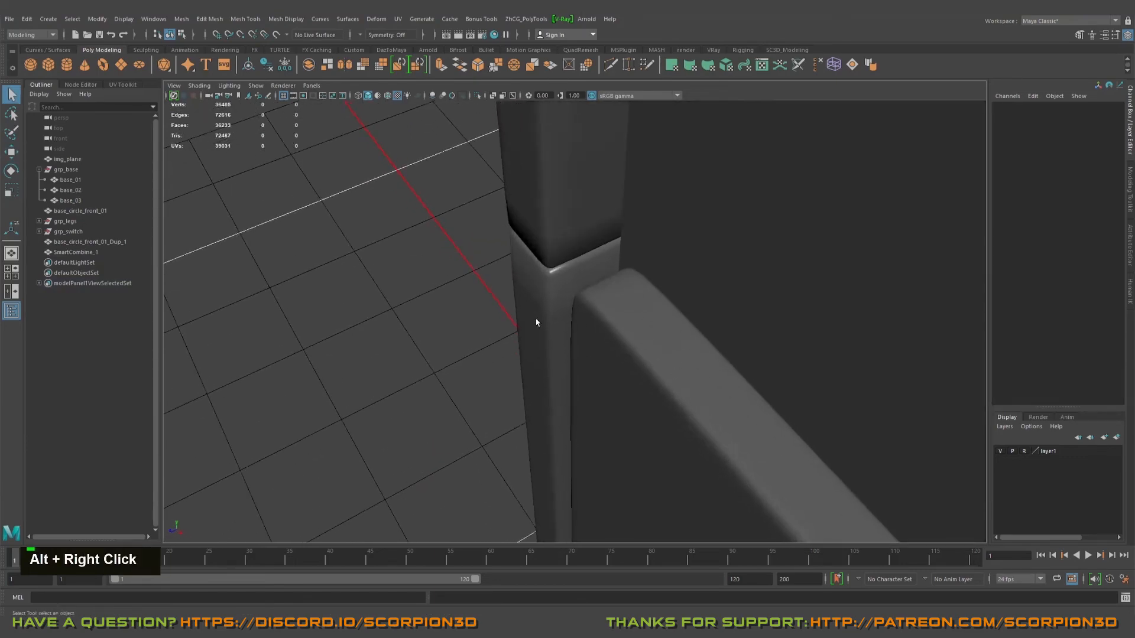
{"action": "left_click", "coordinate": [537, 319]}
{"action": "left_click_drag", "start_coordinate": [537, 319], "coordinate": [669, 354], "text": "alt"}
{"action": "scroll", "coordinate": [729, 332], "scroll_direction": "down", "scroll_amount": 3, "text": "alt"}
{"action": "left_click_drag", "start_coordinate": [729, 331], "coordinate": [831, 445], "text": "alt"}
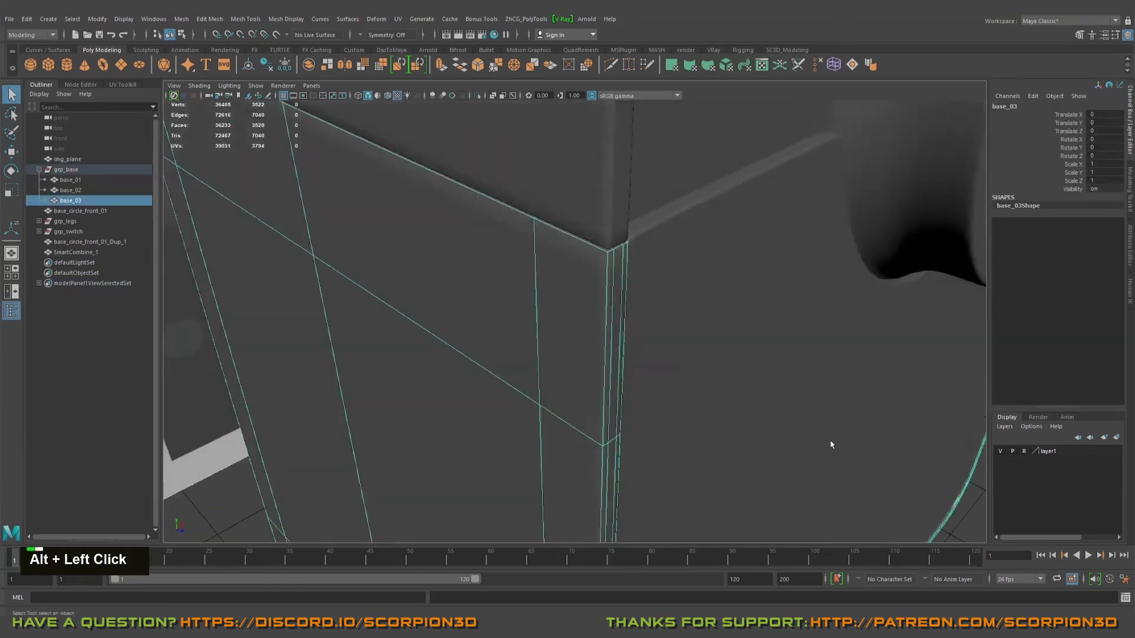
Step: Clear the selection and review the lower panel's fit in the whole front assembly
{"action": "scroll", "coordinate": [903, 473], "scroll_direction": "down", "scroll_amount": 3}
{"action": "scroll", "coordinate": [717, 420], "scroll_direction": "down", "scroll_amount": 3, "text": "alt"}
{"action": "middle_click_drag", "start_coordinate": [716, 420], "coordinate": [590, 388], "text": "alt"}
{"action": "left_click_drag", "start_coordinate": [590, 387], "coordinate": [588, 348], "text": "alt"}
{"action": "left_click", "coordinate": [637, 360]}
{"action": "left_click", "coordinate": [800, 378]}
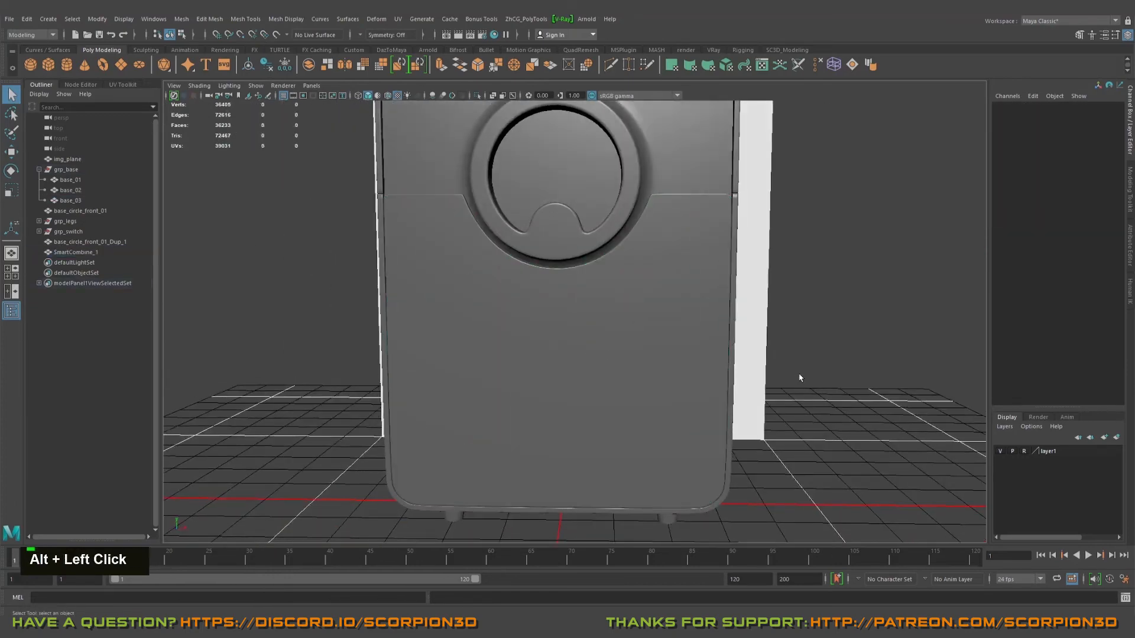
Step: Return the lower front panel to its unsmoothed cage and select the base_01 object
{"action": "left_click_drag", "start_coordinate": [800, 378], "coordinate": [621, 347], "text": "alt"}
{"action": "left_click", "coordinate": [623, 365]}
{"action": "scroll", "coordinate": [645, 377], "scroll_direction": "up", "scroll_amount": 3}
{"action": "middle_click_drag", "start_coordinate": [621, 347], "coordinate": [633, 354], "text": "alt"}
{"action": "left_click_drag", "start_coordinate": [632, 355], "coordinate": [597, 351], "text": "alt"}
{"action": "left_click", "coordinate": [643, 363]}
{"action": "middle_click_drag", "start_coordinate": [597, 352], "coordinate": [587, 385], "text": "alt"}
{"action": "left_click_drag", "start_coordinate": [606, 279], "coordinate": [568, 308], "text": "alt"}
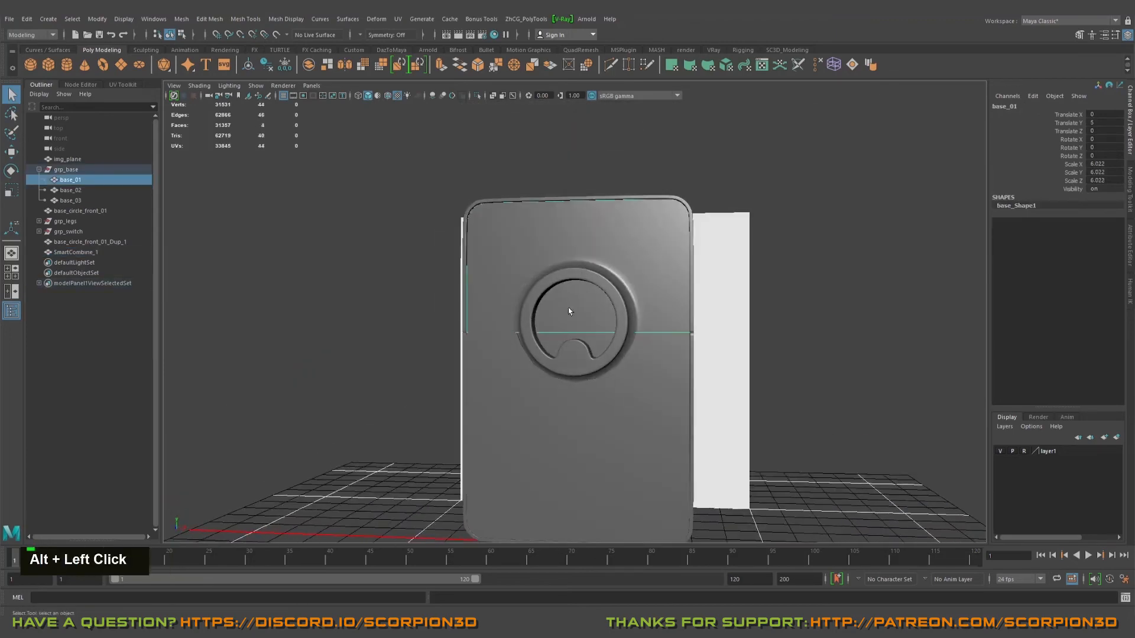
Step: Select the ring surface and the lower front panel in turn, and examine how the panel meets the ring and body edges
{"action": "left_click", "coordinate": [550, 276]}
{"action": "left_click_drag", "start_coordinate": [597, 387], "coordinate": [550, 390], "text": "alt"}
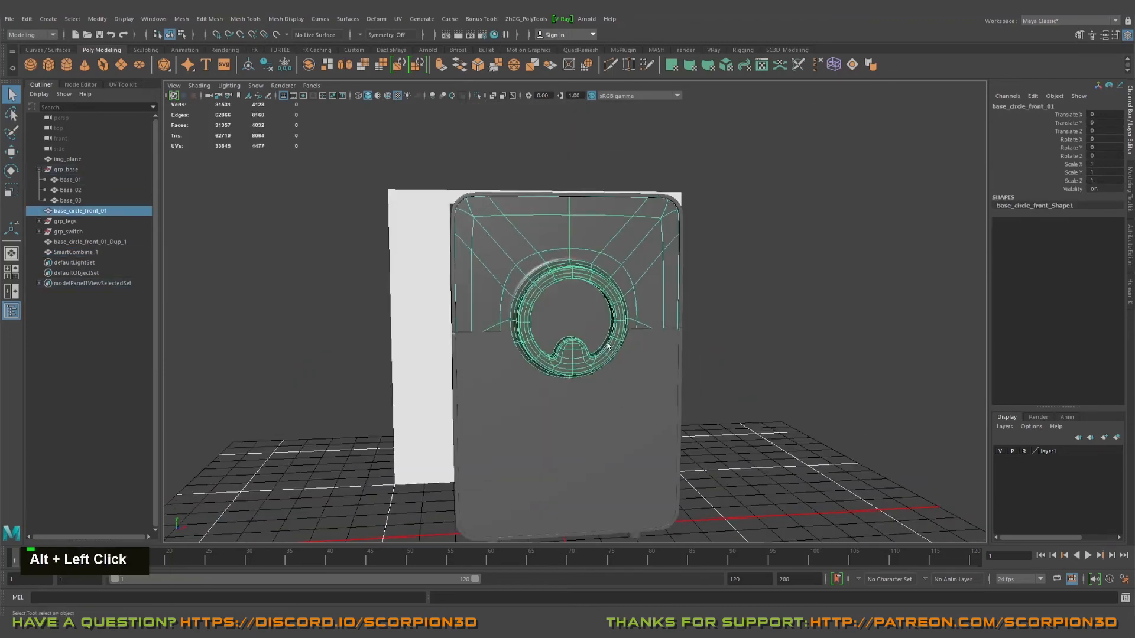
{"action": "left_click", "coordinate": [567, 426]}
{"action": "middle_click_drag", "start_coordinate": [568, 426], "coordinate": [579, 414], "text": "alt"}
{"action": "left_click_drag", "start_coordinate": [579, 414], "coordinate": [627, 379], "text": "alt"}
{"action": "right_click_drag", "start_coordinate": [626, 378], "coordinate": [655, 368], "text": "alt"}
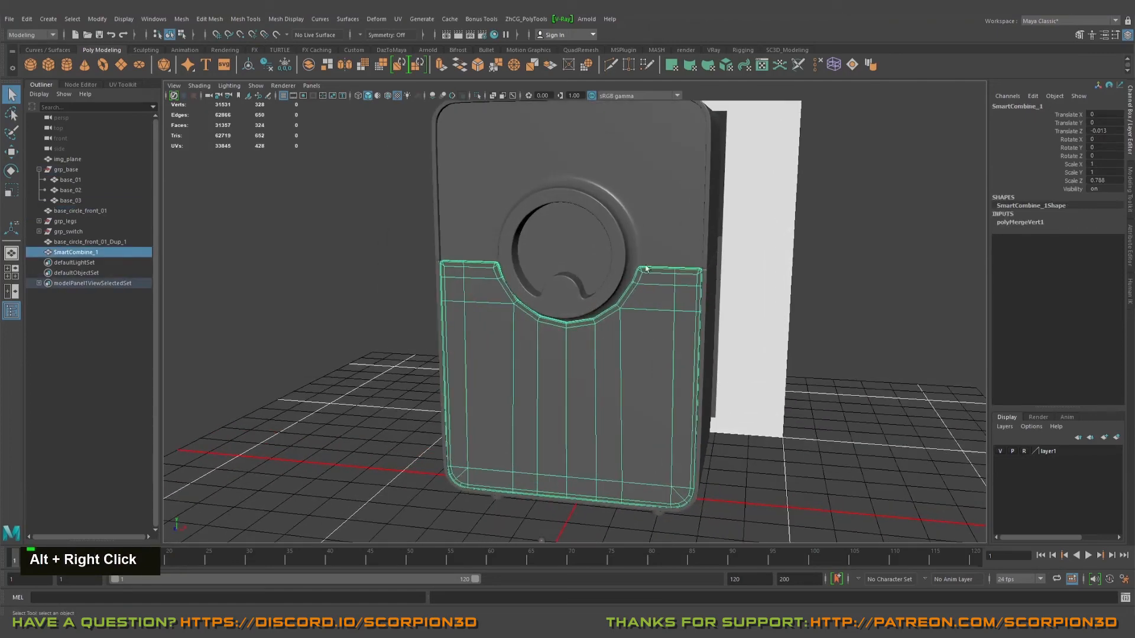
{"action": "left_click_drag", "start_coordinate": [629, 240], "coordinate": [579, 243], "text": "alt"}
{"action": "middle_click_drag", "start_coordinate": [651, 237], "coordinate": [473, 226], "text": "alt"}
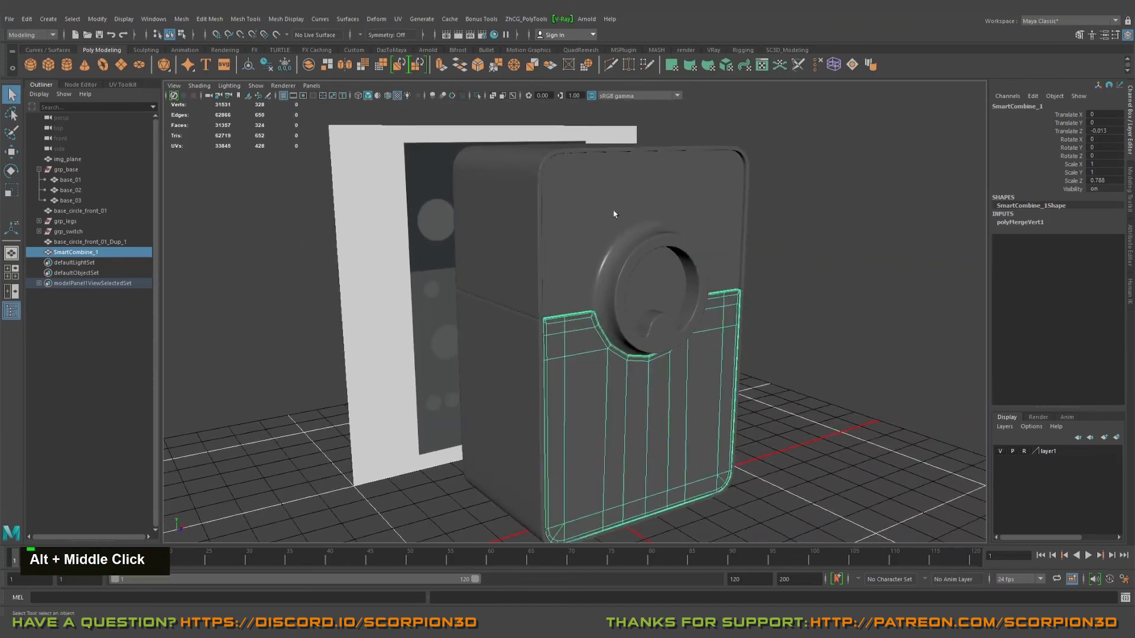
{"action": "left_click_drag", "start_coordinate": [614, 214], "coordinate": [707, 229], "text": "alt"}
{"action": "middle_click_drag", "start_coordinate": [706, 229], "coordinate": [679, 230], "text": "alt"}
{"action": "left_click_drag", "start_coordinate": [679, 231], "coordinate": [650, 224], "text": "alt"}
{"action": "right_click_drag", "start_coordinate": [650, 223], "coordinate": [627, 216], "text": "alt"}
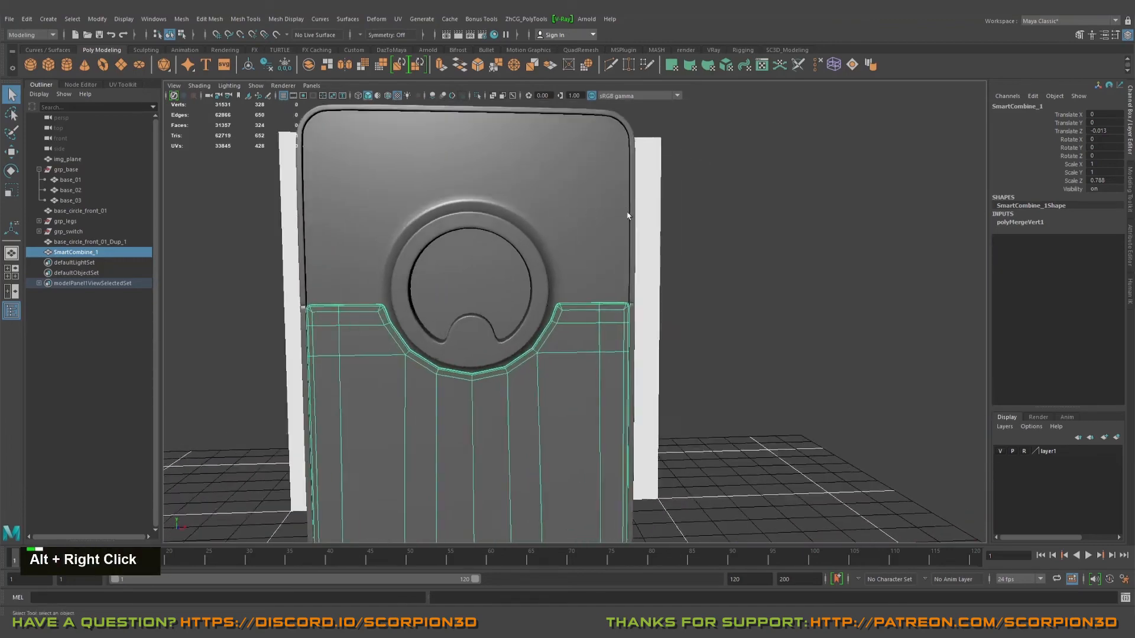
{"action": "middle_click_drag", "start_coordinate": [628, 216], "coordinate": [585, 219], "text": "alt"}
{"action": "left_click_drag", "start_coordinate": [585, 219], "coordinate": [669, 207], "text": "alt"}
Step: Select base_circle_front_01 and examine its wireframe around the ring and along the seam with the lower panel
{"action": "left_click", "coordinate": [561, 213]}
{"action": "middle_click_drag", "start_coordinate": [521, 185], "coordinate": [556, 184], "text": "alt"}
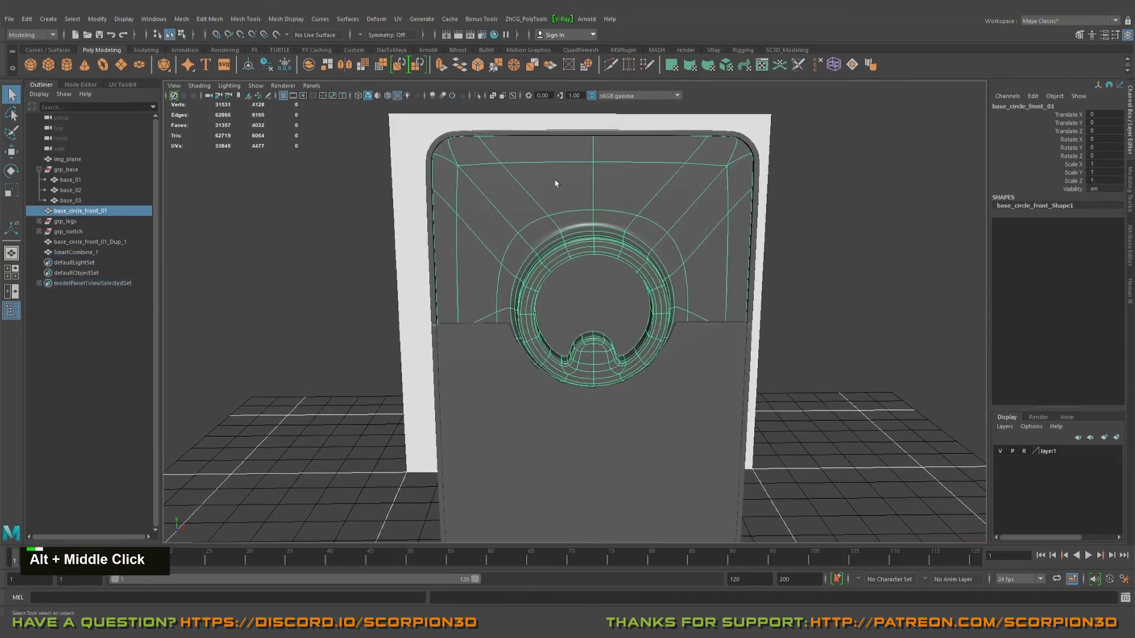
{"action": "right_click_drag", "start_coordinate": [525, 182], "coordinate": [579, 223], "text": "alt"}
{"action": "left_click_drag", "start_coordinate": [580, 223], "coordinate": [514, 215], "text": "alt"}
{"action": "middle_click_drag", "start_coordinate": [514, 215], "coordinate": [555, 220], "text": "alt"}
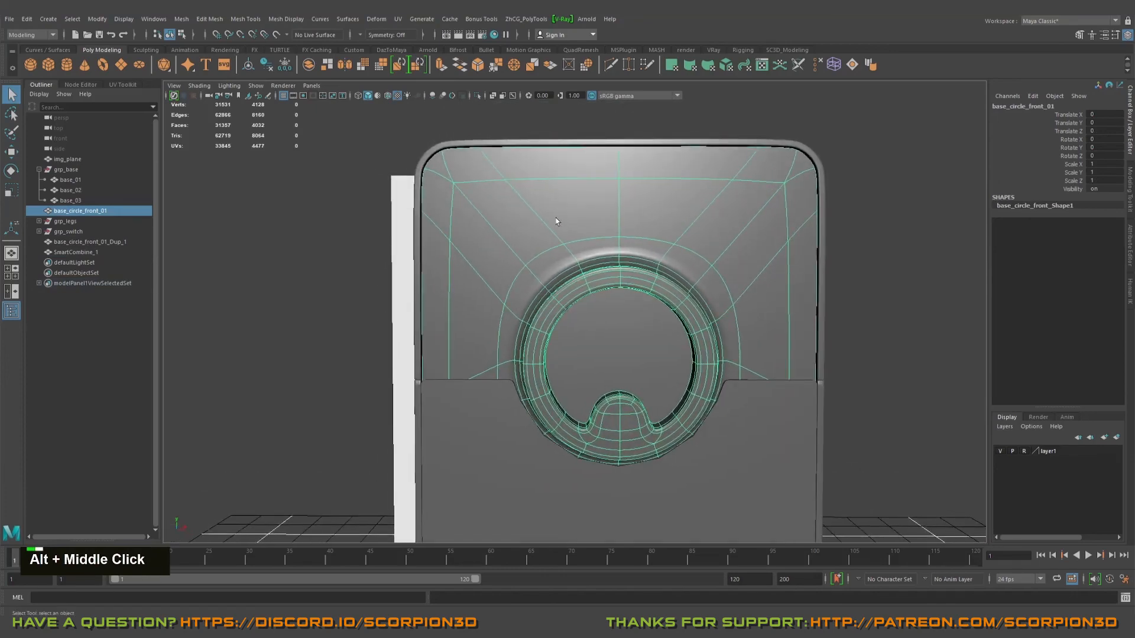
{"action": "left_click_drag", "start_coordinate": [567, 235], "coordinate": [595, 246], "text": "alt"}
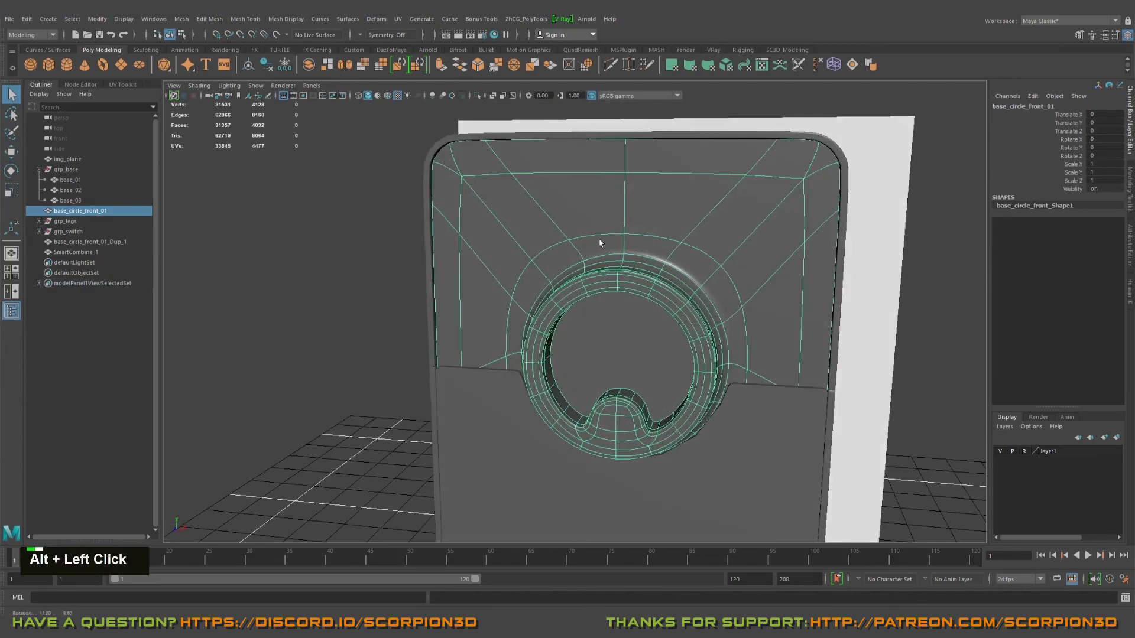
{"action": "middle_click_drag", "start_coordinate": [595, 246], "coordinate": [529, 243], "text": "alt"}
{"action": "left_click_drag", "start_coordinate": [530, 243], "coordinate": [550, 250], "text": "alt"}
{"action": "middle_click_drag", "start_coordinate": [611, 264], "coordinate": [608, 254], "text": "alt"}
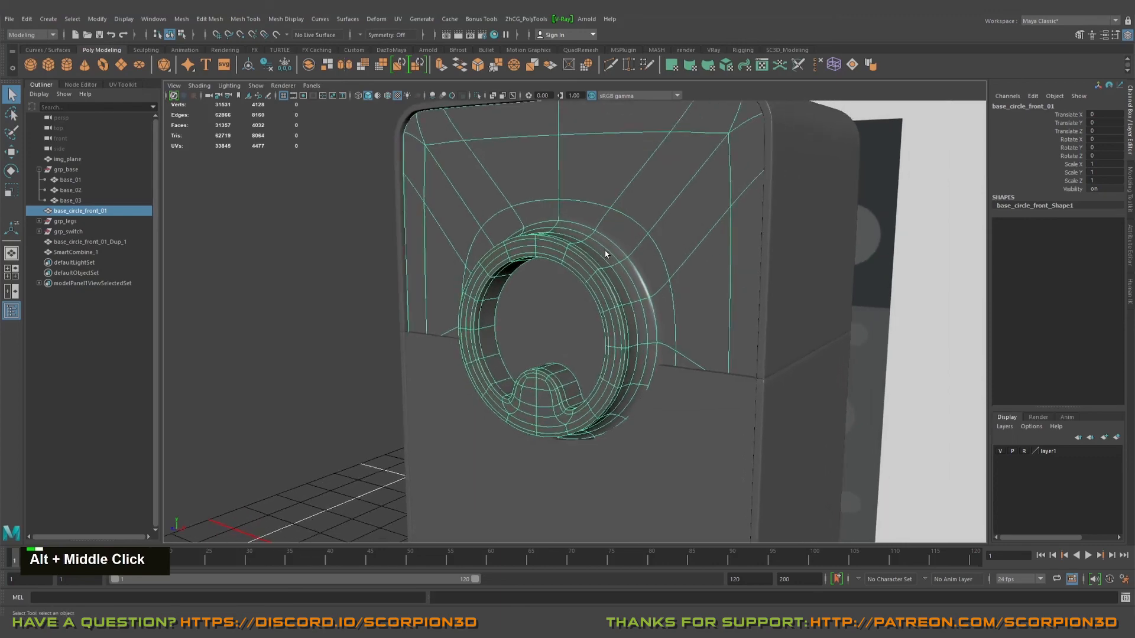
{"action": "left_click_drag", "start_coordinate": [608, 253], "coordinate": [587, 322], "text": "alt"}
Step: Select base_01 for comparison and inspect the ring and panel seam across the whole front
{"action": "left_click", "coordinate": [587, 321]}
{"action": "scroll", "coordinate": [497, 236], "scroll_direction": "down", "scroll_amount": 3}
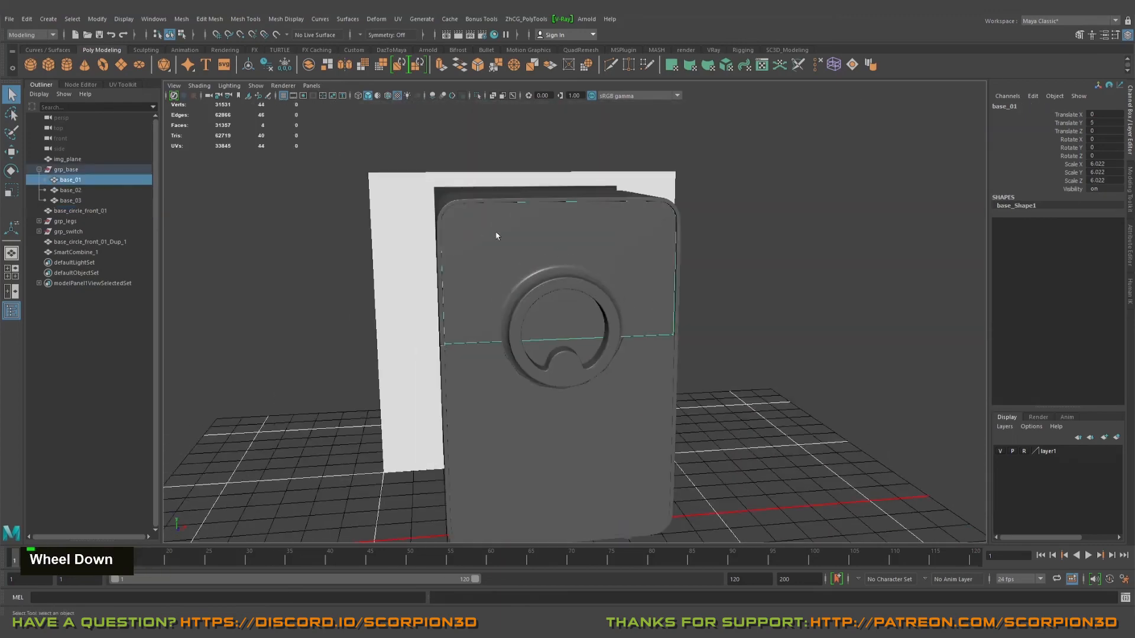
{"action": "left_click", "coordinate": [575, 283]}
{"action": "left_click_drag", "start_coordinate": [575, 283], "coordinate": [532, 254], "text": "alt"}
{"action": "middle_click_drag", "start_coordinate": [532, 255], "coordinate": [590, 248], "text": "alt"}
{"action": "right_click_drag", "start_coordinate": [591, 248], "coordinate": [617, 245], "text": "alt"}
{"action": "left_click_drag", "start_coordinate": [616, 245], "coordinate": [567, 260], "text": "alt"}
{"action": "middle_click_drag", "start_coordinate": [568, 260], "coordinate": [541, 253], "text": "alt"}
{"action": "left_click_drag", "start_coordinate": [542, 253], "coordinate": [667, 185], "text": "alt"}
{"action": "middle_click_drag", "start_coordinate": [666, 184], "coordinate": [650, 201], "text": "alt"}
{"action": "left_click_drag", "start_coordinate": [650, 201], "coordinate": [674, 343], "text": "alt"}
Step: Freeze the lower front panel's transformations and delete its construction history
{"action": "left_click", "coordinate": [676, 347]}
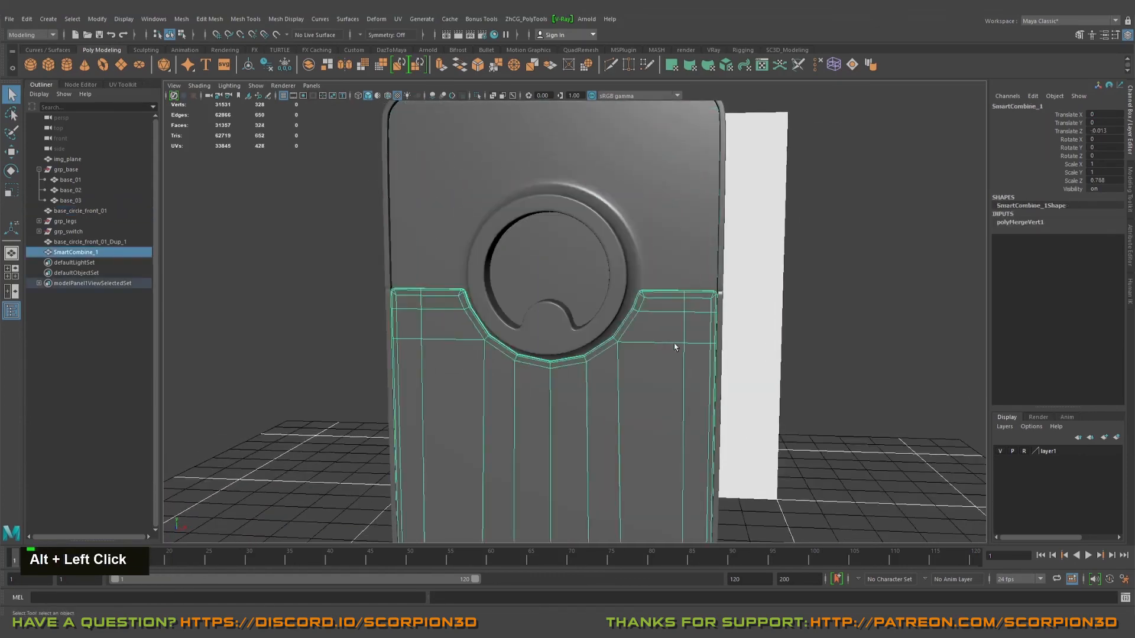
{"action": "scroll", "coordinate": [828, 314], "scroll_direction": "down", "scroll_amount": 5}
{"action": "left_click_drag", "start_coordinate": [828, 314], "coordinate": [650, 337], "text": "alt"}
{"action": "middle_click_drag", "start_coordinate": [650, 337], "coordinate": [626, 342], "text": "alt"}
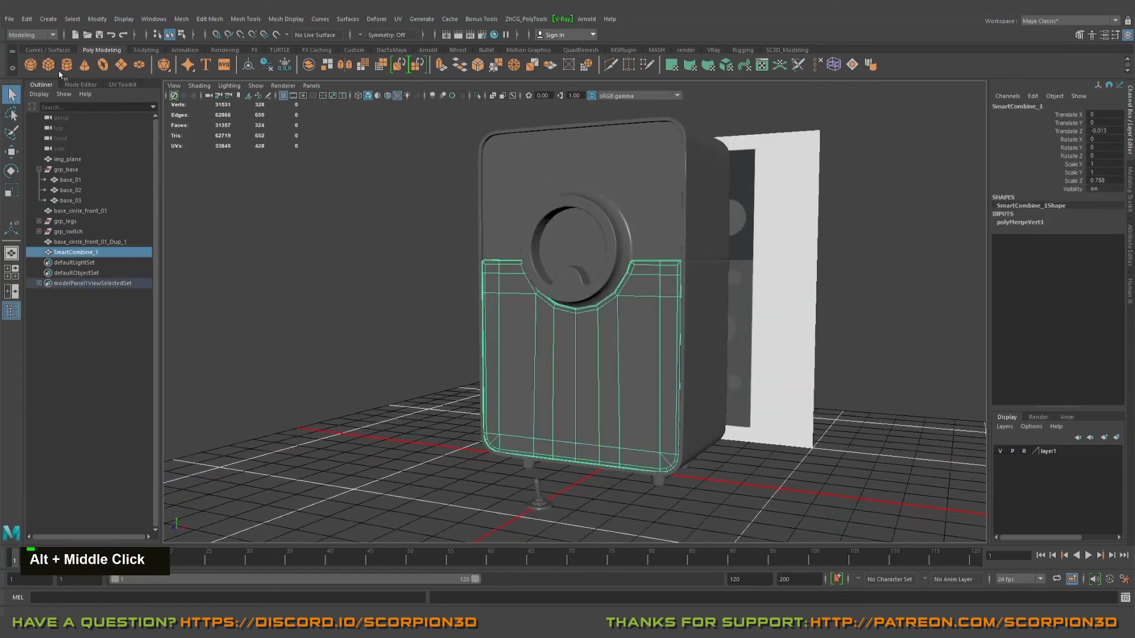
{"action": "double_click", "coordinate": [285, 64]}
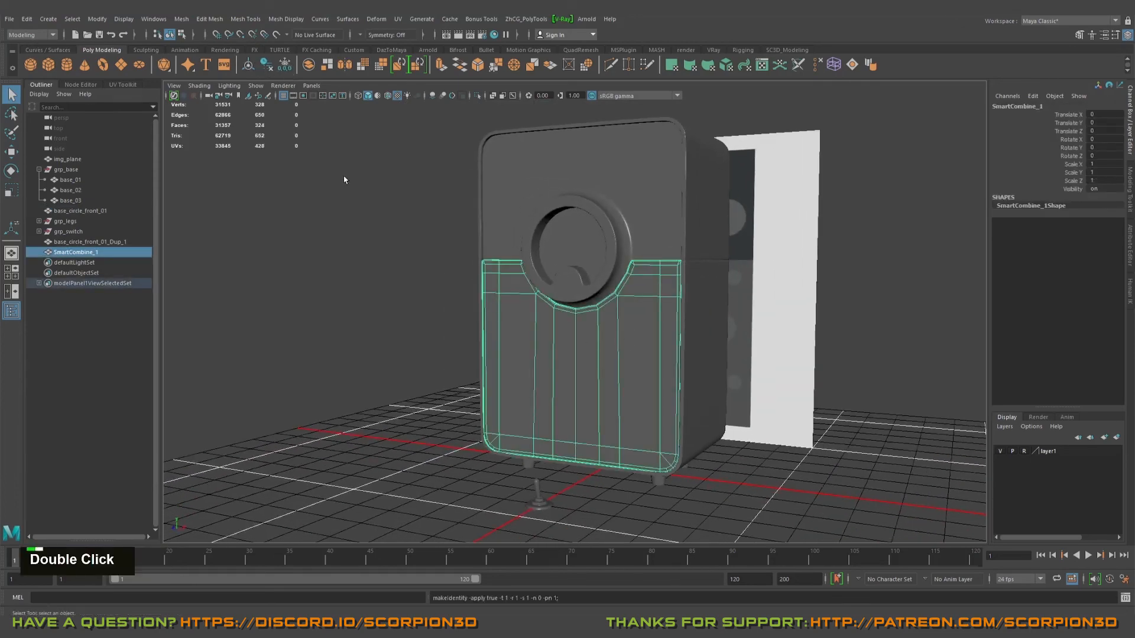
{"action": "left_click_drag", "start_coordinate": [345, 180], "coordinate": [473, 189], "text": "alt"}
{"action": "middle_click_drag", "start_coordinate": [473, 189], "coordinate": [591, 201], "text": "alt"}
{"action": "right_click_drag", "start_coordinate": [591, 201], "coordinate": [618, 208], "text": "alt"}
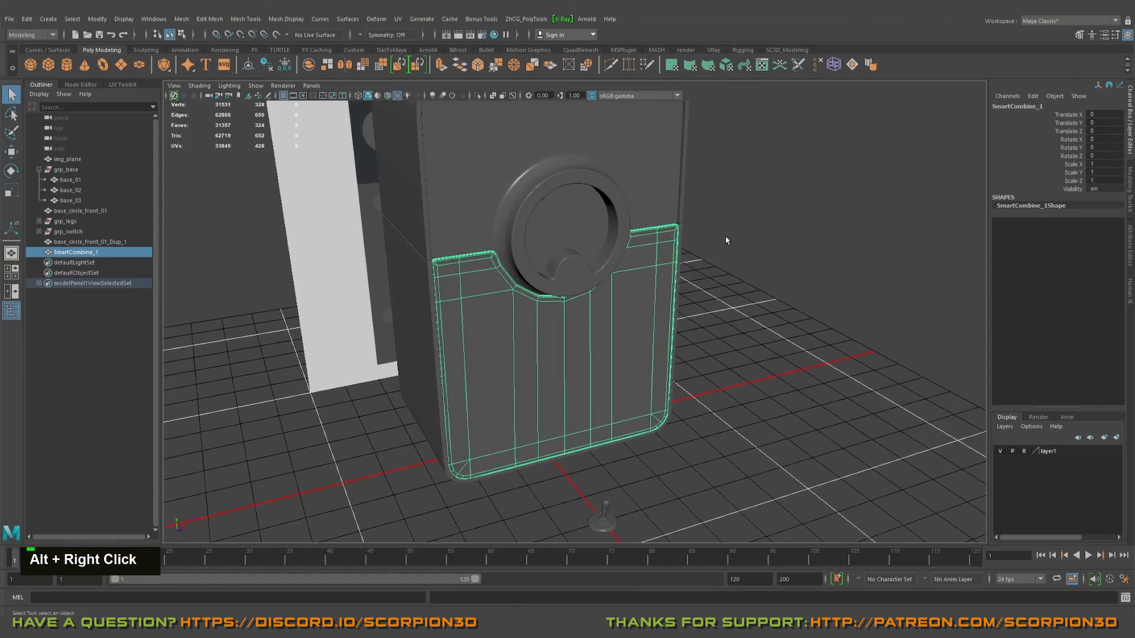
{"action": "left_click_drag", "start_coordinate": [726, 240], "coordinate": [404, 126], "text": "alt"}
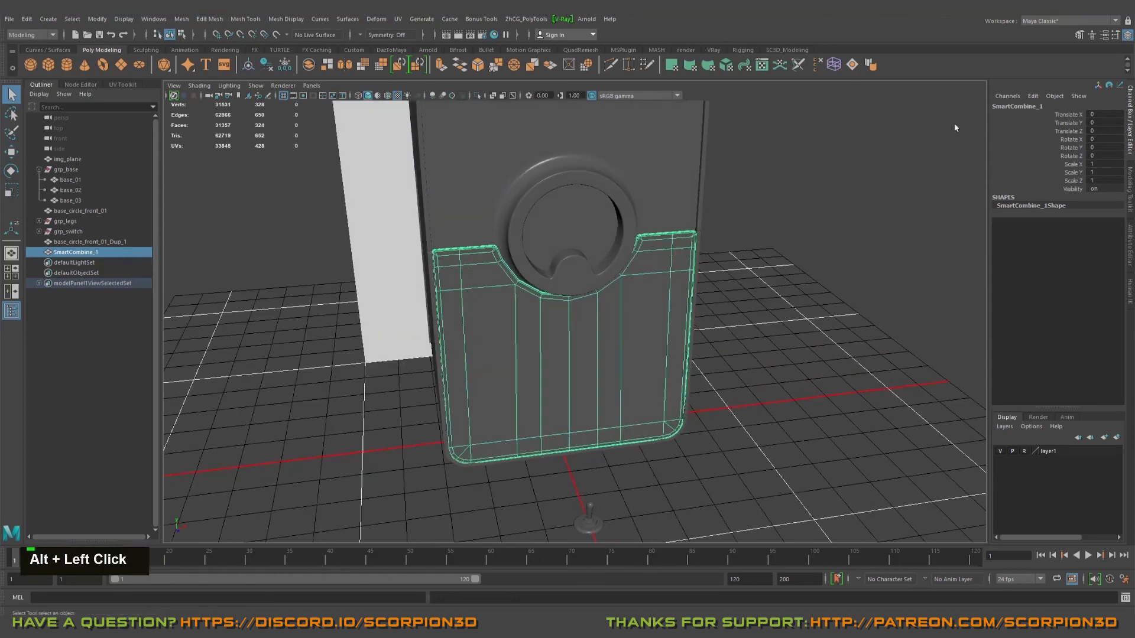
Step: Rename the lower front panel base_place_01 and move it into the grp_base group
{"action": "double_click", "coordinate": [1015, 107]}
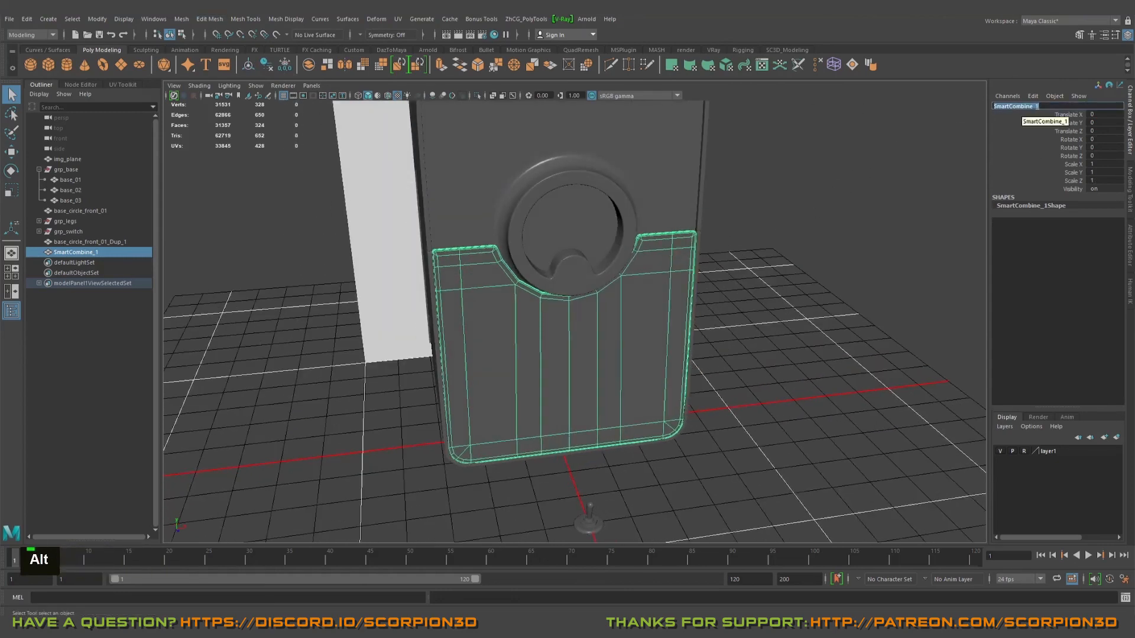
{"action": "type", "text": "base_"}
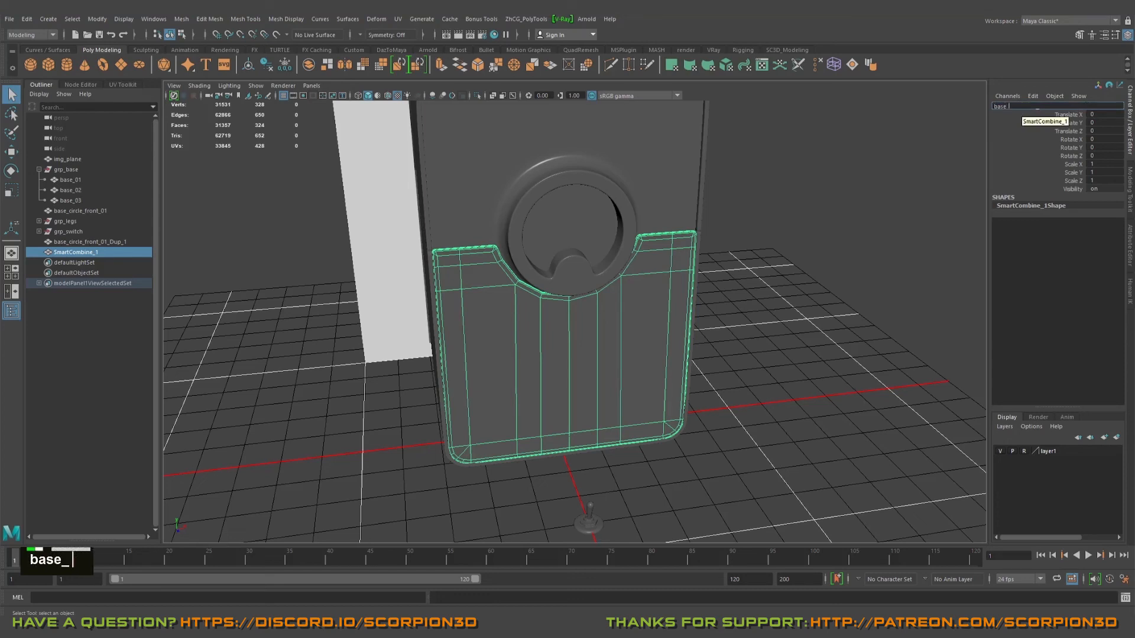
{"action": "type", "text": "place_"}
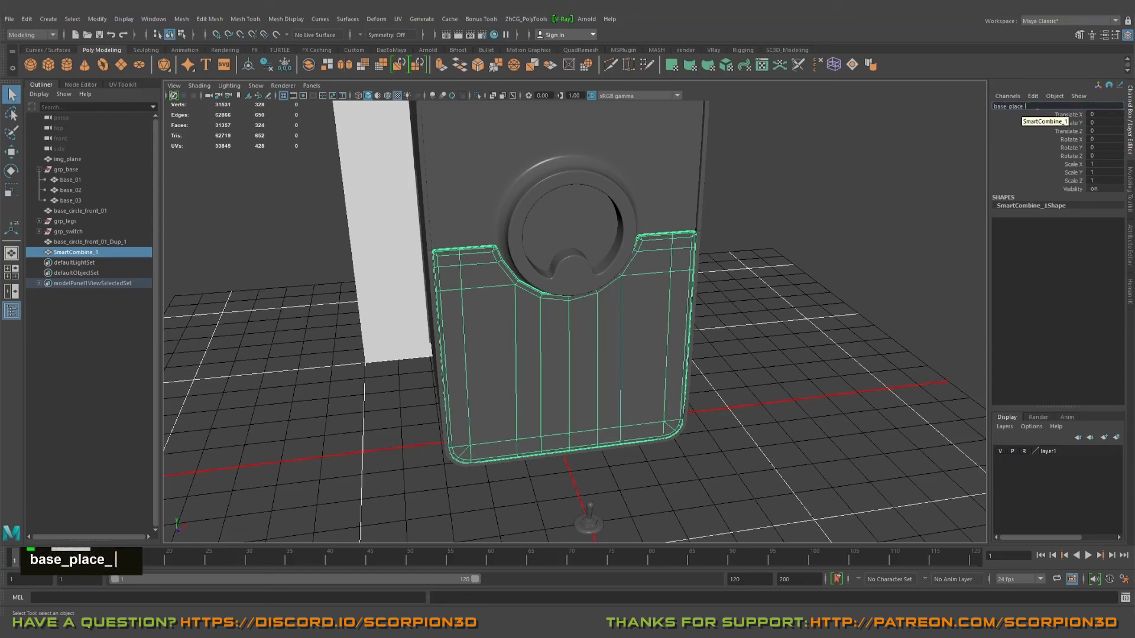
{"action": "type", "text": "01"}
{"action": "key", "text": "Return"}
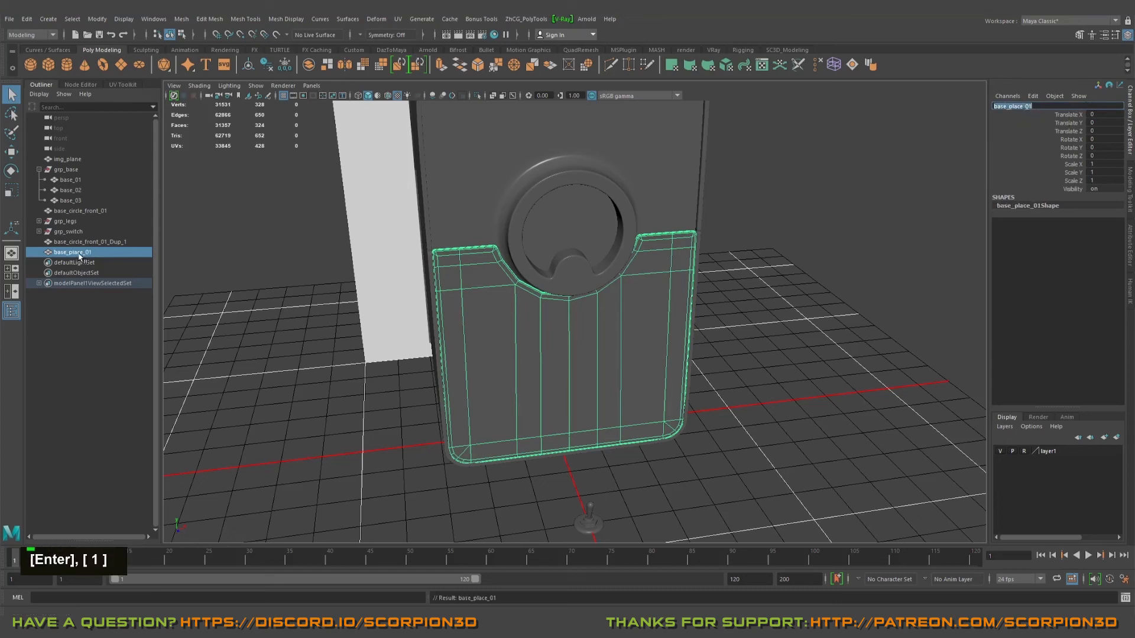
{"action": "middle_click_drag", "start_coordinate": [79, 256], "coordinate": [77, 174]}
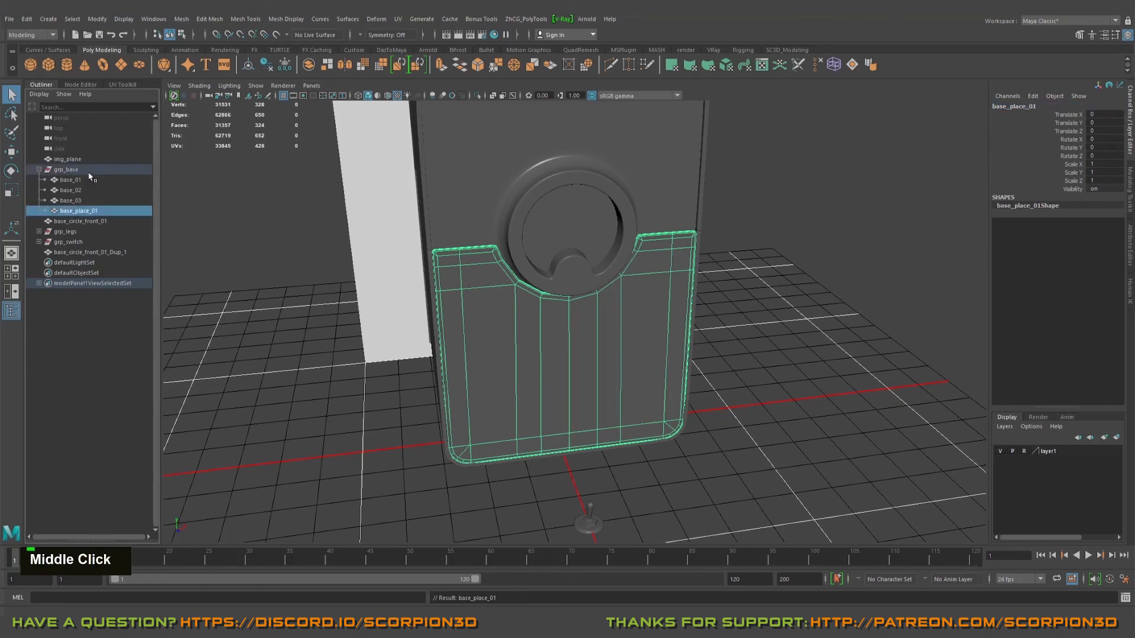
Step: Clear the selection and review the assembled body with its lower front panel from the side and front
{"action": "left_click", "coordinate": [73, 171]}
{"action": "scroll", "coordinate": [773, 337], "scroll_direction": "down", "scroll_amount": 3, "text": "alt"}
{"action": "left_click", "coordinate": [772, 337]}
{"action": "left_click_drag", "start_coordinate": [772, 336], "coordinate": [735, 398], "text": "alt"}
{"action": "middle_click_drag", "start_coordinate": [734, 398], "coordinate": [595, 381], "text": "alt"}
{"action": "scroll", "coordinate": [597, 385], "scroll_direction": "down", "scroll_amount": 2, "text": "alt"}
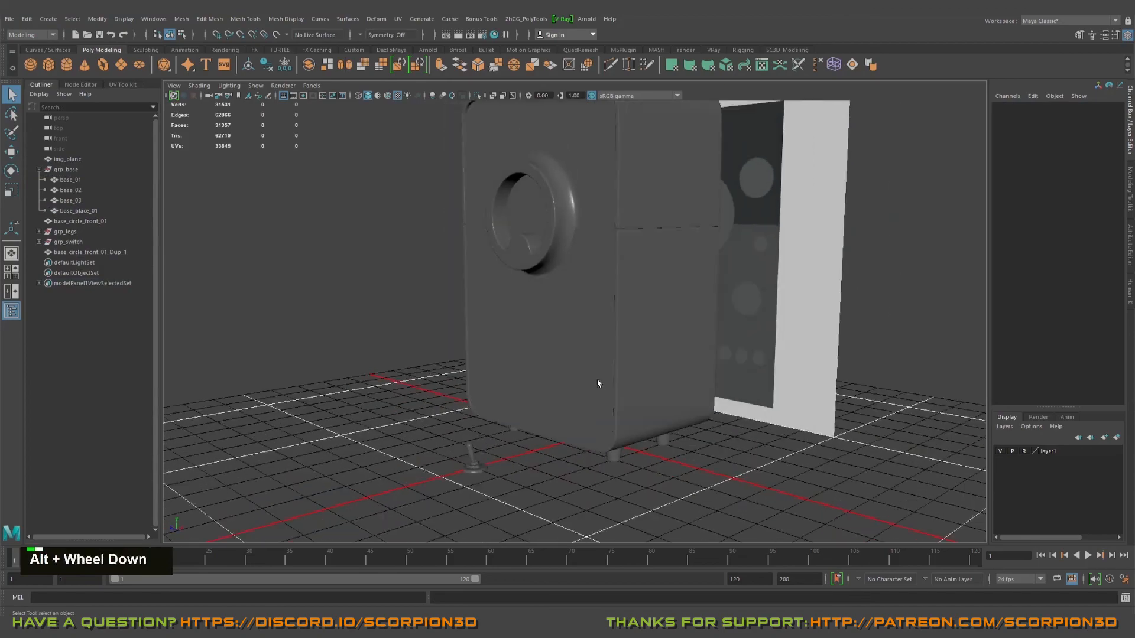
{"action": "left_click_drag", "start_coordinate": [597, 385], "coordinate": [634, 390], "text": "alt"}
{"action": "left_click", "coordinate": [583, 375]}
{"action": "left_click", "coordinate": [600, 367]}
{"action": "scroll", "coordinate": [623, 425], "scroll_direction": "down", "scroll_amount": 2, "text": "alt"}
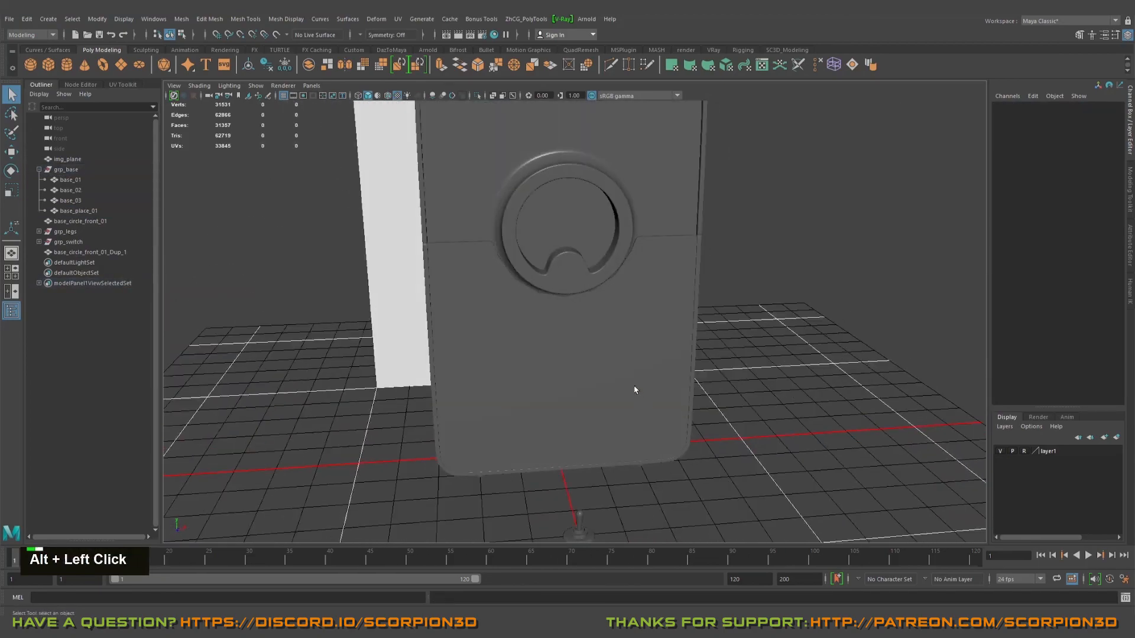